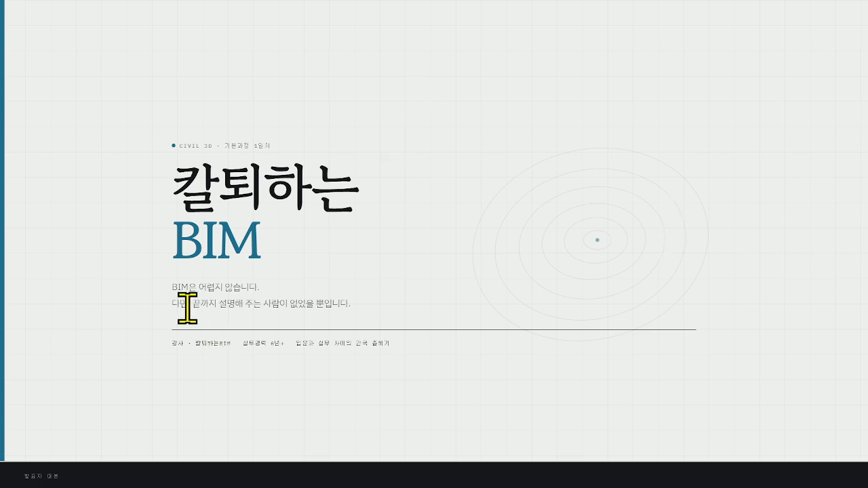
left_click_drag(168, 290, 261, 289)
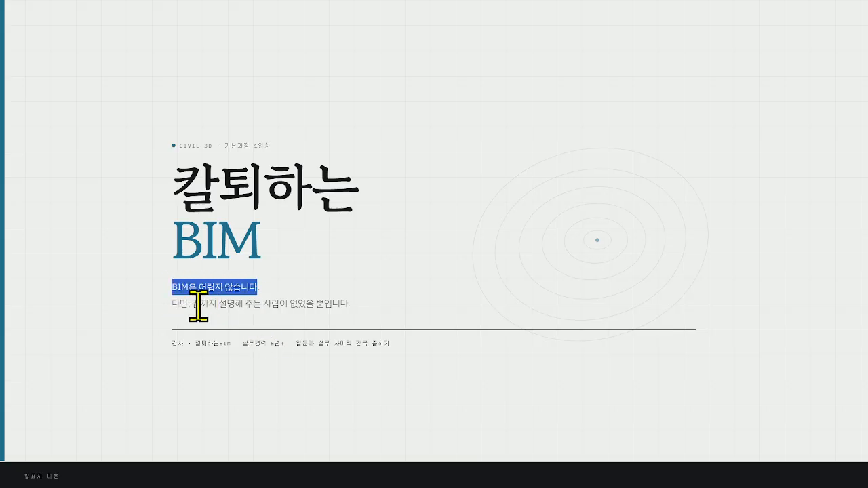
left_click_drag(171, 305, 294, 316)
left_click(249, 314)
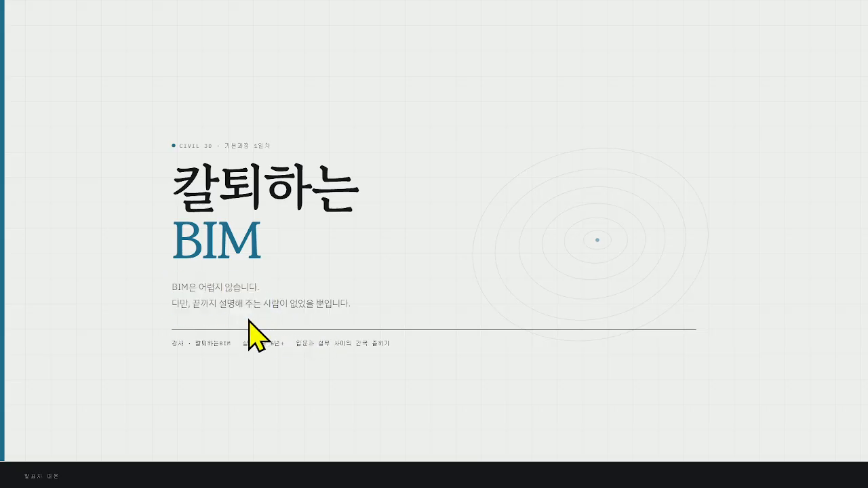
left_click_drag(221, 307, 305, 308)
left_click(352, 331)
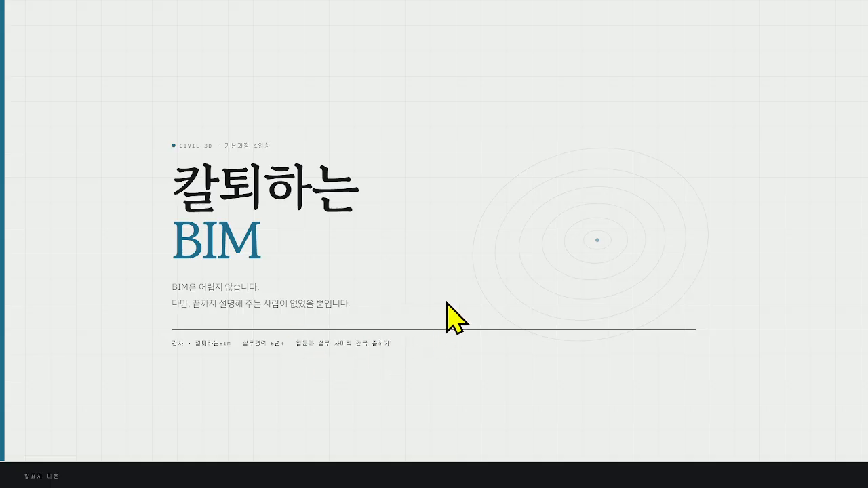
key("Right")
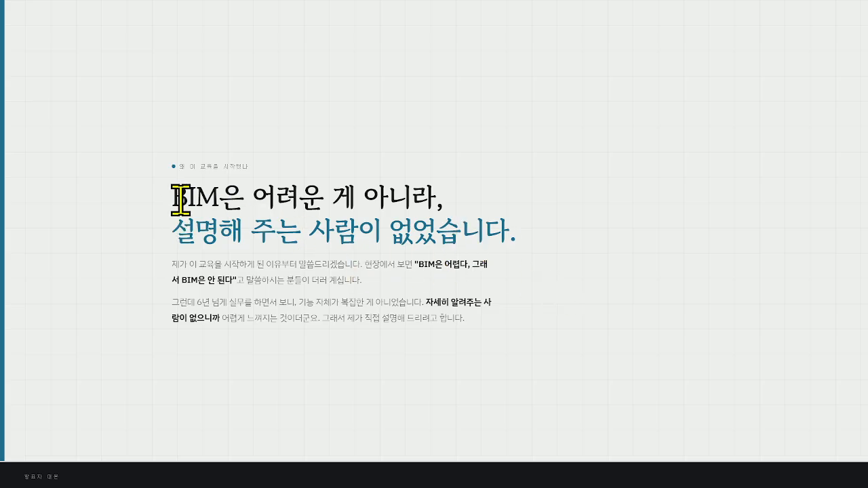
left_click_drag(187, 198, 365, 200)
left_click(426, 262)
left_click_drag(174, 234, 510, 234)
left_click(523, 284)
key("Right")
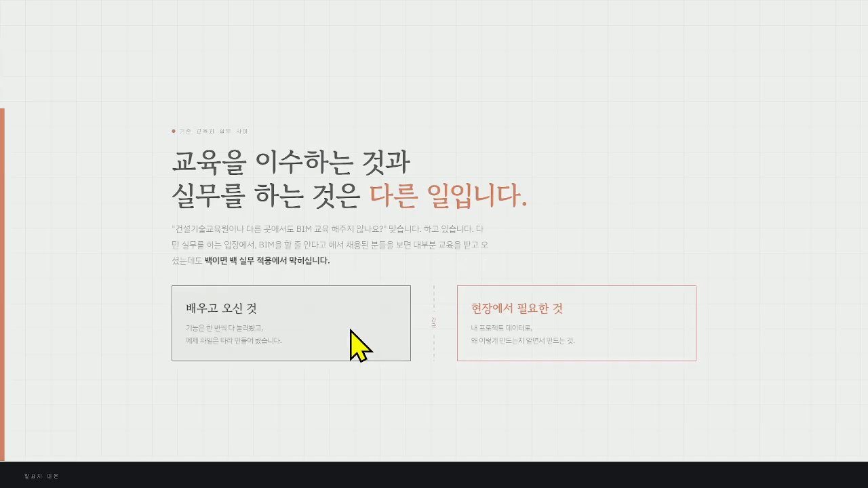
left_click_drag(174, 168, 381, 168)
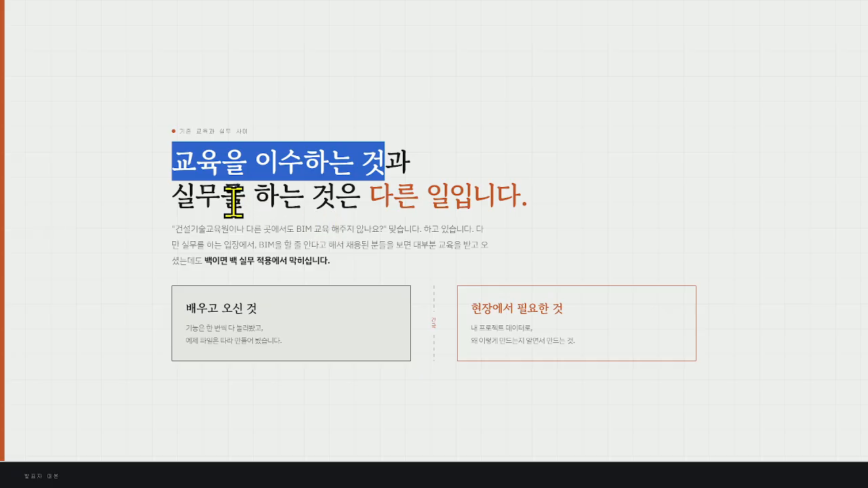
left_click_drag(177, 197, 333, 202)
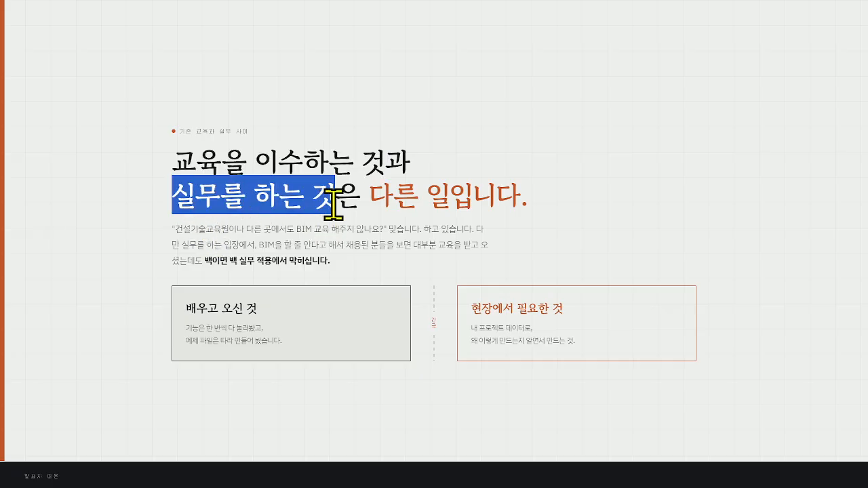
left_click(409, 198)
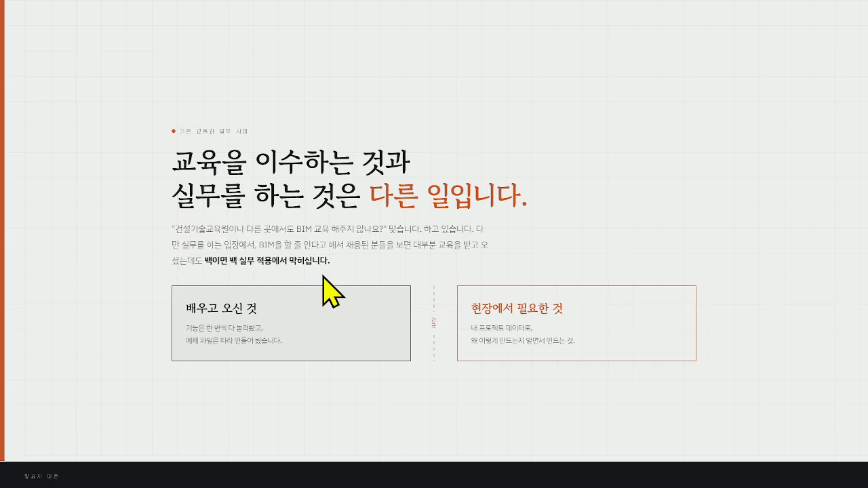
left_click_drag(175, 230, 320, 230)
left_click(353, 268)
left_click_drag(212, 260, 305, 261)
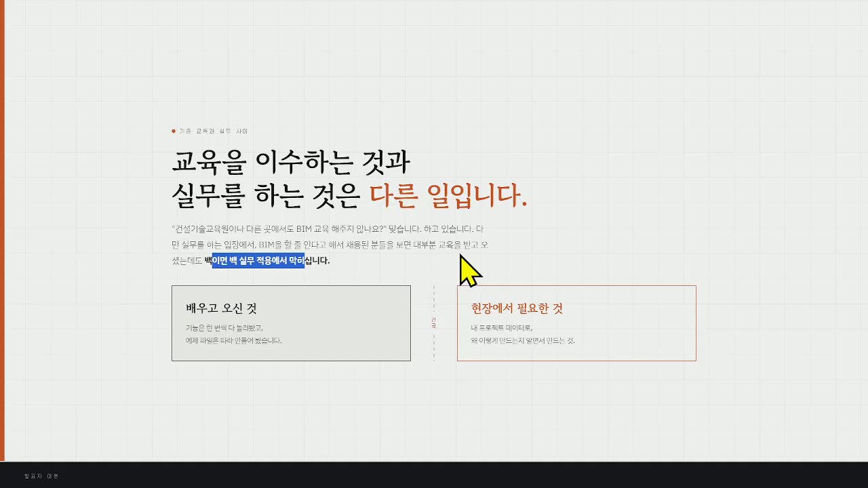
left_click(533, 244)
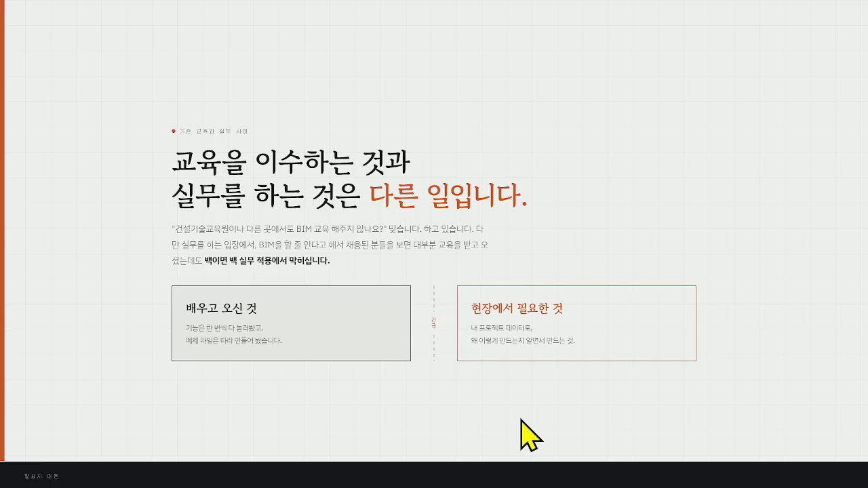
key("Right")
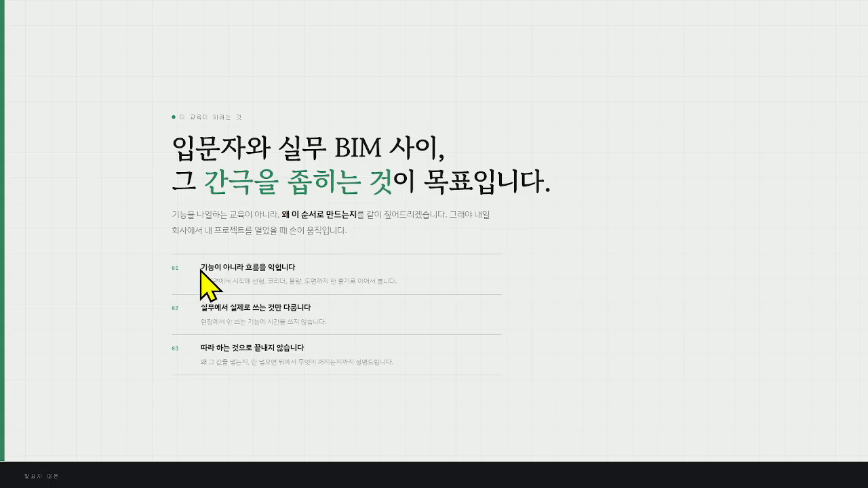
left_click_drag(200, 268, 306, 270)
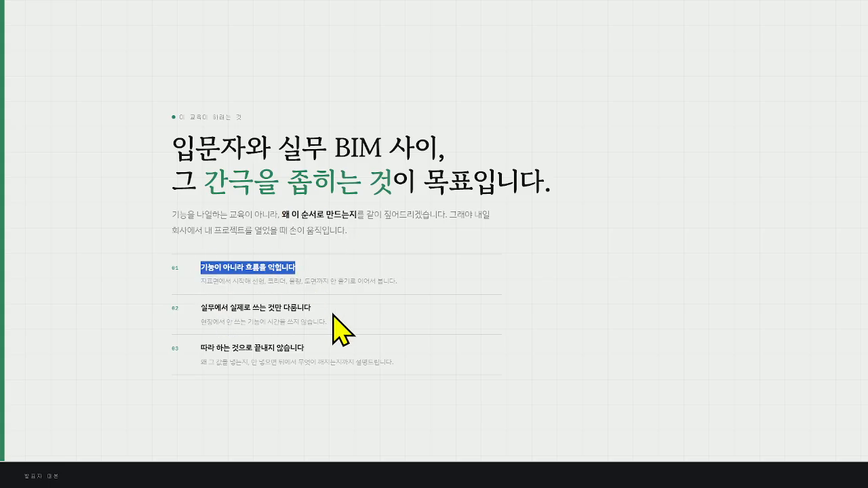
left_click(313, 251)
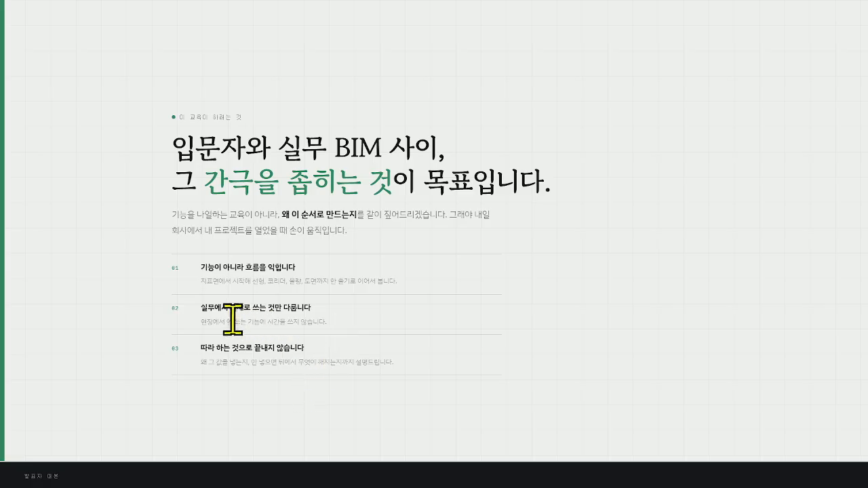
left_click_drag(205, 309, 275, 309)
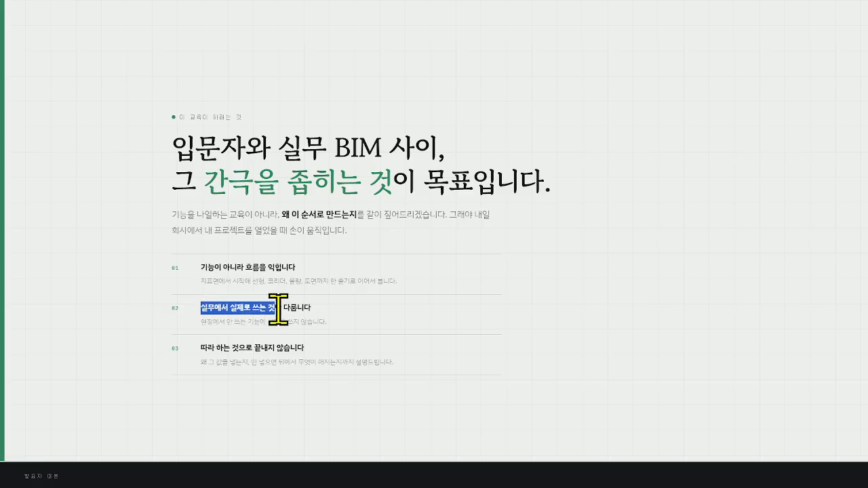
left_click(331, 393)
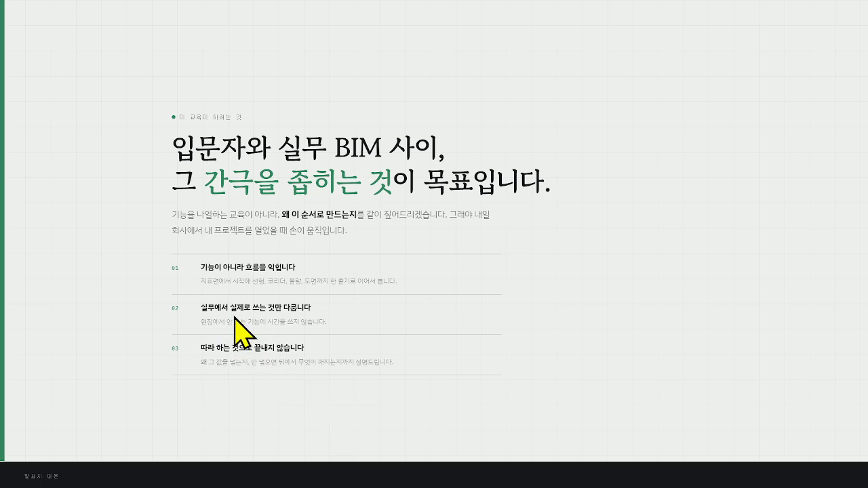
left_click_drag(238, 309, 275, 308)
left_click(293, 385)
left_click_drag(201, 349, 252, 349)
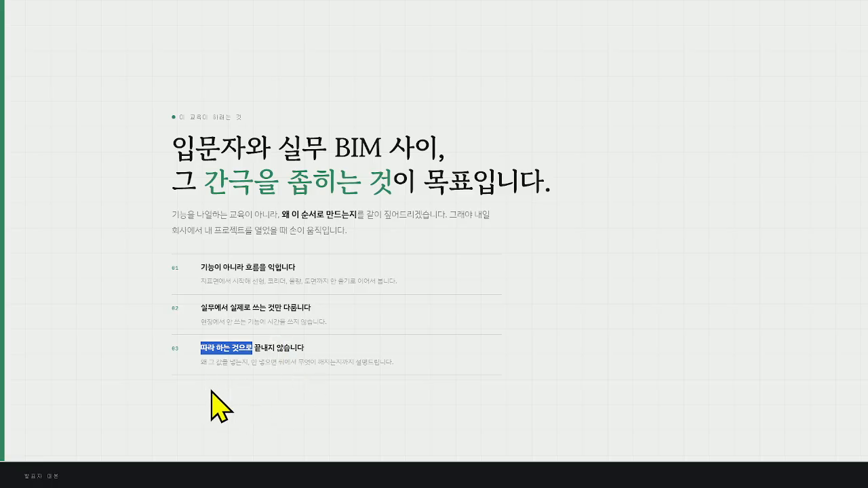
left_click(405, 423)
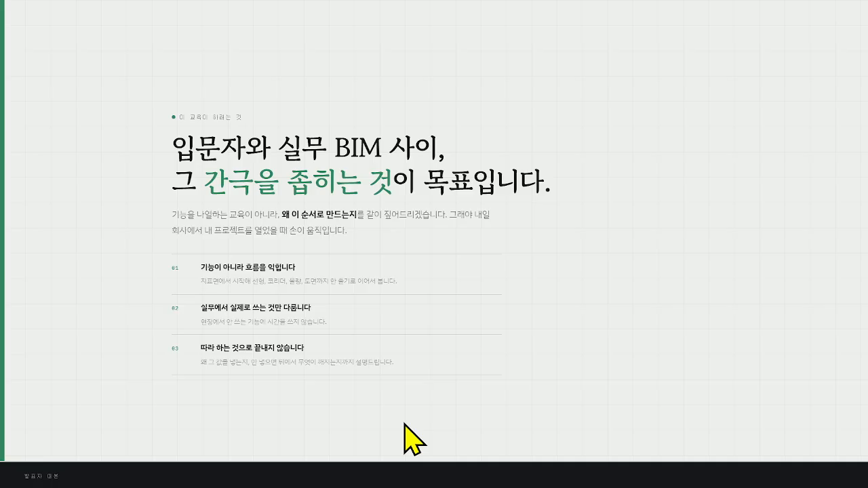
key("Right")
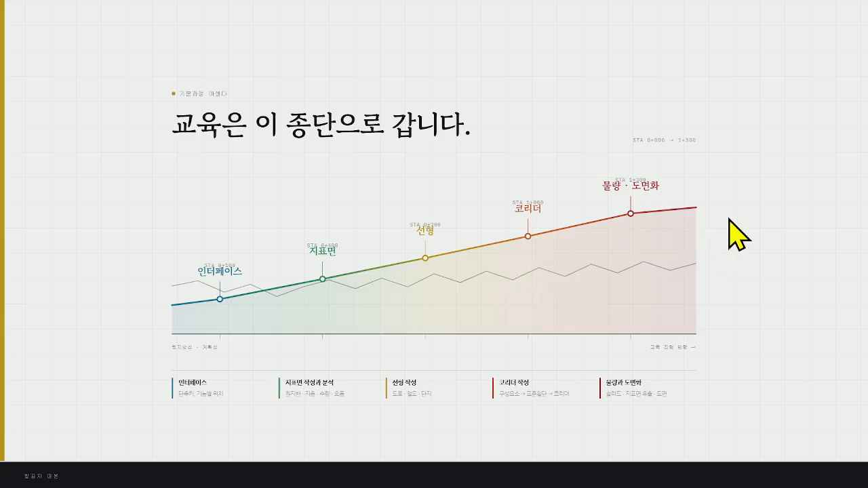
key("Right")
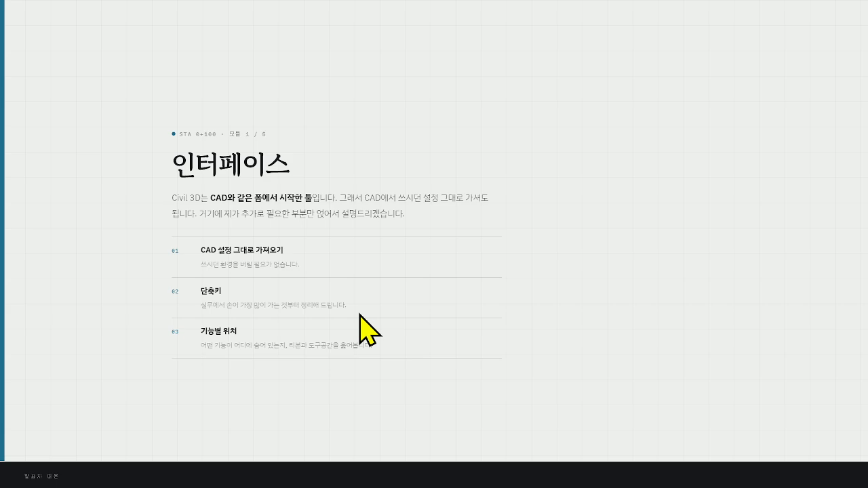
key("Right")
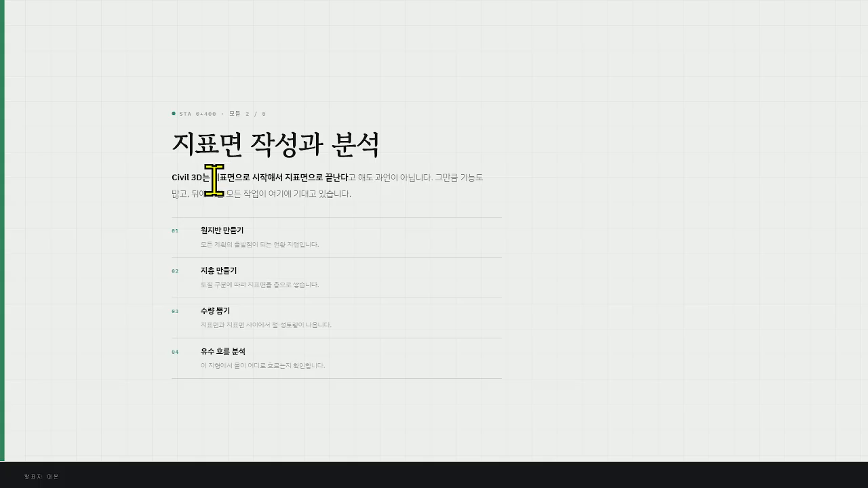
left_click_drag(212, 178, 316, 178)
left_click(361, 193)
left_click_drag(201, 230, 260, 245)
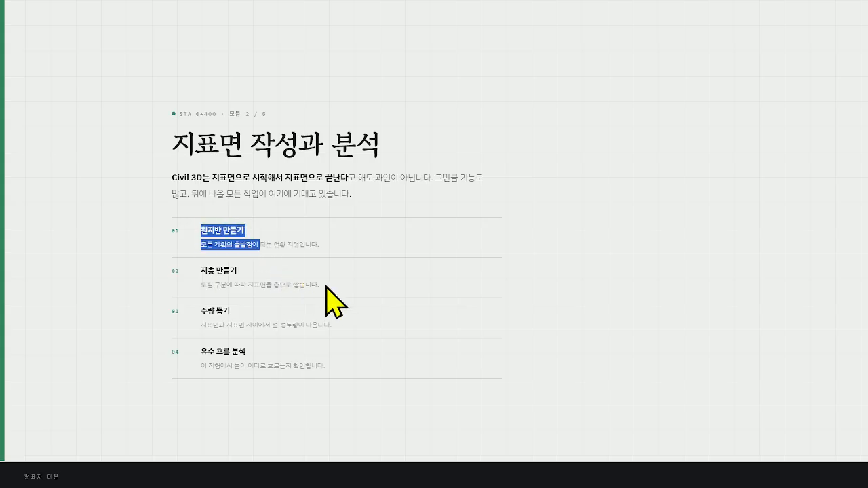
left_click_drag(208, 271, 244, 274)
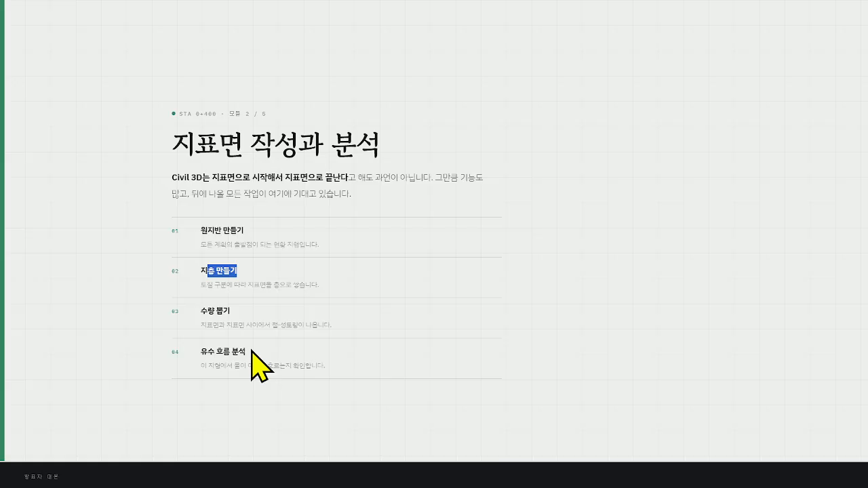
left_click_drag(200, 310, 279, 335)
left_click(289, 391)
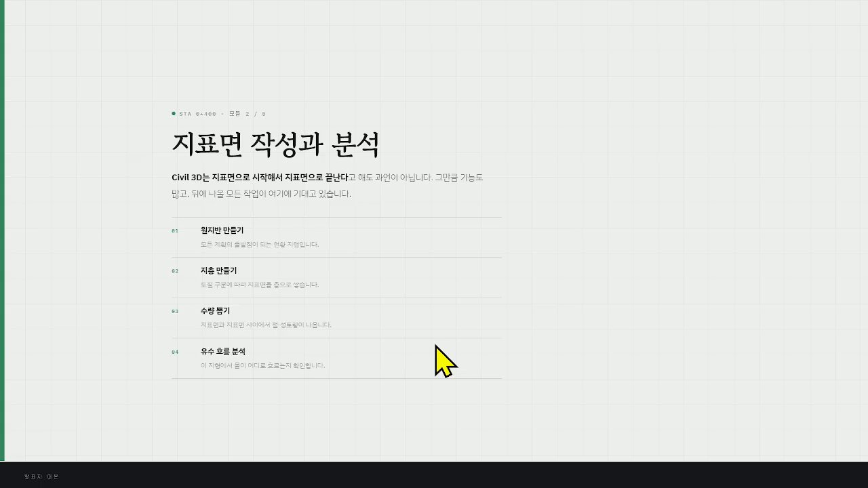
key("Right")
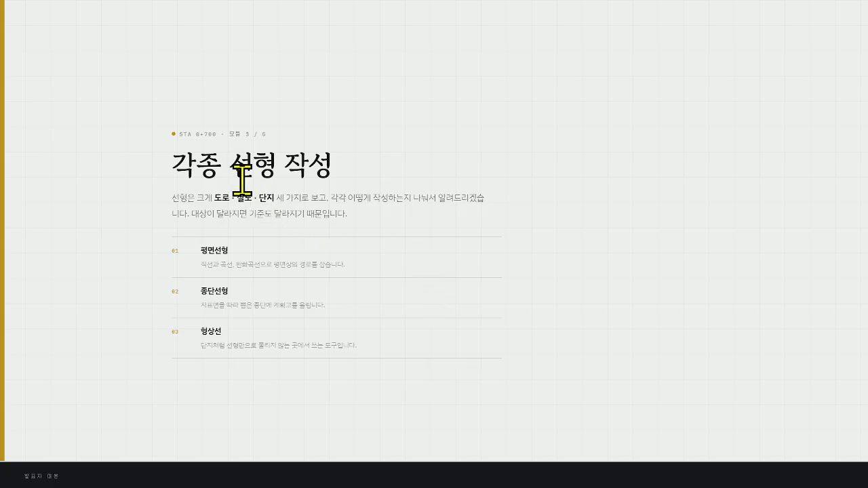
left_click_drag(230, 168, 309, 166)
left_click_drag(203, 248, 229, 251)
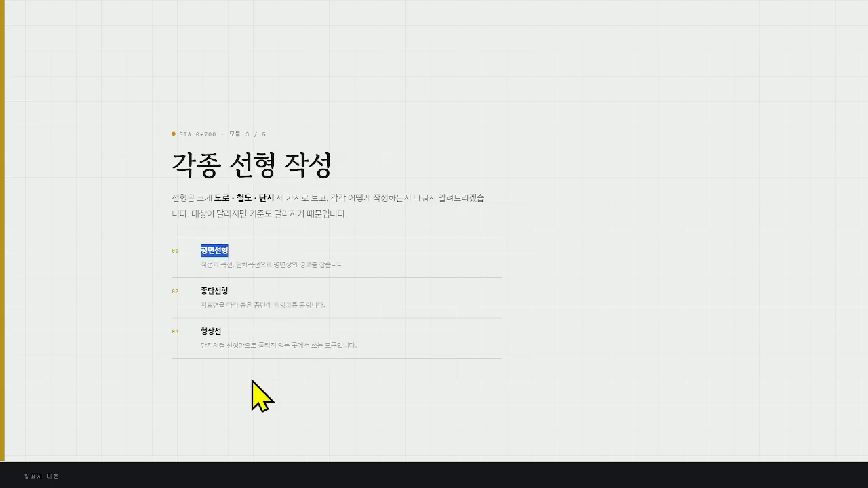
left_click(195, 279)
left_click_drag(195, 280, 240, 298)
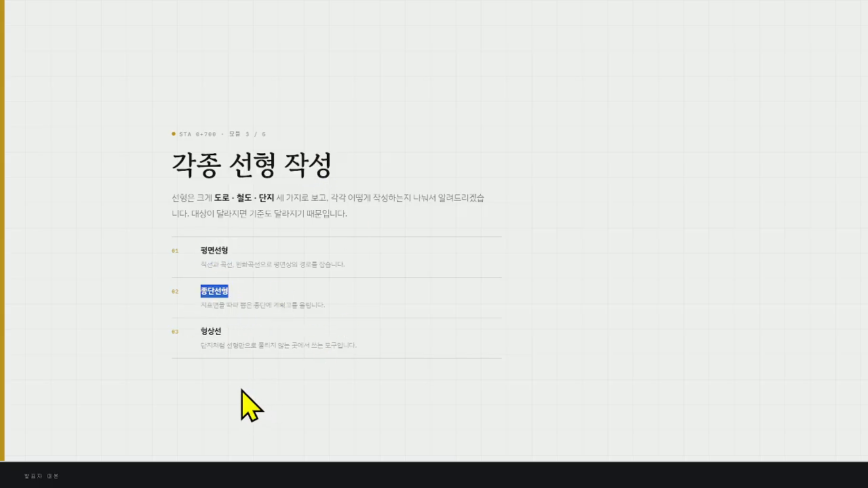
left_click_drag(202, 337, 288, 348)
left_click(334, 395)
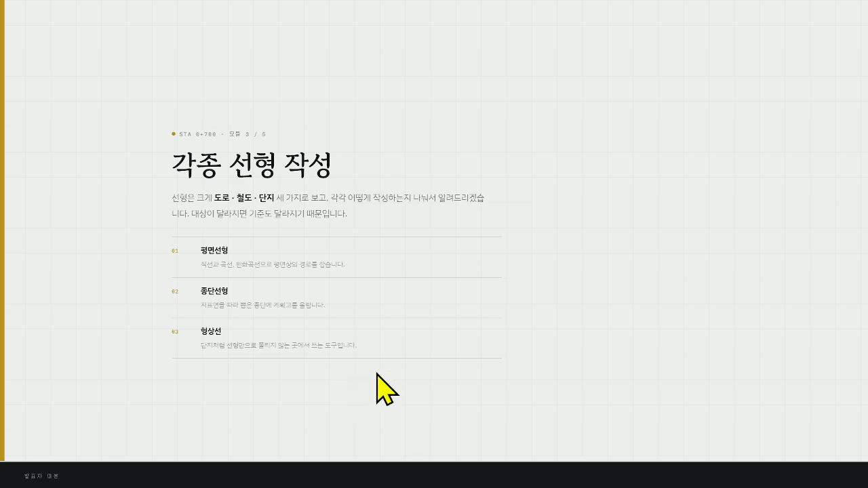
key("Right")
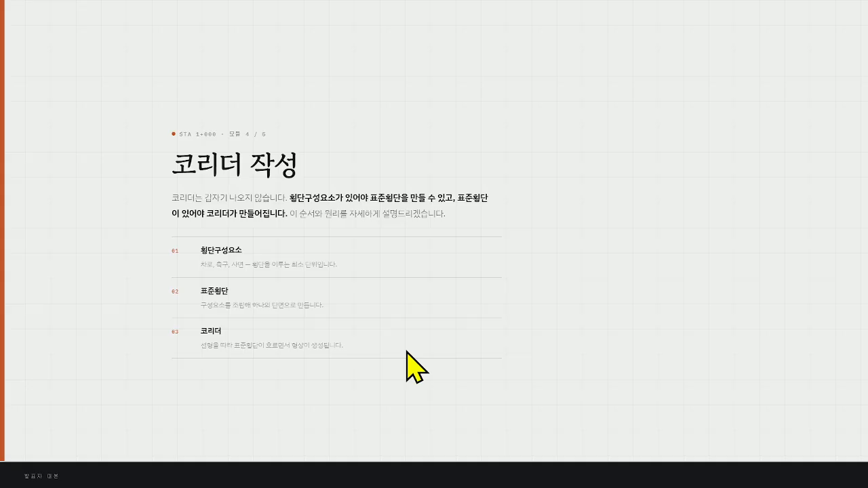
left_click_drag(173, 168, 231, 170)
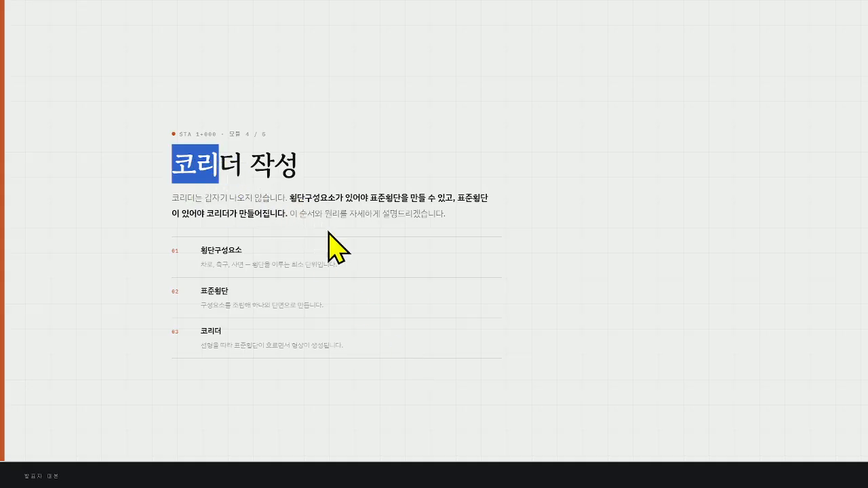
left_click(349, 222)
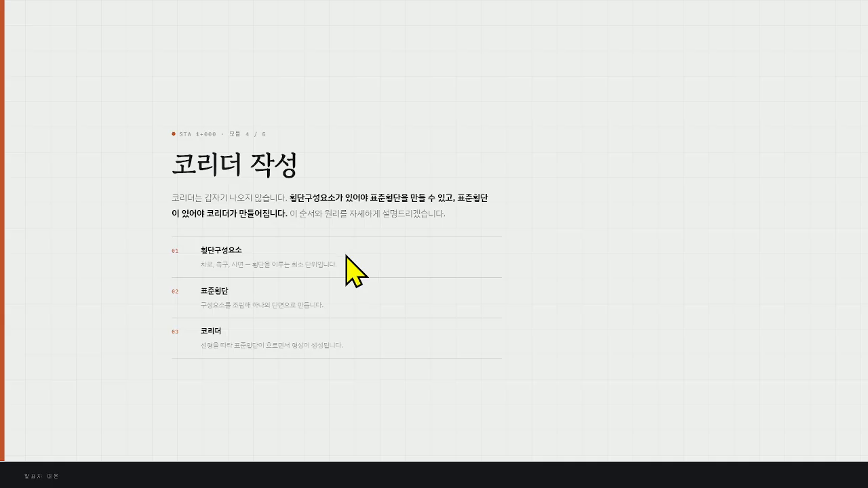
left_click_drag(240, 174, 189, 179)
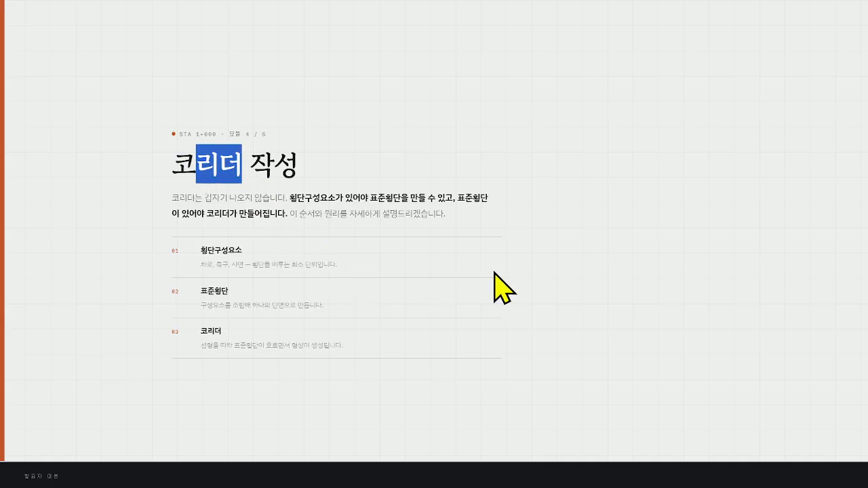
left_click(546, 219)
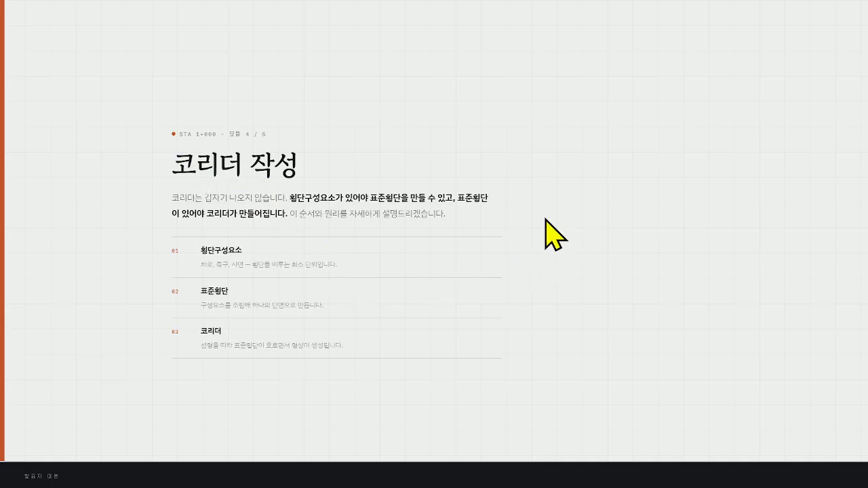
left_click_drag(291, 199, 359, 204)
left_click(396, 220)
key("Right")
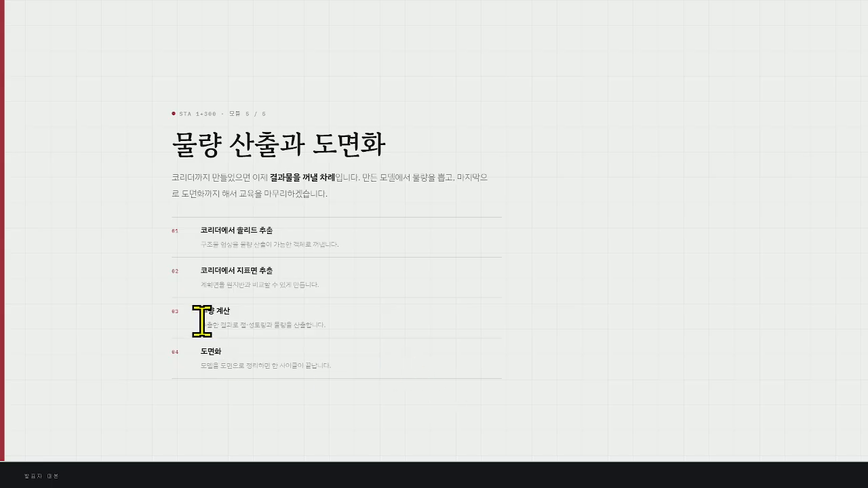
left_click_drag(201, 309, 230, 312)
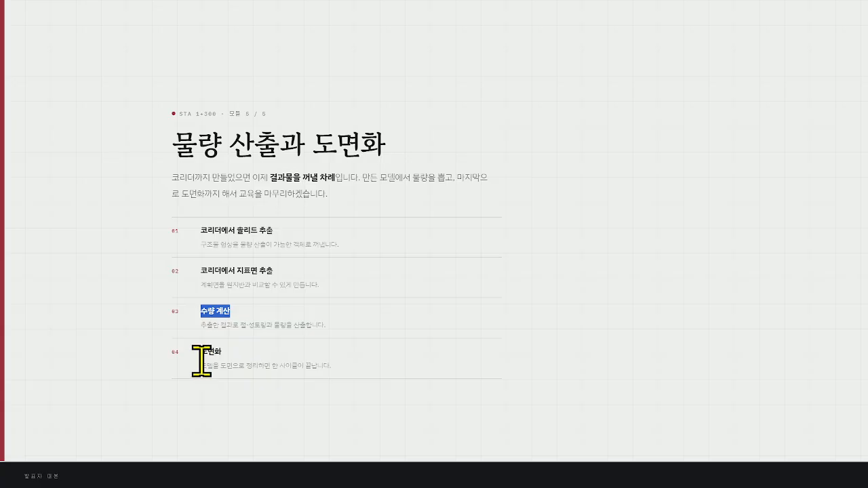
left_click_drag(200, 352, 228, 368)
left_click(242, 394)
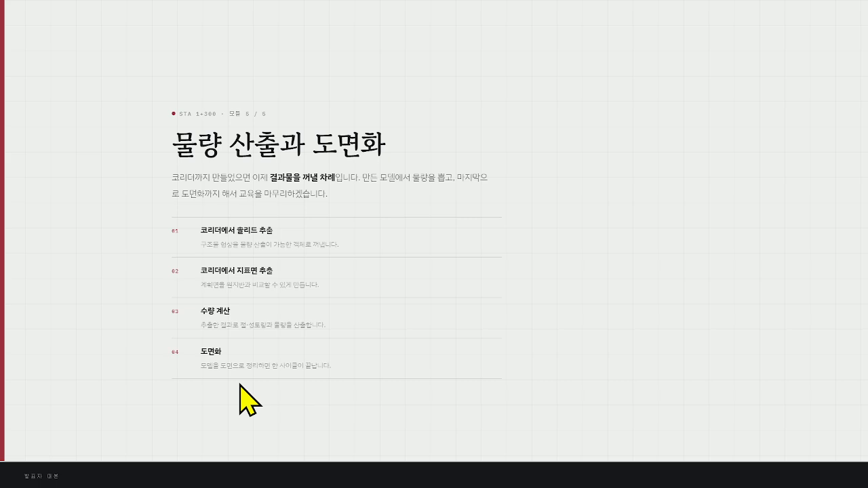
Step: Review the four topics of the quantities and drawings module slide: drawing production, quantity calculation, corridor surface extraction and corridor solid extraction
double_click(211, 351)
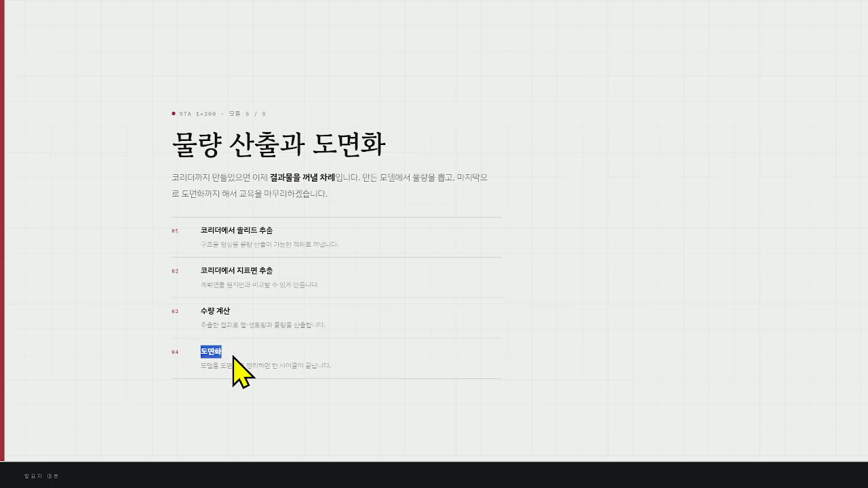
left_click(259, 407)
double_click(224, 311)
left_click(256, 395)
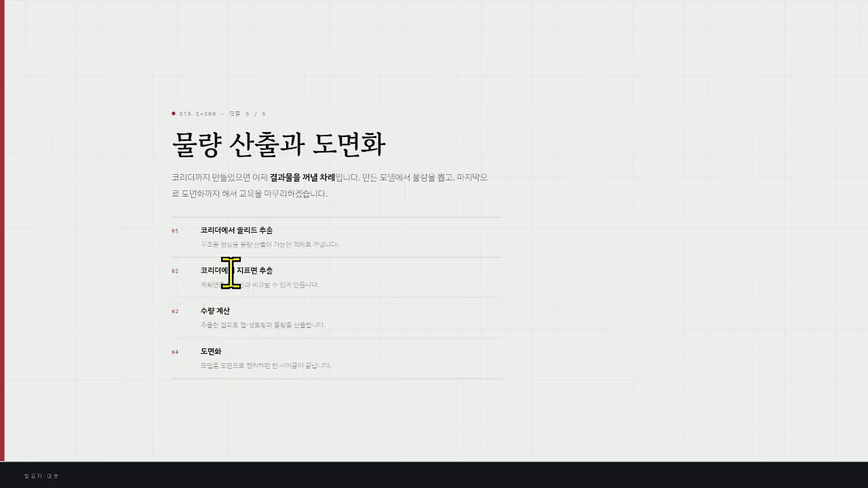
left_click_drag(235, 270, 277, 271)
left_click(437, 401)
left_click_drag(237, 230, 274, 230)
left_click(335, 290)
Step: Advance the presentation past the AI course slide to the closing slide that introduces the first lesson
key("Right")
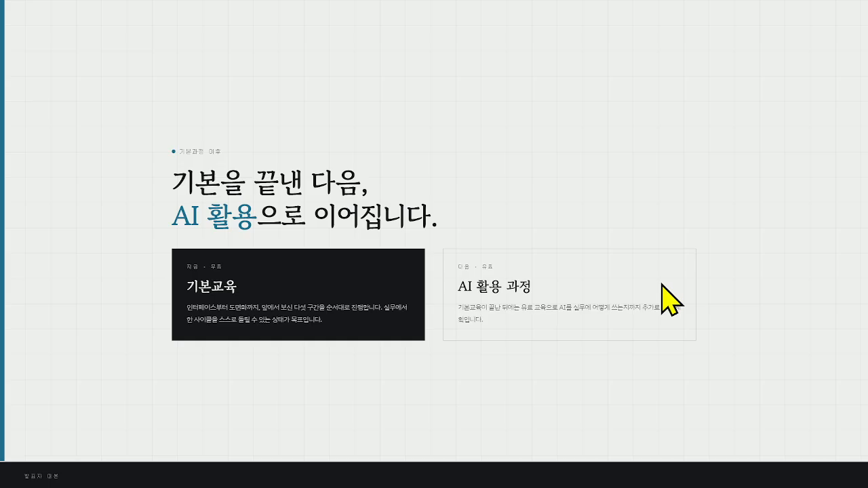
key("Right")
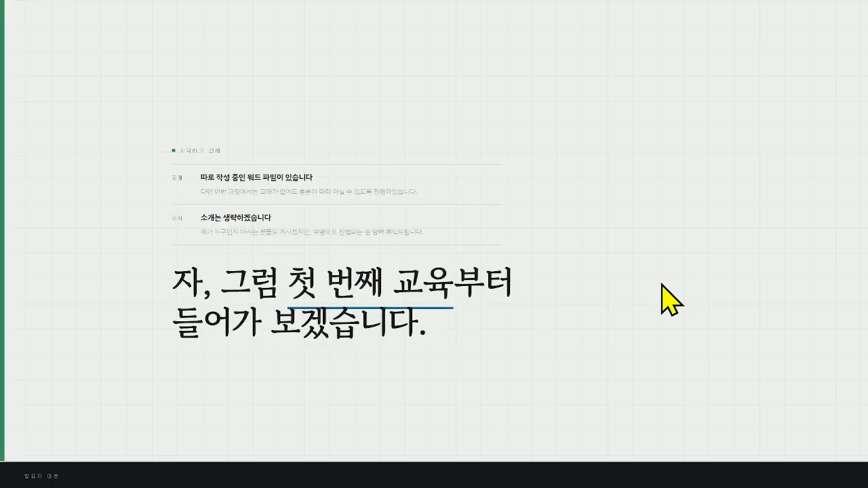
left_click_drag(249, 288, 558, 345)
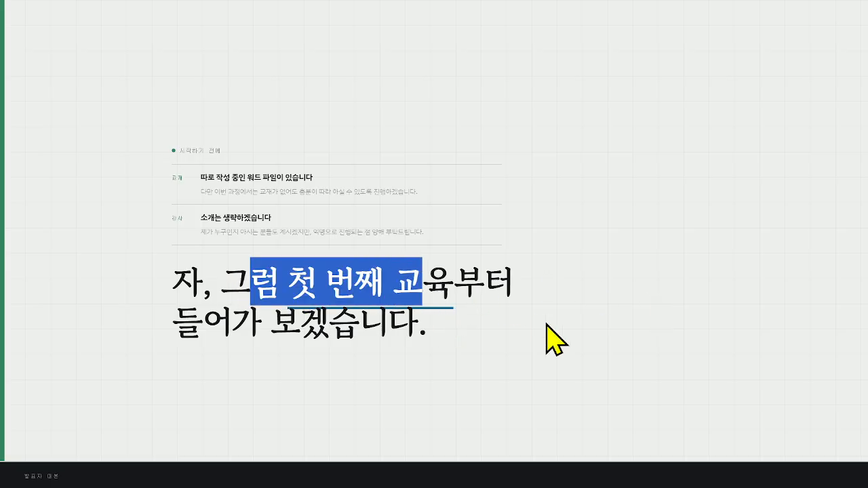
left_click(560, 346)
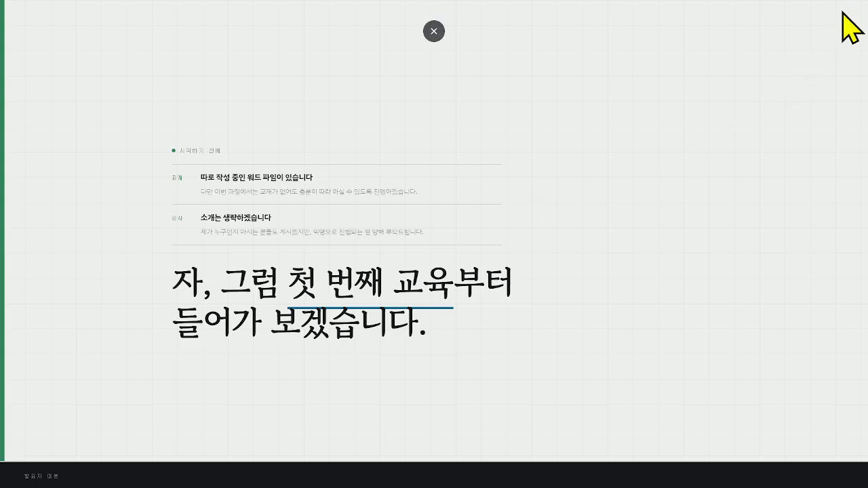
Step: Leave the full-screen presentation and minimise the browser and Discord windows to return to Civil 3D 2025
key("F11")
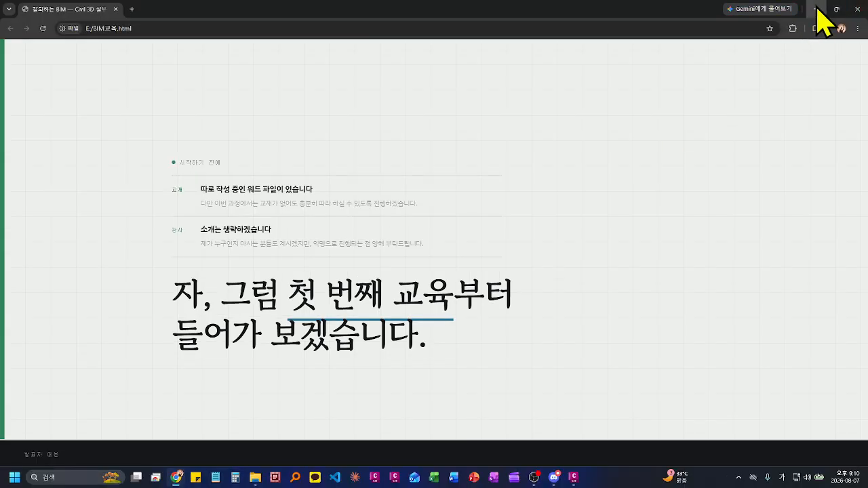
left_click(816, 9)
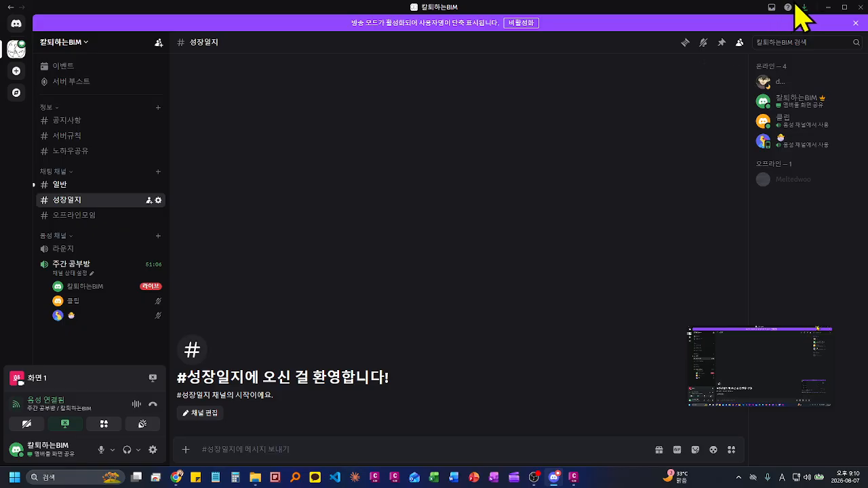
left_click(827, 7)
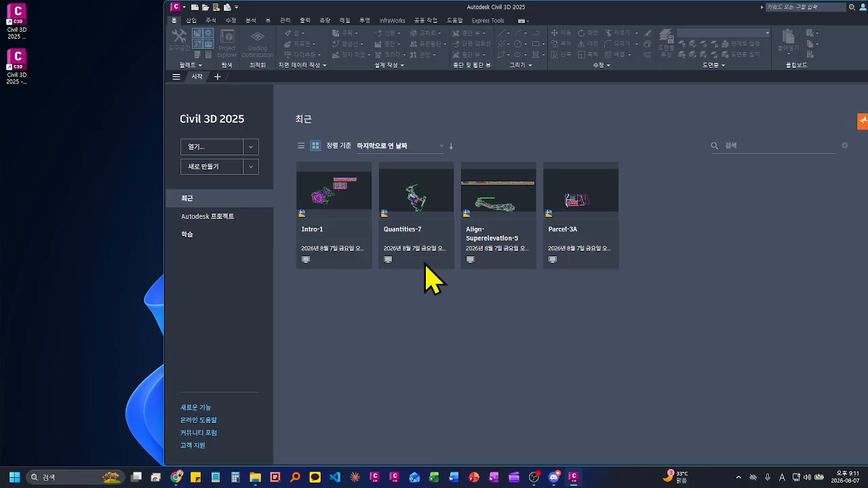
Step: Show the recent drawings as a list and review the available options for opening files
left_click(301, 145)
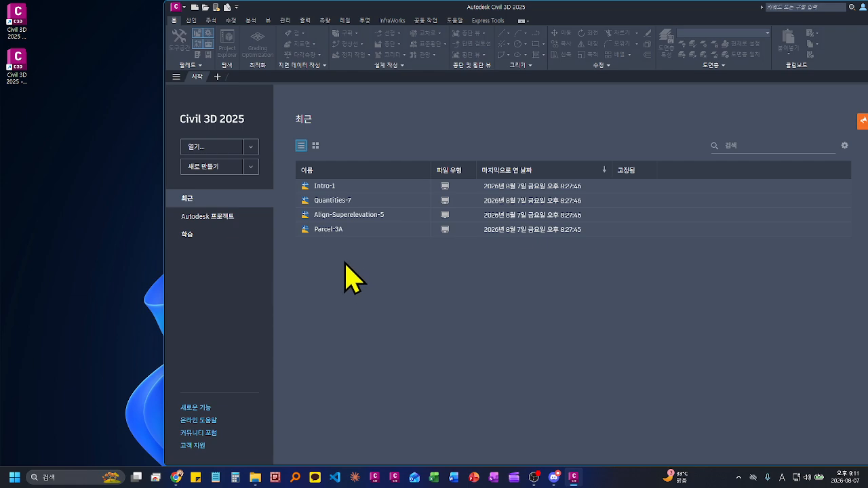
left_click(251, 147)
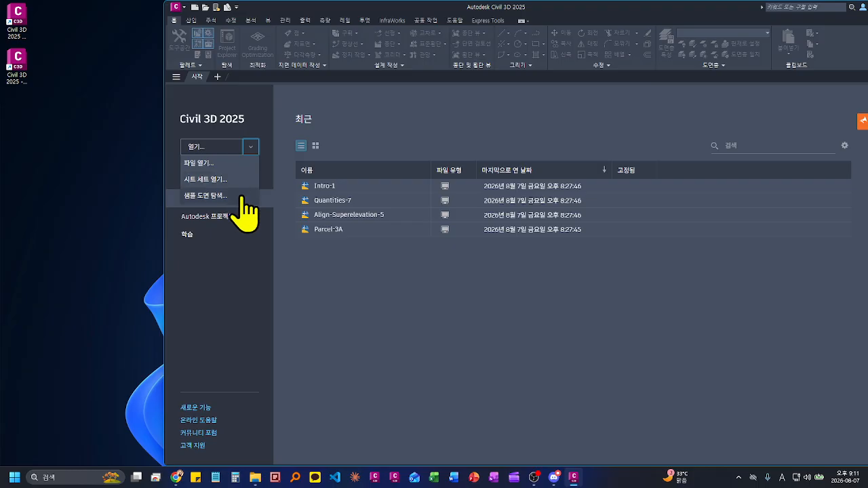
left_click(314, 269)
Step: Create a new drawing from a template, maximise the Civil 3D window and dismiss the App Manager notification
left_click(250, 166)
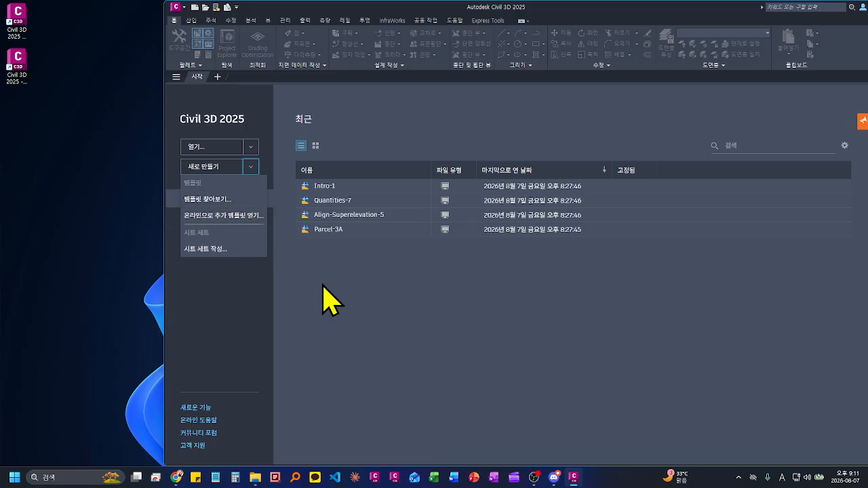
left_click(252, 199)
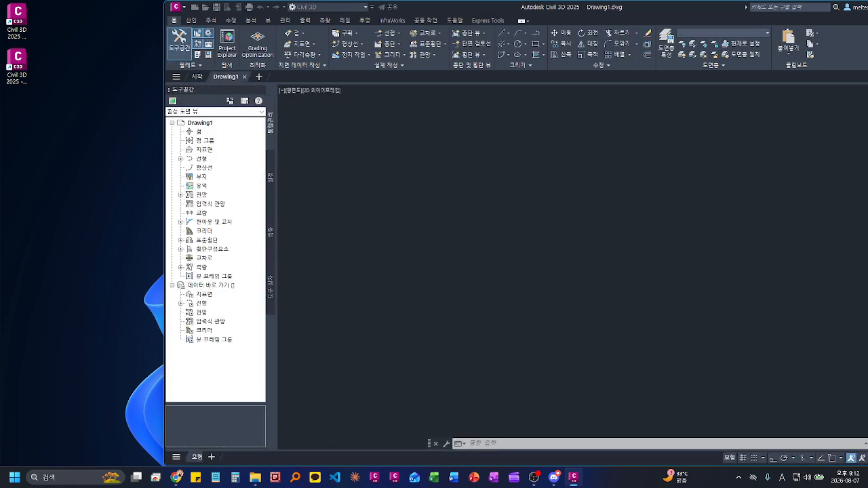
double_click(568, 9)
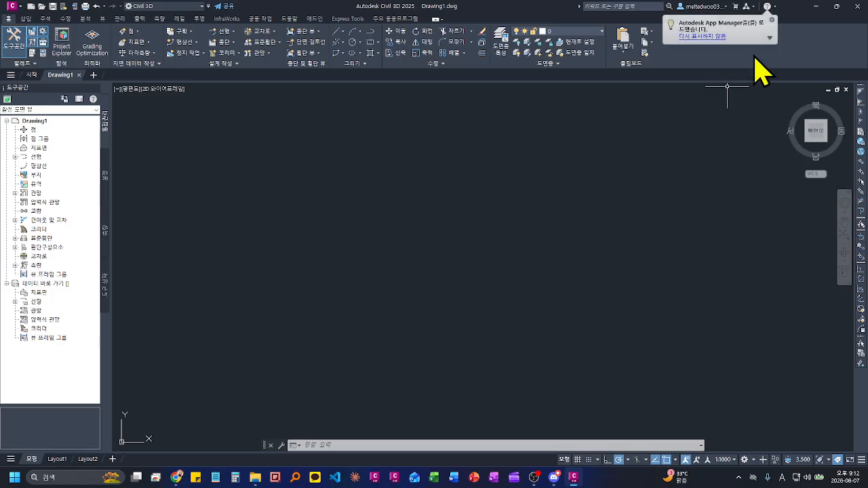
left_click(771, 19)
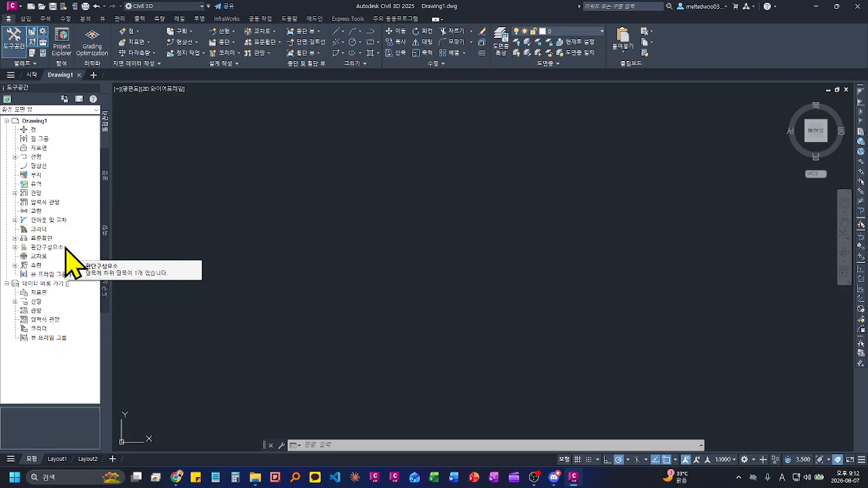
Step: Examine the Toolspace object collections from surfaces, alignments and feature lines through pipe networks and corridors to assemblies and subassemblies
left_click(53, 148)
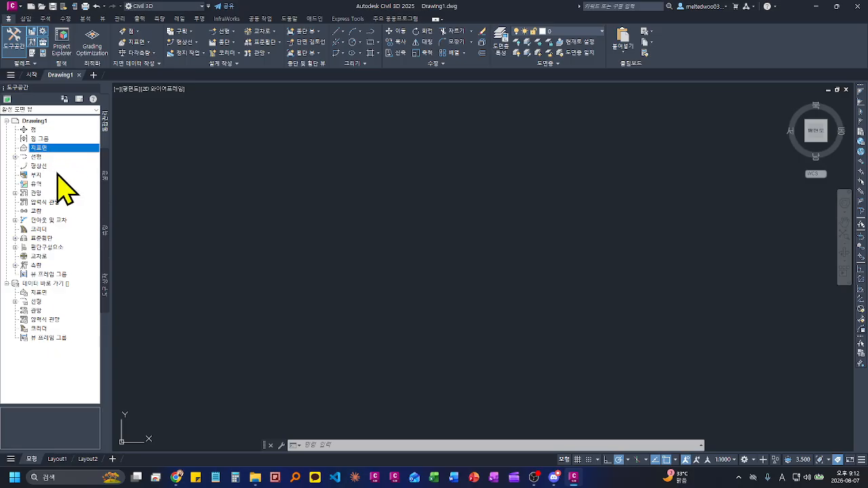
left_click(64, 157)
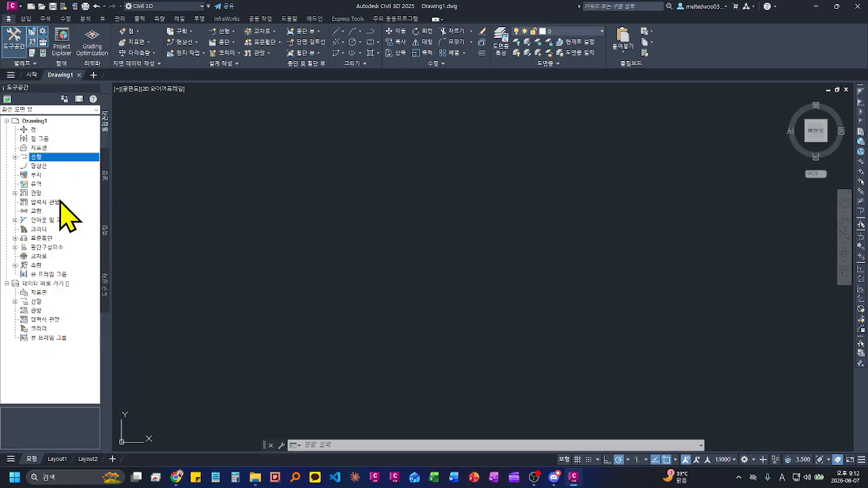
left_click(69, 166)
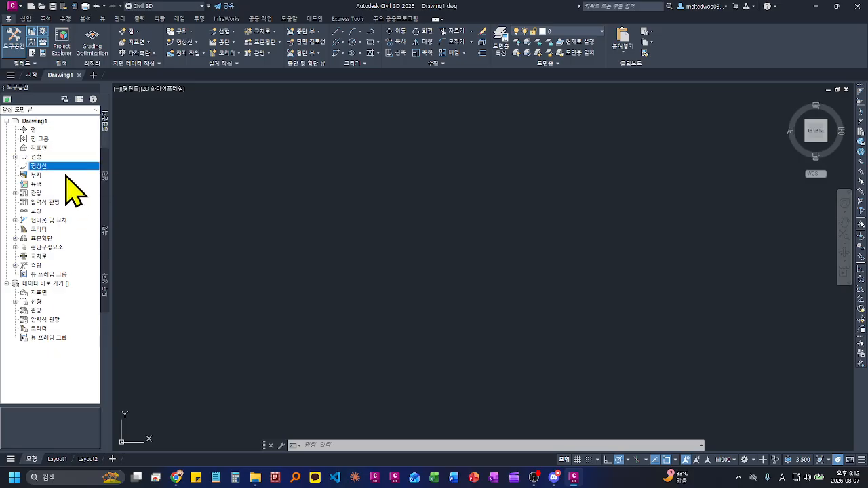
left_click(66, 175)
left_click(63, 184)
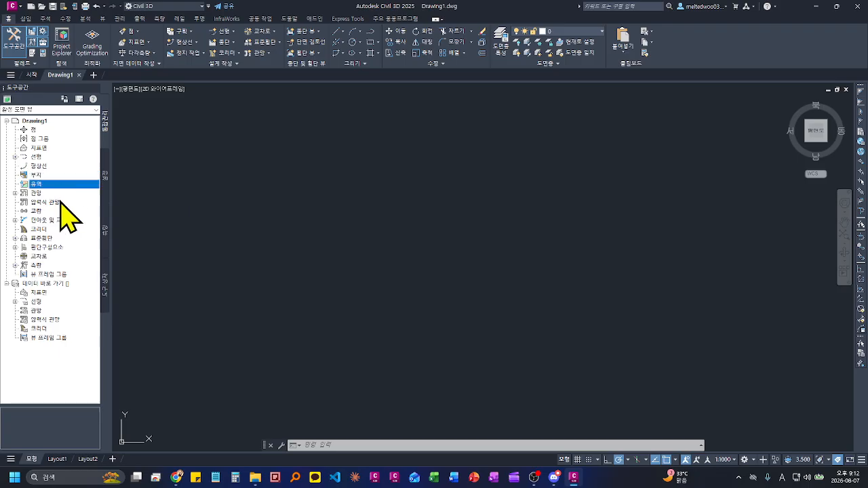
left_click(63, 192)
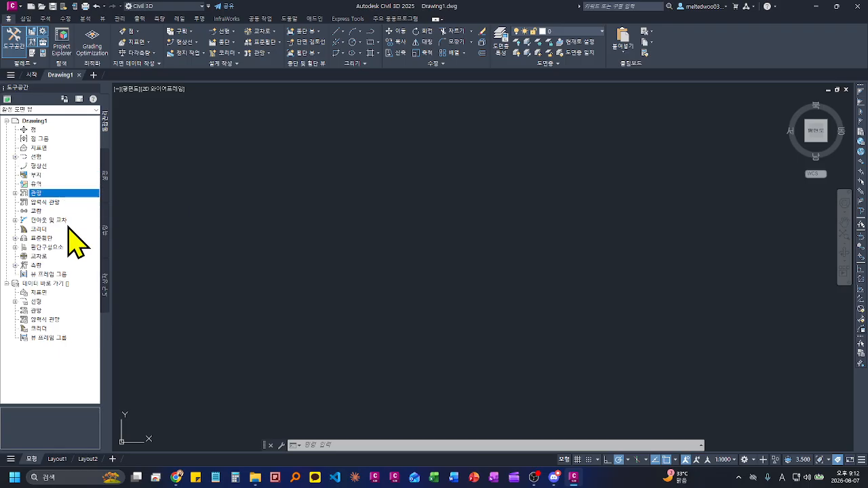
left_click(68, 228)
left_click(69, 238)
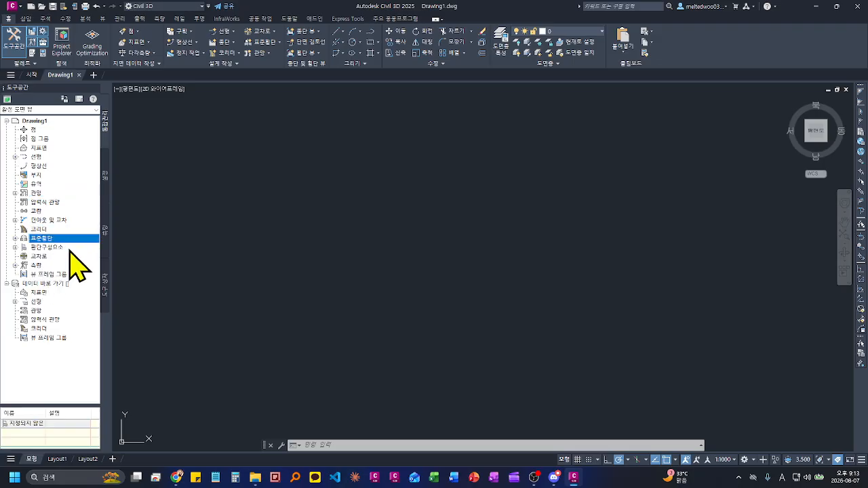
left_click(69, 249)
left_click(180, 270)
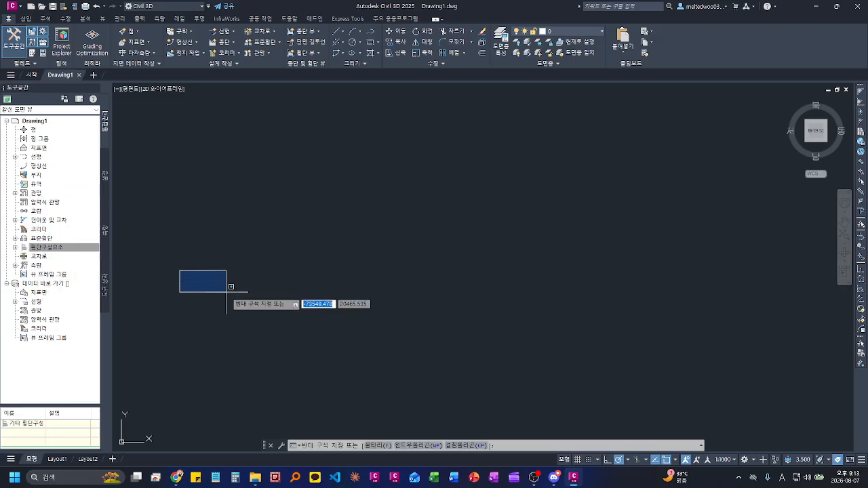
left_click(225, 293)
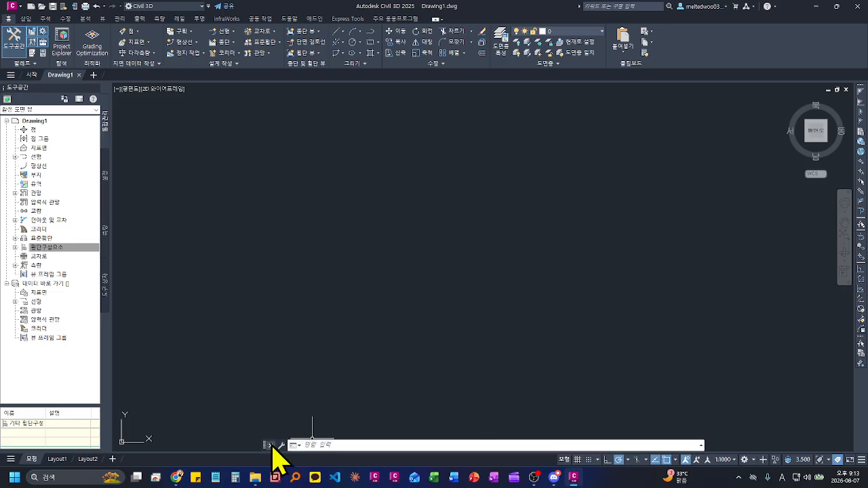
Step: Draw three connected line segments across the middle of the drawing area by entering the LINE alias at the command line
left_click(329, 447)
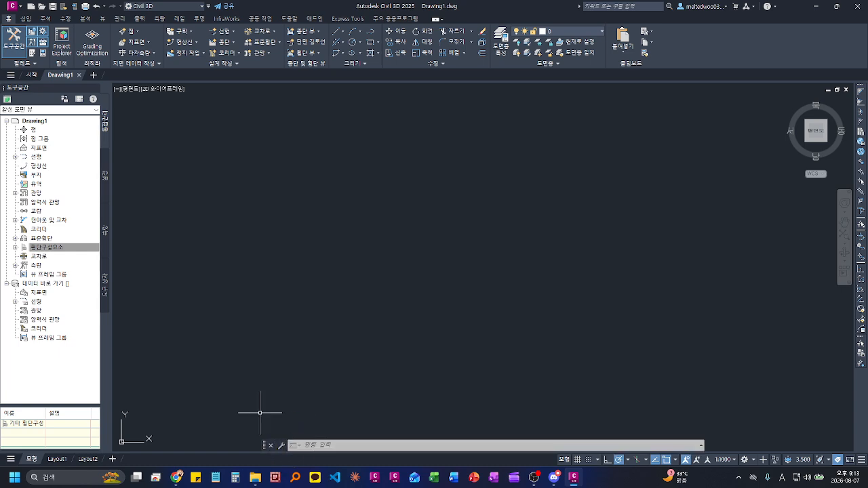
left_click(369, 446)
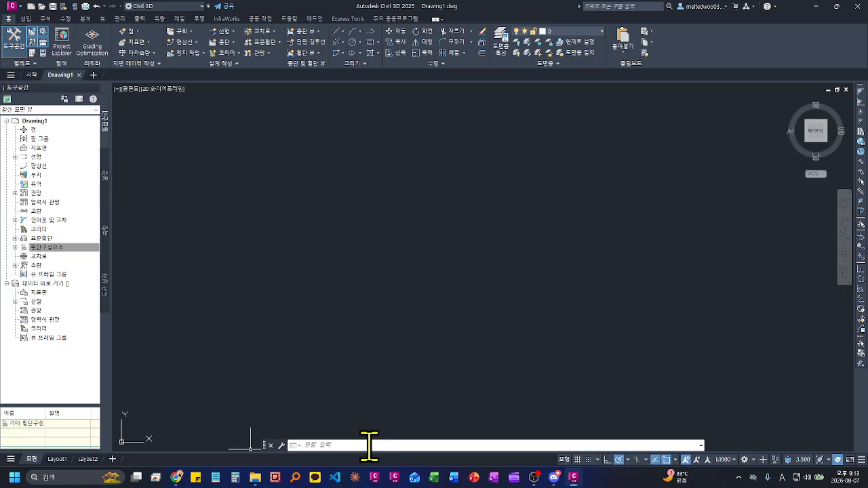
left_click(368, 446)
type("l")
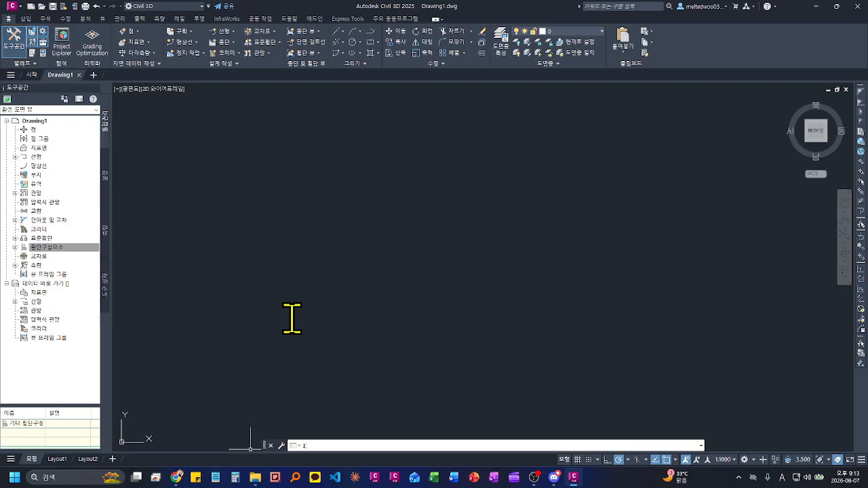
key("Return")
left_click(253, 332)
left_click(301, 281)
left_click(391, 266)
left_click(452, 283)
key("Escape")
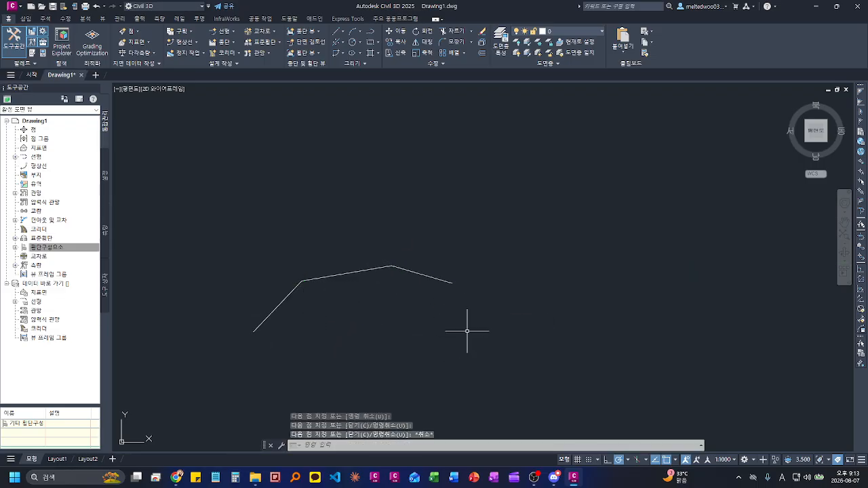
Step: Select the three line segments with a crossing window and erase them
left_click(470, 331)
left_click(265, 252)
type("e")
key("Return")
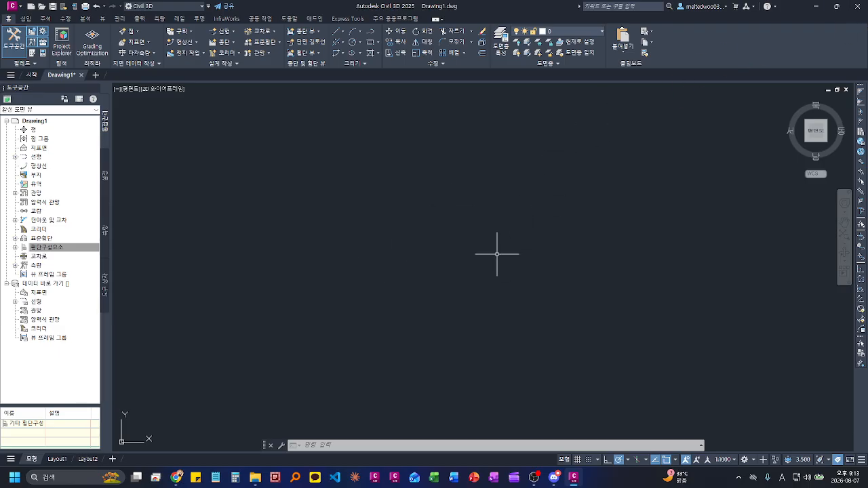
Step: Open the Properties palette and dock it beside the drawing area, on the side opposite the Toolspace
left_click(102, 19)
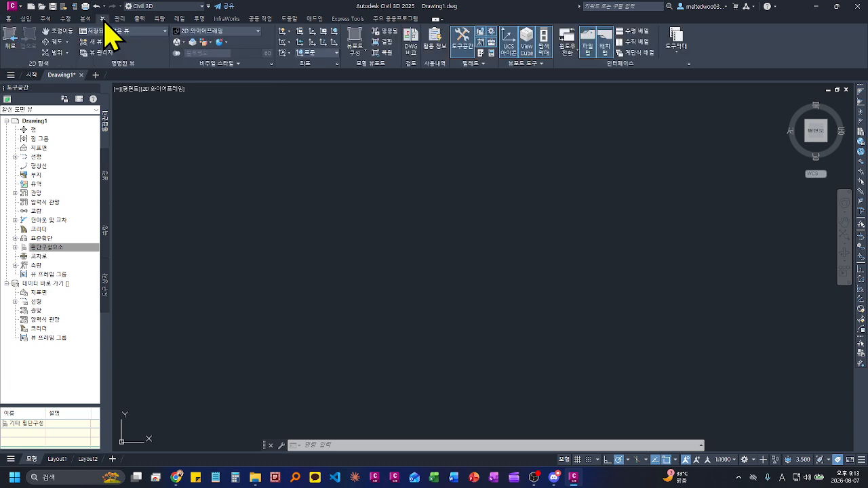
left_click(492, 54)
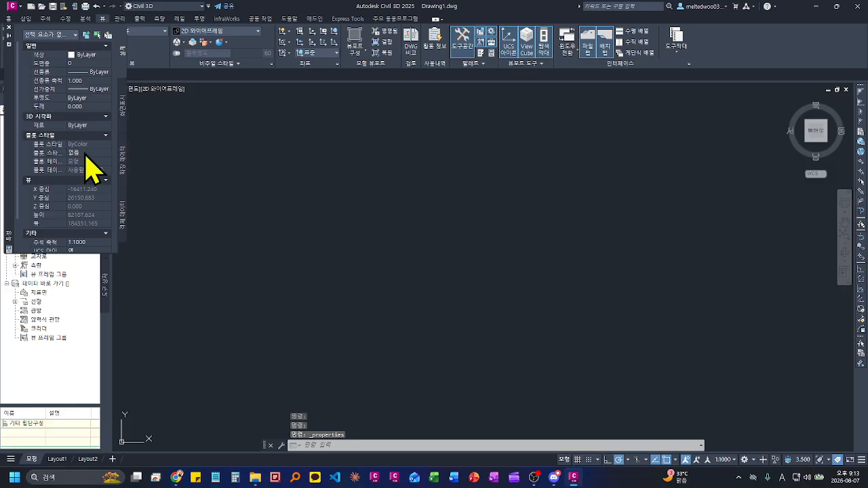
left_click_drag(13, 112, 321, 209)
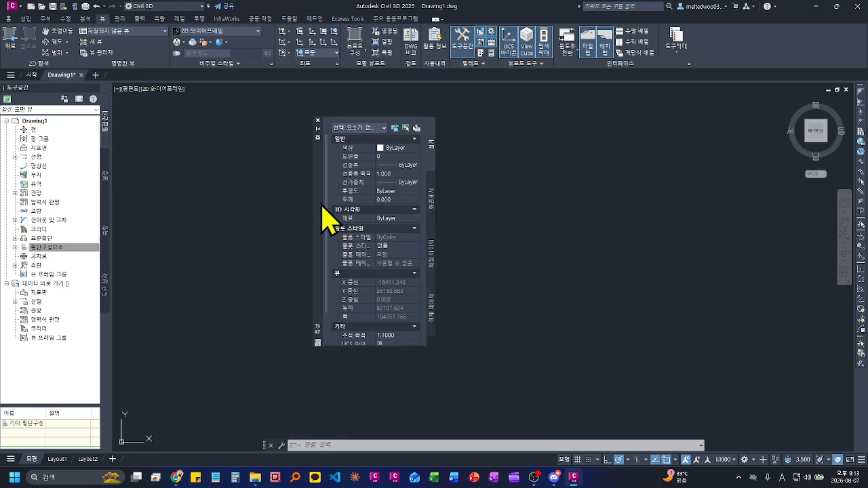
left_click_drag(323, 216, 861, 287)
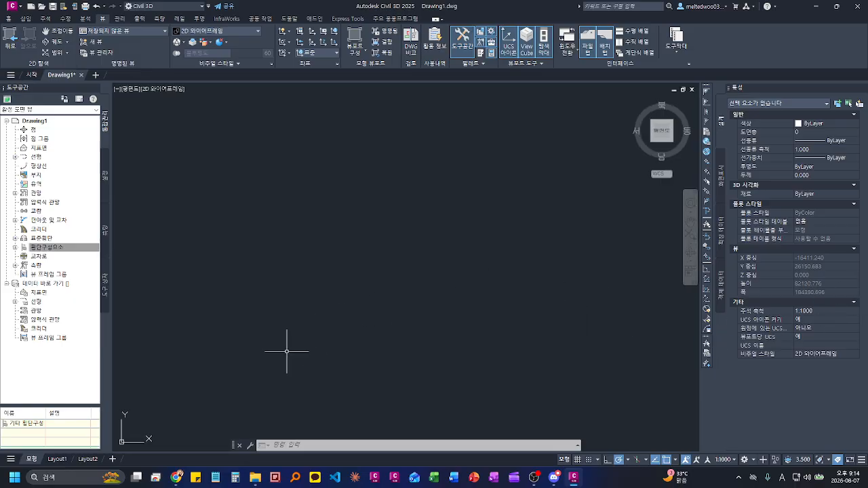
Step: Dock the command line beneath the drawing area with a taller history, and widen the Toolspace slightly
left_click_drag(233, 442, 234, 460)
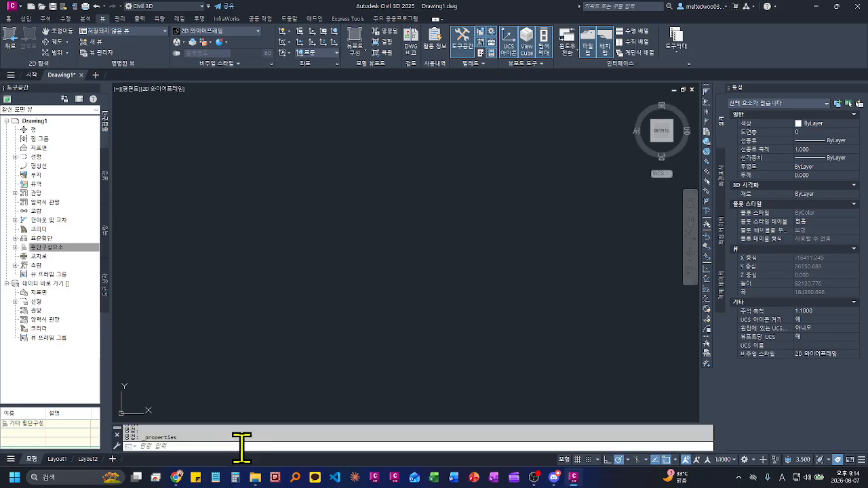
left_click_drag(278, 421, 274, 383)
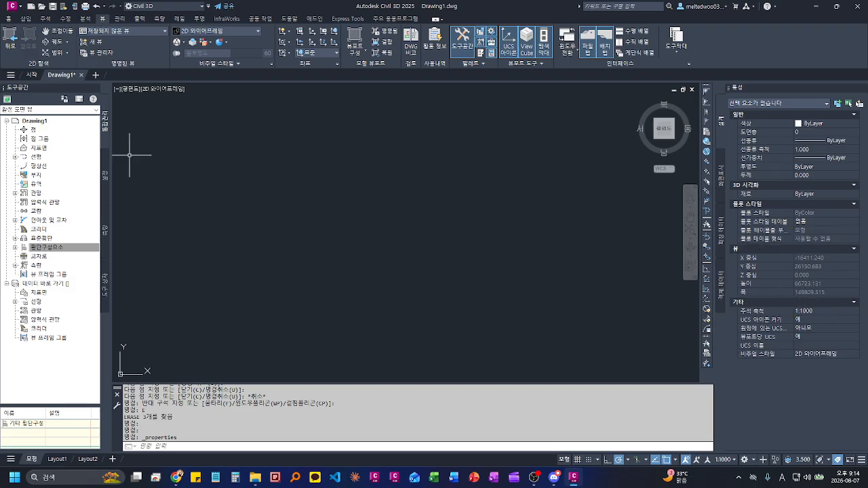
left_click_drag(113, 152, 131, 154)
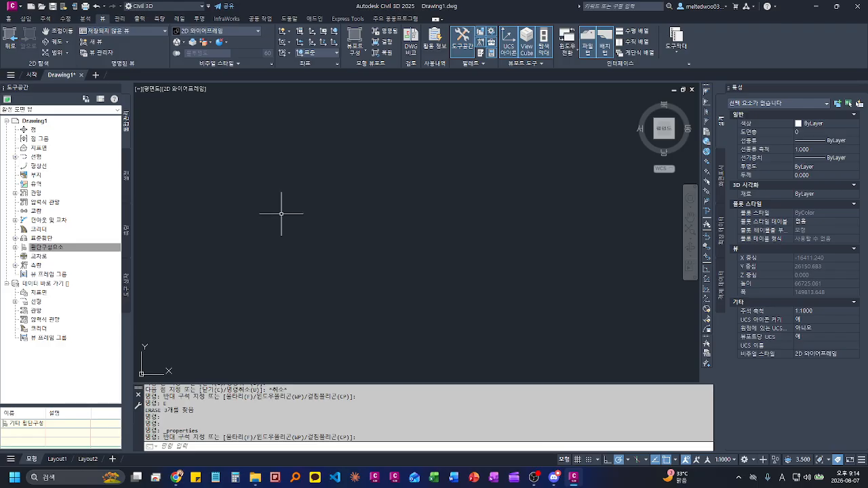
Step: Turn on the classic menu bar display above the ribbon
left_click(8, 19)
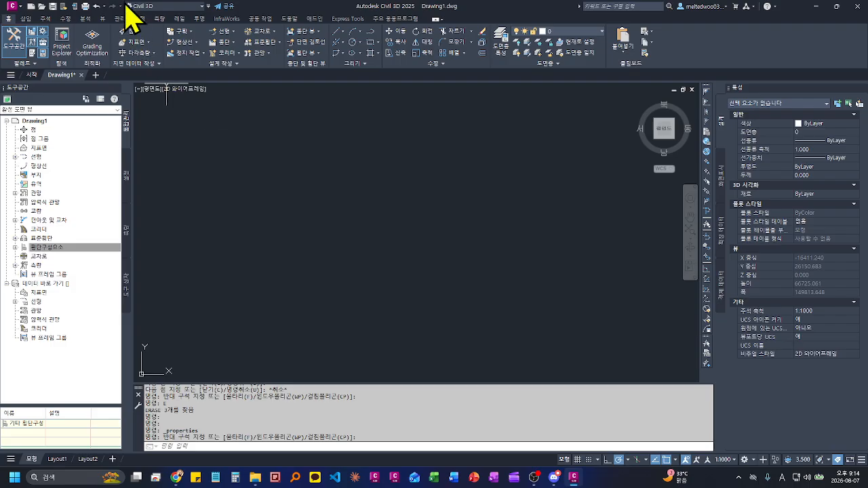
left_click(209, 7)
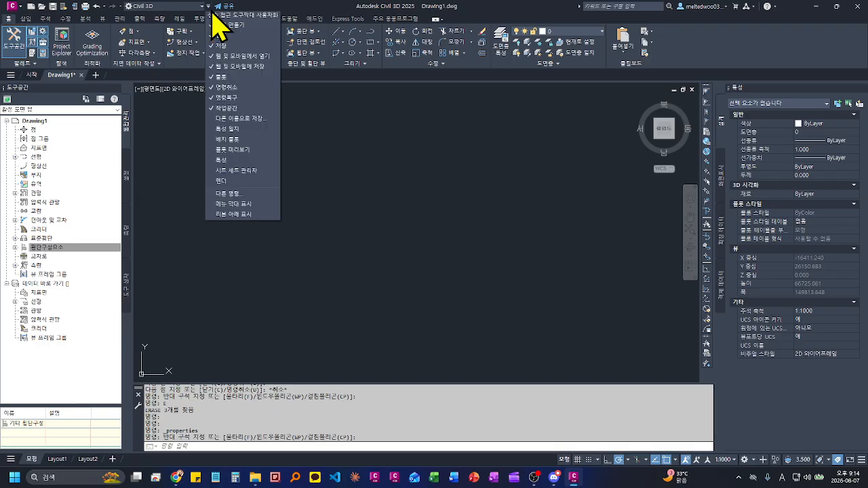
left_click(261, 205)
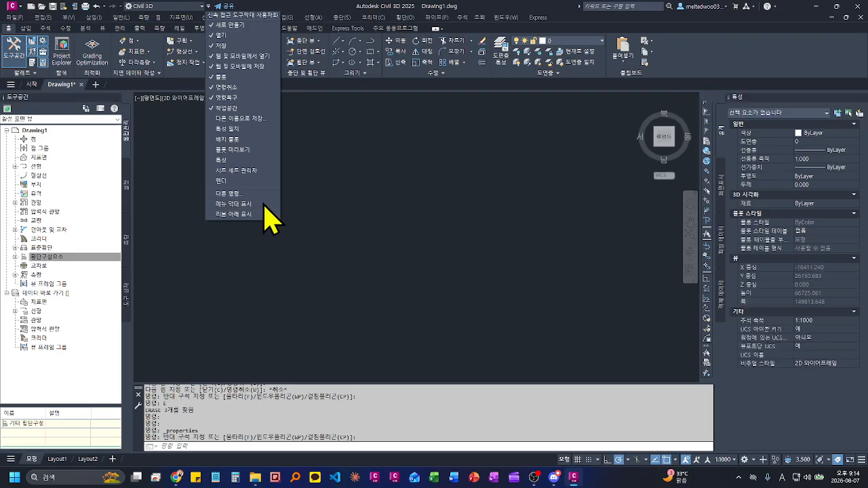
Step: Browse the File, View and Surface pull-down menus to see which commands each one groups together
left_click(17, 17)
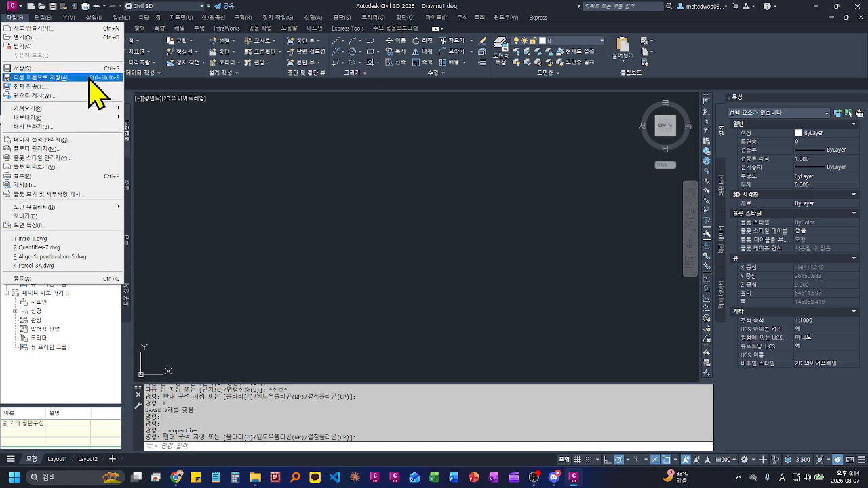
left_click(207, 182)
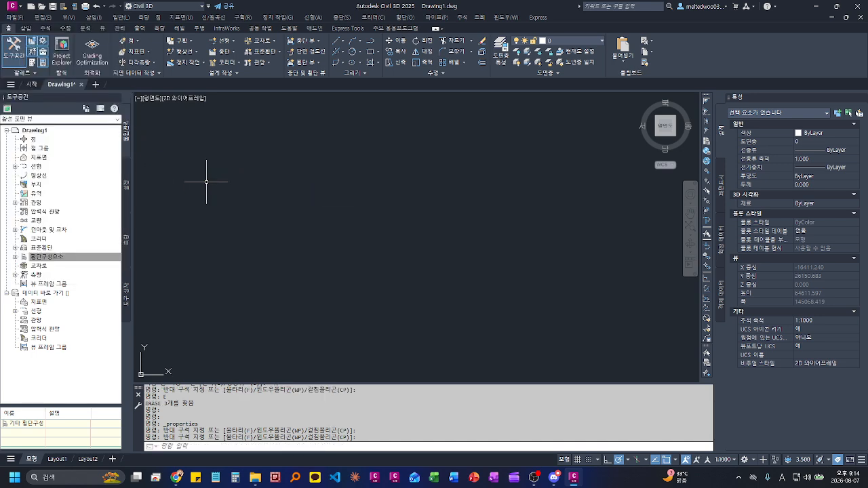
left_click(67, 16)
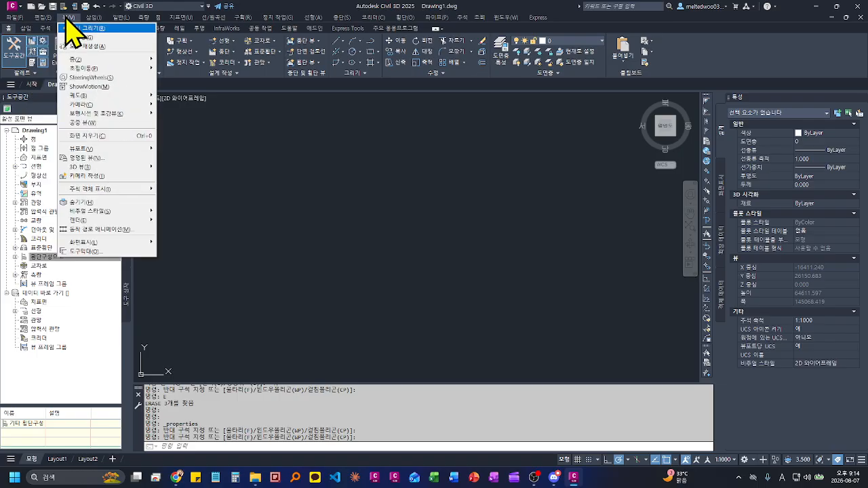
mouse_move(204, 19)
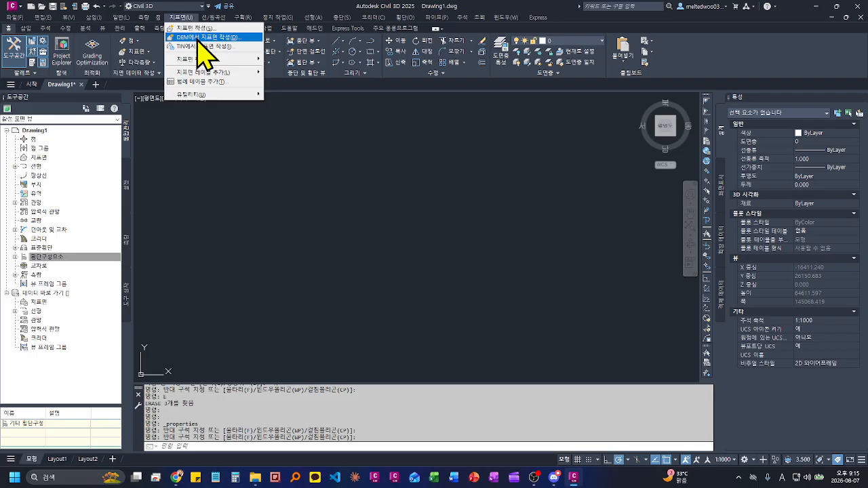
left_click(350, 138)
left_click(318, 179)
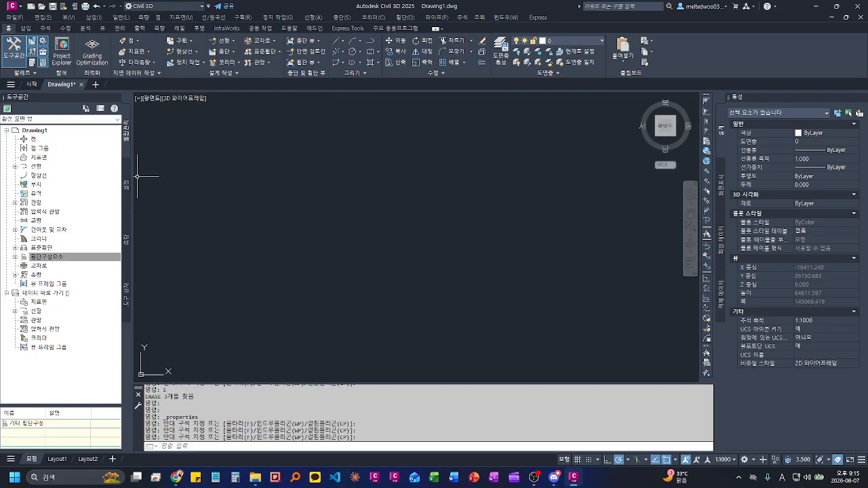
Step: Compare the surface creation commands offered by the Toolspace Surfaces collection, the Home ribbon and the Surface pull-down menu
right_click(42, 158)
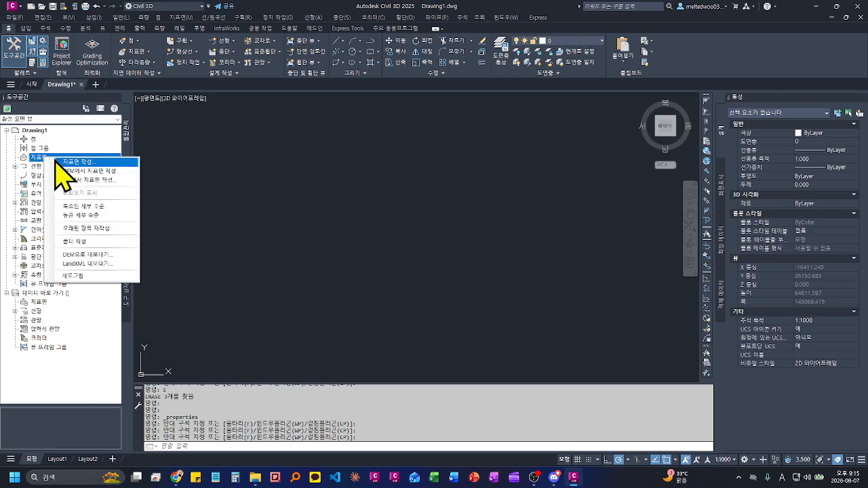
left_click(269, 166)
left_click(231, 190)
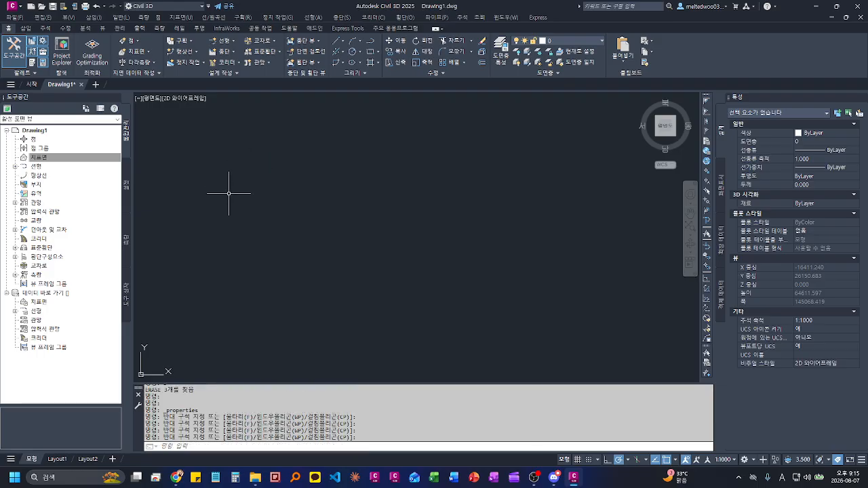
left_click(148, 51)
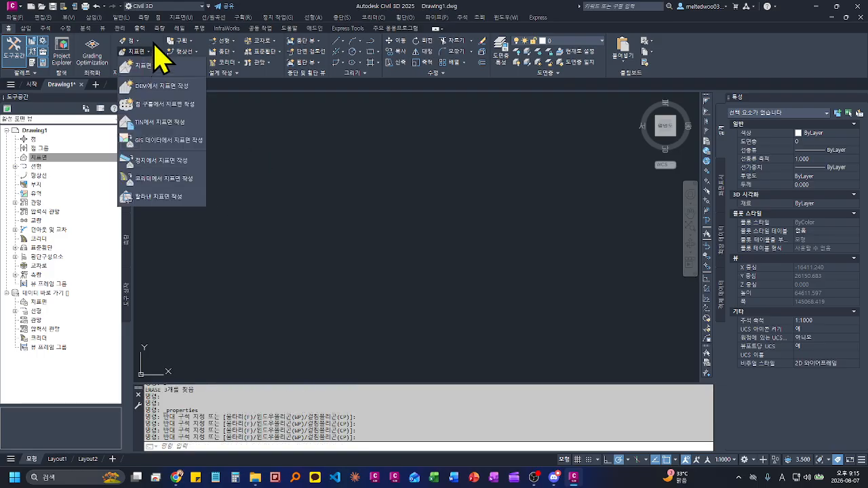
left_click(181, 18)
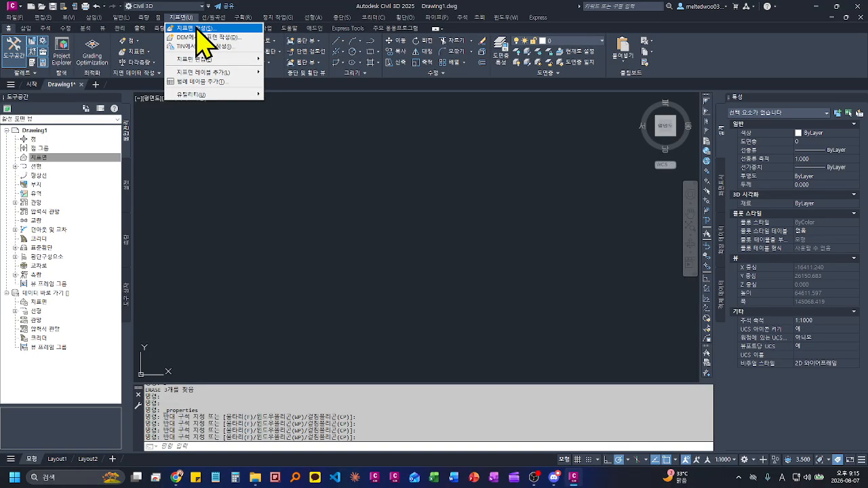
left_click(200, 137)
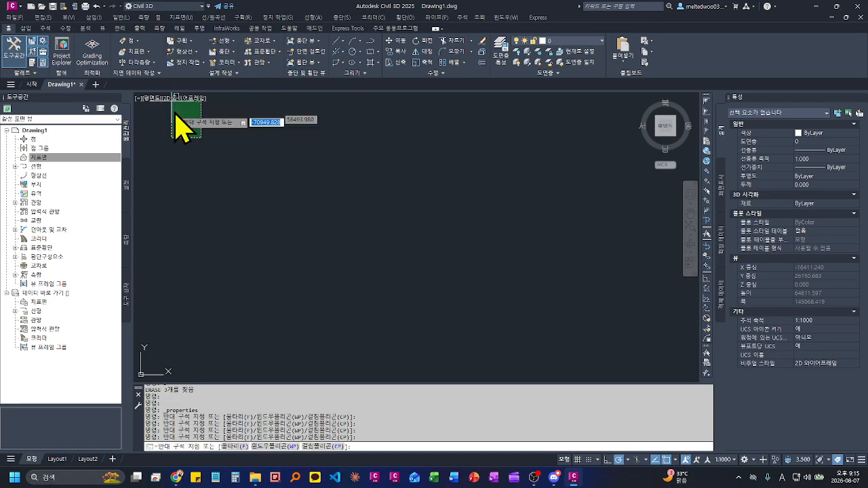
left_click(150, 93)
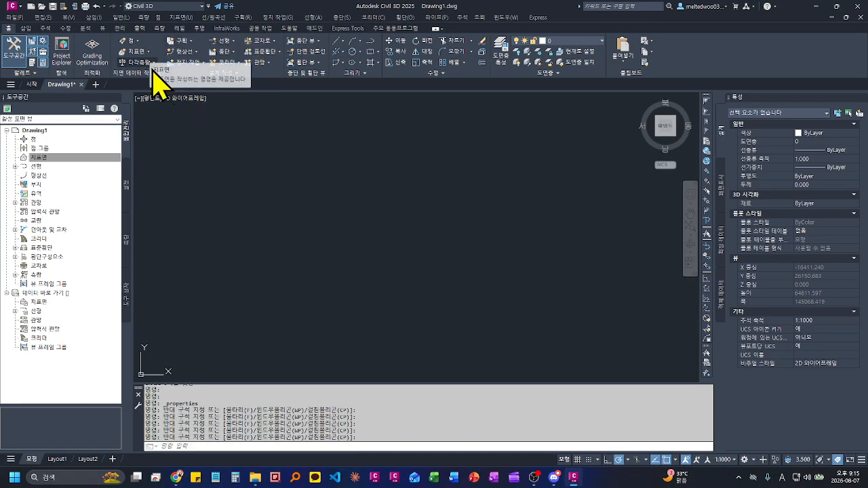
left_click(103, 156)
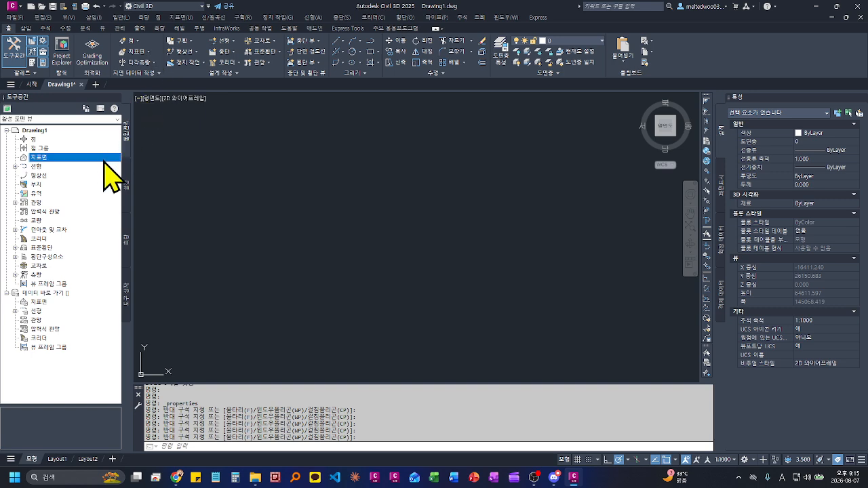
right_click(103, 157)
left_click(184, 144)
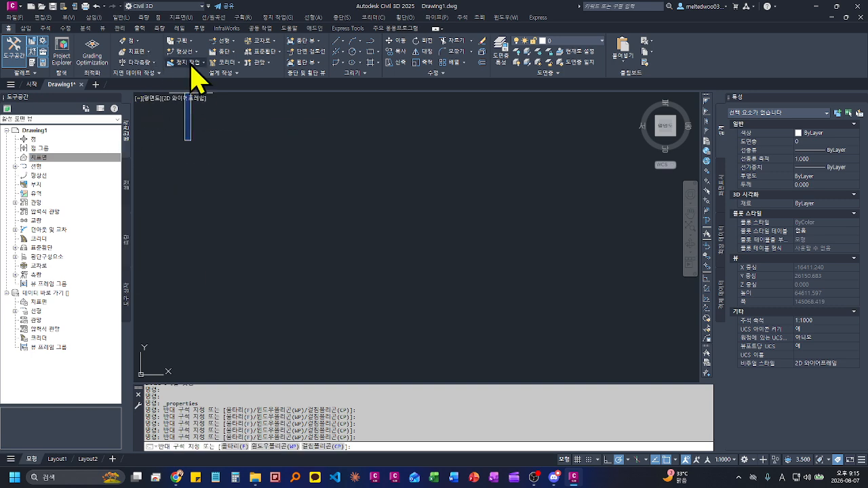
left_click(145, 52)
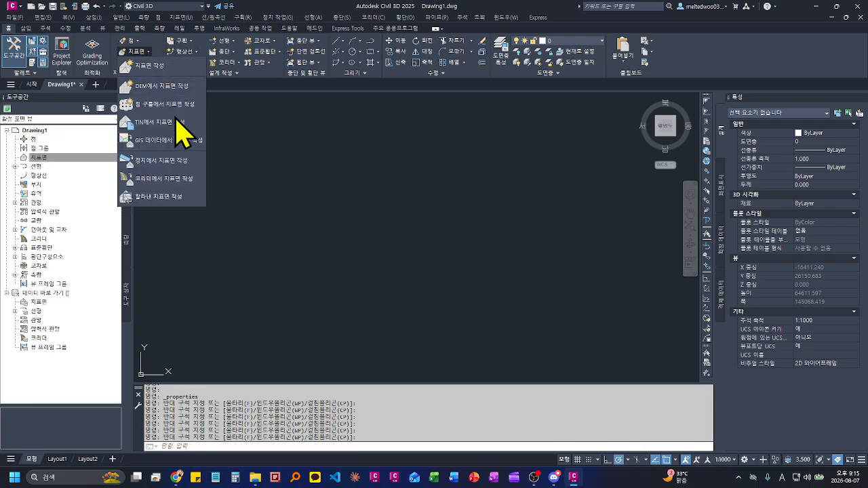
left_click(265, 167)
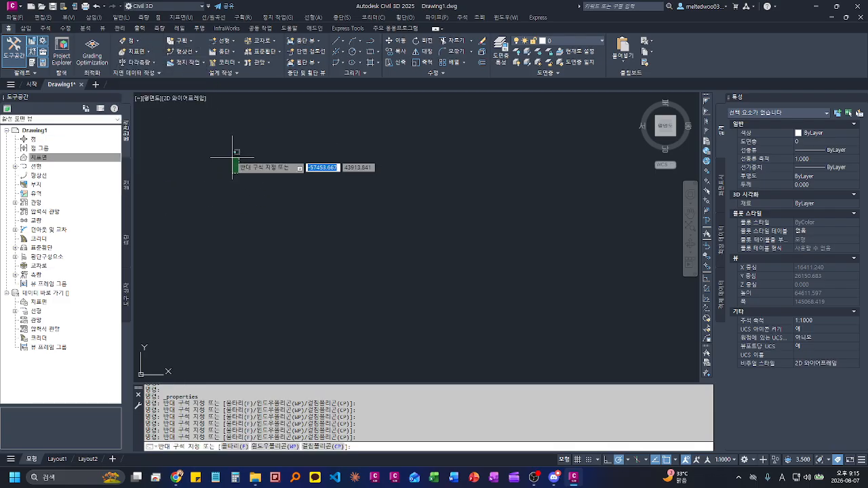
key("Escape")
left_click(176, 18)
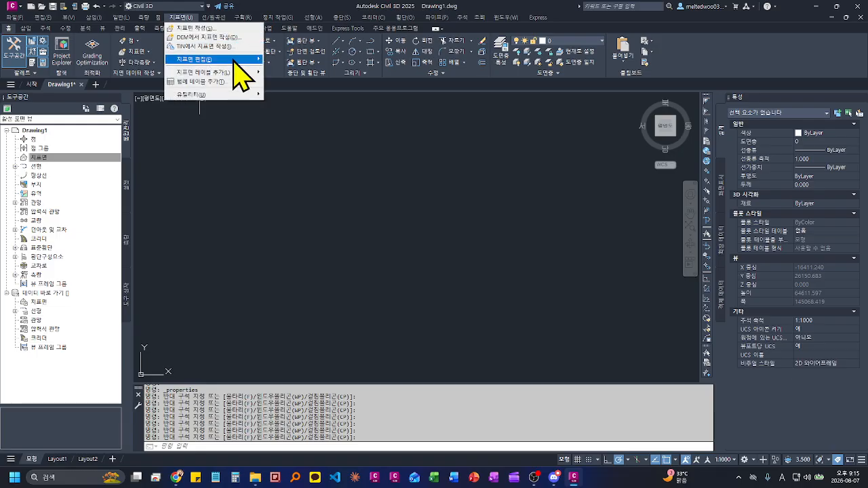
left_click(220, 164)
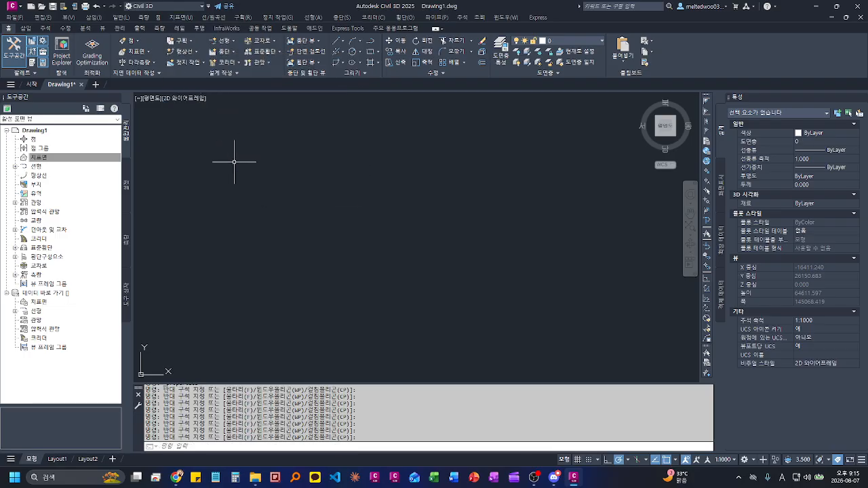
left_click(101, 157)
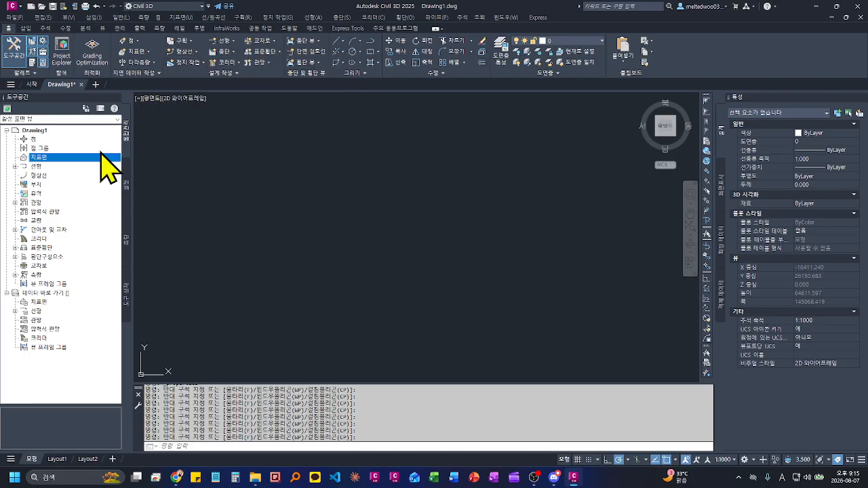
right_click(75, 159)
left_click(110, 164)
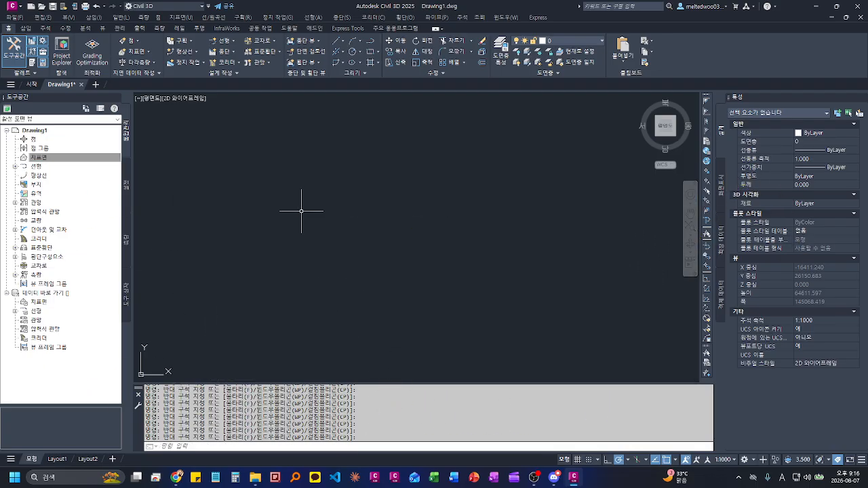
Step: Draw a rectangle near the middle of the drawing area using the REC alias
key("Return")
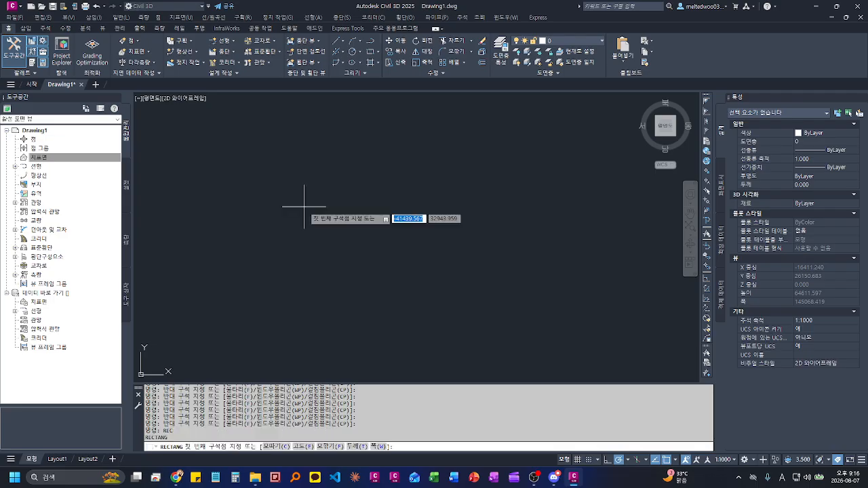
left_click(295, 273)
left_click(369, 212)
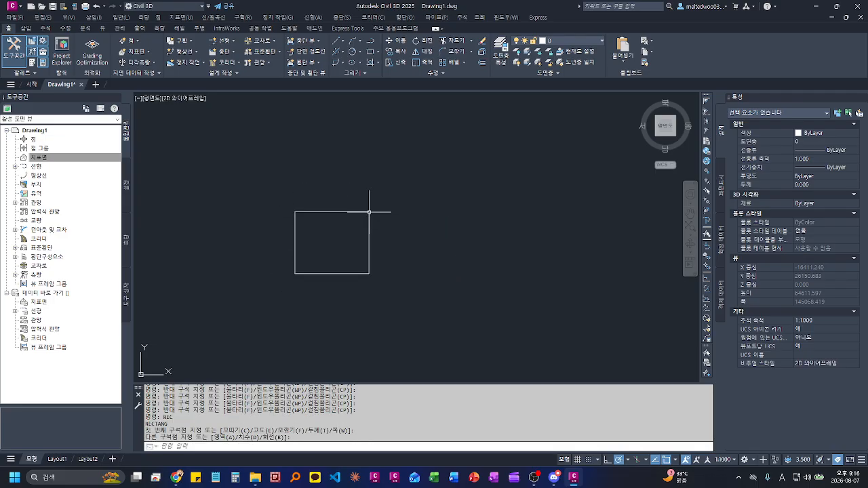
key("Escape")
left_click(367, 286)
left_click(370, 313)
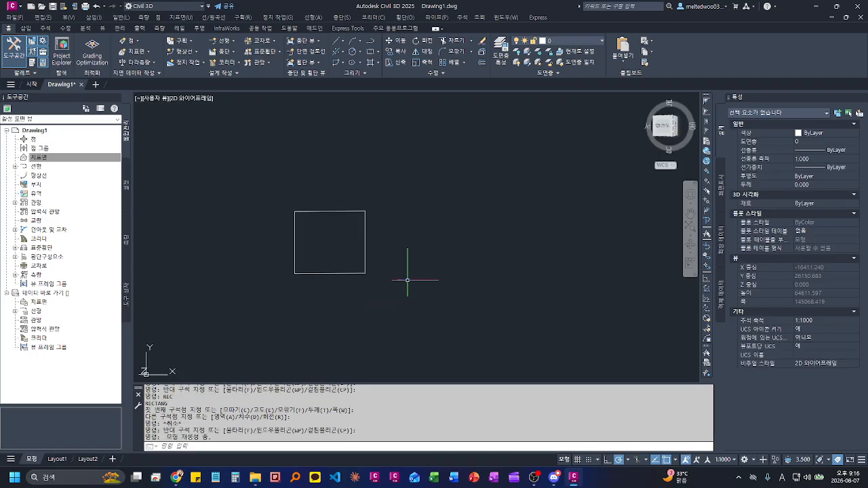
Step: Extrude the rectangle upward in a tilted 3D view into a solid about 14514 high
mouse_move(408, 281)
middle_mouse_down("shift")
mouse_move(384, 309)
mouse_move(351, 269)
middle_mouse_up("shift")
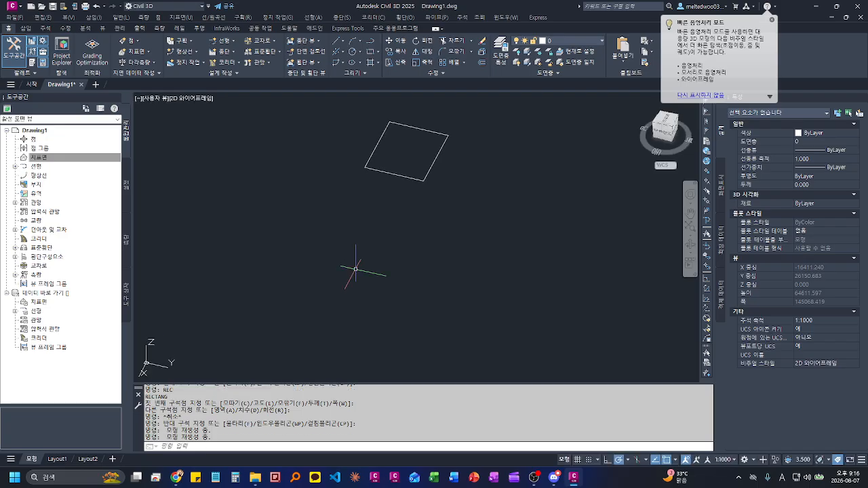
key("Return")
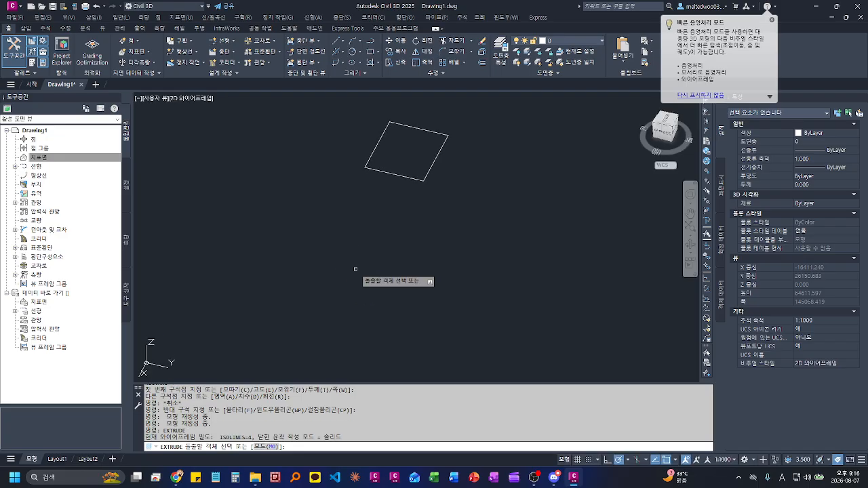
left_click(420, 180)
left_click(408, 169)
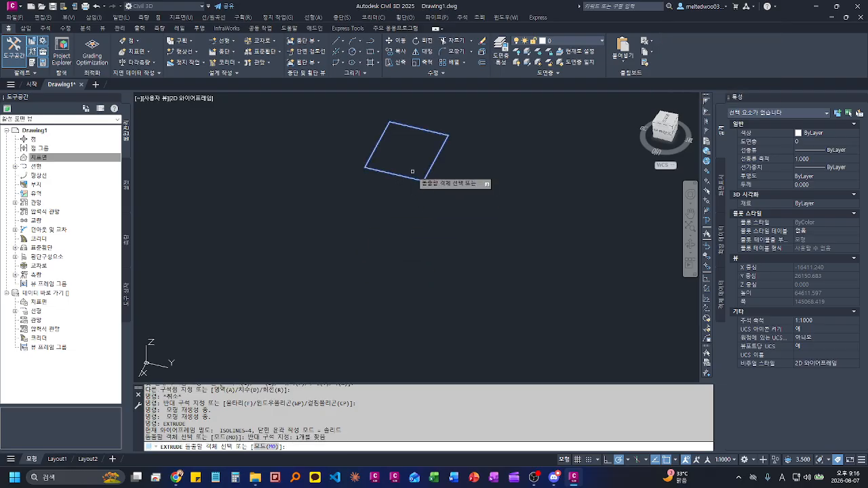
key("Return")
scroll(407, 182, "up", 4)
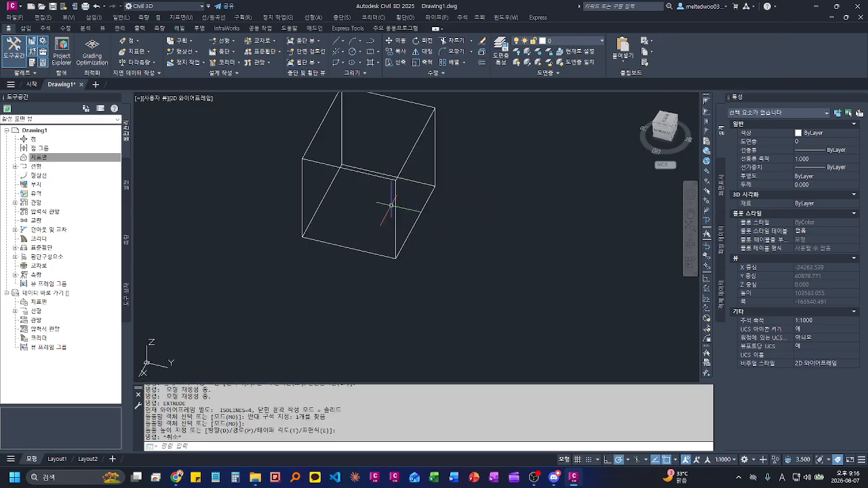
Step: Isolate the extruded box with the Isolate Selected Objects option while viewing it in 3D
middle_click_drag(398, 203, 424, 244, "shift")
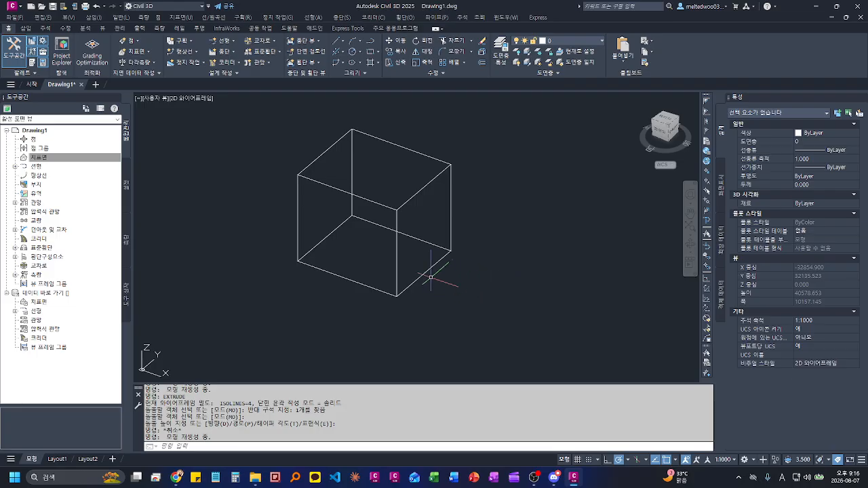
middle_click_drag(431, 276, 461, 278, "shift")
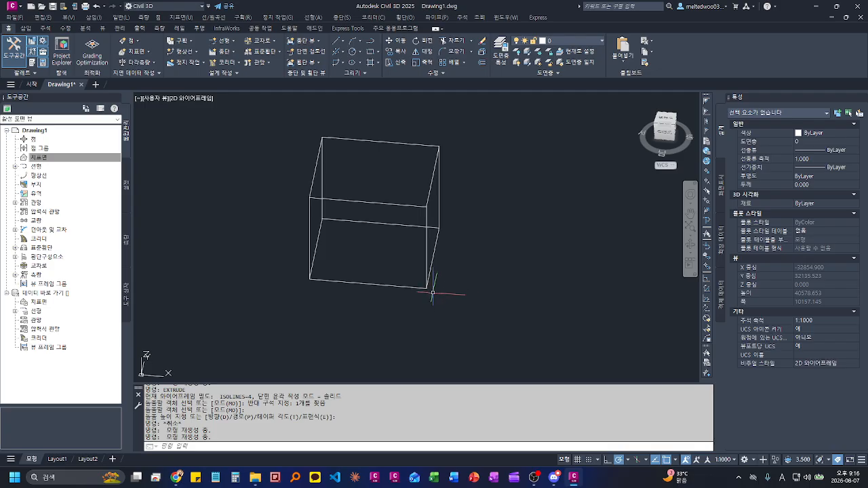
middle_click_drag(420, 286, 401, 271, "shift")
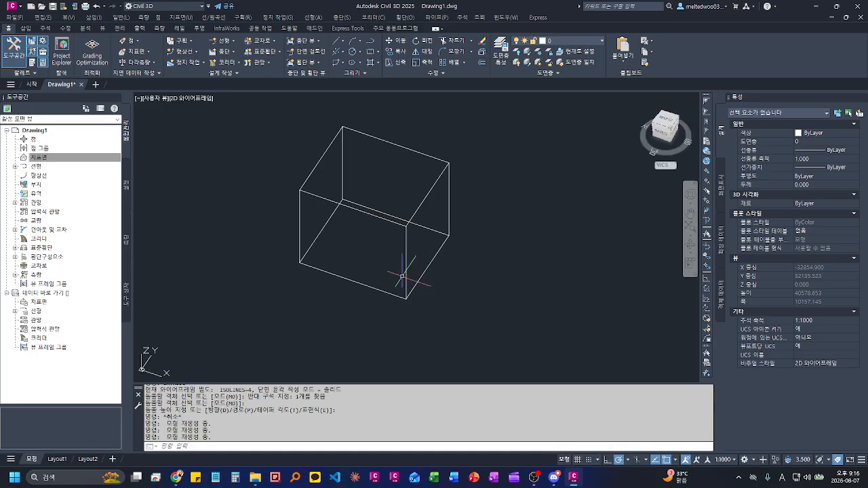
left_click(408, 265)
left_click(395, 298)
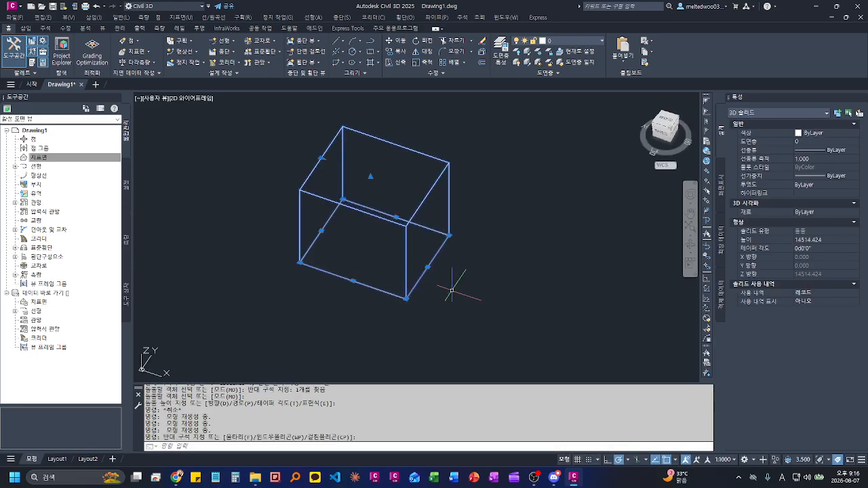
right_click(444, 285)
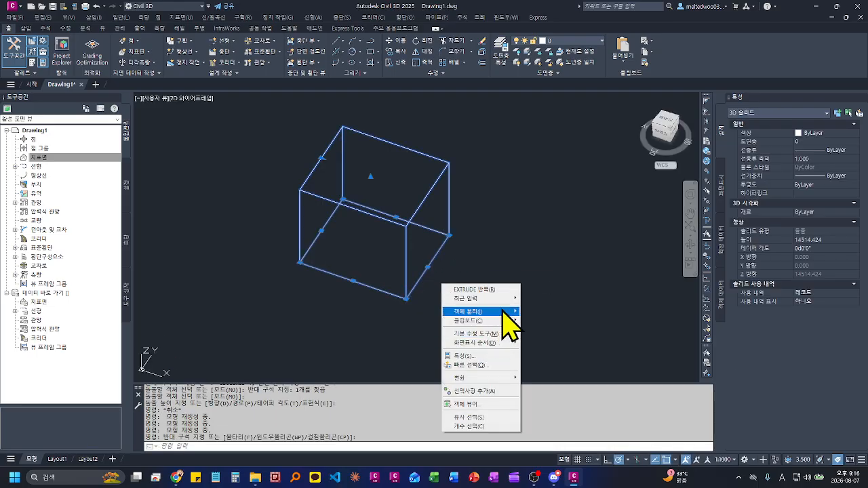
mouse_move(504, 312)
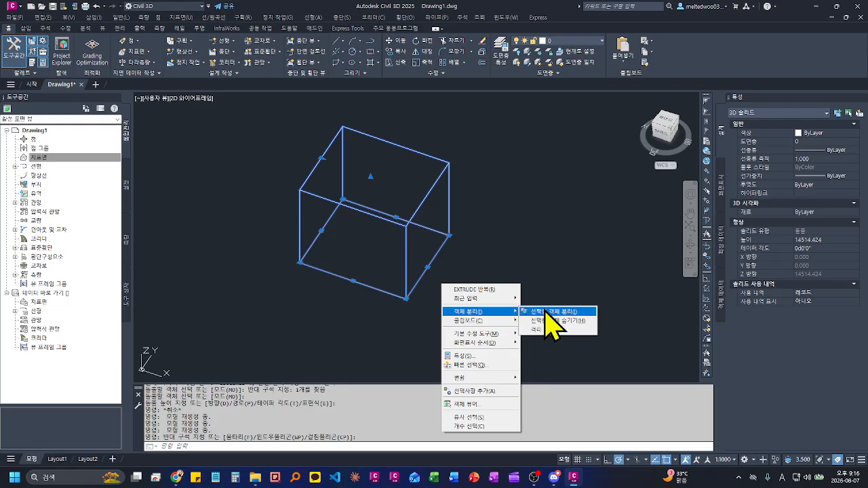
left_click(553, 313)
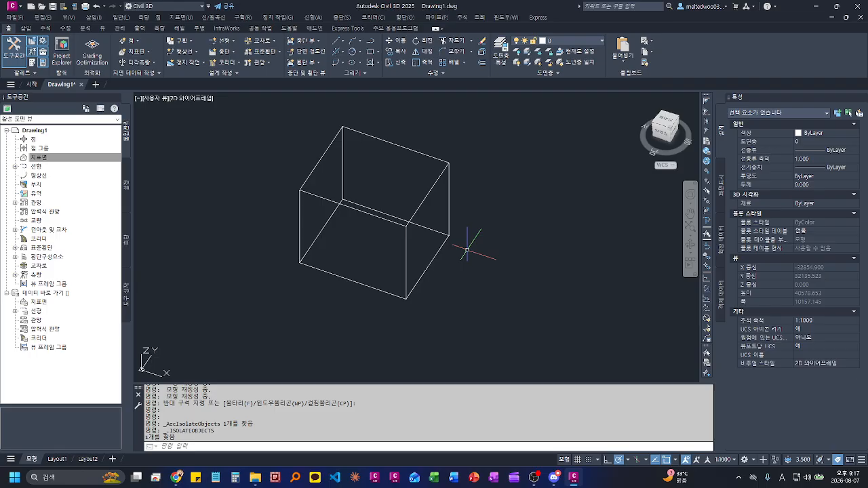
left_click(442, 255)
left_click(423, 264)
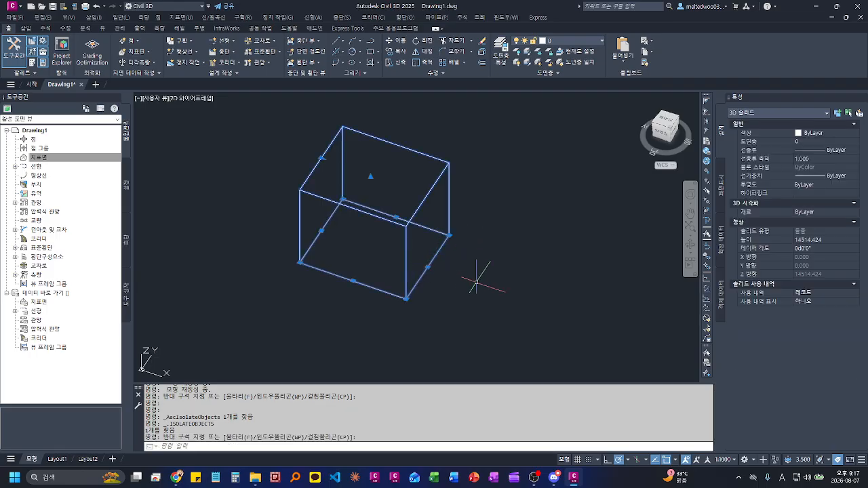
key("Escape")
right_click(459, 281)
key("Escape")
key("Escape")
Step: Hide the box with the Hide Selected Objects option and undo the hiding
left_click(415, 265)
left_click(391, 294)
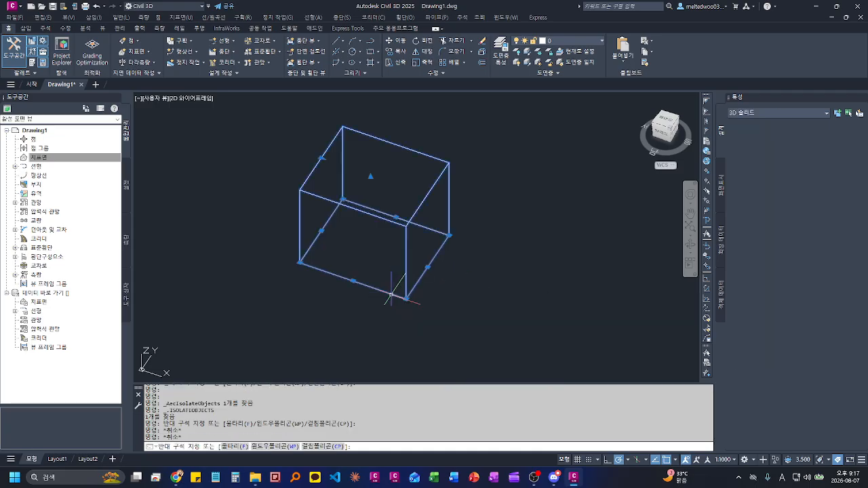
right_click(391, 294)
mouse_move(481, 323)
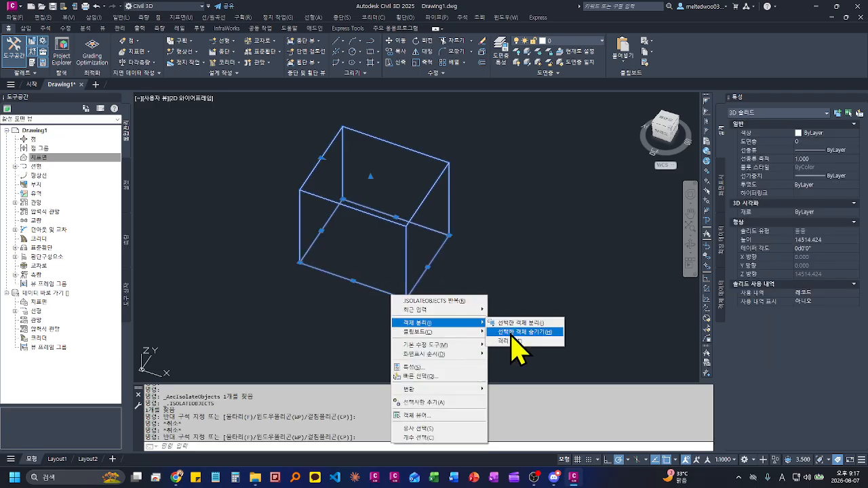
left_click(510, 332)
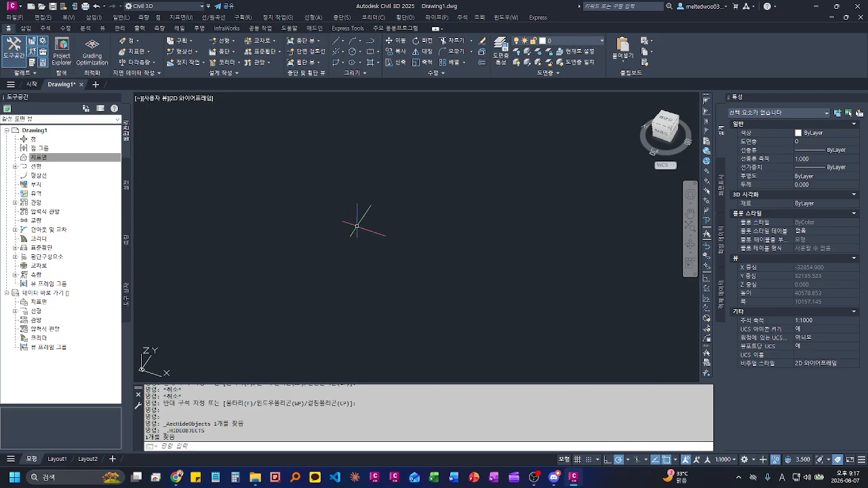
key("ctrl+z")
Step: Apply the Conceptual visual style to the viewport and inspect the shaded box from another 3D angle
middle_click_drag(362, 227, 502, 274, "shift")
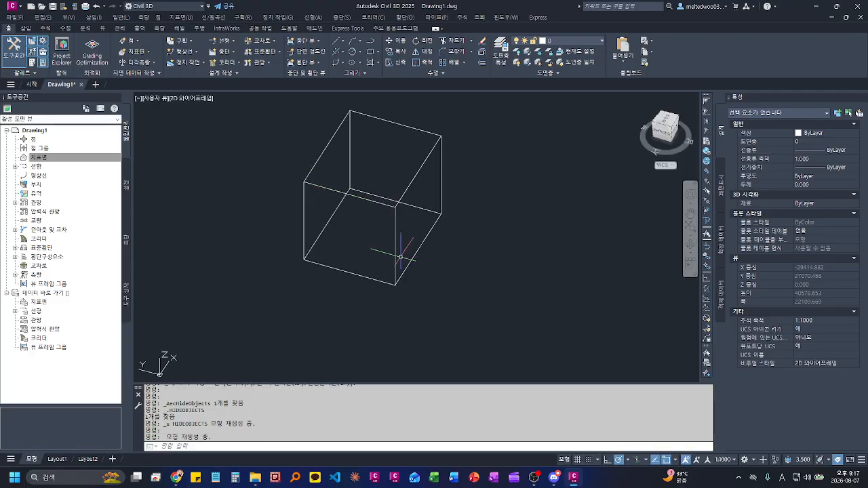
middle_click_drag(371, 231, 359, 255, "shift")
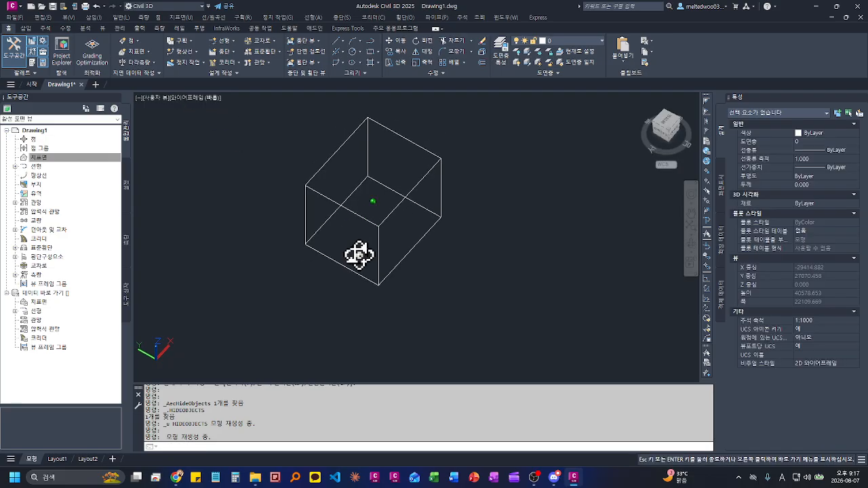
left_click(204, 100)
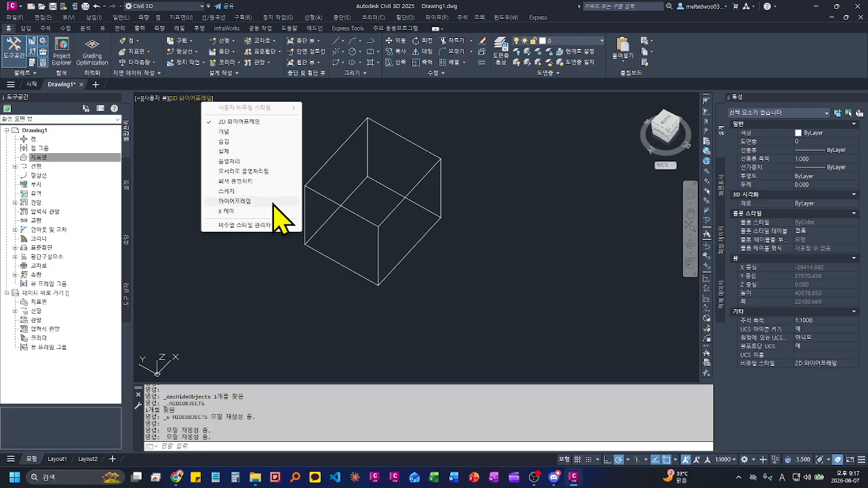
left_click(263, 132)
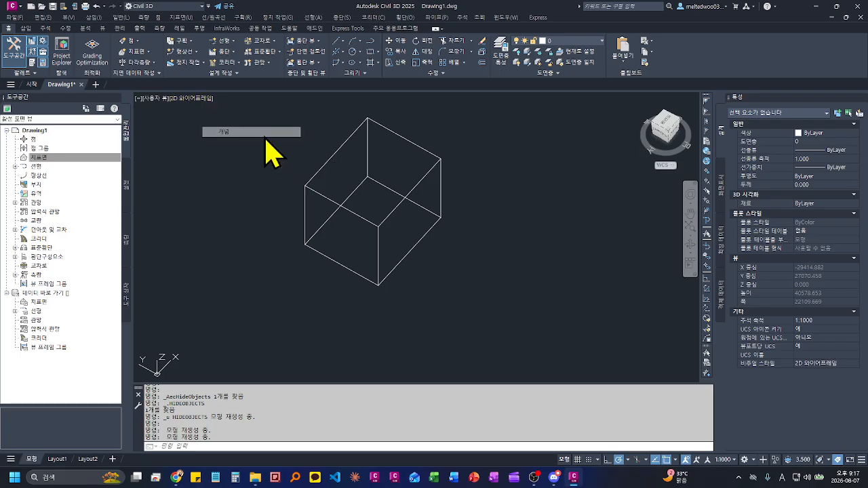
mouse_move(301, 248)
middle_mouse_down("shift")
mouse_move(333, 257)
mouse_move(411, 227)
mouse_move(391, 243)
mouse_move(348, 242)
mouse_move(357, 235)
middle_mouse_up("shift")
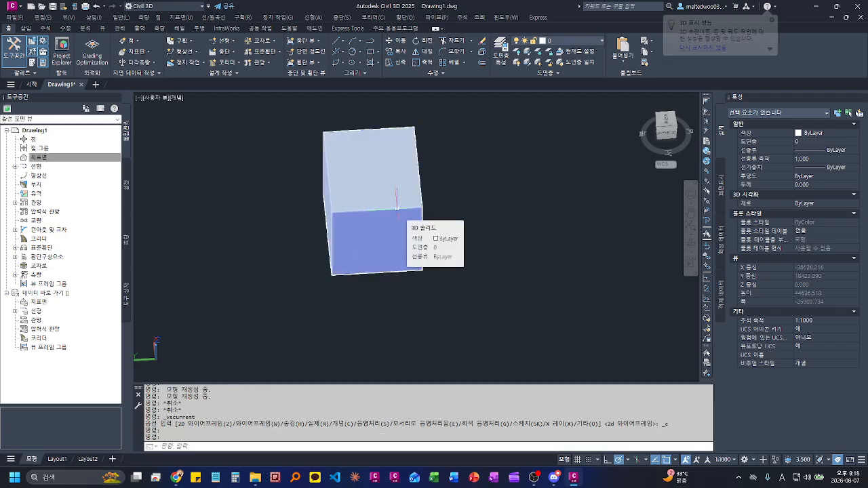
Step: Return to the World plan view with the PLAN command
type("plan")
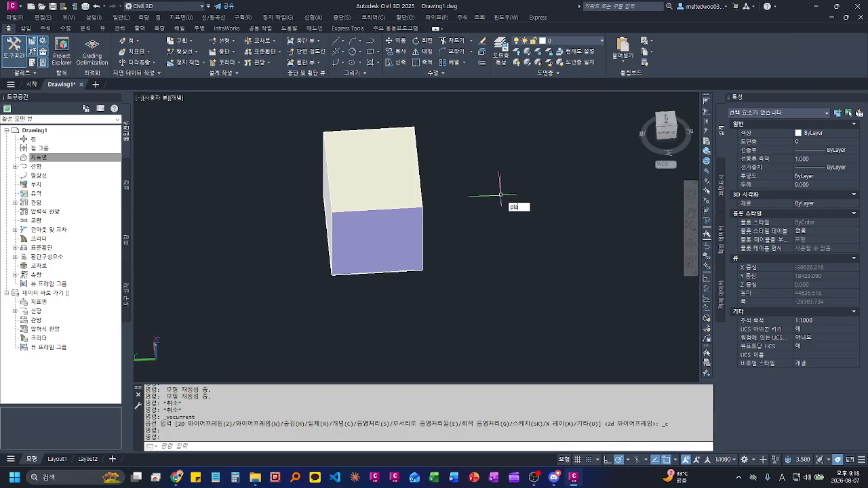
key("Return")
key("Return")
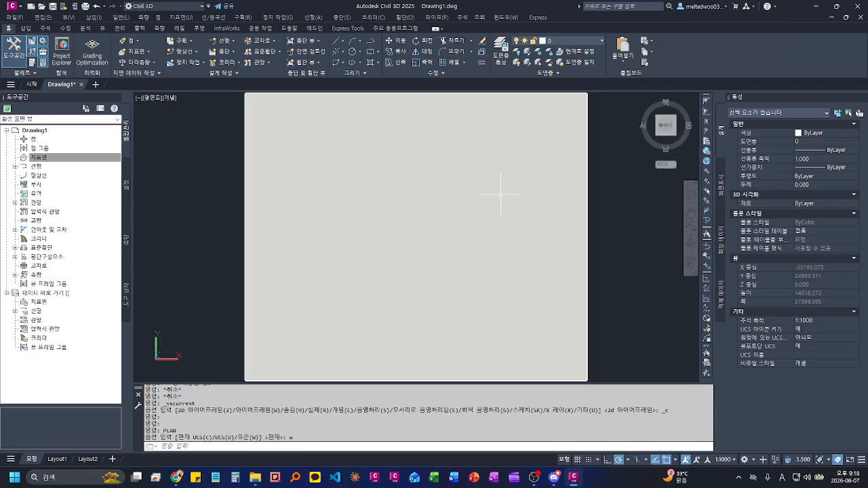
Step: Erase the box using the E alias
left_click(524, 196)
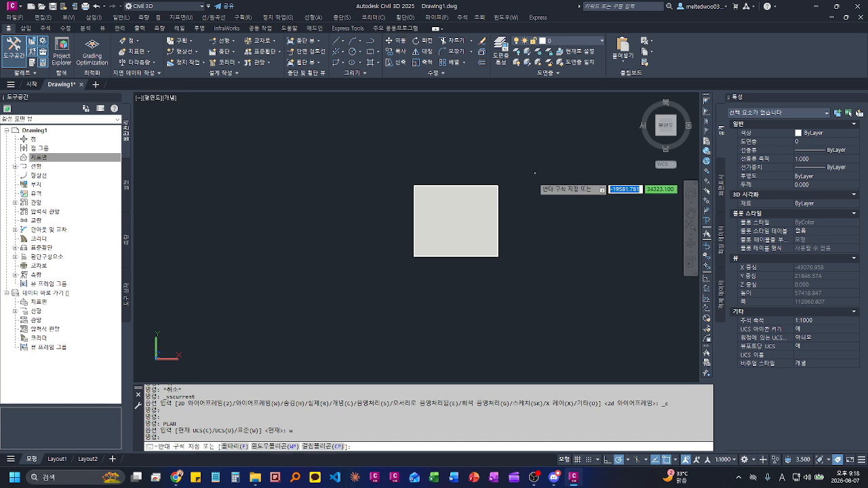
left_click(495, 203)
type("e")
key("Return")
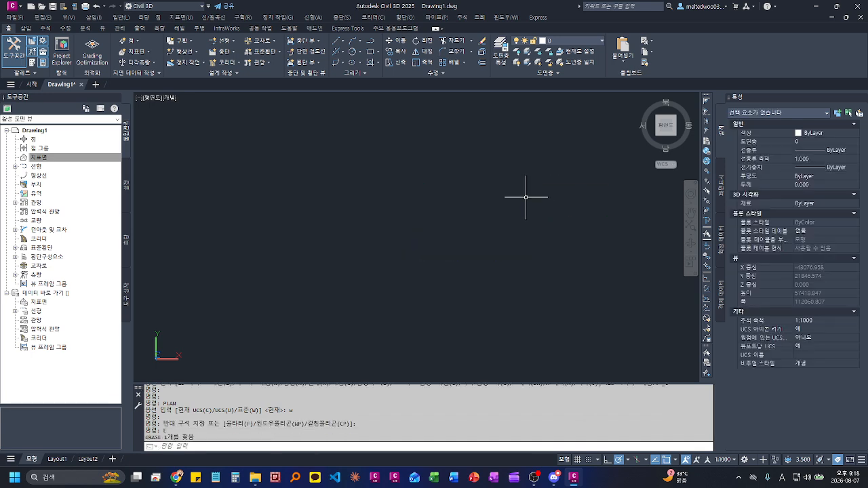
Step: Set the viewport's visual style to 2D Wireframe
left_click(174, 98)
left_click(187, 109)
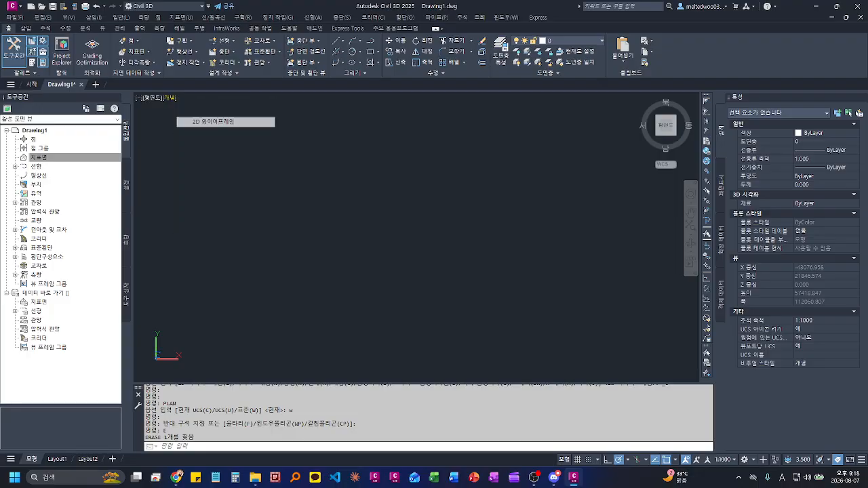
middle_click_drag(215, 192, 232, 190)
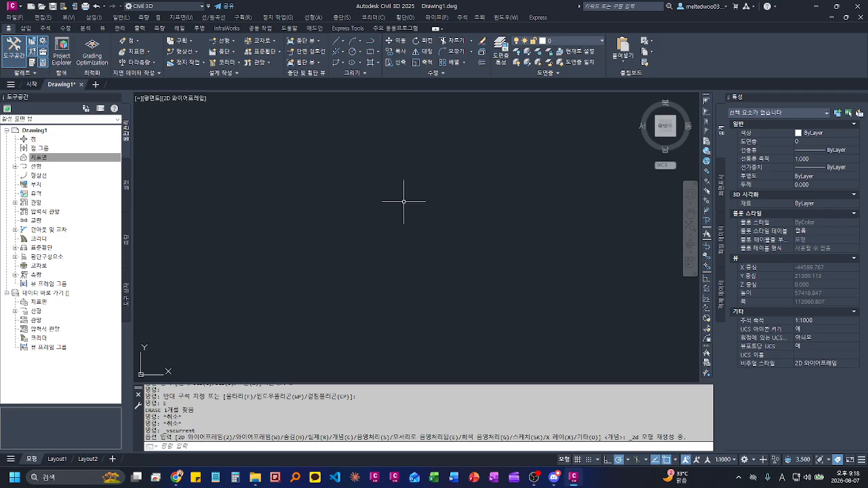
Step: Split the model space into the Three: Vertical viewport configuration and activate the individual viewports
left_click(140, 101)
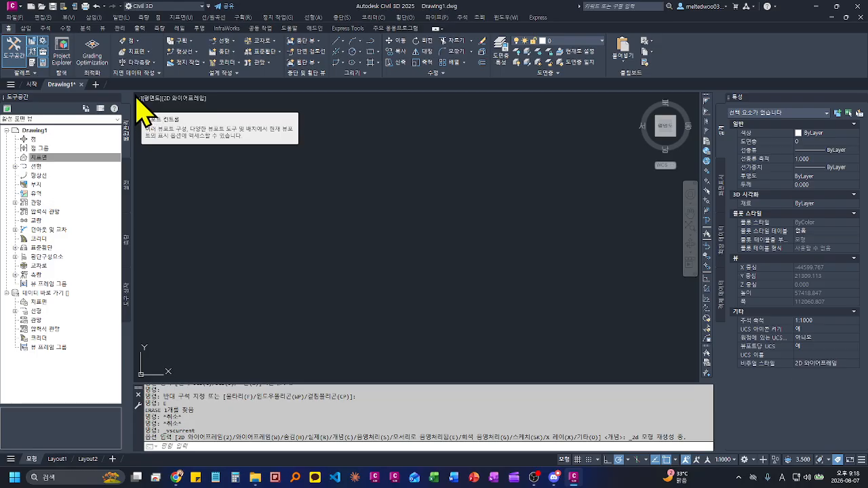
left_click(138, 99)
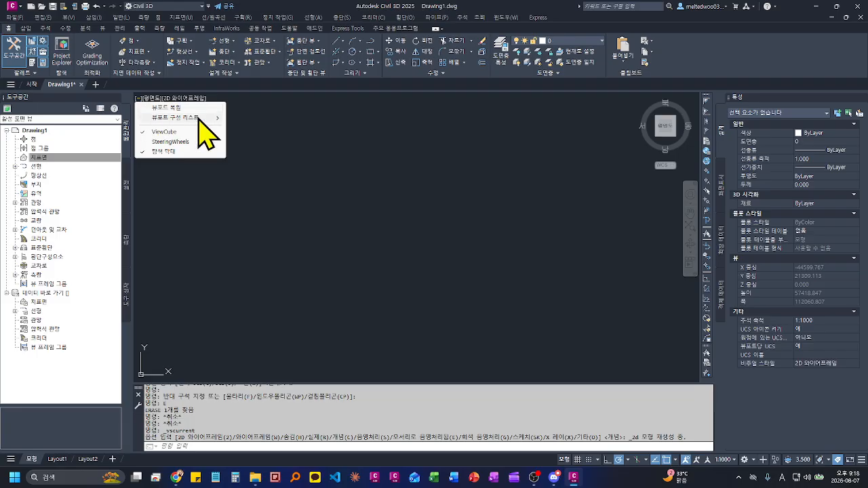
mouse_move(198, 121)
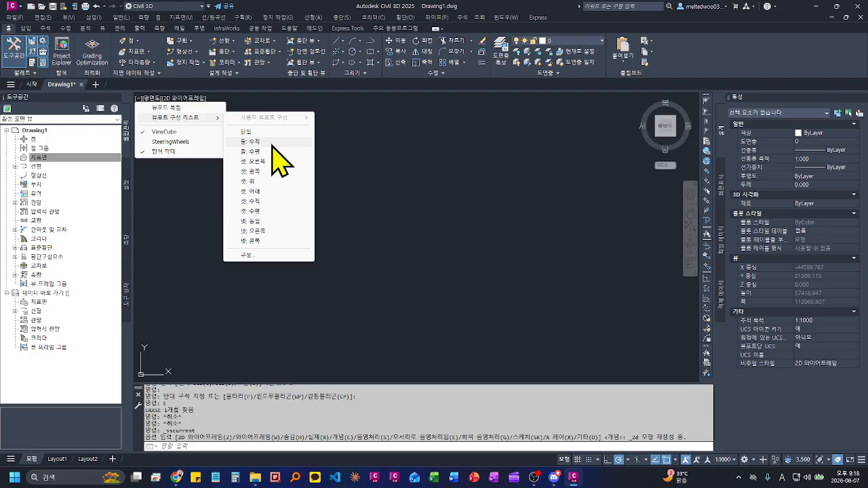
left_click(271, 202)
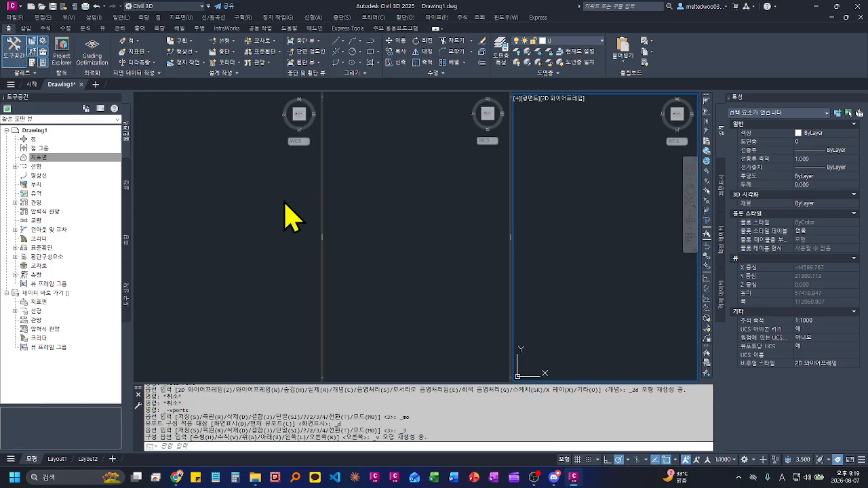
left_click(271, 251)
left_click(479, 271)
left_click(562, 266)
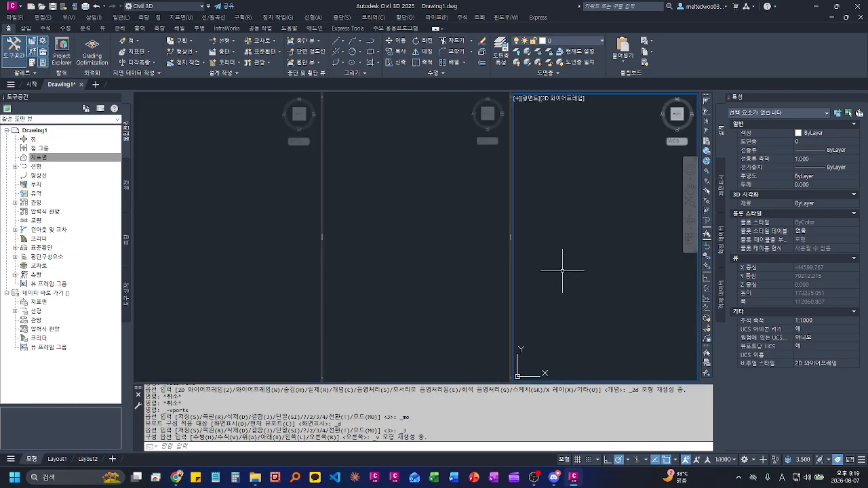
Step: Draw a rectangle near the middle of the left viewport using the REC alias
left_click(284, 256)
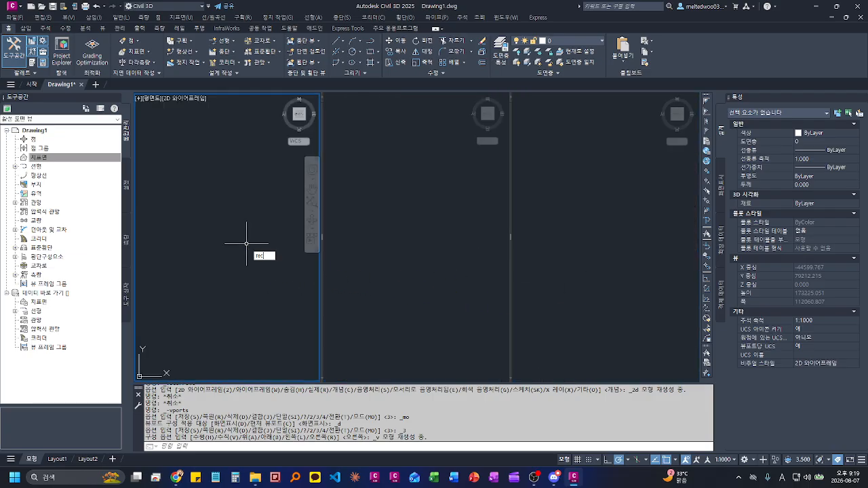
key("Return")
left_click(202, 225)
left_click(242, 263)
key("Escape")
key("Escape")
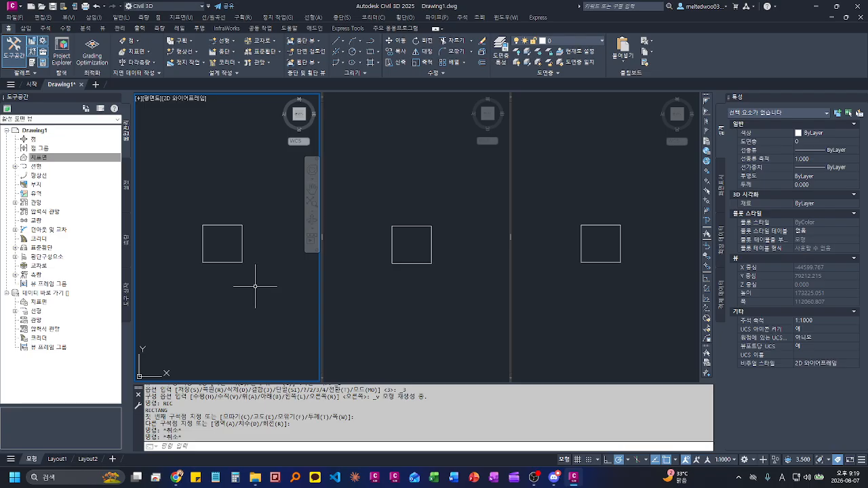
Step: Extrude the rectangle upward into a solid box from a tilted 3D view in the middle viewport
left_click(368, 286)
middle_click_drag(368, 287, 392, 268, "shift")
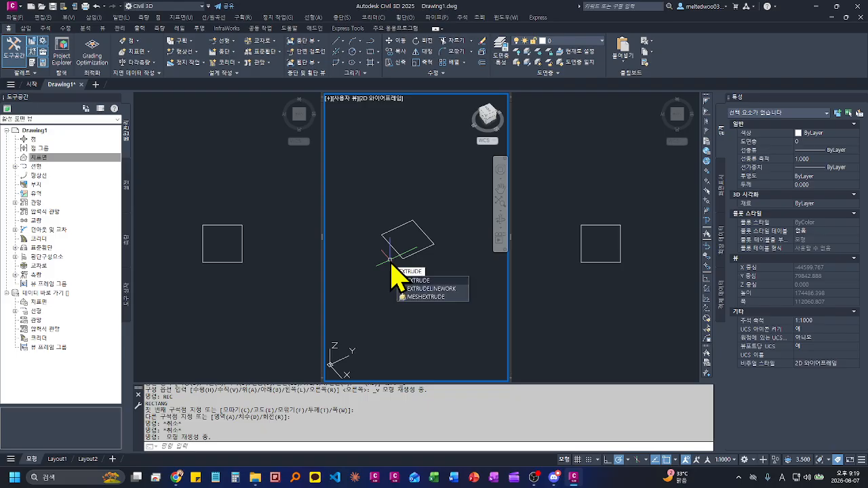
key("Return")
left_click(389, 258)
key("Return")
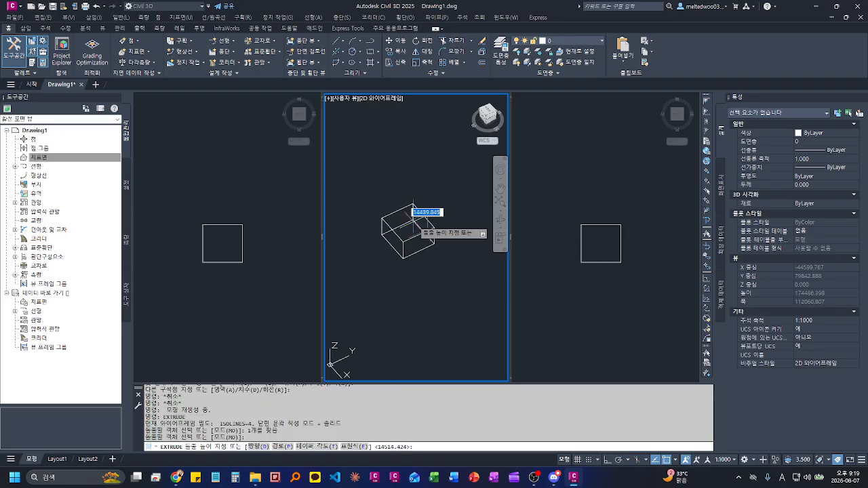
left_click(413, 207)
key("Escape")
key("Escape")
Step: Zoom and pan the right viewport independently, and switch among the three viewports to compare their views of the box
left_click(585, 271)
scroll(607, 271, "down", 4)
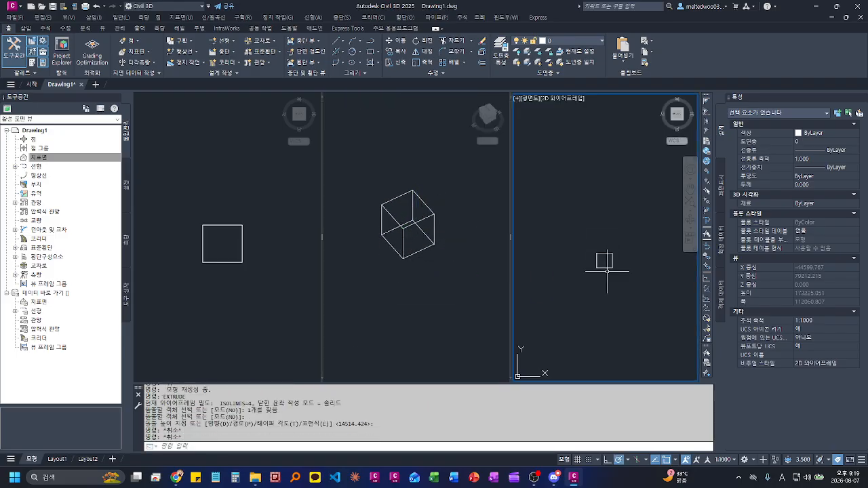
mouse_move(607, 272)
middle_mouse_down()
mouse_move(561, 279)
mouse_move(599, 263)
middle_mouse_up()
scroll(639, 264, "up", 3)
scroll(587, 272, "down", 3)
left_click(475, 269)
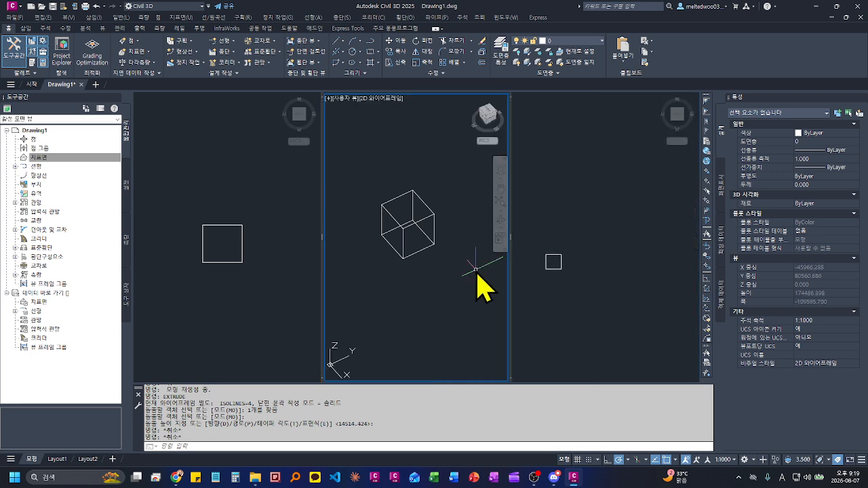
left_click(254, 295)
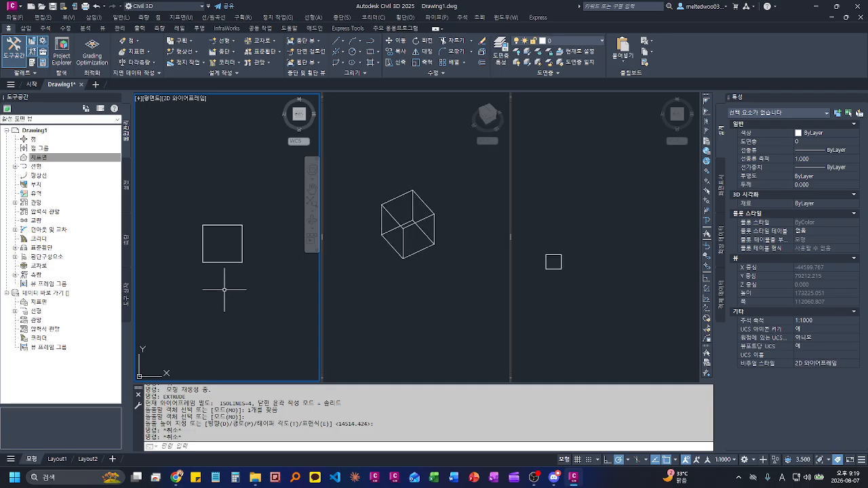
left_click(407, 261)
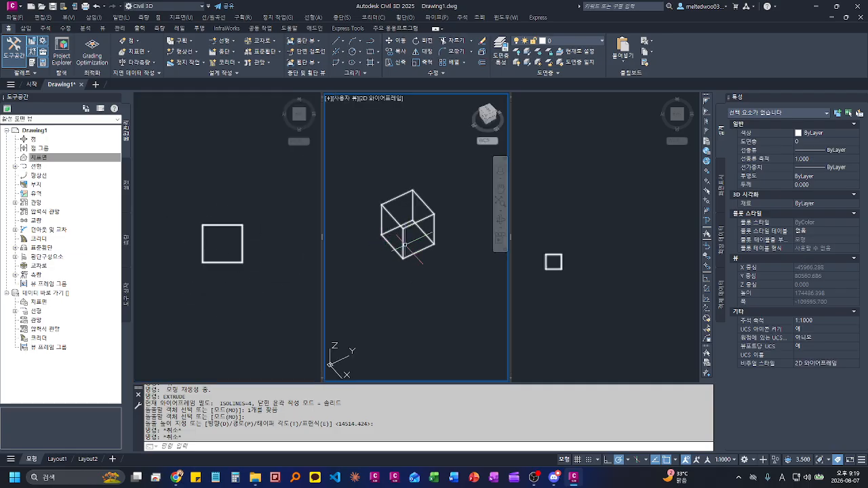
Step: Shift the right viewport's view away from the box and make the middle viewport current again
left_click(564, 279)
middle_click_drag(592, 273, 517, 271)
scroll(564, 261, "up", 6)
scroll(607, 257, "down", 4)
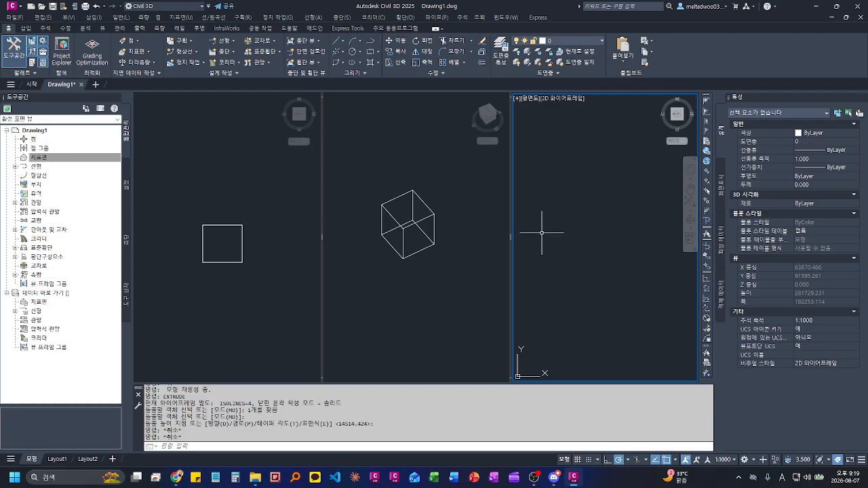
left_click(467, 188)
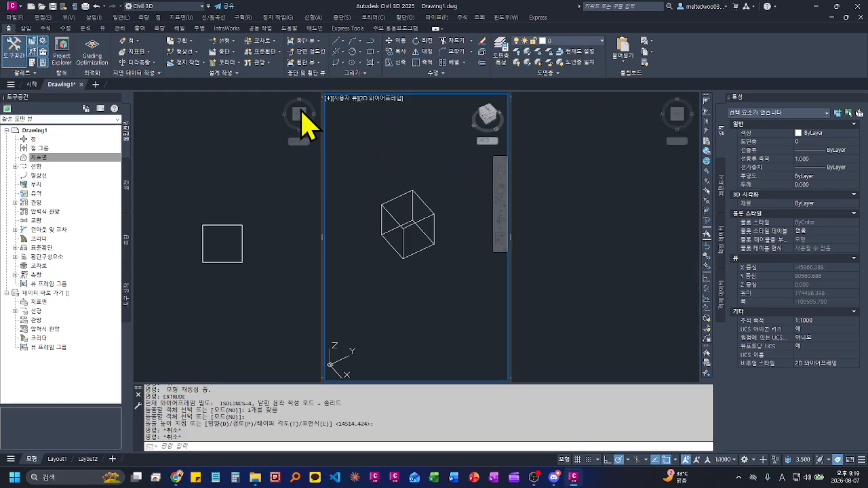
Step: Return the model space to the Single viewport configuration, keeping the middle viewport's tilted 3D view
left_click(330, 100)
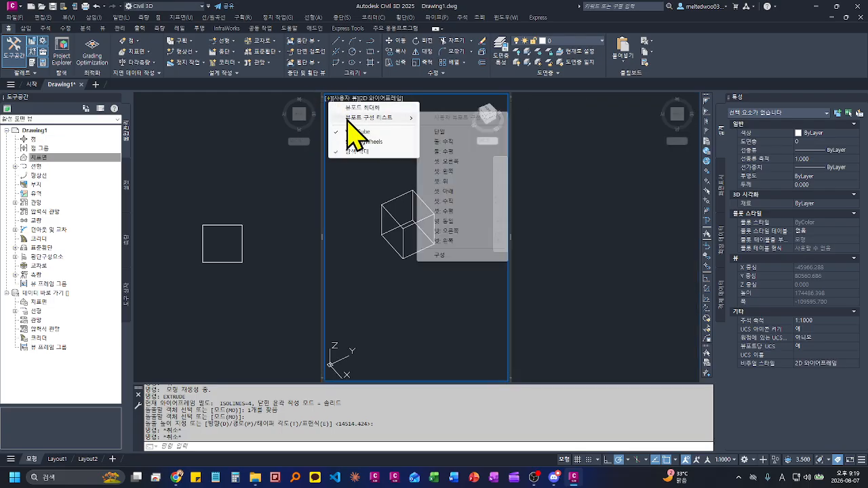
left_click(360, 178)
left_click(281, 183)
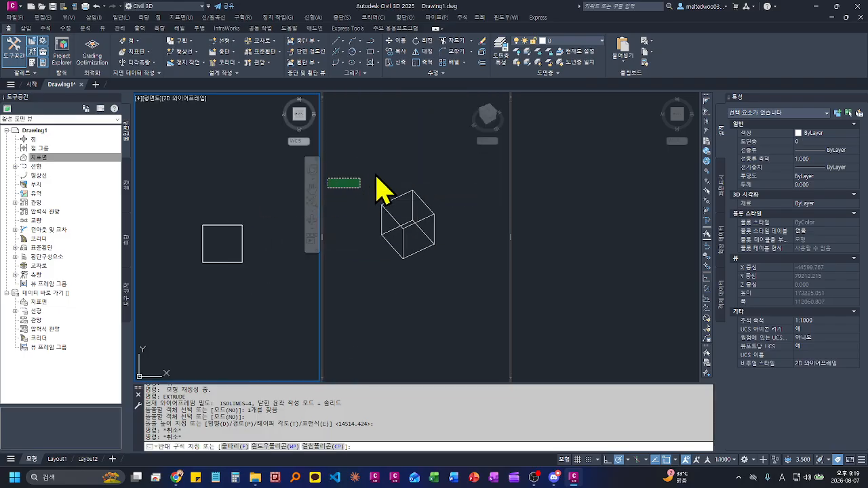
left_click(388, 158)
left_click(388, 157)
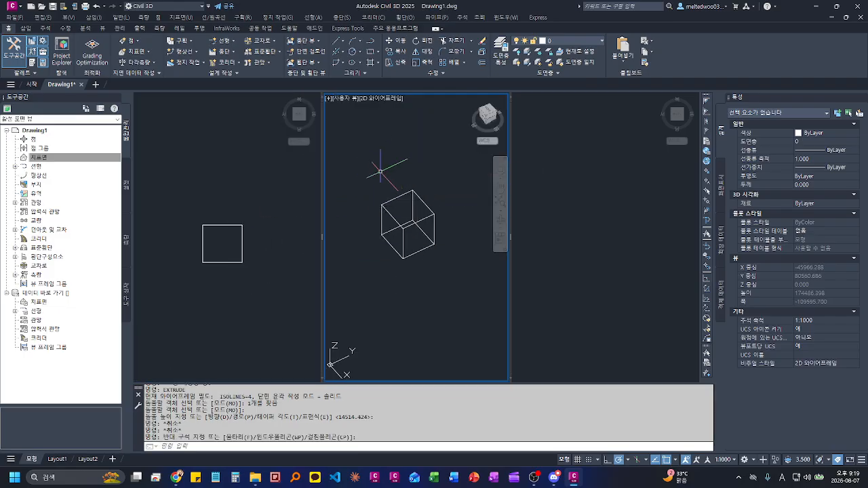
left_click(330, 100)
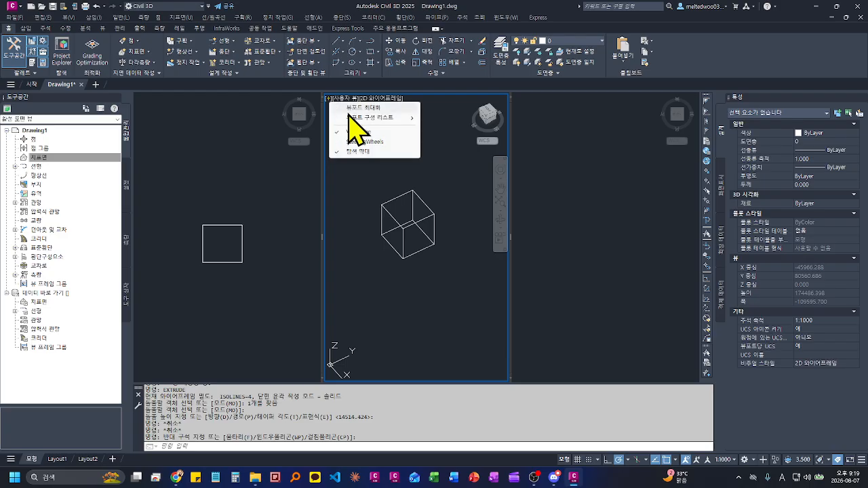
mouse_move(350, 118)
left_click(441, 132)
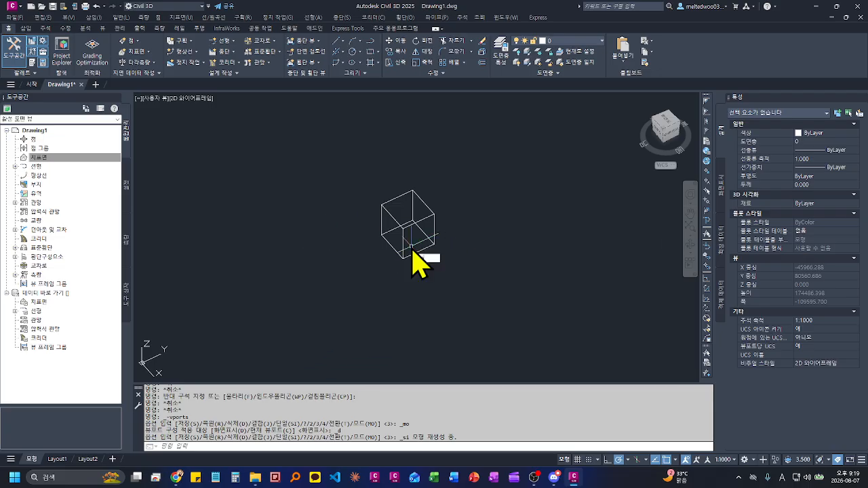
Step: Restore the World plan view with the PLAN command's W option
key("Return")
type("w")
key("Return")
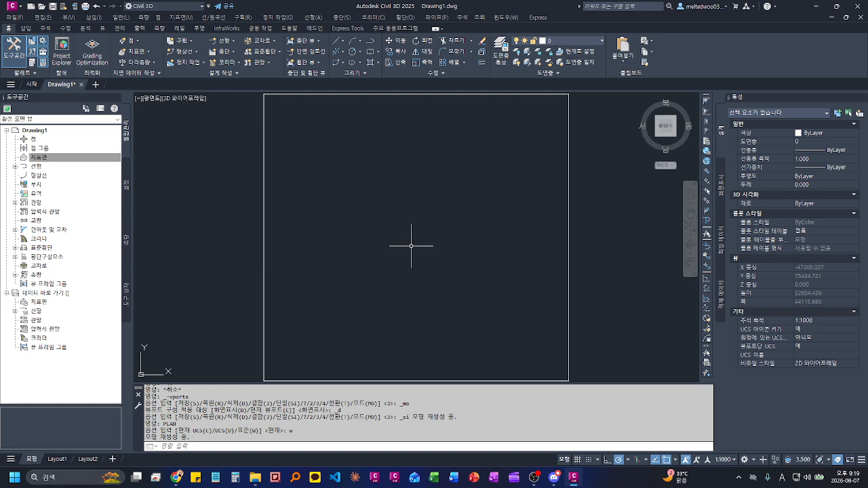
Step: Select the solid box with a crossing window and erase it using the E alias
scroll(411, 247, "down", 5)
scroll(419, 244, "up", 2)
left_click(494, 228)
left_click(457, 248)
type("E")
key("Return")
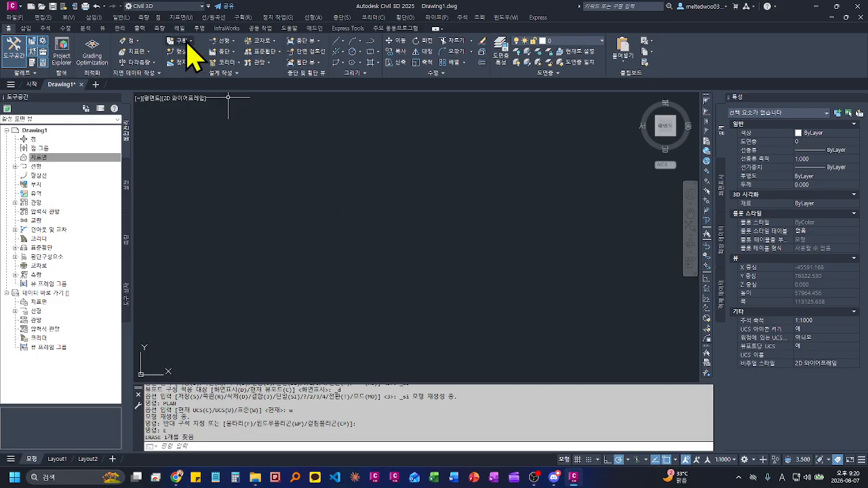
Step: Open the acad.pgp command alias file for editing and maximize its window
left_click(120, 29)
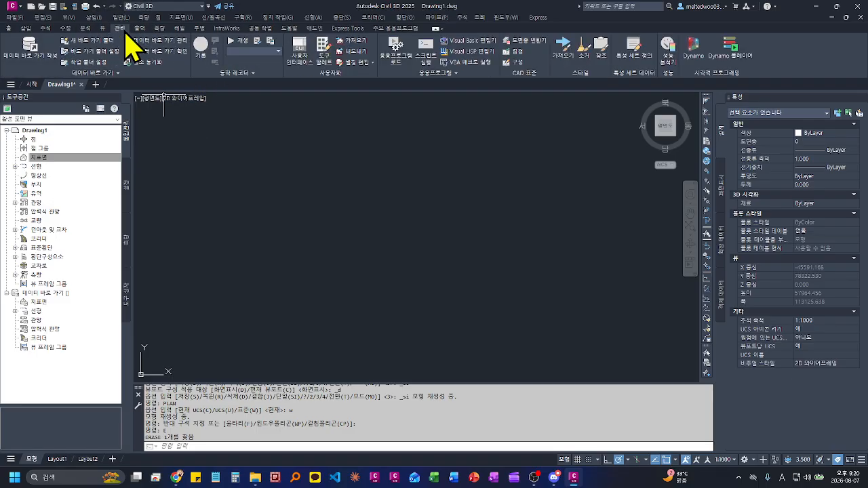
left_click(375, 63)
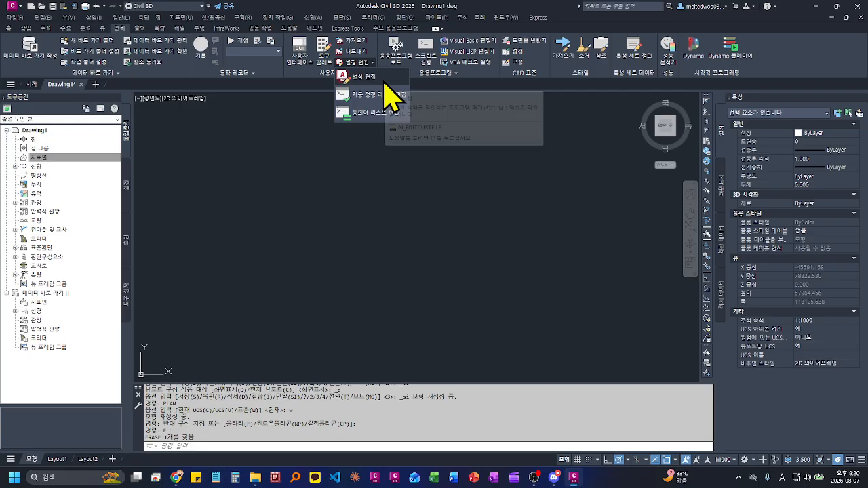
left_click(384, 82)
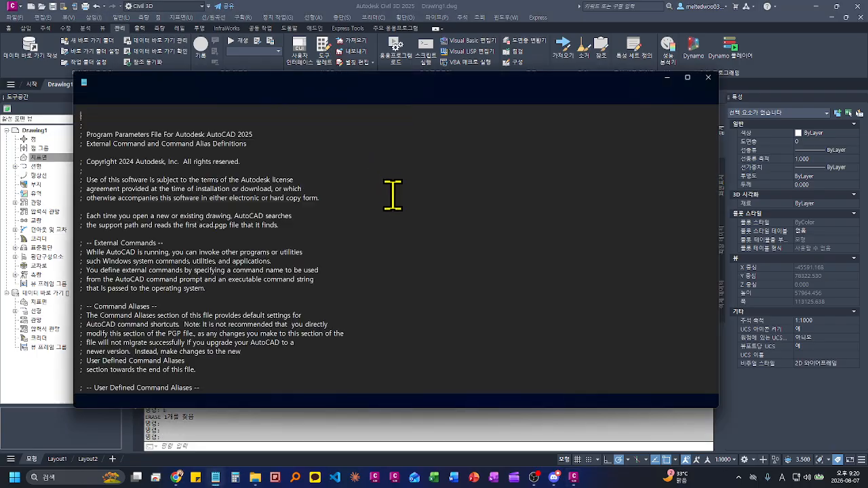
left_click(687, 78)
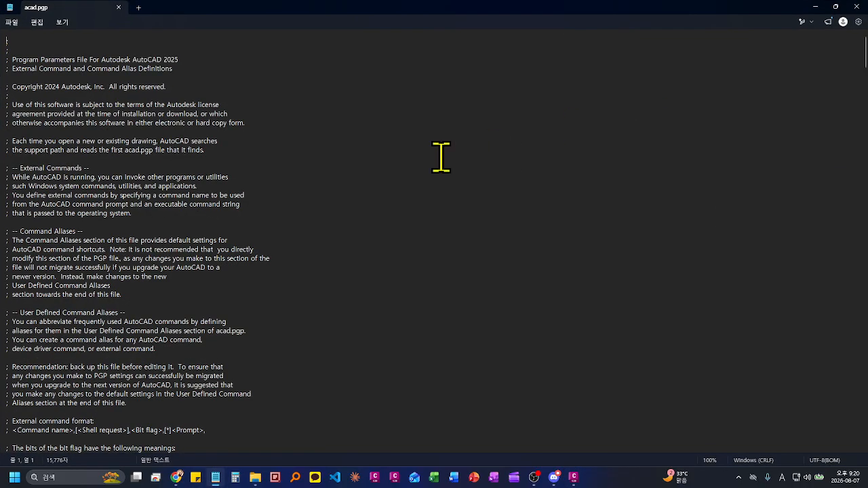
Step: Examine the default command aliases in acad.pgp, from 3DARRAY through PLINE, and close the file
scroll(253, 190, "down", 20)
scroll(253, 195, "down", 2)
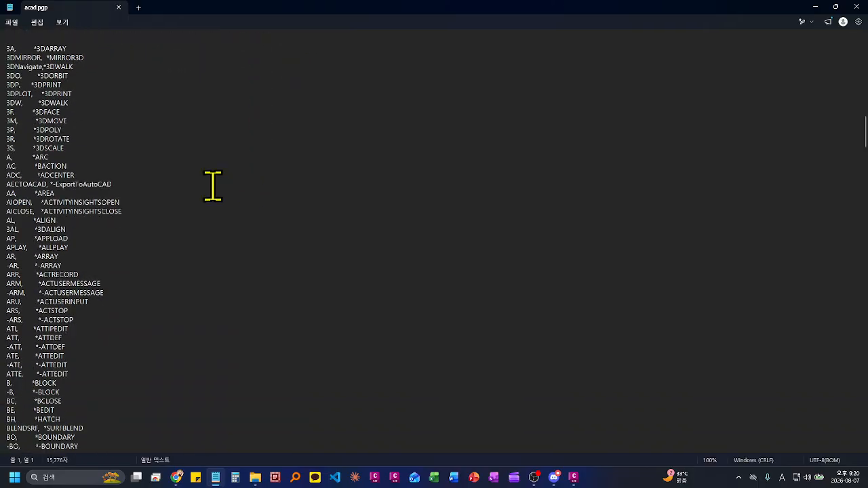
left_click_drag(7, 52, 126, 402)
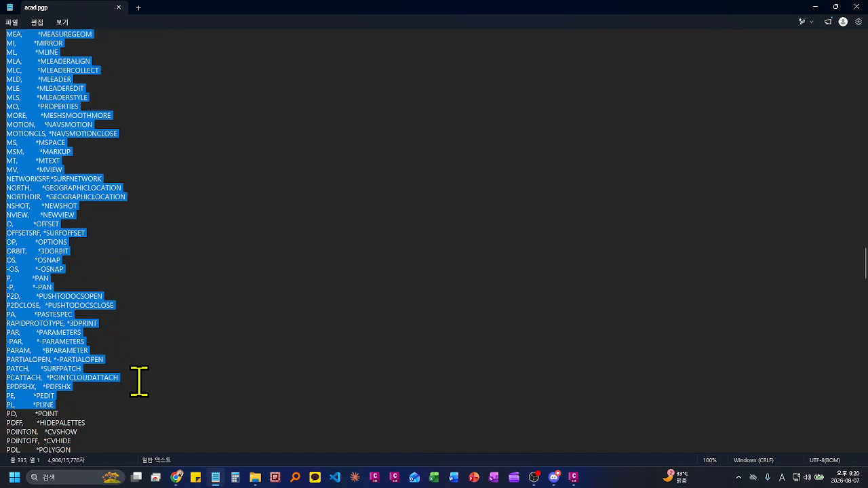
left_click(159, 360)
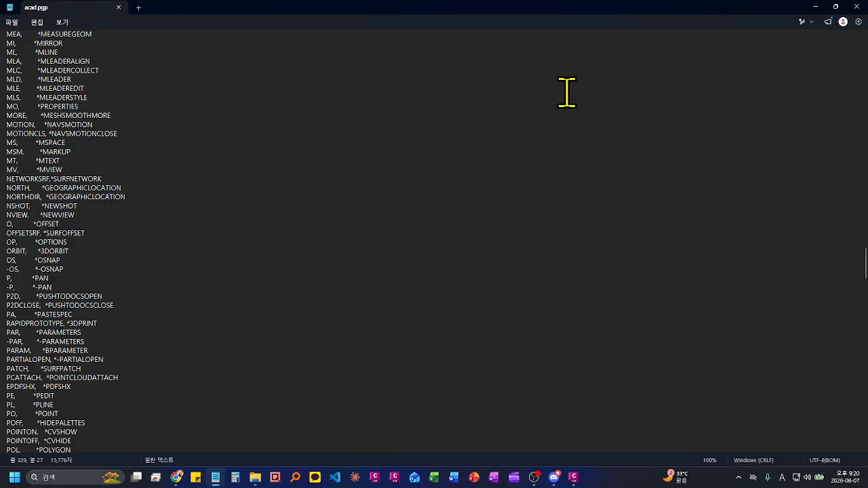
left_click(857, 7)
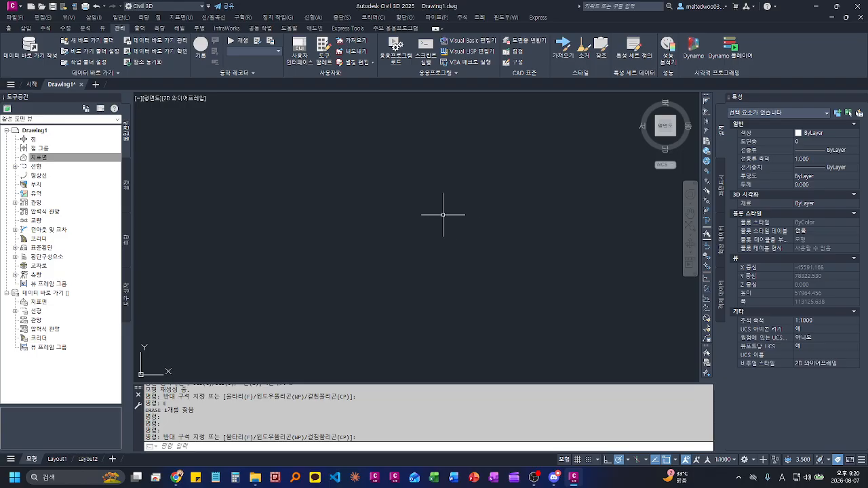
Step: Switch to Discord and open the Locker\123 folder on the E: drive in a new File Explorer window
left_click(554, 477)
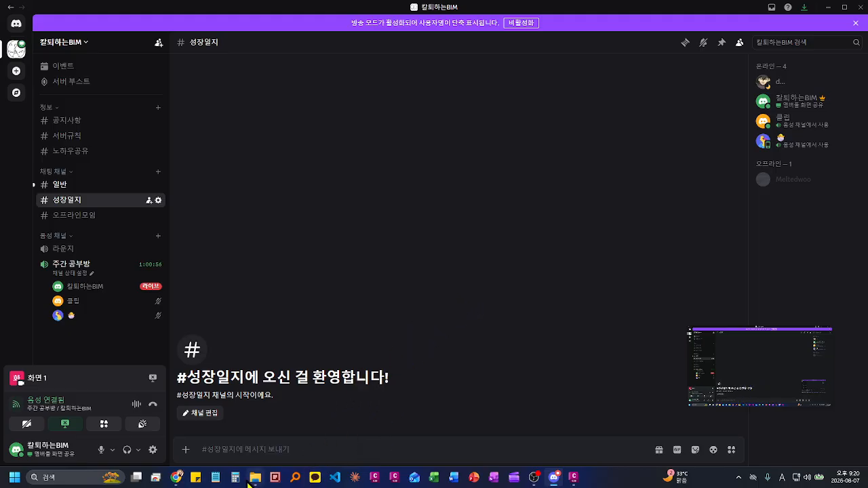
mouse_move(253, 479)
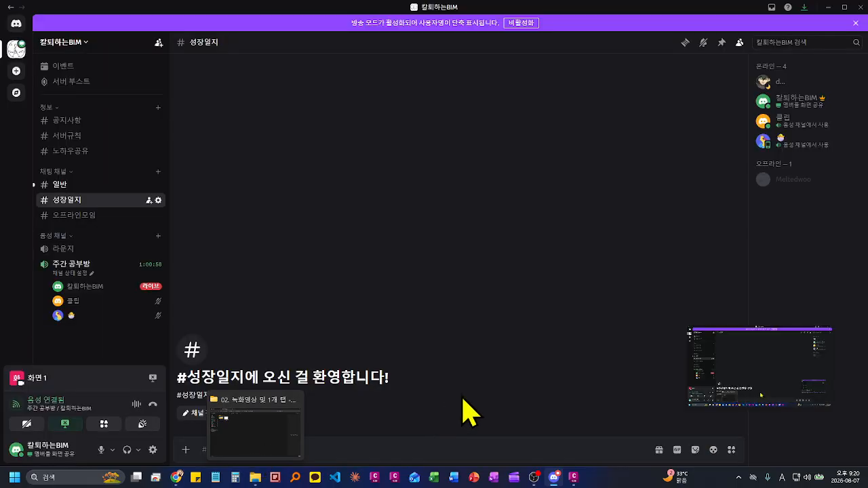
key("super+e")
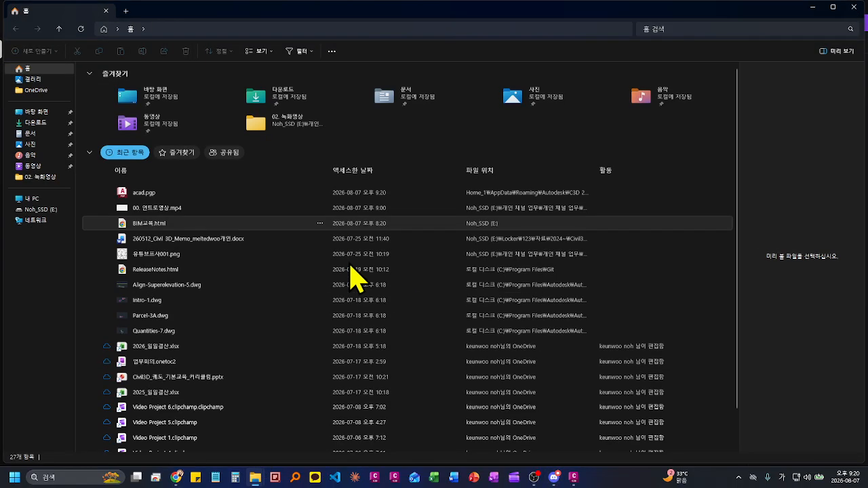
left_click(40, 210)
left_click(131, 119)
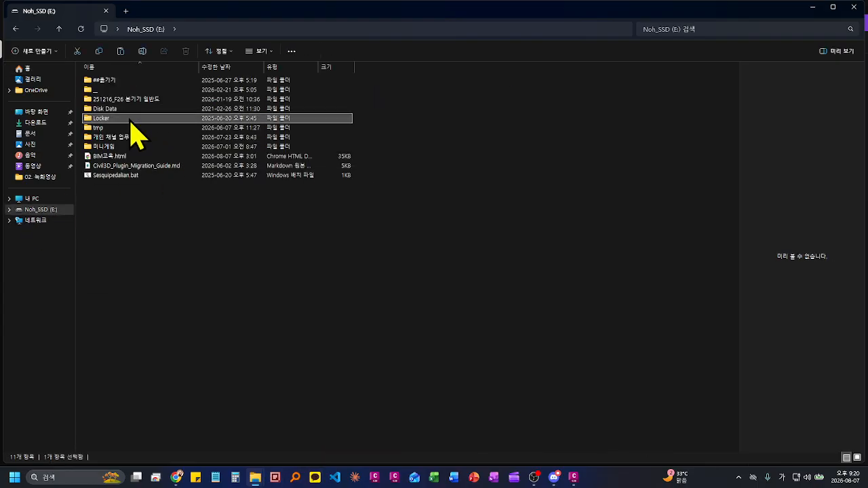
double_click(131, 118)
double_click(143, 81)
Step: Reposition the File Explorer window over Discord and open the subfolder 자료\2024~\Civil3D\##개인자료\개인자료\Civil3D 자료
left_click_drag(298, 14, 719, 324)
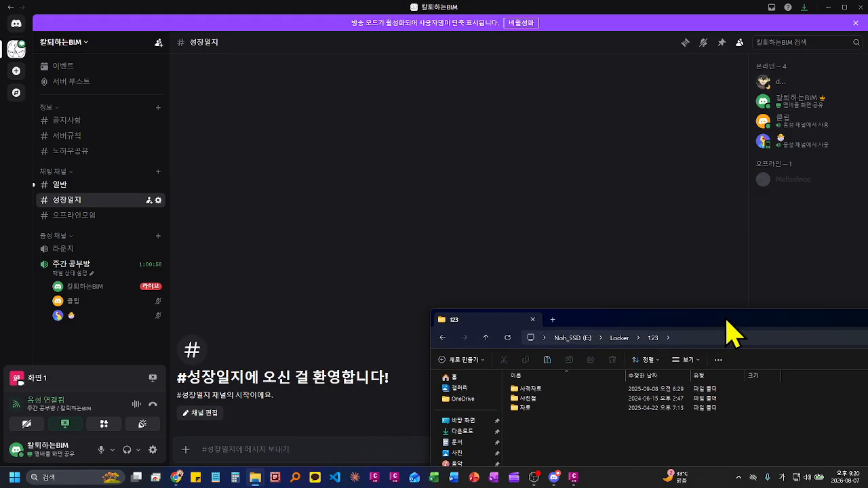
double_click(555, 409)
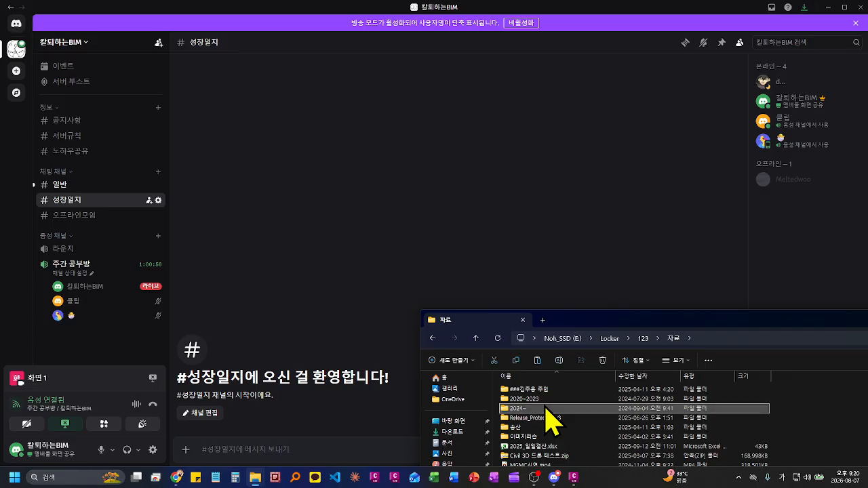
double_click(555, 408)
left_click_drag(627, 326, 546, 211)
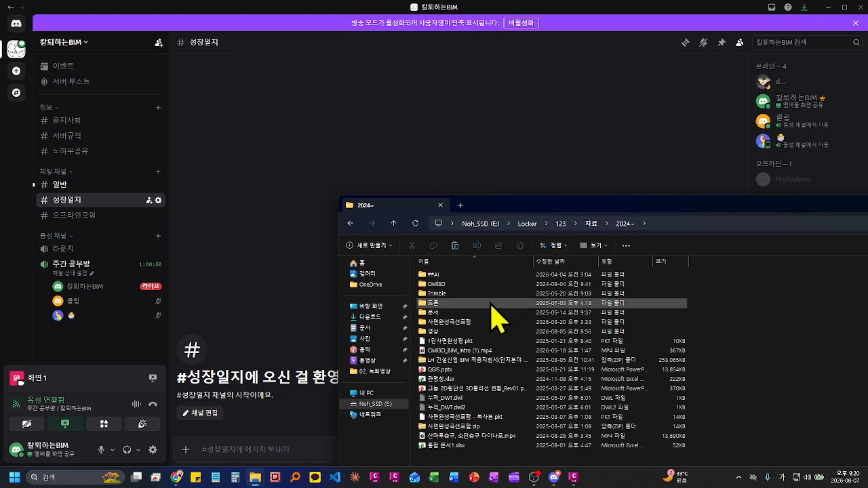
double_click(491, 284)
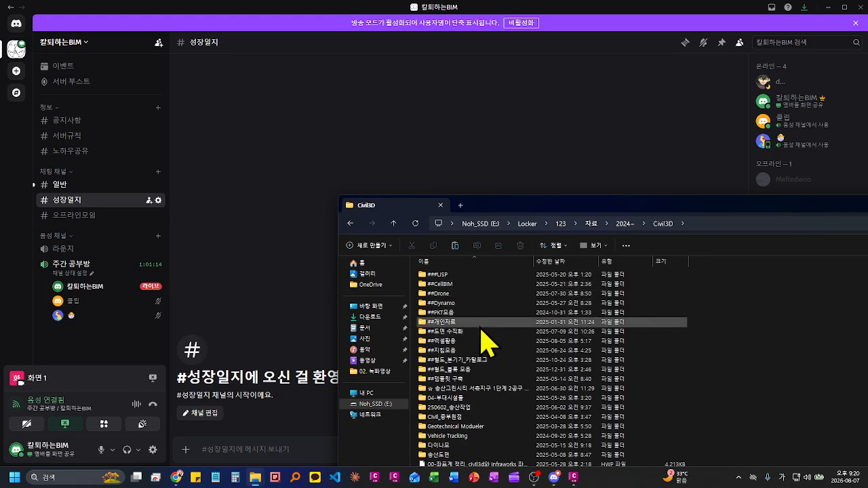
double_click(481, 322)
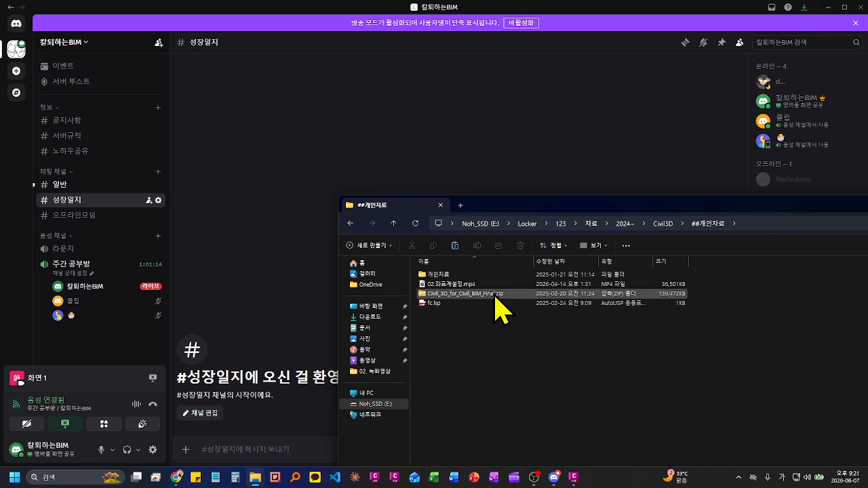
double_click(485, 274)
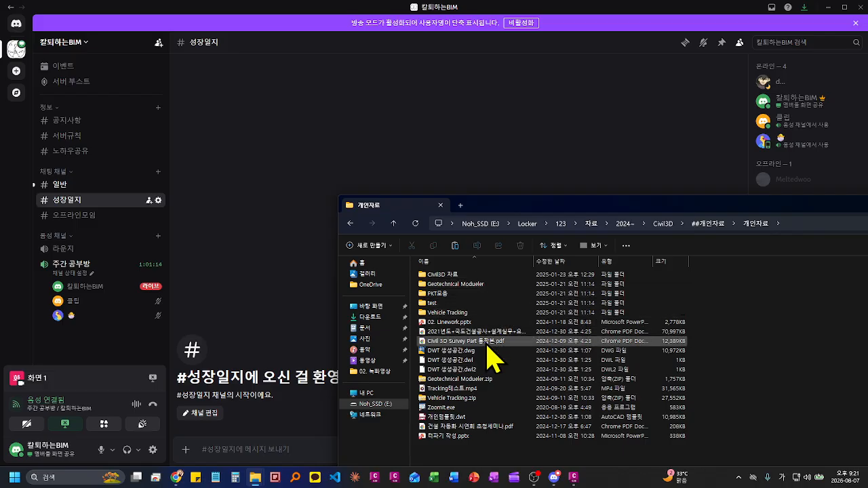
double_click(483, 275)
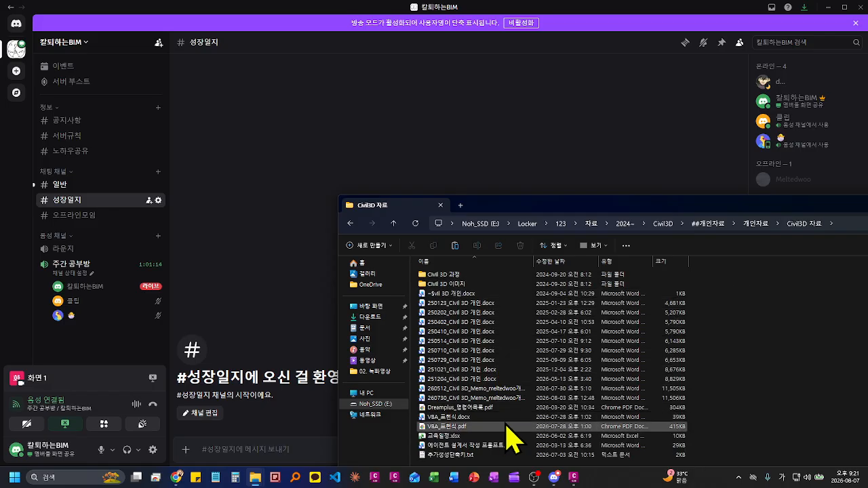
Step: Open 추가생성단축키.txt in Notepad (메모장) and maximize the window
double_click(474, 455)
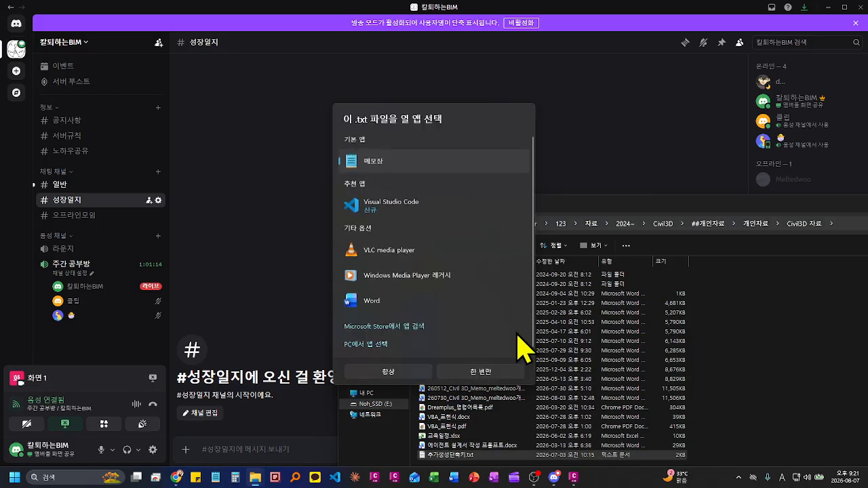
double_click(434, 162)
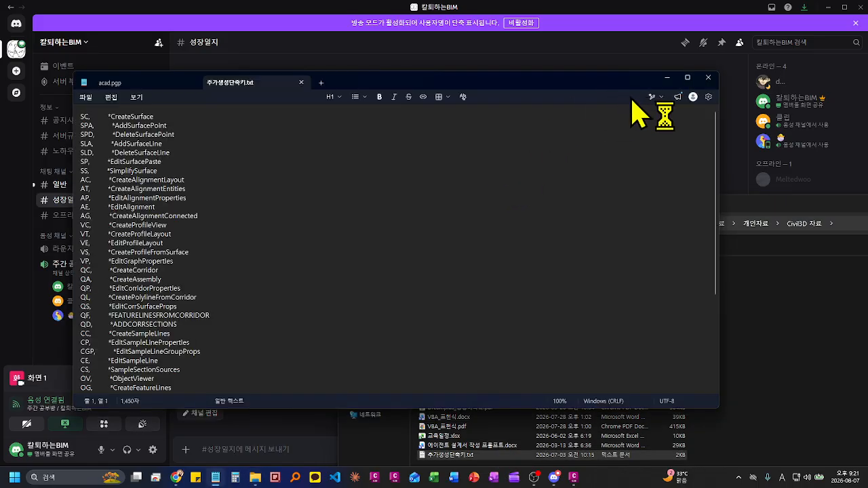
left_click(687, 78)
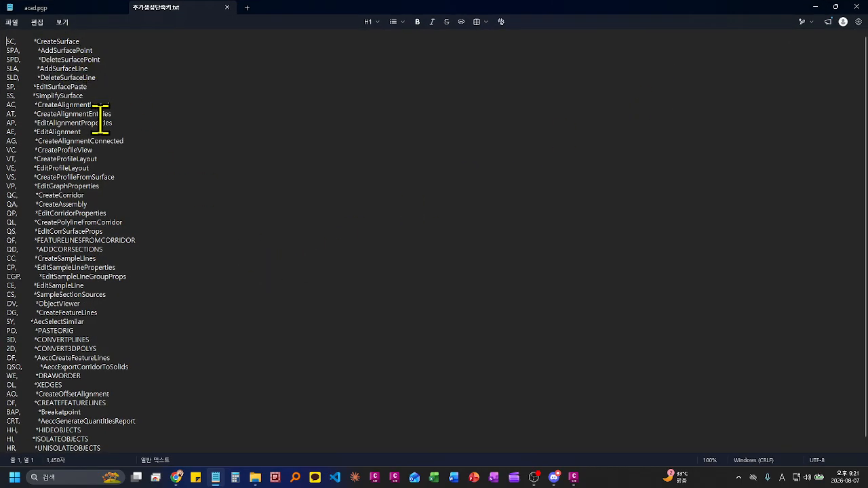
Step: Review the custom Civil 3D aliases, highlighting the HIDEOBJECTS, ISOLATEOBJECTS and UNISOLATEOBJECTS entries in turn
scroll(108, 219, "down", 1)
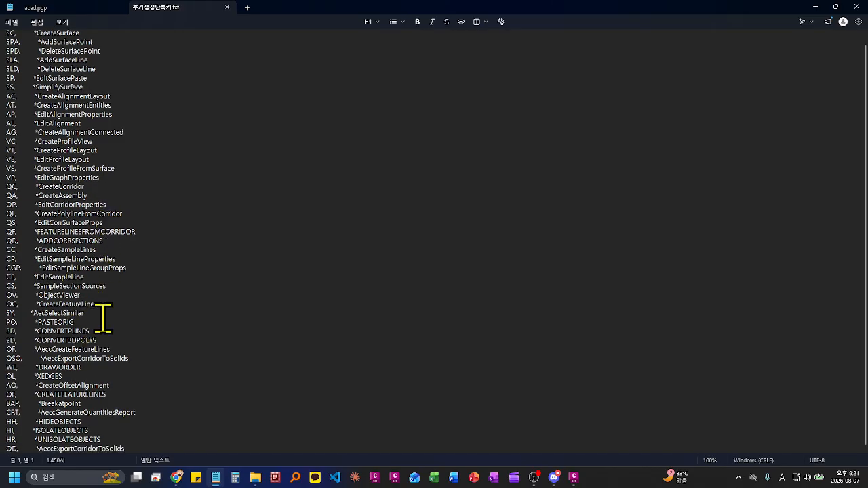
left_click_drag(88, 420, 11, 421)
left_click_drag(91, 436, 20, 429)
left_click(89, 432)
left_click_drag(89, 432, 11, 438)
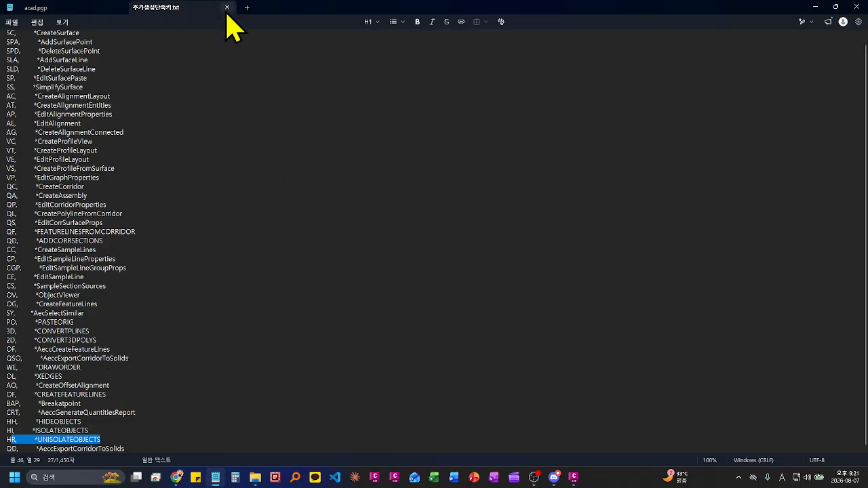
Step: Copy all aliases from 추가생성단축키.txt and post them in Discord's 노하우공유 channel under the heading "Civil 3D 단축키 모음"
key("ctrl+a")
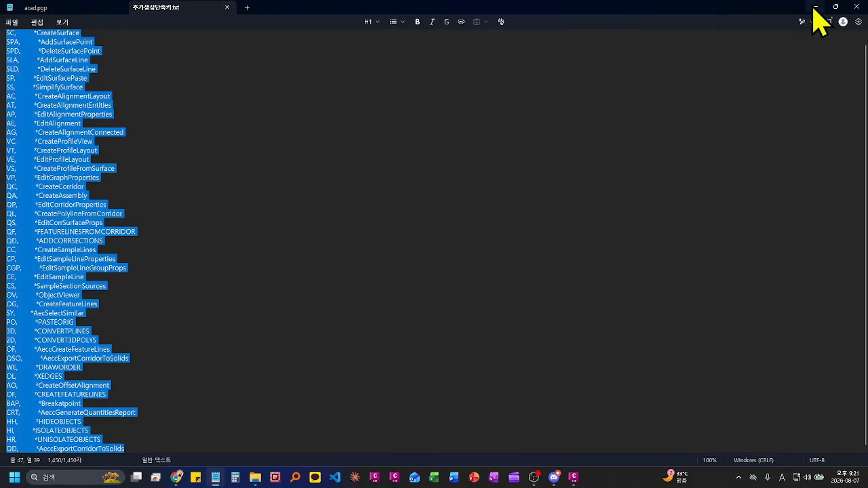
left_click(814, 8)
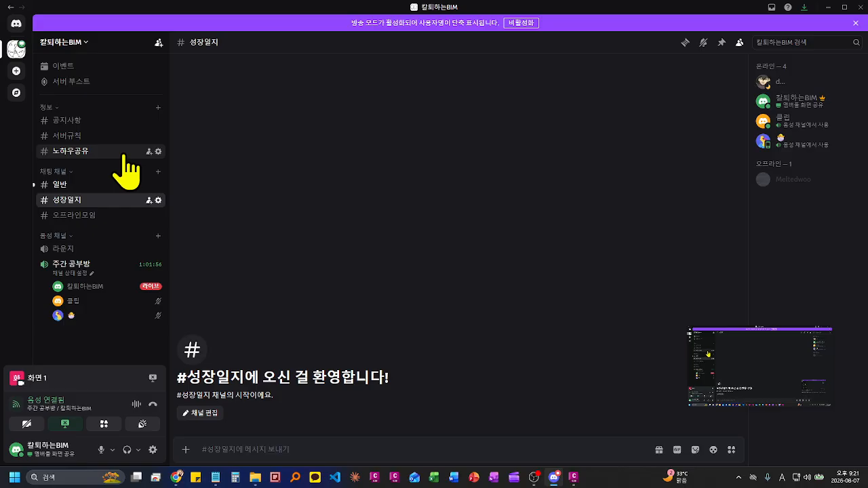
left_click(95, 151)
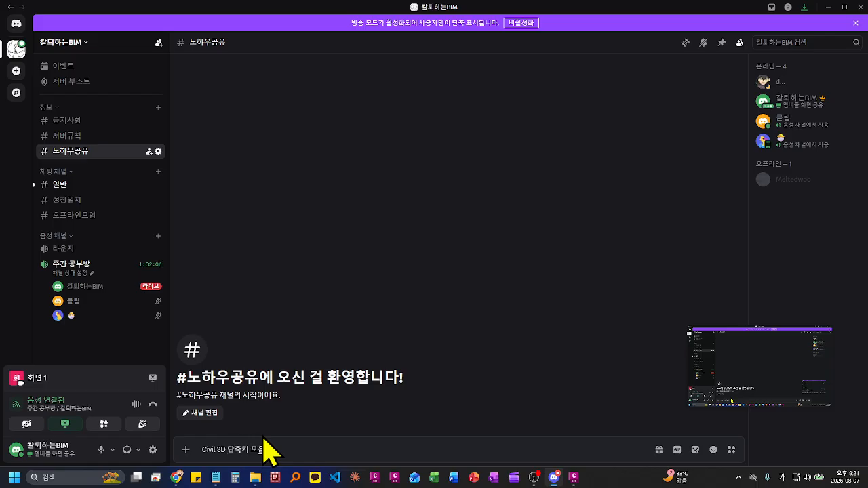
key("shift+Return")
key("ctrl+v")
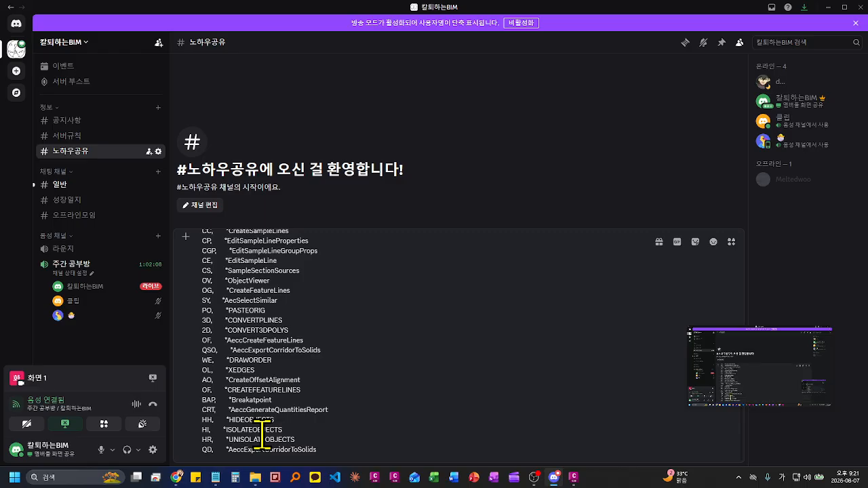
key("Return")
Step: Look over the posted message and select its alias list from the SC entry through the final QD entry
scroll(305, 294, "up", 5)
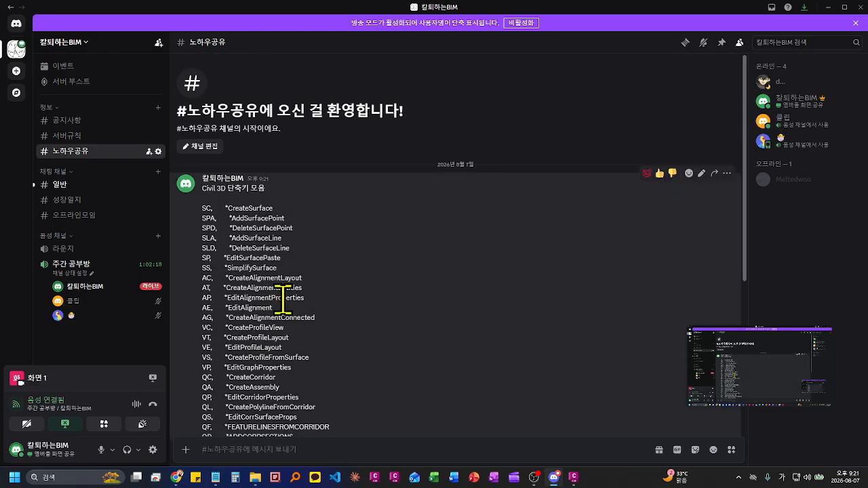
scroll(283, 298, "down", 3)
scroll(314, 271, "up", 3)
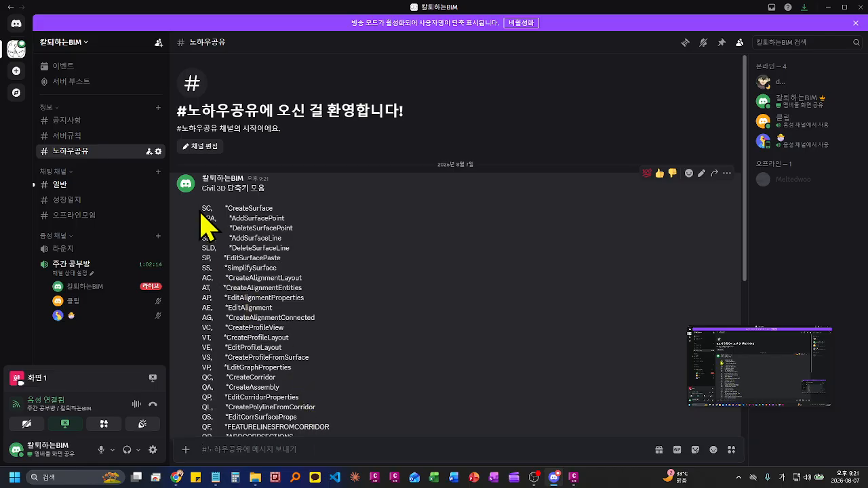
left_click_drag(200, 211, 355, 428)
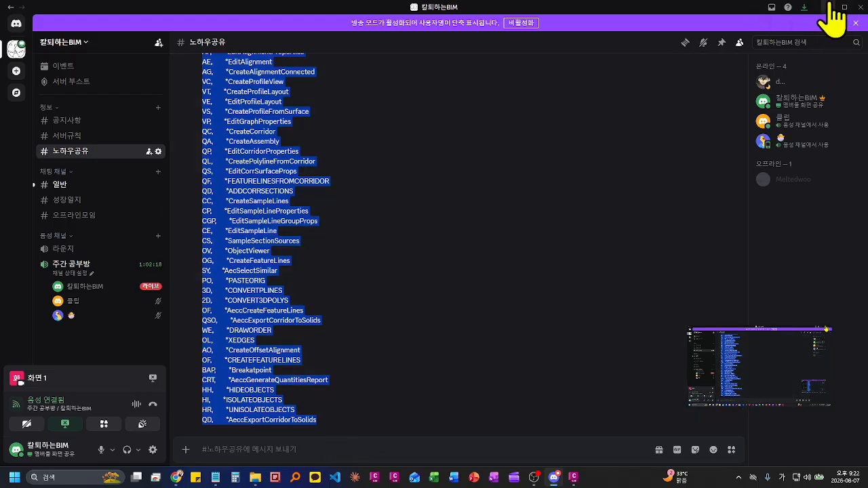
Step: Switch back to Civil 3D and open the command alias file acad.pgp for editing
left_click(828, 8)
left_click(291, 224)
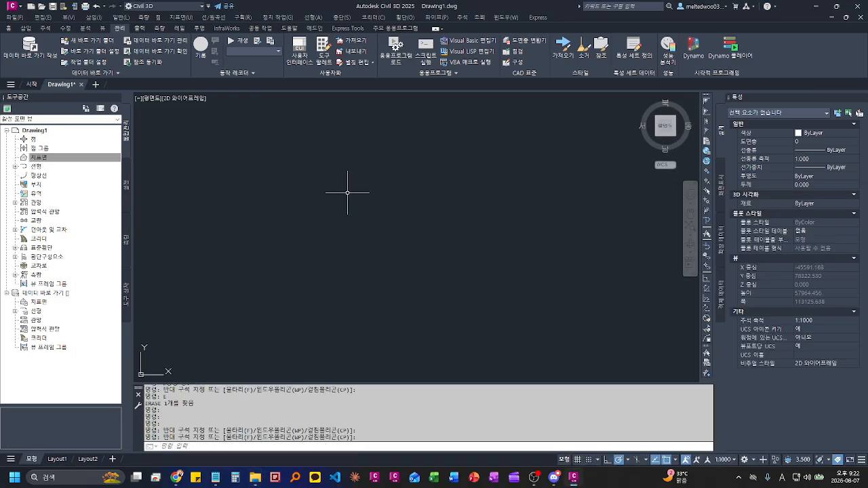
left_click(370, 62)
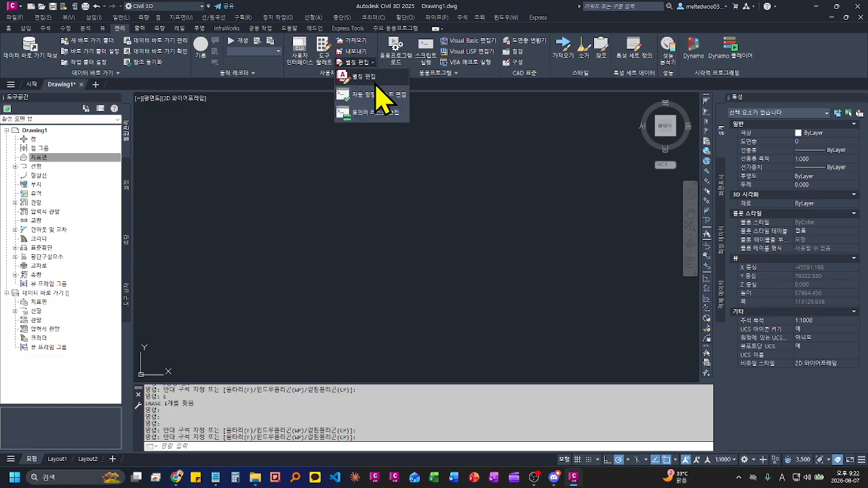
left_click(375, 80)
Step: Paste the custom alias list below the ZEBRA entry in acad.pgp, save the file, and close both open text files
scroll(108, 250, "down", 9)
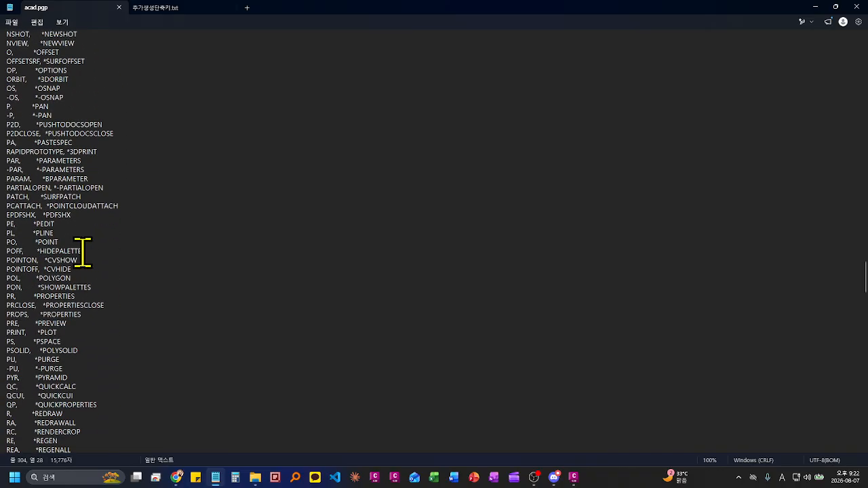
scroll(105, 270, "down", 20)
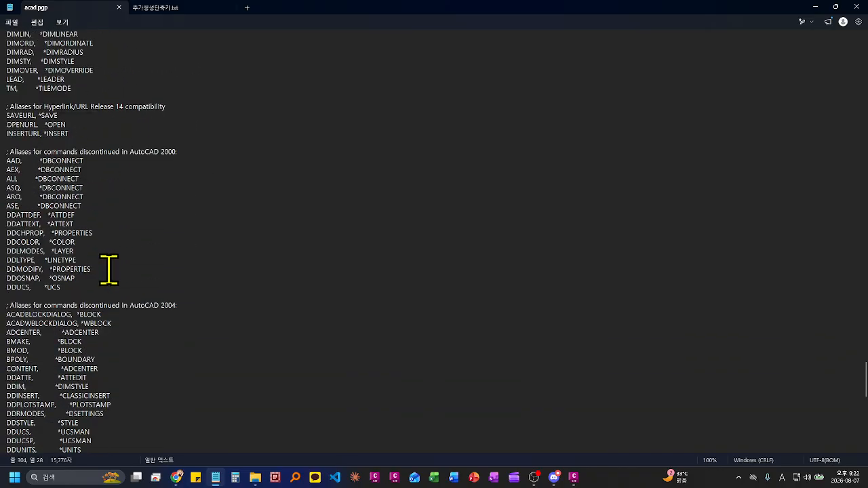
scroll(108, 270, "up", 10)
left_click(109, 179)
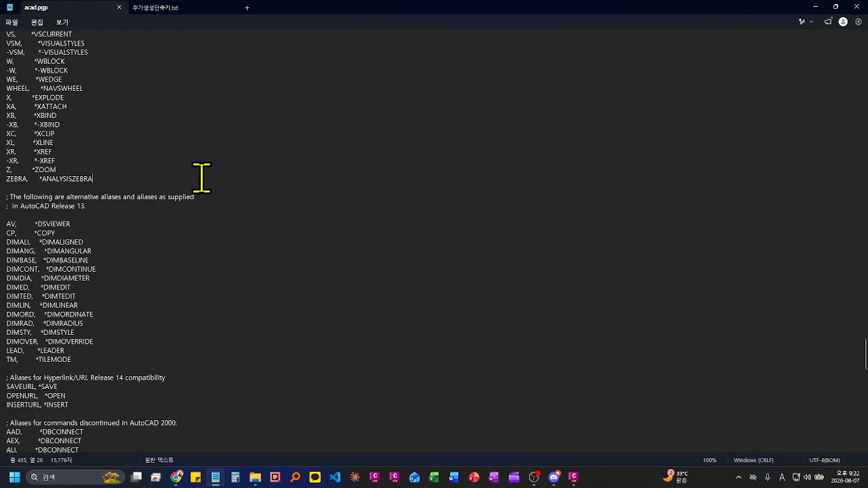
key("Return")
key("ctrl+v")
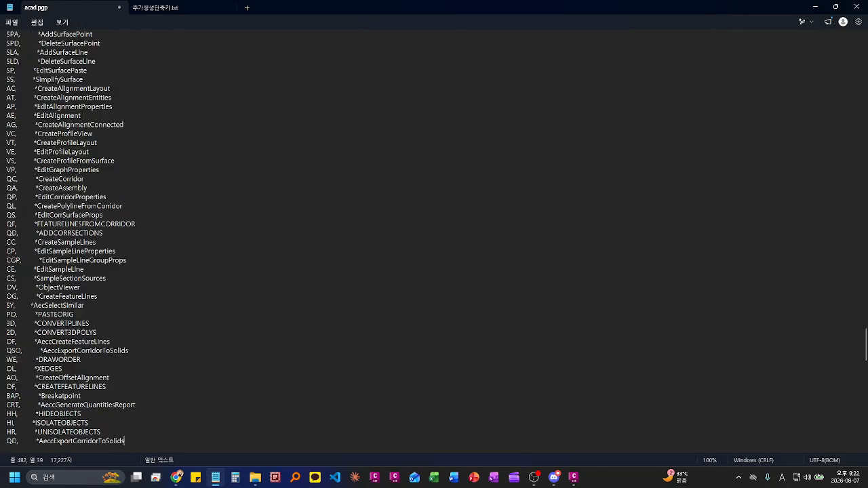
scroll(200, 174, "up", 14)
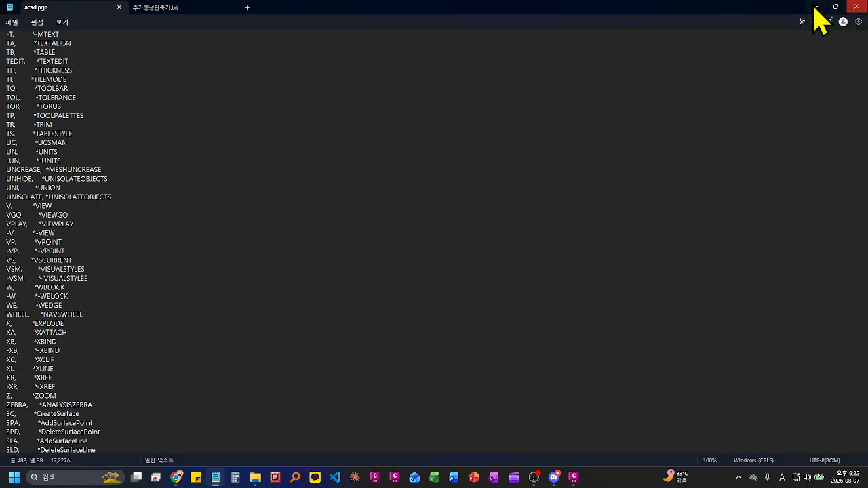
left_click(118, 8)
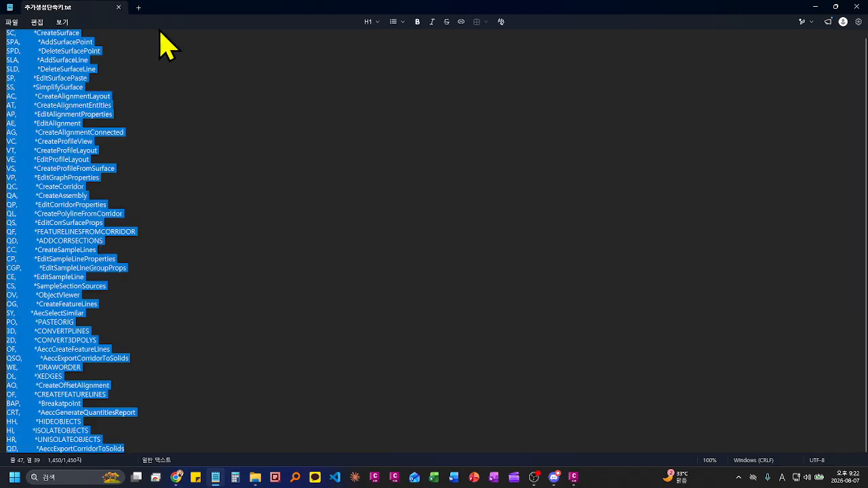
left_click(119, 7)
left_click(483, 200)
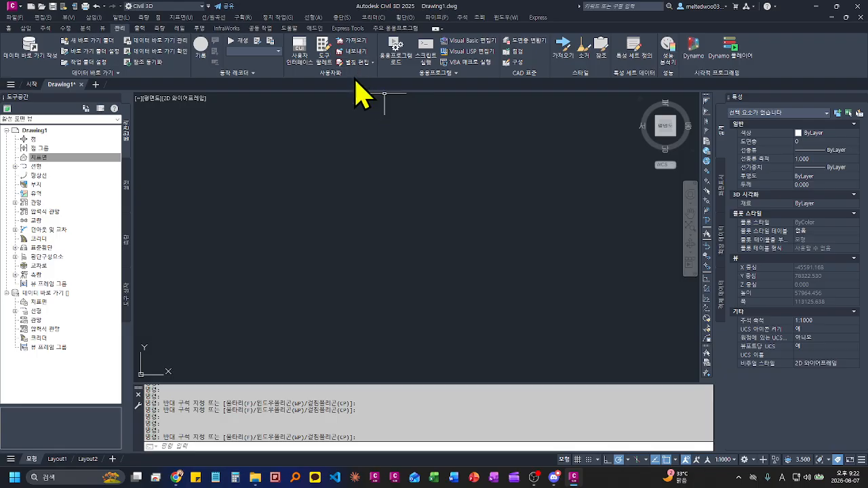
Step: Quit Civil 3D without saving Drawing1.dwg and relaunch Civil 3D 2025 from the desktop
left_click(857, 6)
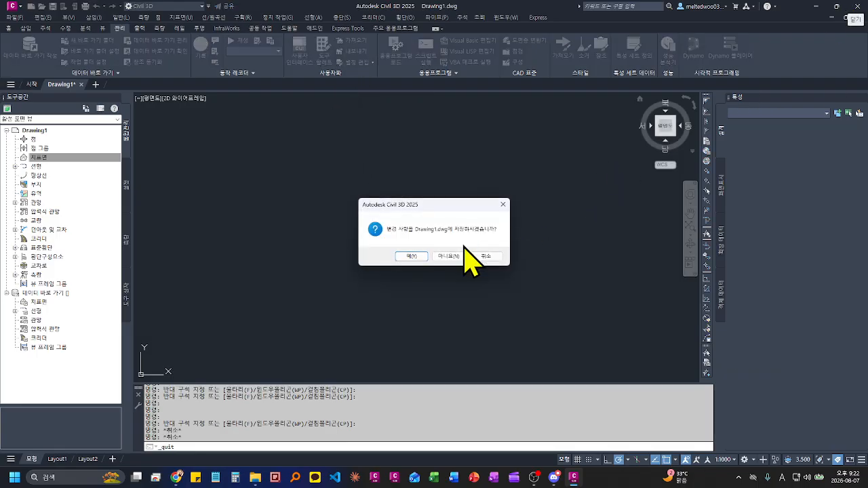
left_click(447, 257)
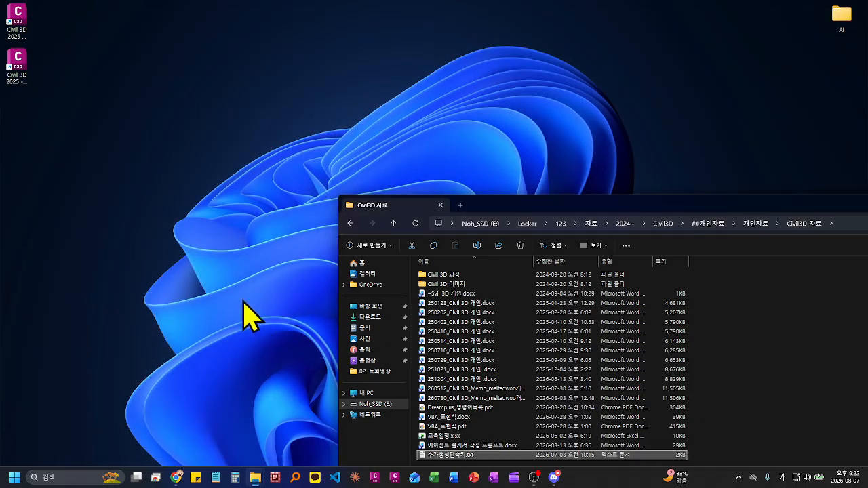
double_click(28, 19)
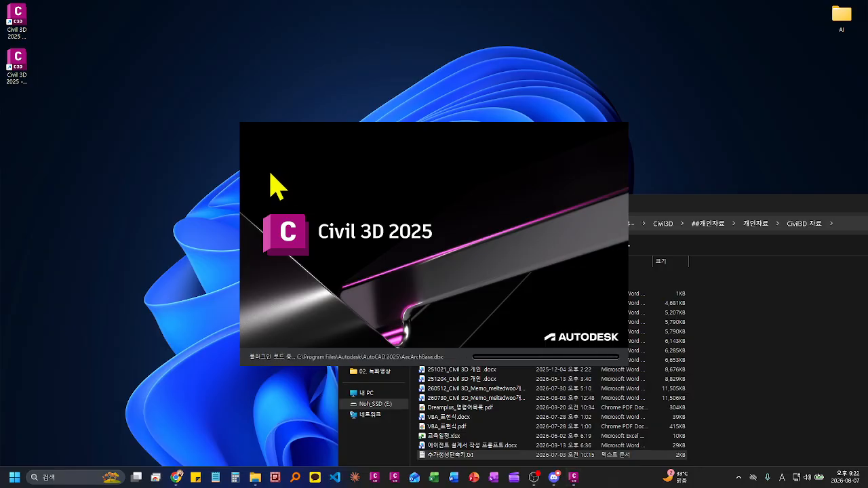
Step: Snap the File Explorer window to the right half of the screen and add a new tab beside the Civil3D 자료 folder
left_click_drag(662, 207, 864, 71)
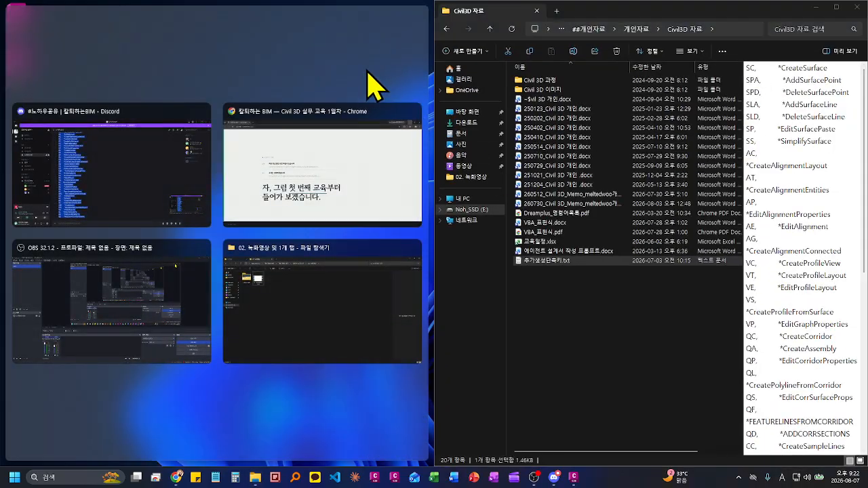
left_click(372, 87)
left_click(567, 355)
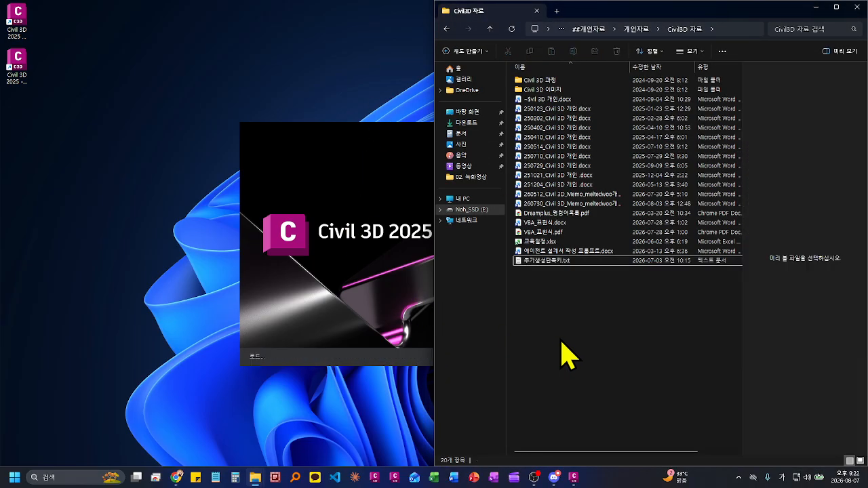
left_click(557, 11)
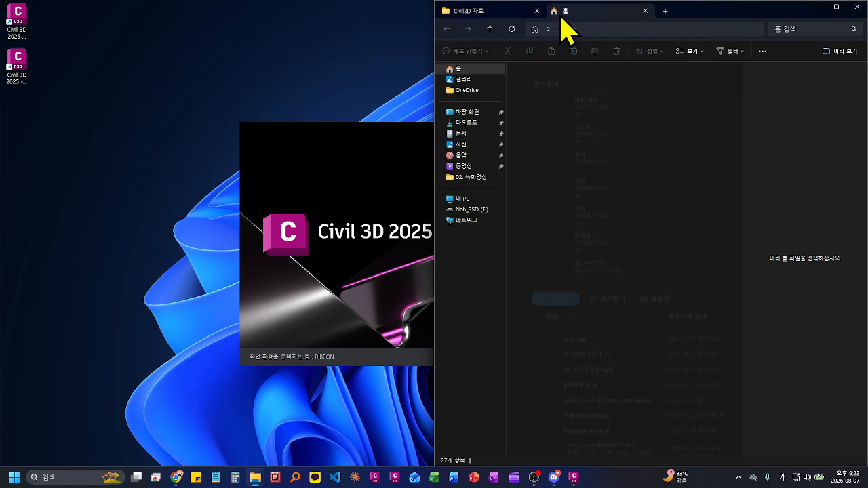
left_click(510, 10)
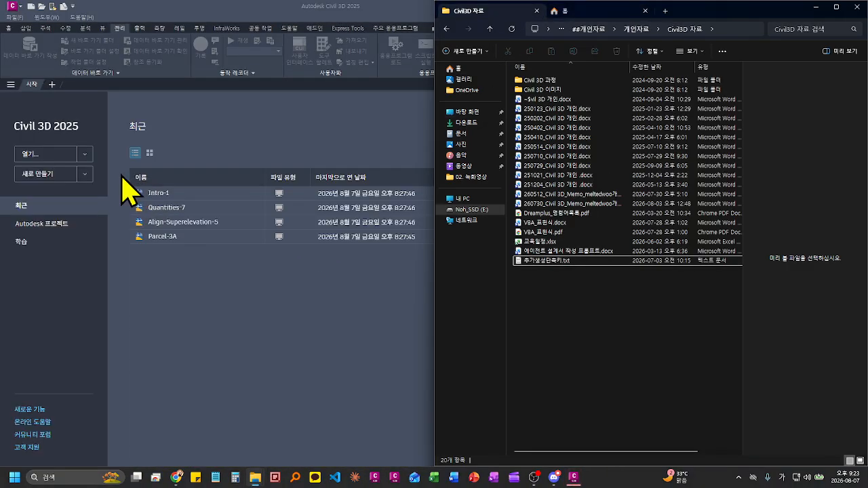
Step: Create a new Civil 3D drawing and dismiss the welcome message with the option not to show it again
left_click(47, 174)
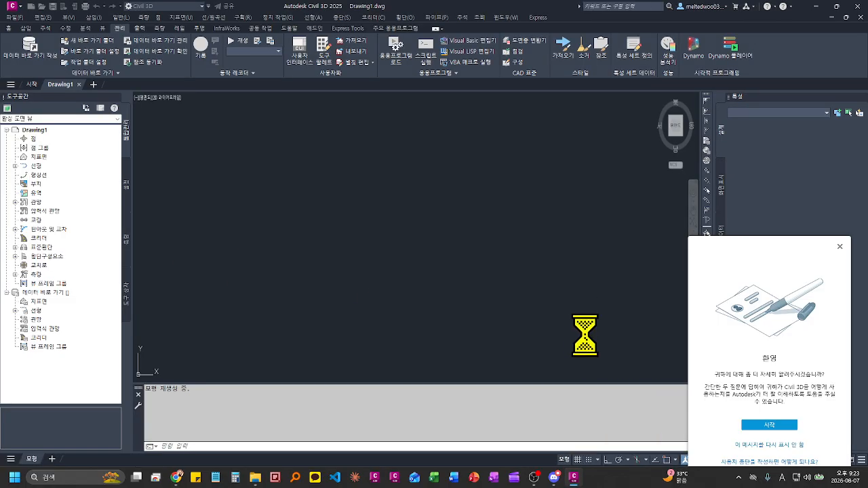
left_click(749, 445)
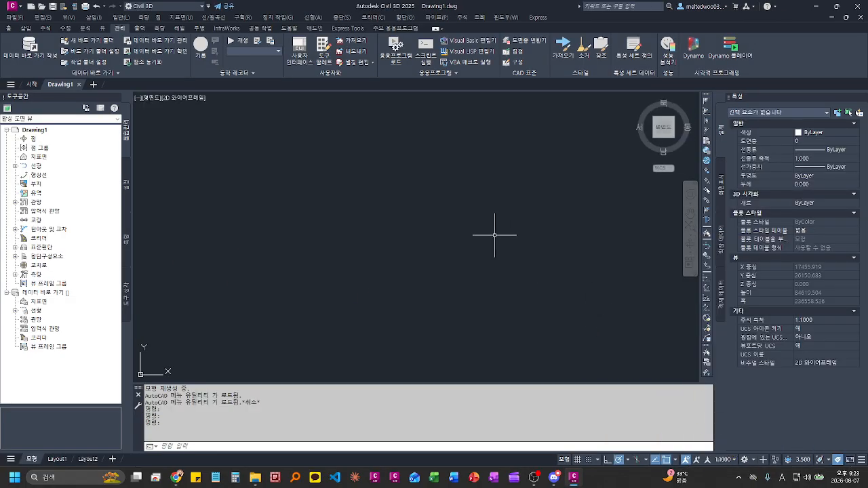
left_click(493, 238)
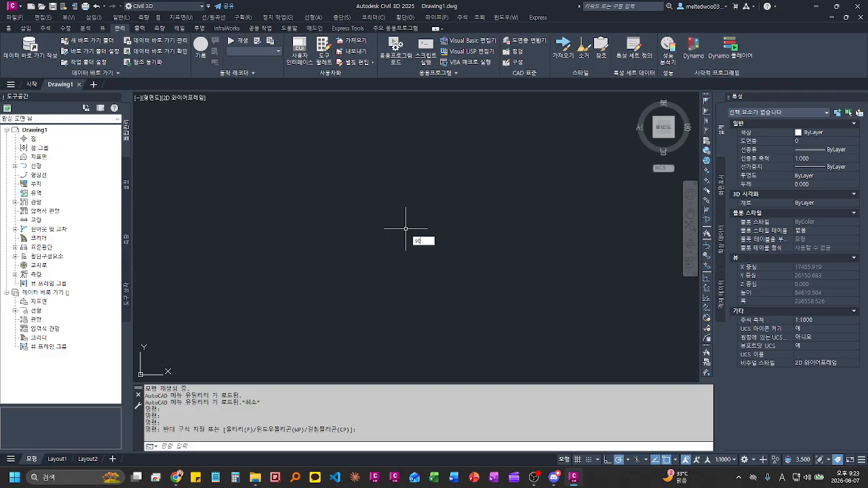
Step: Test the SC alias by opening the Create Surface (지표면 작성) dialog, and cancel the dialog
type("sc")
key("Return")
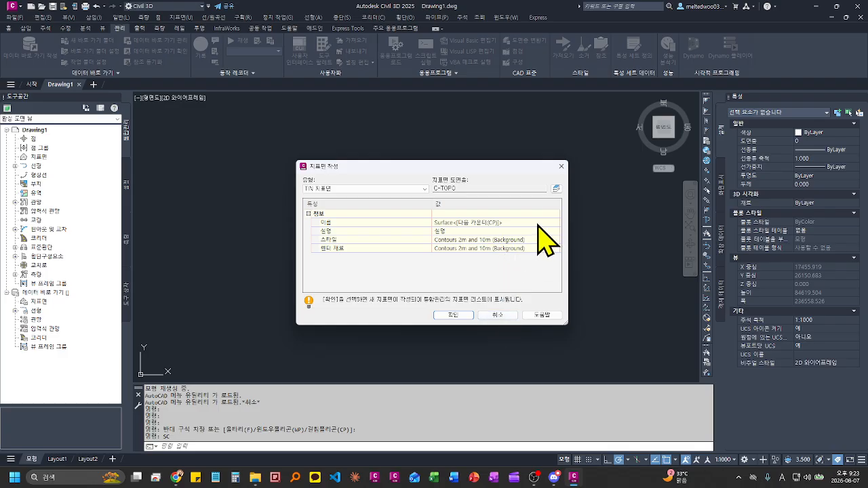
left_click(510, 316)
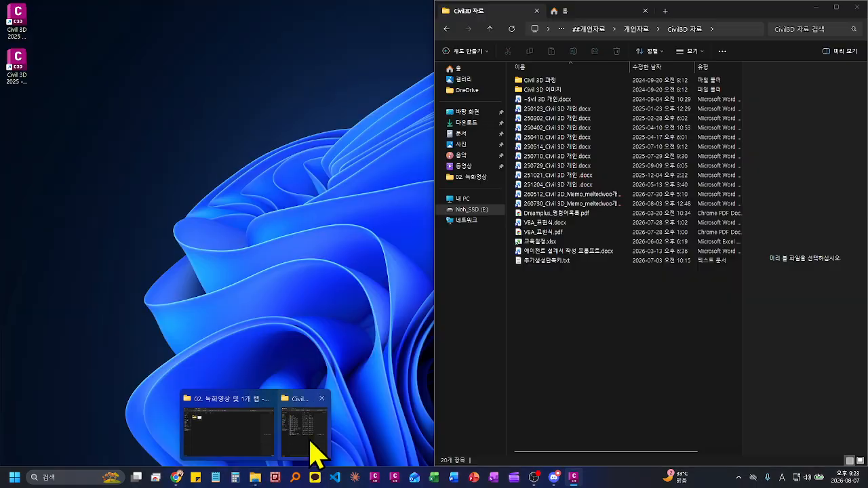
Step: Switch to the Civil3D 자료 folder in File Explorer and open the 260730 Civil 3D memo document in Word
left_click(316, 465)
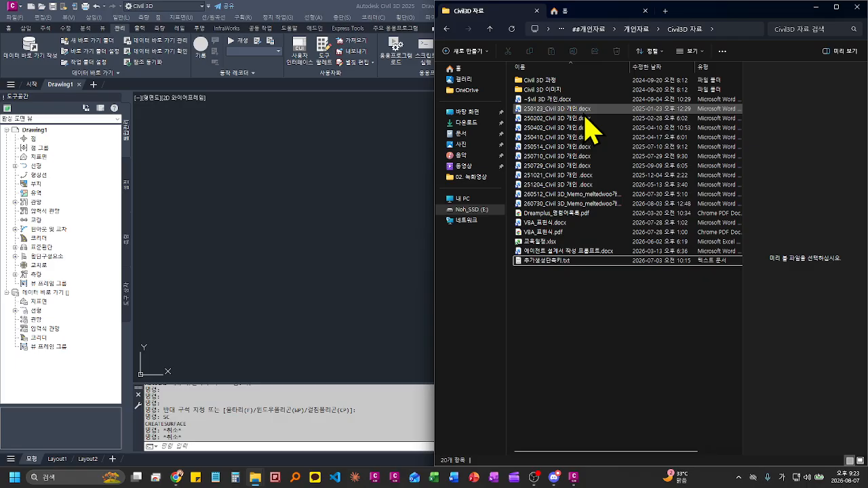
left_click(603, 205)
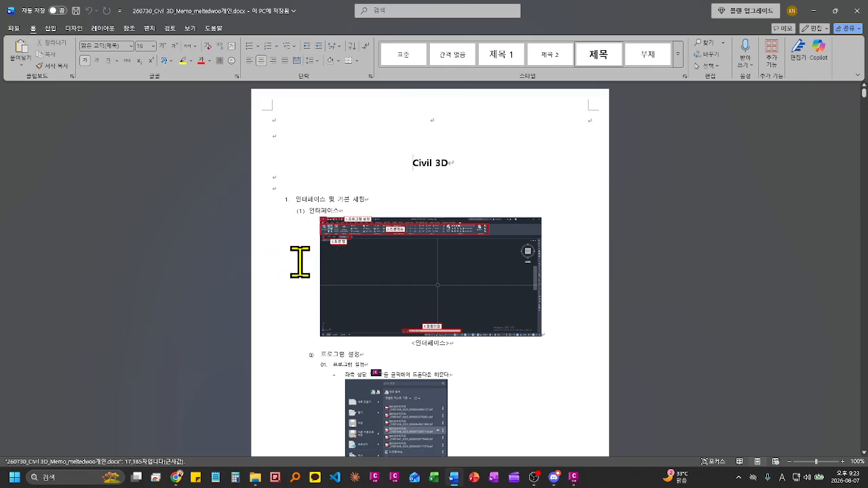
scroll(300, 261, "down", 3)
Step: Display the memo's heading outline and jump to section (3) 단축키 변경
key("ctrl+f")
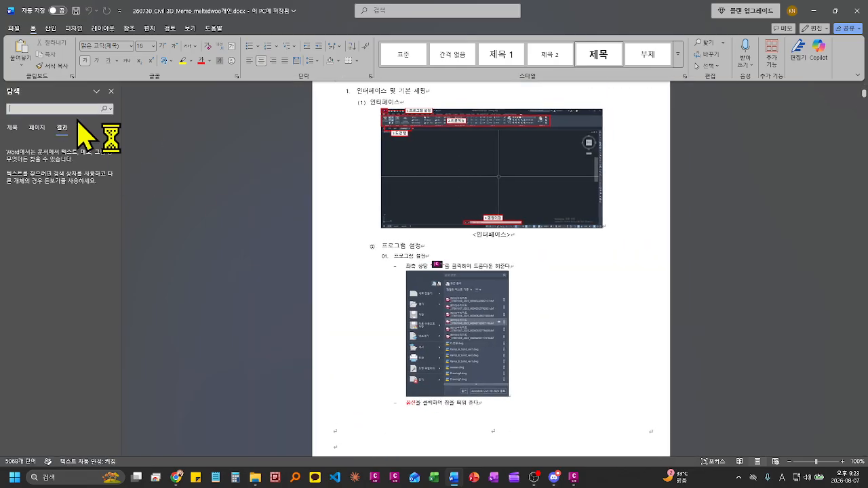
left_click(36, 128)
left_click(13, 128)
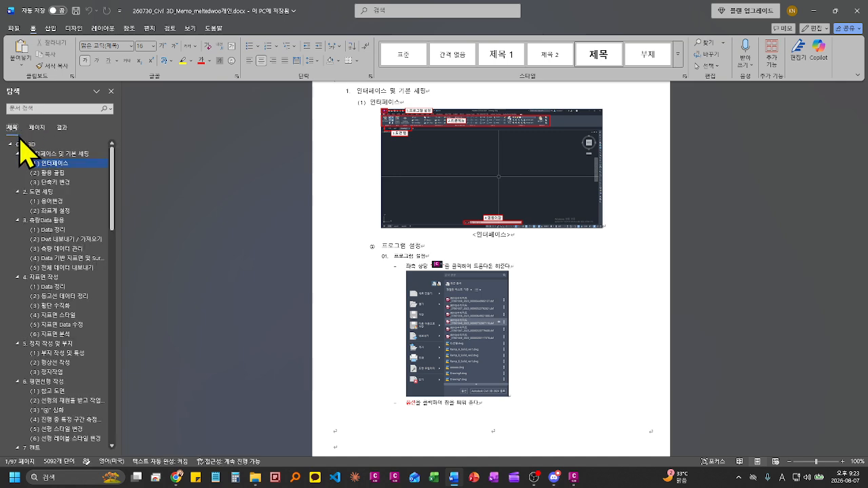
left_click(69, 187)
Step: Copy the whole (3) 단축키 변경 section of the memo, through the end of ⑦ 단축키 넣는 방법
scroll(438, 210, "up", 4)
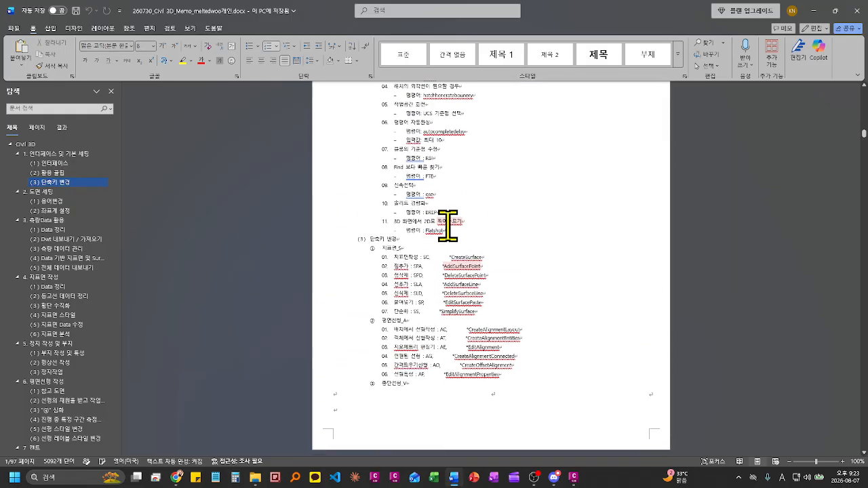
scroll(448, 226, "up", 3)
scroll(448, 229, "down", 3)
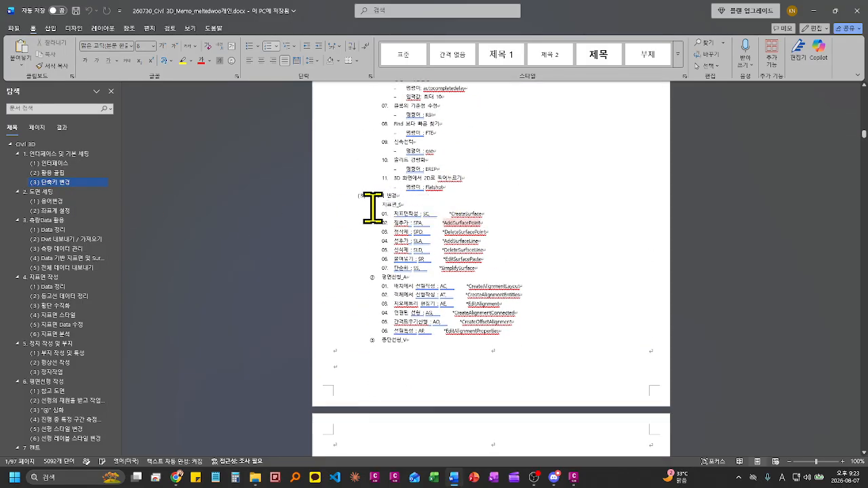
left_click_drag(371, 198, 569, 352)
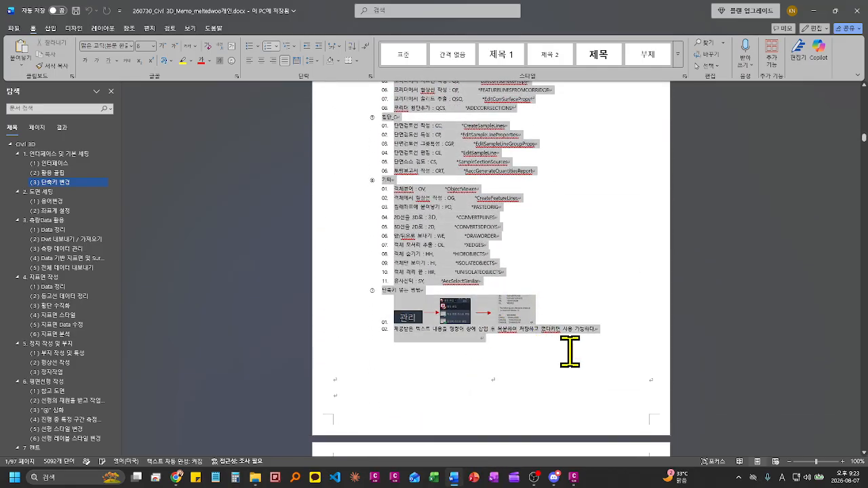
left_click_drag(601, 424, 563, 188)
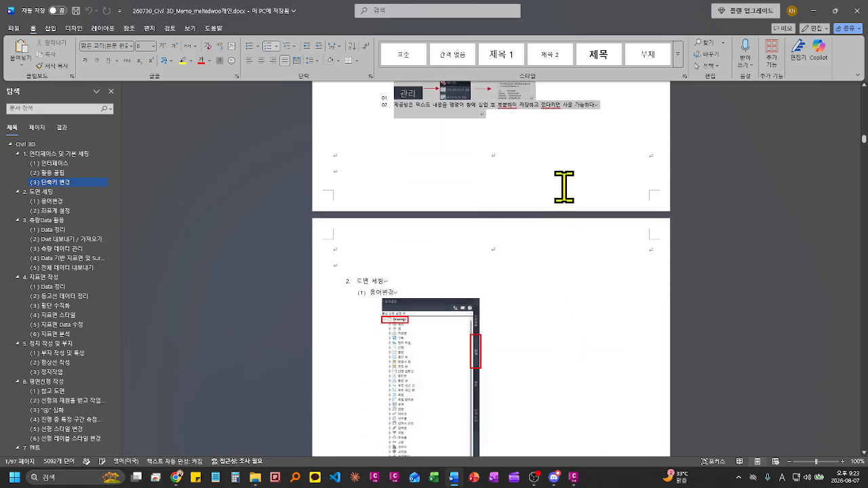
left_click(564, 184)
scroll(568, 150, "up", 2)
left_click_drag(568, 148, 608, 166)
key("ctrl+c")
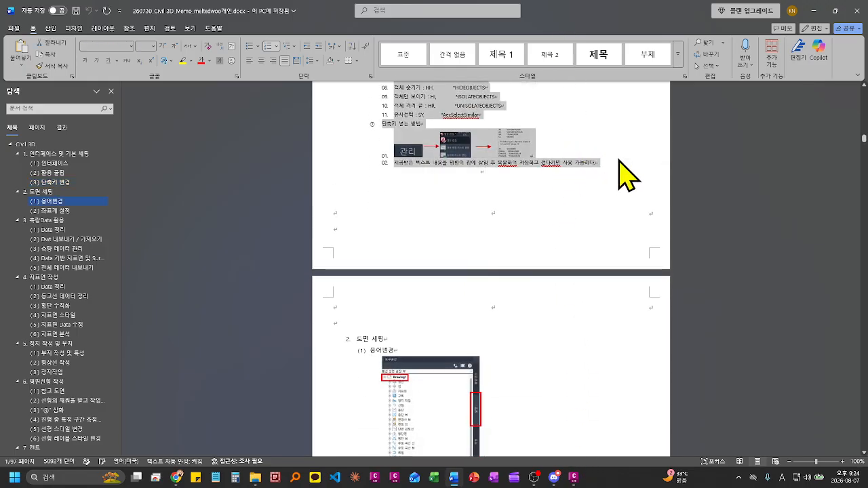
Step: Switch to Discord and try to post the copied shortcut section as a message in the 노하우공유 channel
left_click(823, 6)
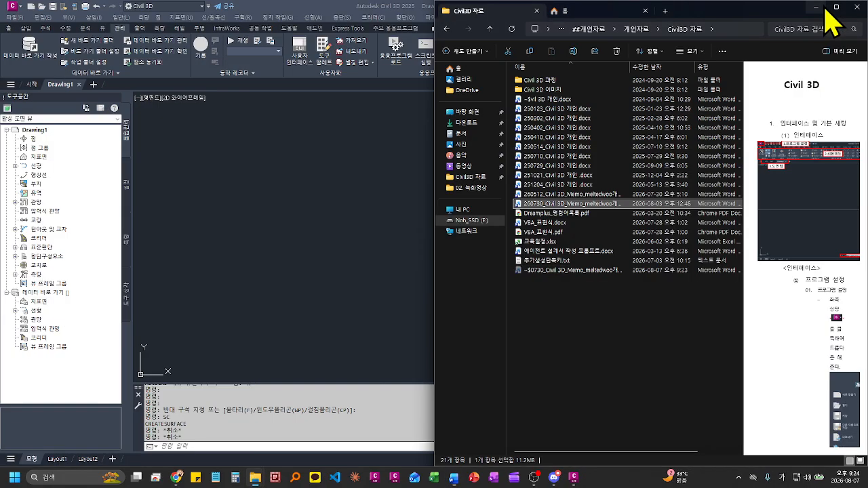
left_click(360, 400)
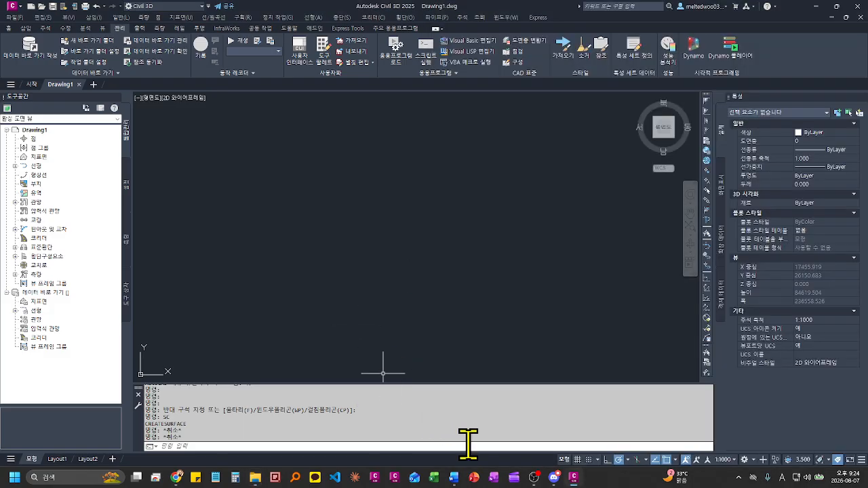
left_click(554, 477)
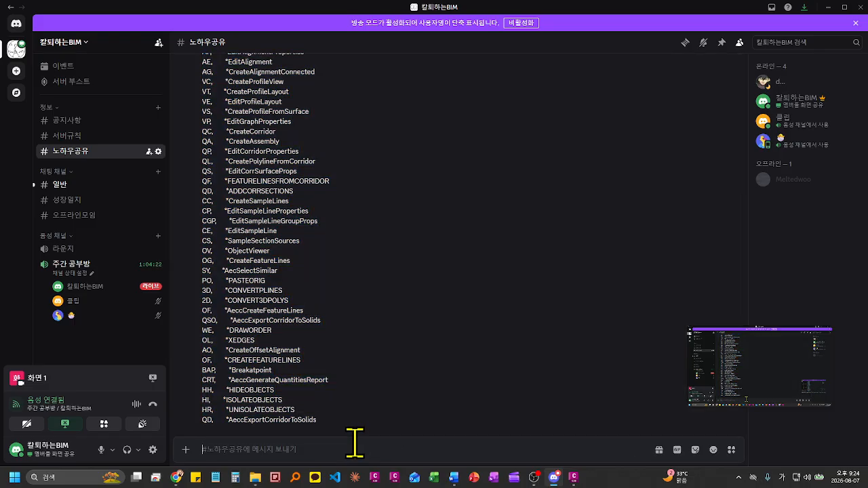
key("ctrl+v")
scroll(354, 441, "up", 10)
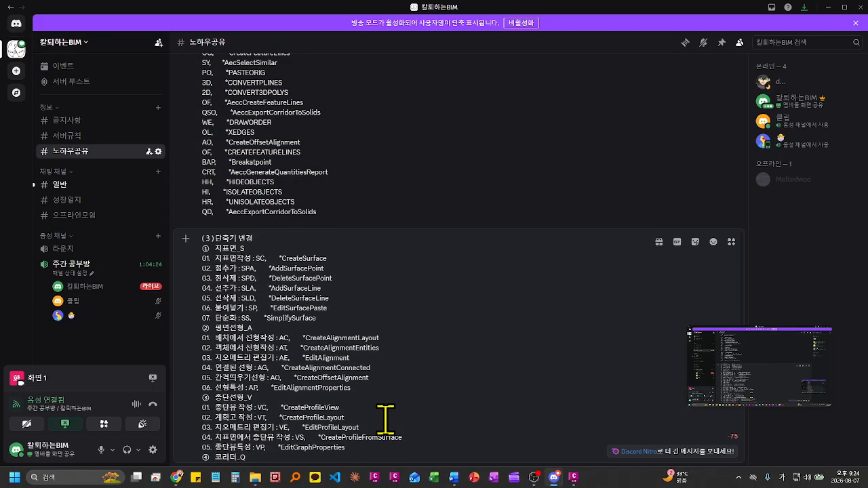
key("Return")
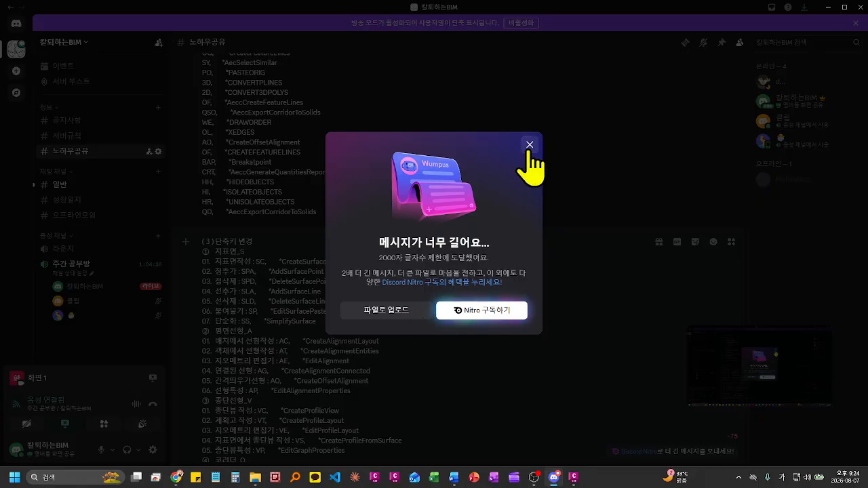
Step: Dismiss the Nitro offer, delete the message text after ⑦ 단축키 넣는 방법, and try to send it again
left_click(530, 145)
left_click_drag(510, 441, 210, 431)
key("BackSpace")
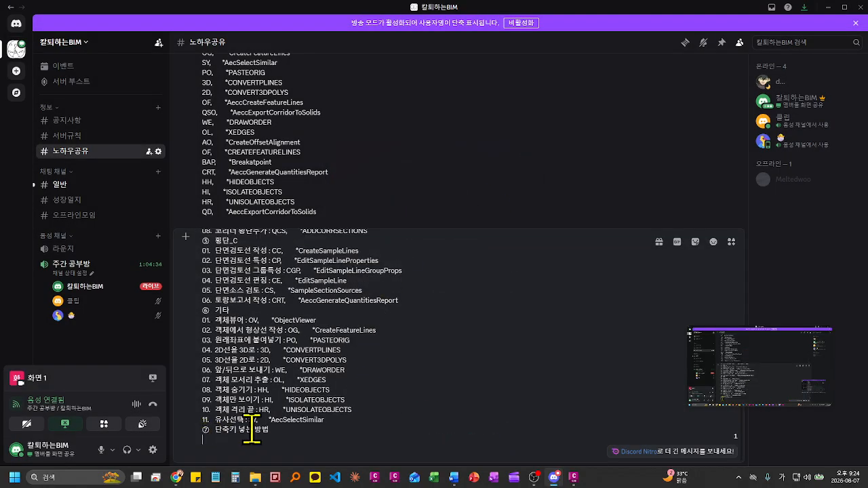
scroll(292, 400, "up", 5)
key("Return")
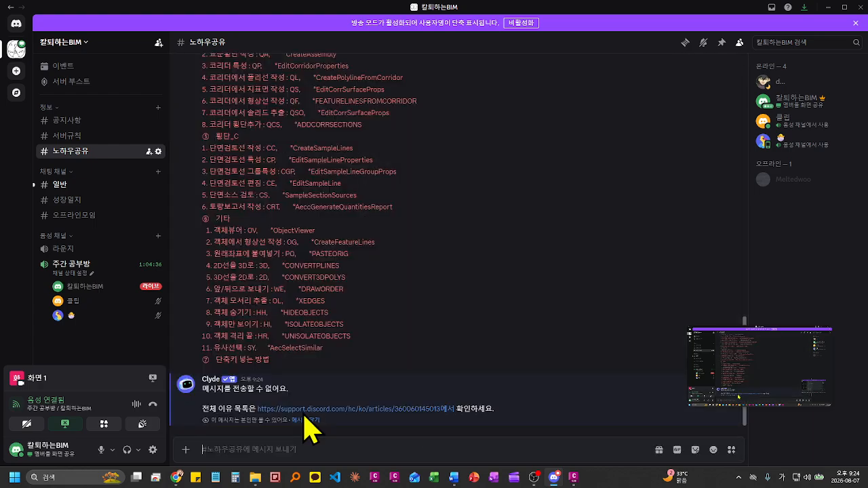
Step: Review the shortcut list message in the 노하우공유 channel from the 지표면_S group to the last entry
scroll(356, 360, "up", 5)
scroll(357, 386, "up", 3)
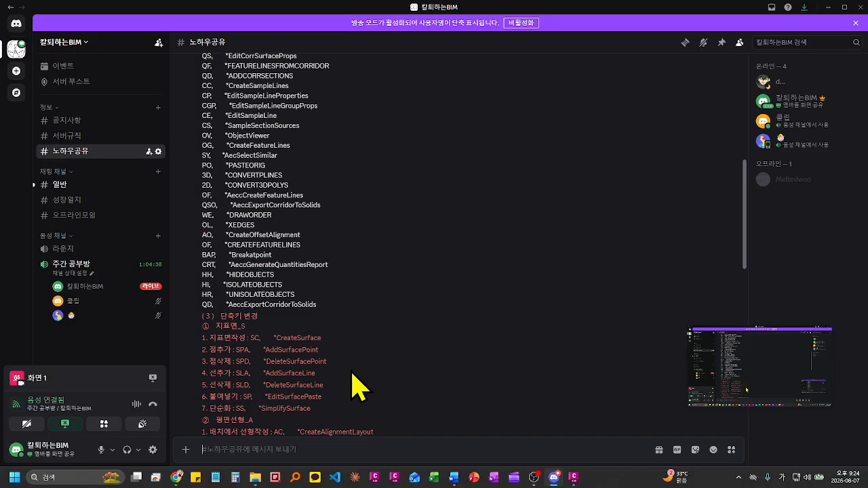
scroll(314, 362, "down", 4)
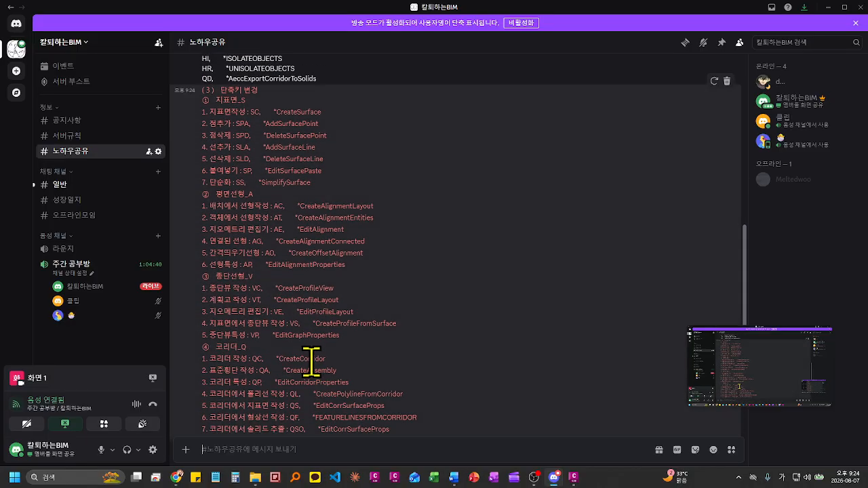
scroll(316, 368, "down", 5)
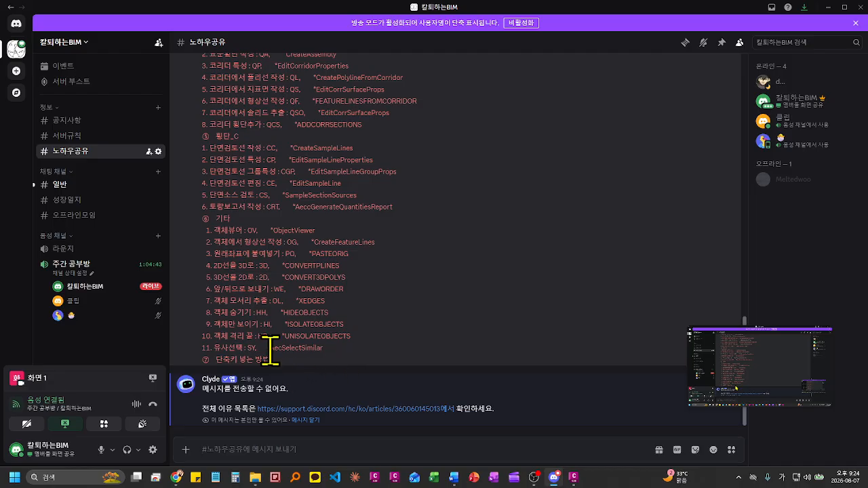
left_click_drag(270, 350, 252, 170)
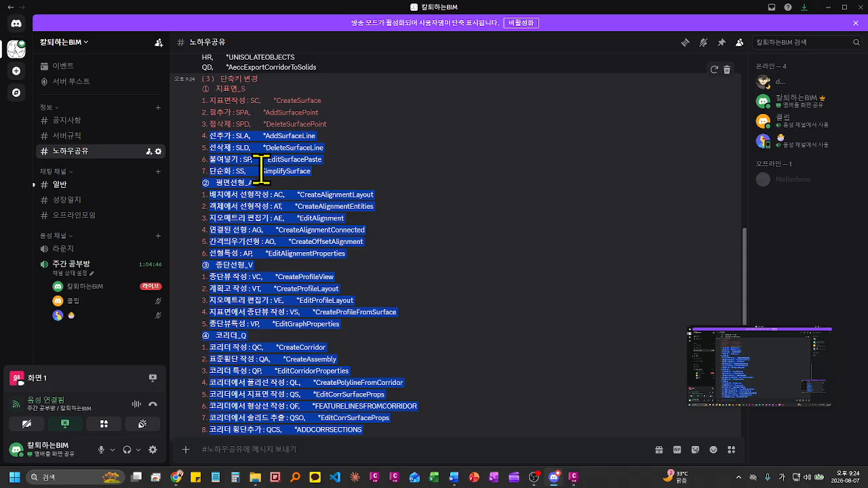
scroll(314, 217, "up", 3)
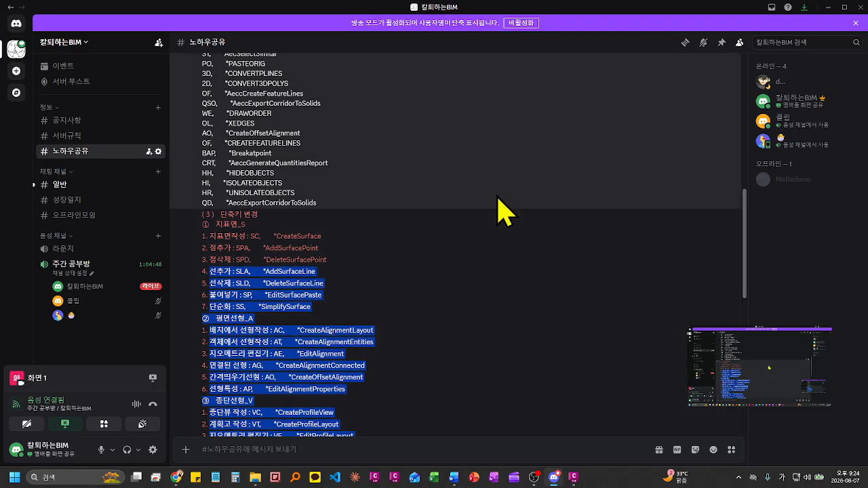
left_click(484, 262)
Step: Switch to Notepad and paste the copied shortcut section into a new note
key("super")
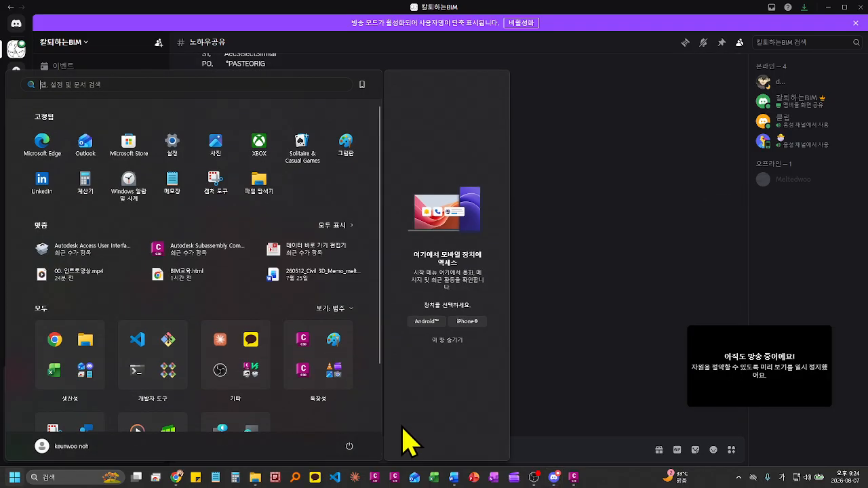
left_click(537, 362)
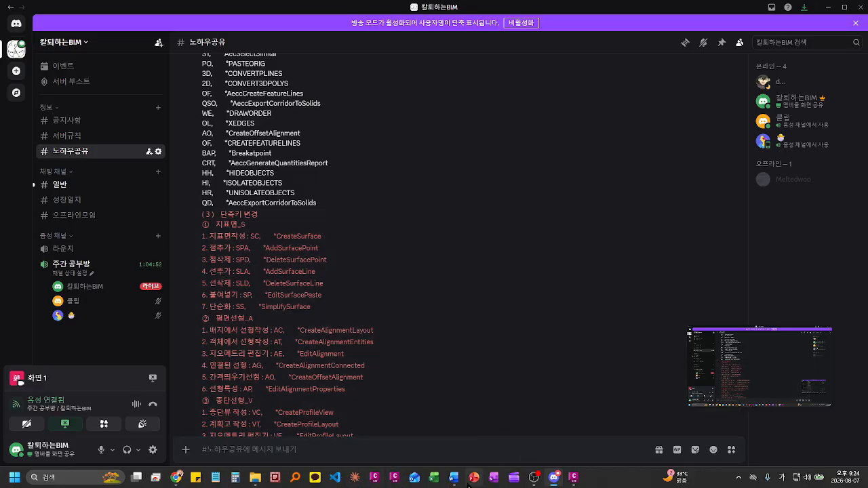
left_click(215, 477)
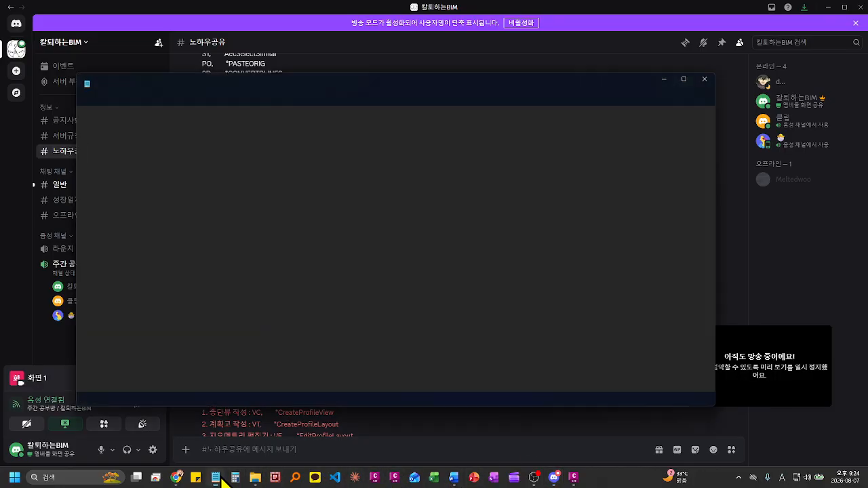
key("ctrl+v")
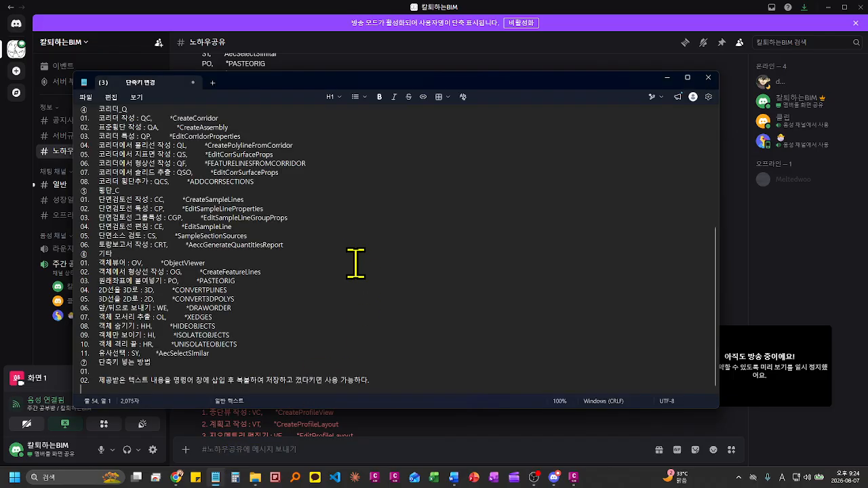
Step: Save the note as 단축키 핵심 내용 in the 바탕 화면 (desktop) folder and close Notepad
key("ctrl+s")
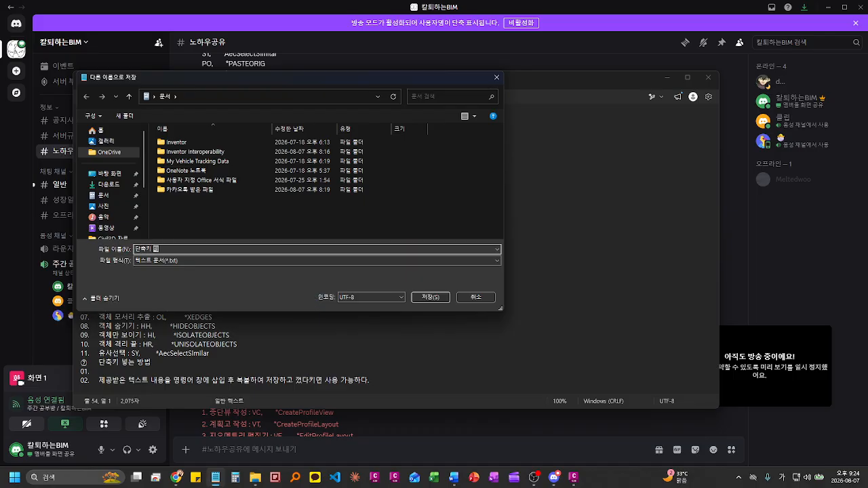
type("단축키 핵심 내용")
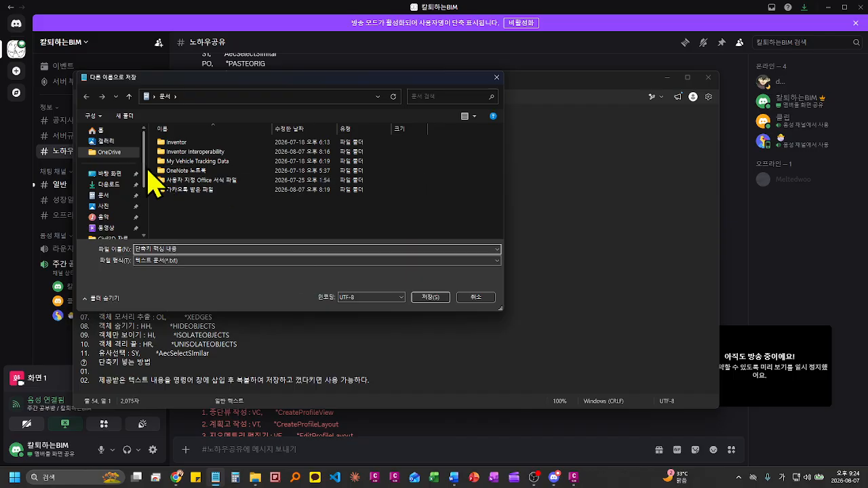
left_click(110, 174)
left_click(428, 306)
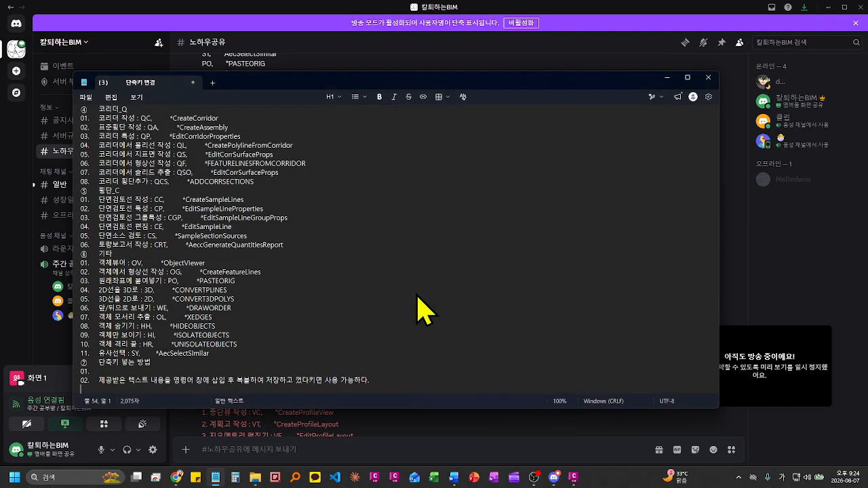
left_click(712, 80)
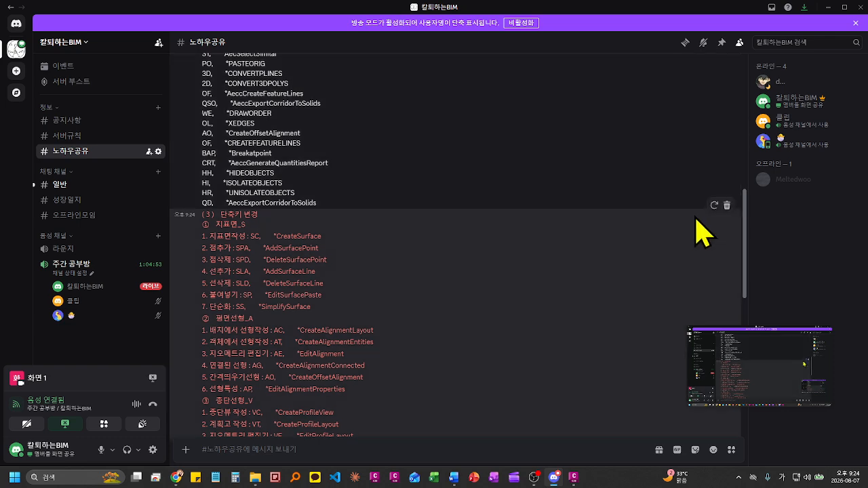
Step: Attach 단축키 핵심 내용.txt from the desktop folder to the 노하우공유 channel in Discord and send it
key("super+e")
left_click(34, 112)
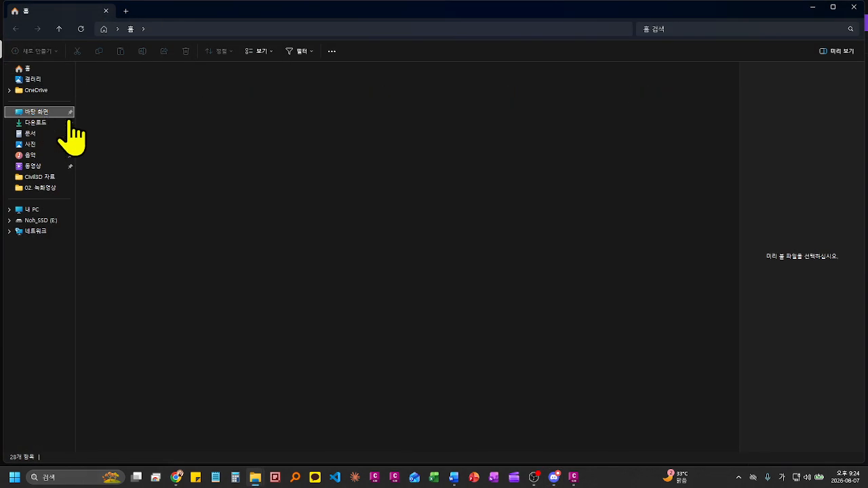
left_click_drag(235, 19, 708, 90)
left_click_drag(625, 164, 441, 316)
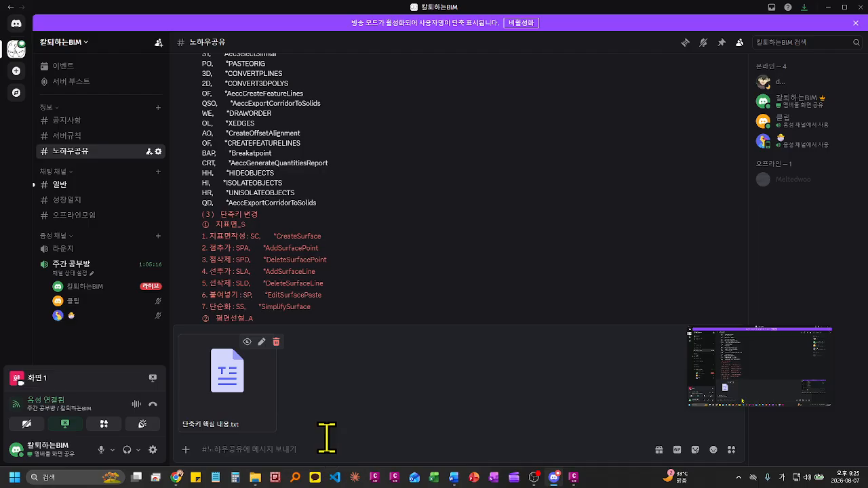
key("Return")
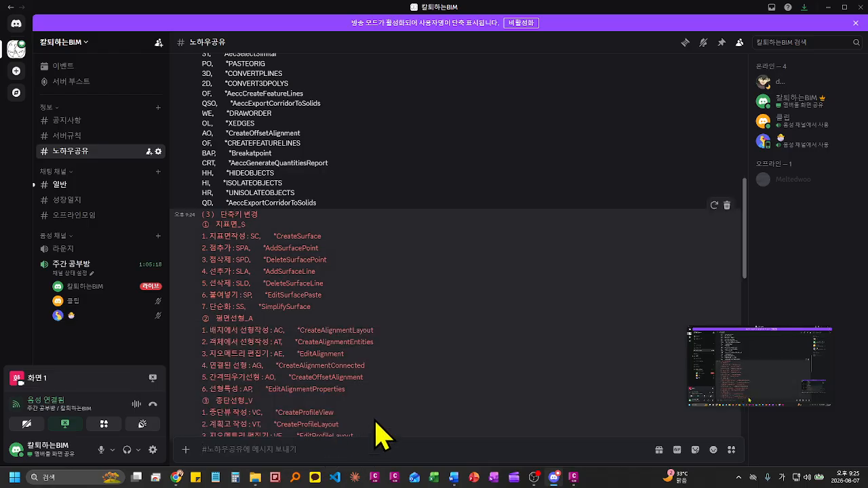
scroll(407, 373, "down", 10)
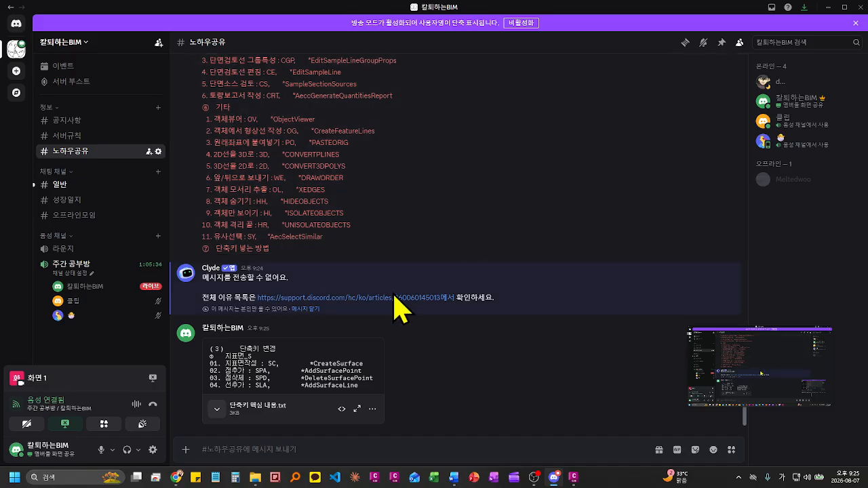
scroll(332, 373, "up", 1)
scroll(327, 376, "down", 1)
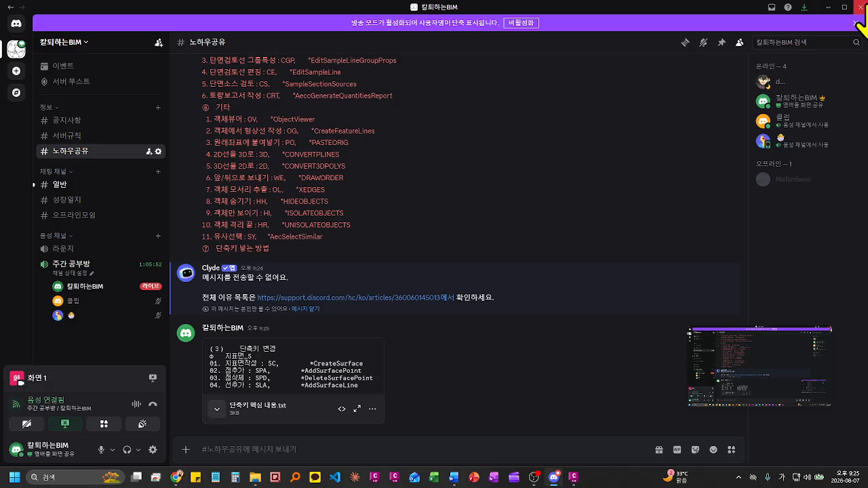
Step: Switch back to Civil 3D, view the Toolspace drawing settings and Drawing1's available commands, and return to the active drawing view
left_click(829, 7)
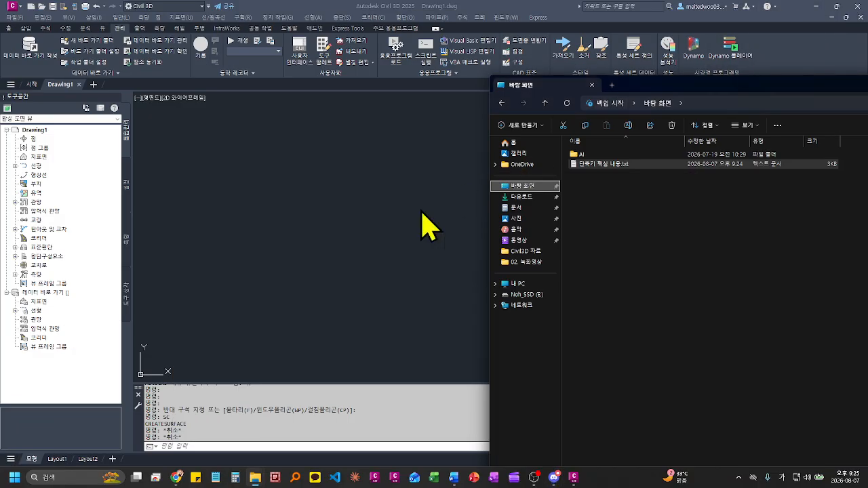
left_click(381, 231)
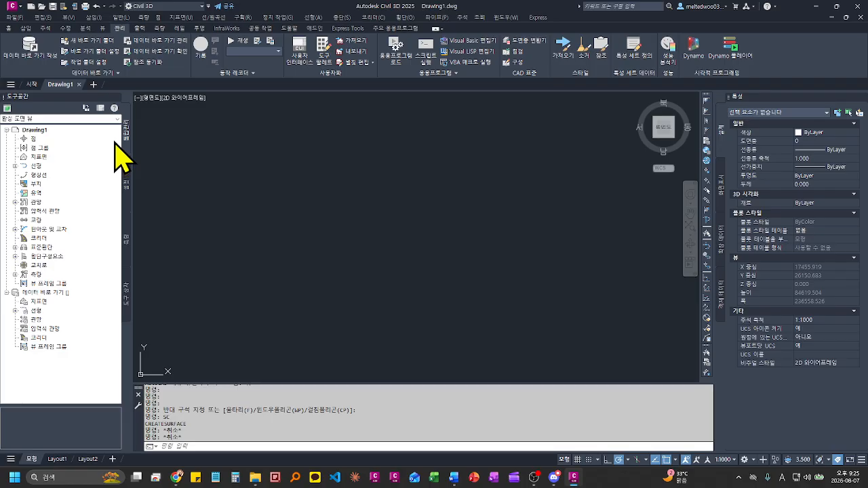
left_click(126, 184)
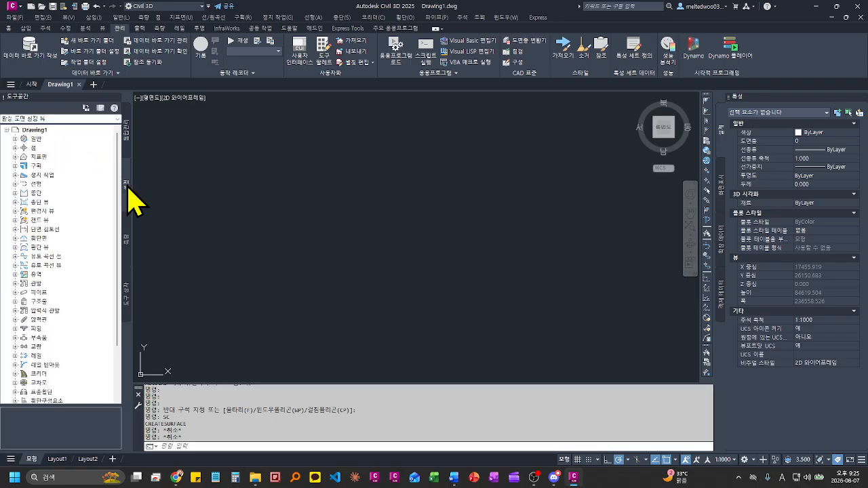
left_click(41, 131)
right_click(49, 145)
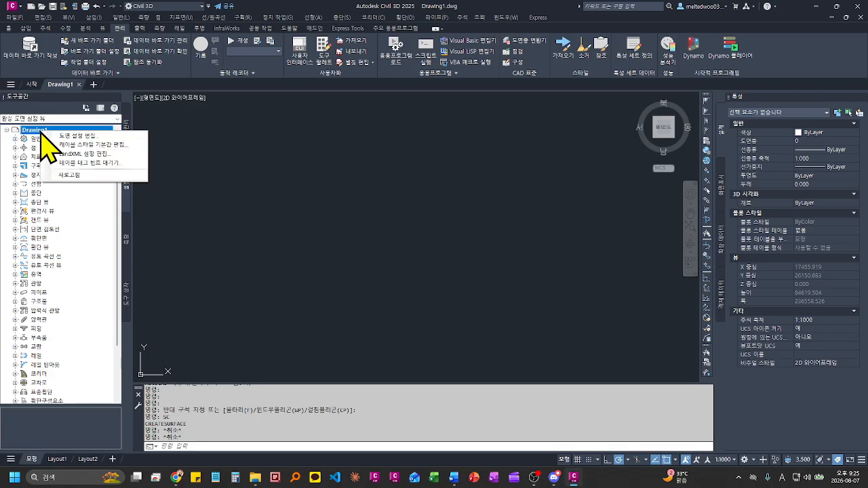
left_click(261, 172)
left_click(145, 138)
left_click(129, 145)
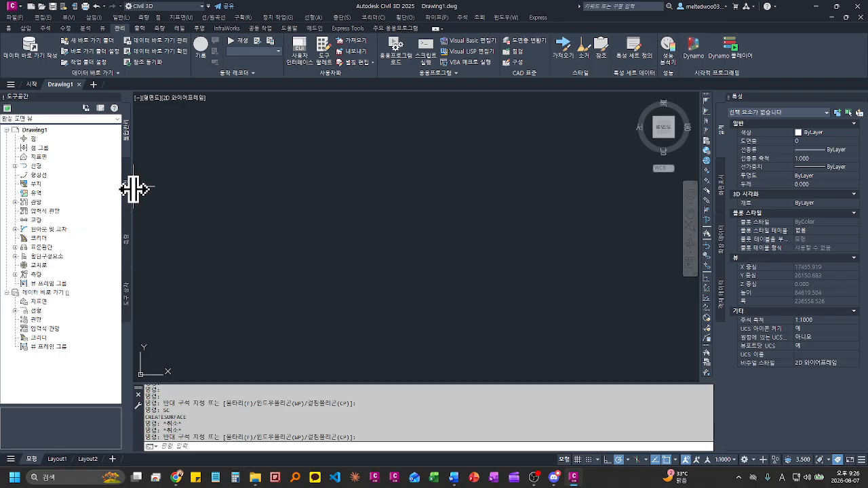
Step: Widen the Toolspace palette, turn on the Windows Magnifier and dismiss its update notice
left_click_drag(134, 189, 161, 189)
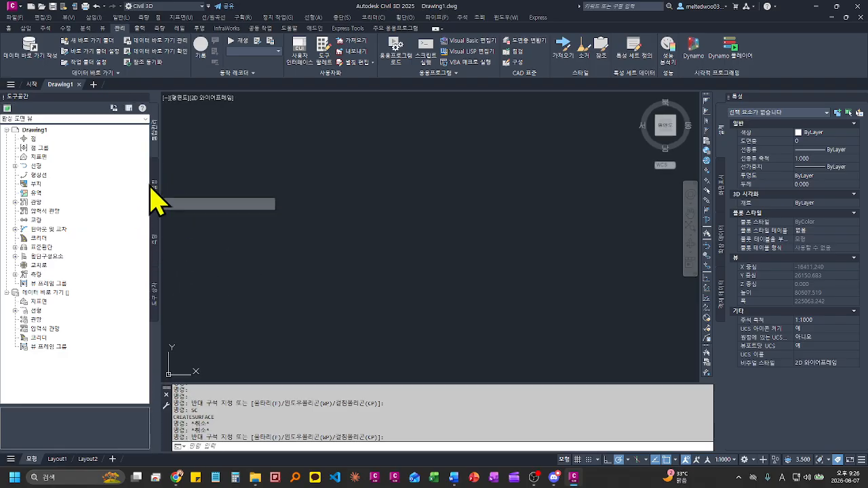
key("super+plus")
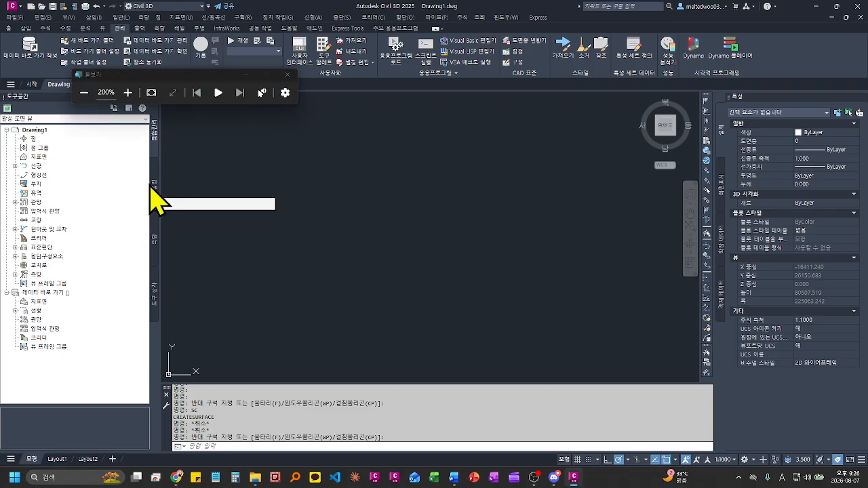
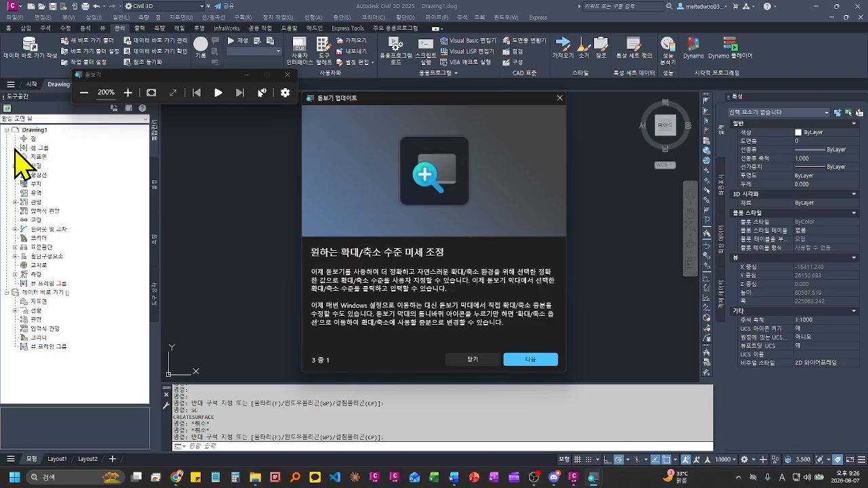
key("Escape")
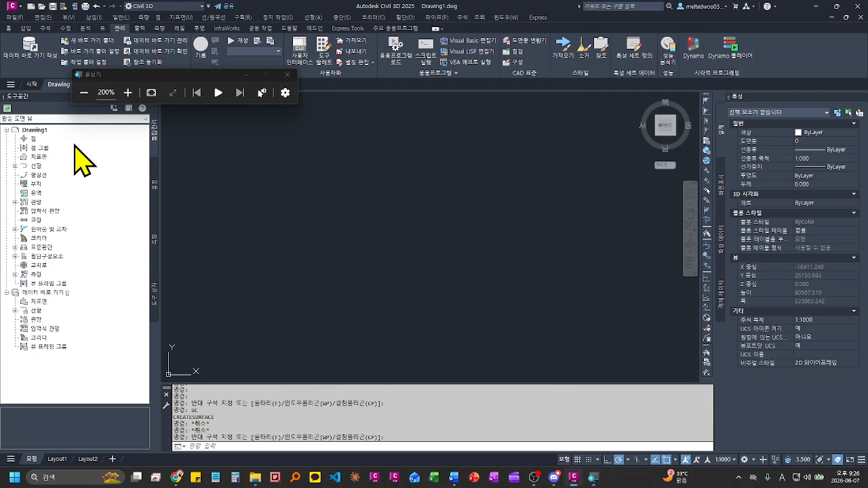
Step: Show the Toolspace drawing settings and look through the surface, grading, alignment and profile categories
left_click(156, 185)
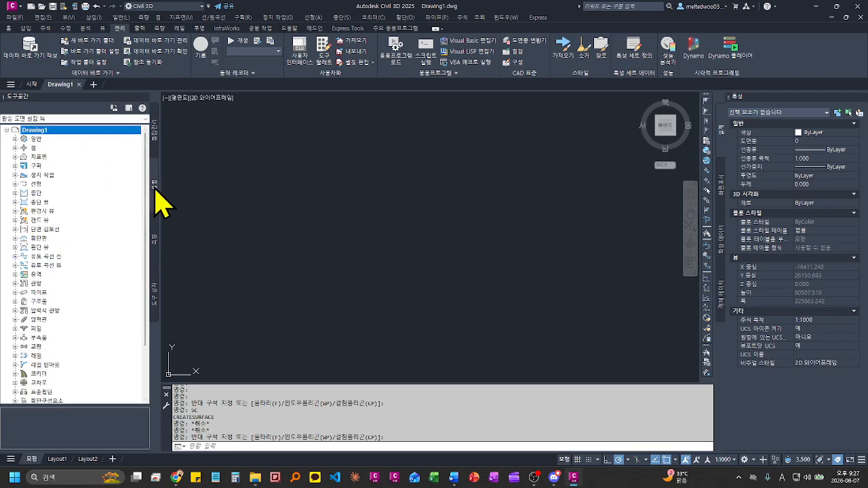
key("ctrl")
left_click(40, 157)
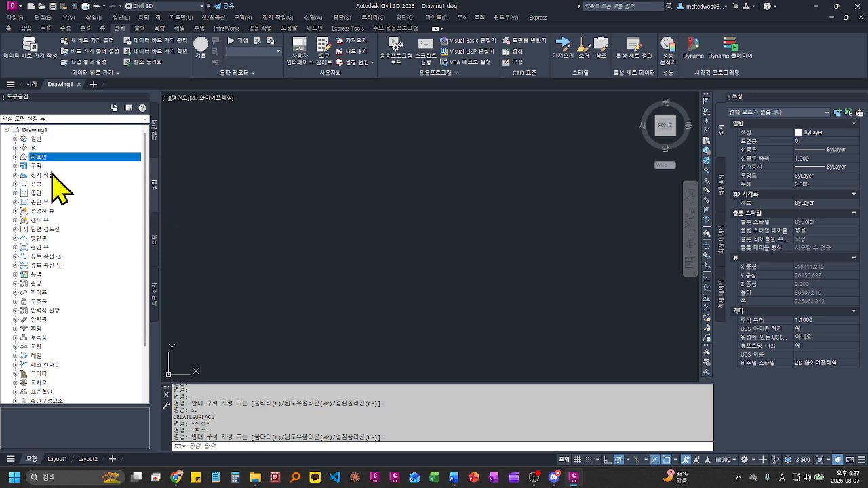
left_click(51, 174)
left_click(51, 184)
left_click(54, 202)
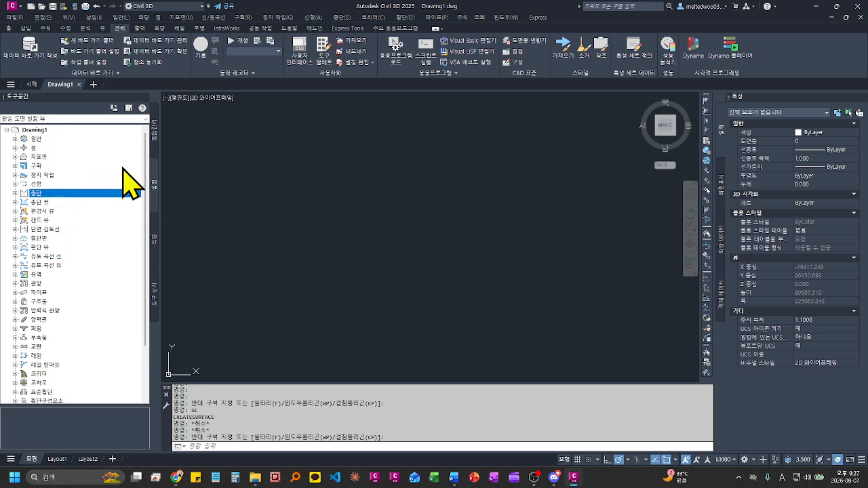
Step: Compare the Toolspace Prospector tree with the settings tree and expand the 지표면 (surface) settings category
left_click(155, 150)
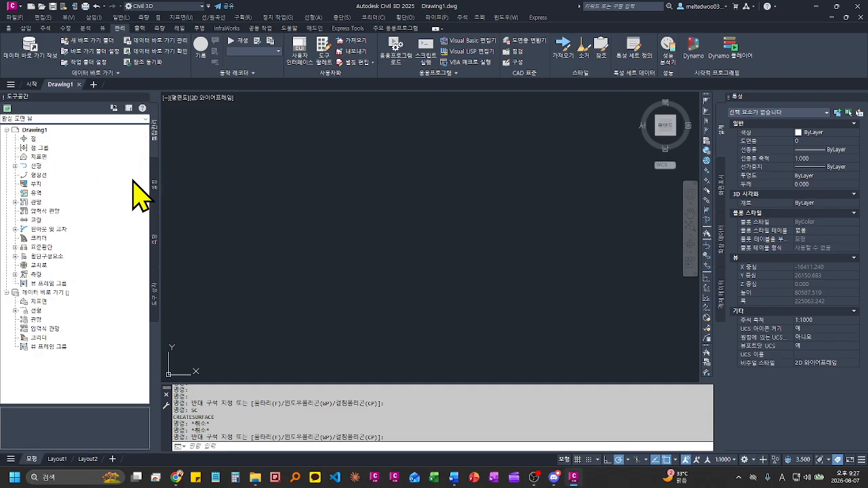
left_click(156, 189)
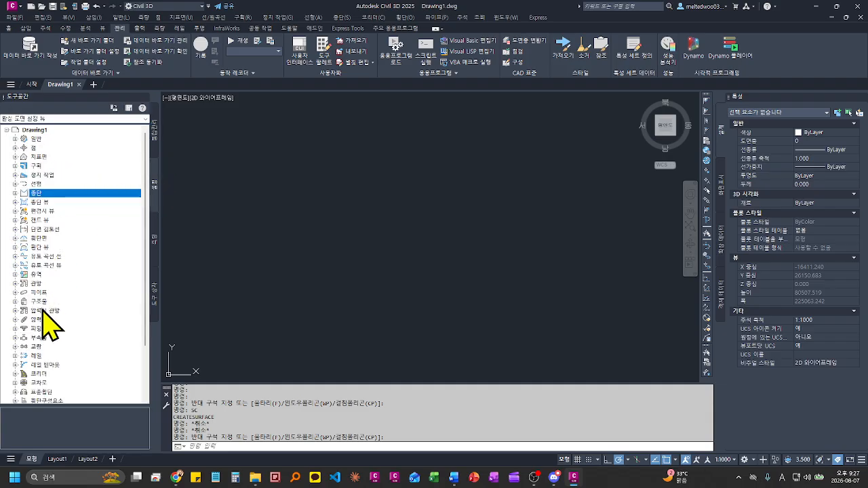
scroll(54, 312, "down", 3)
scroll(55, 317, "up", 3)
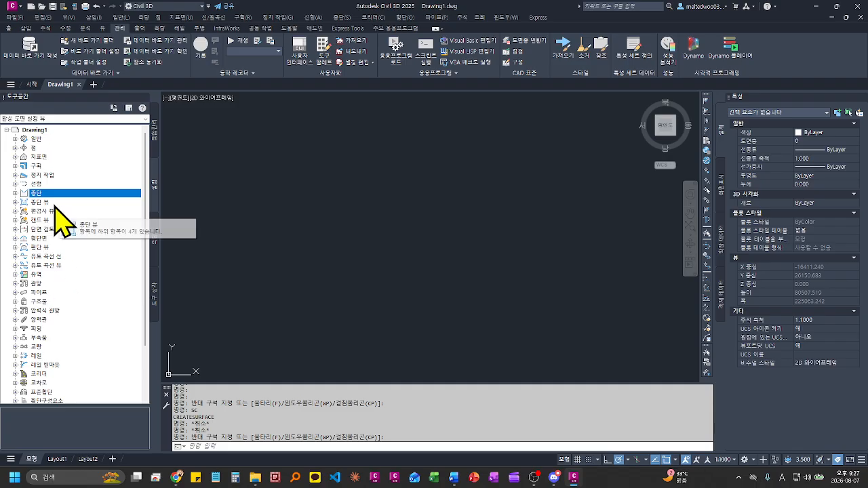
left_click(33, 157)
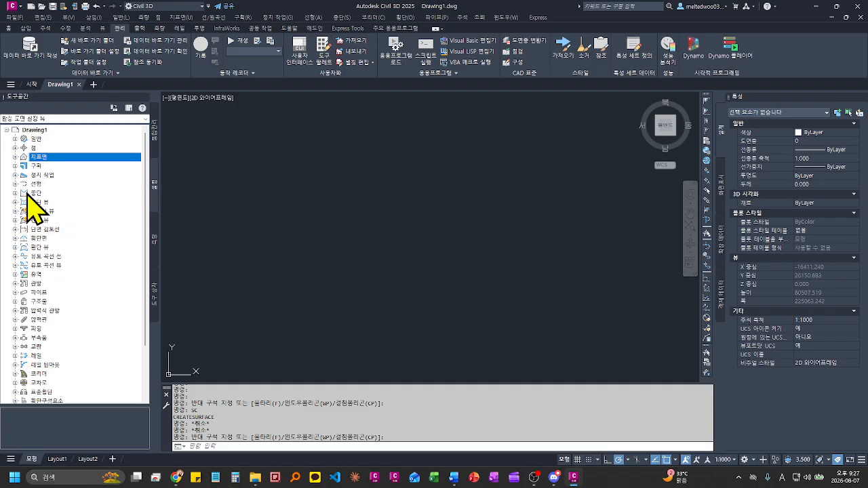
left_click(15, 156)
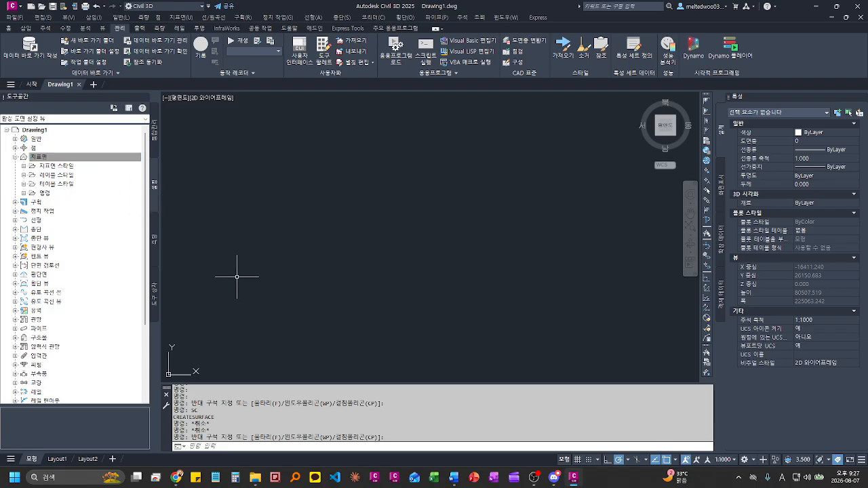
Step: Switch to Notepad, replace the shortcut note with a blank one, maximize the window and enlarge the text display
left_click(215, 477)
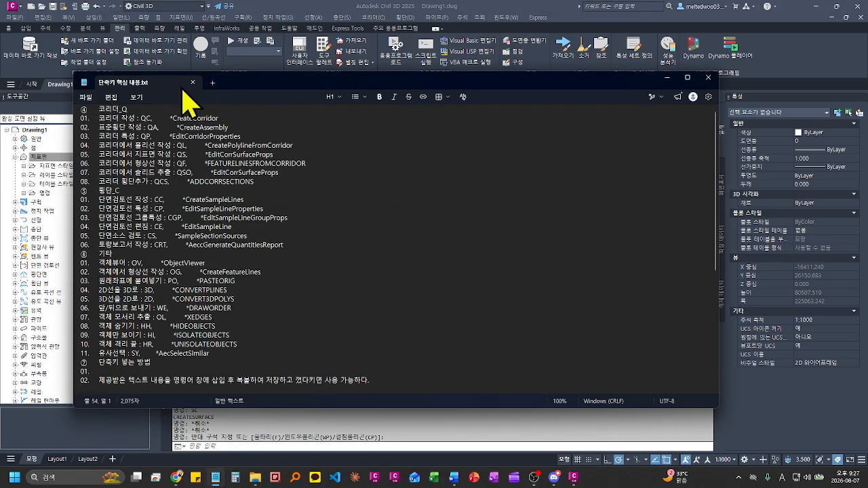
left_click(211, 83)
left_click(196, 83)
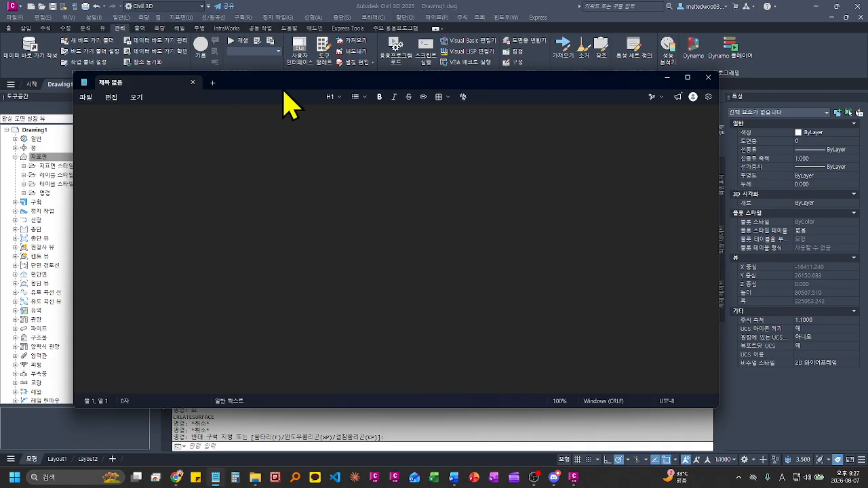
double_click(287, 81)
scroll(279, 196, "up", 4, "ctrl")
scroll(278, 200, "up", 5, "ctrl")
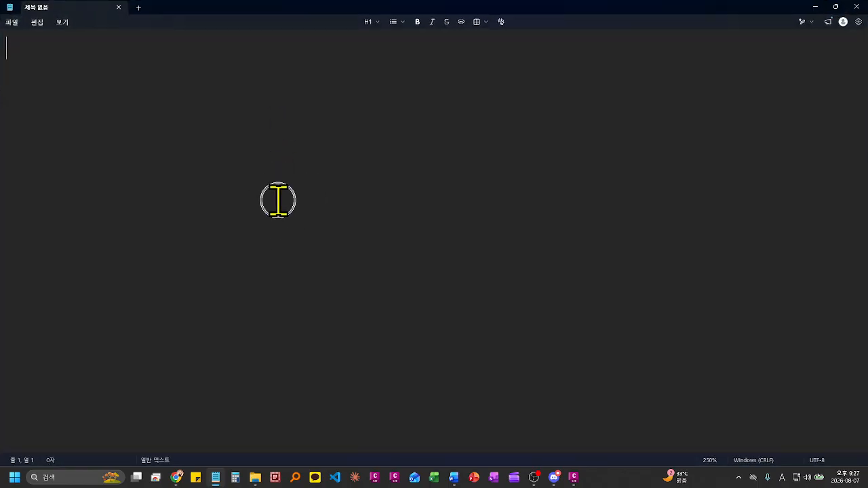
Step: Enter Civil 3D as the first line of the blank note
key("Hangul")
type("챠파")
key("BackSpace")
key("BackSpace")
key("BackSpace")
key("Hangul")
type("Civil 3D ")
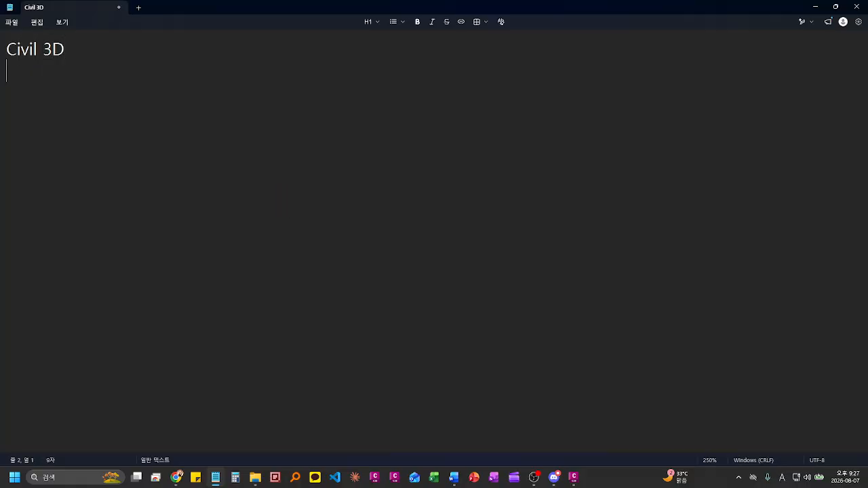
Step: Add the headings 레이블 and 스타일 below the Civil 3D line, separated by blank lines
type("fpd")
key("BackSpace")
key("Hangul")
type("레이")
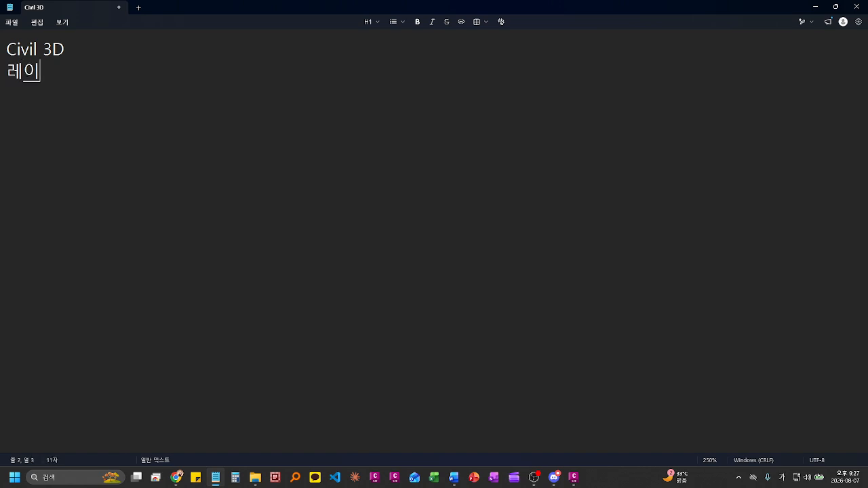
type("블")
key("Return")
type("스타일")
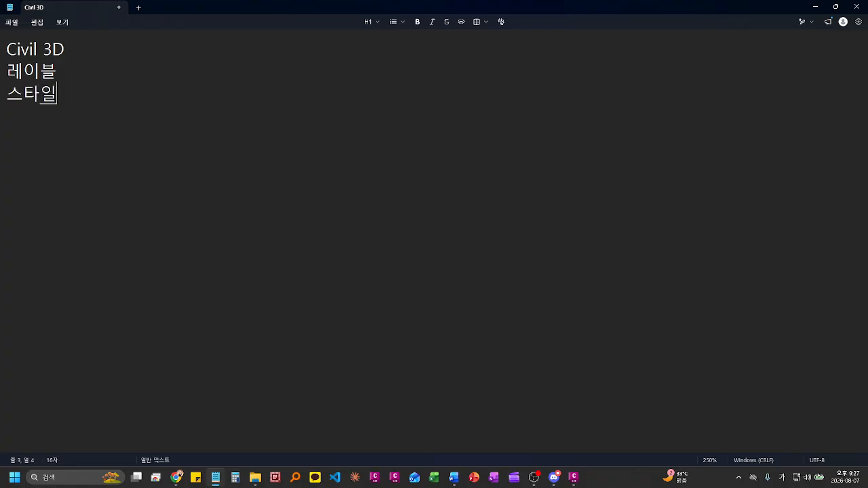
key("Return")
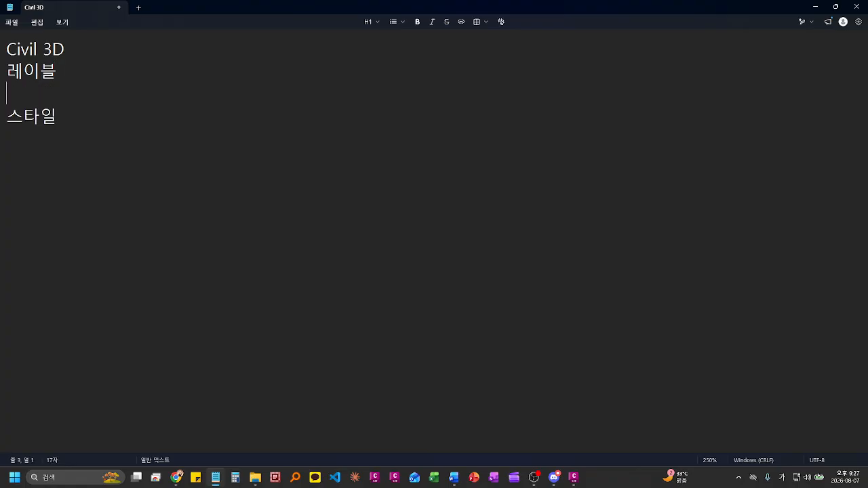
key("Return")
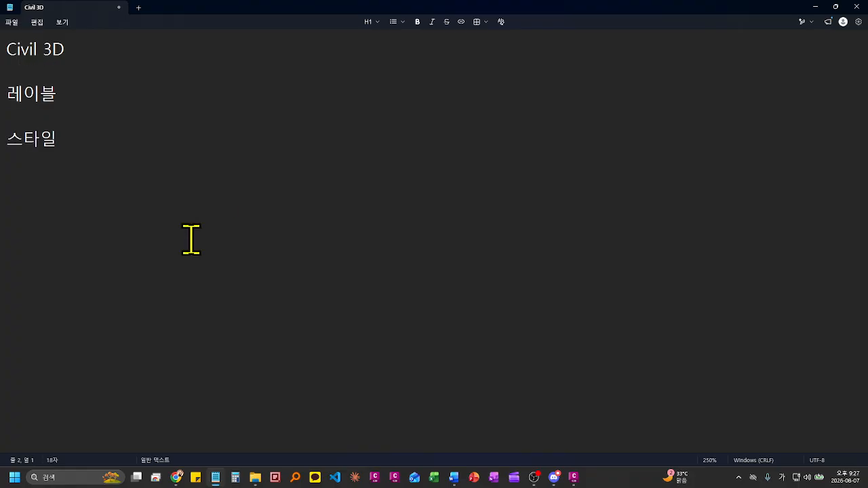
Step: Enlarge the note's display further and add a dash bullet line under each of the 레이블 and 스타일 headings
scroll(203, 265, "up", 10, "ctrl")
left_click(210, 227)
left_click(169, 179)
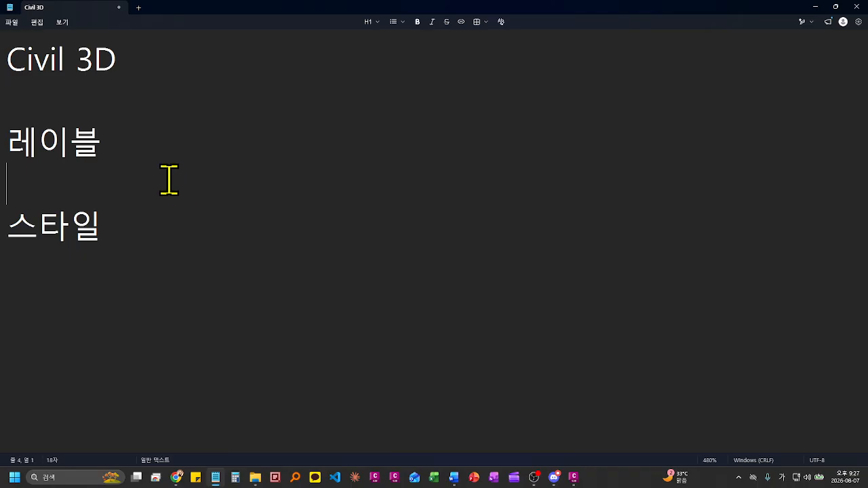
type("-")
key("Return")
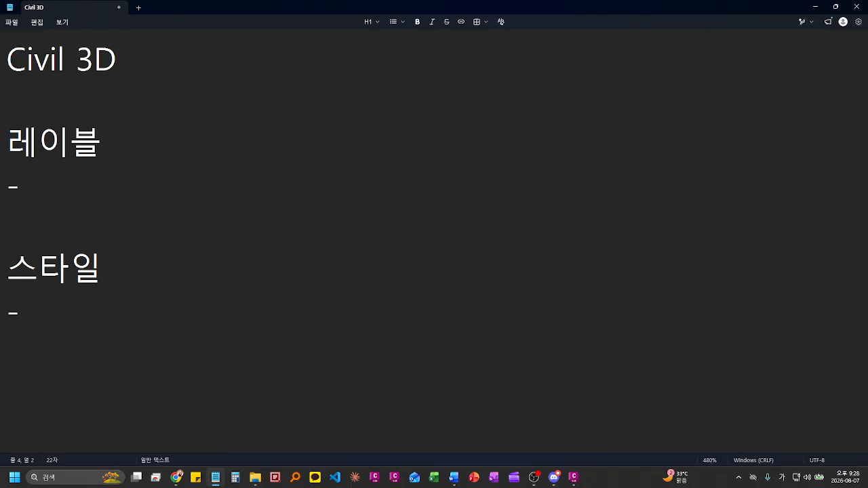
Step: Describe 레이블 in its bullet line as "정보를 표시해주는 것"
type("정보를 표시")
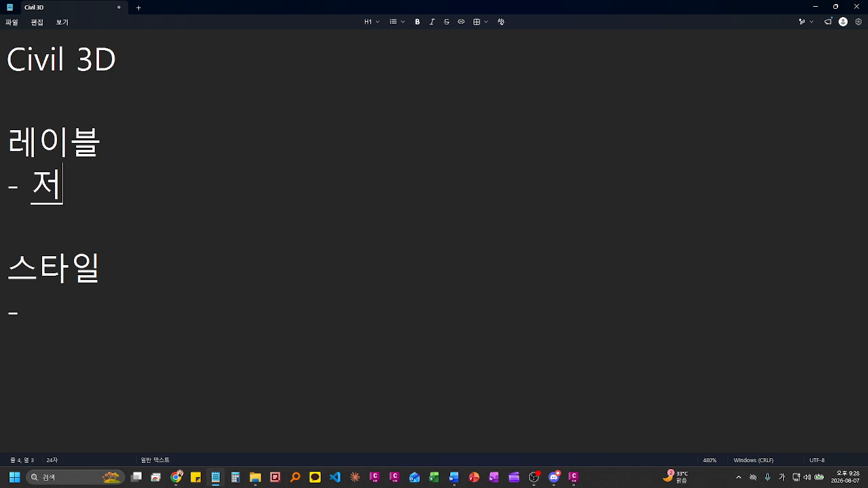
type("해주느 것")
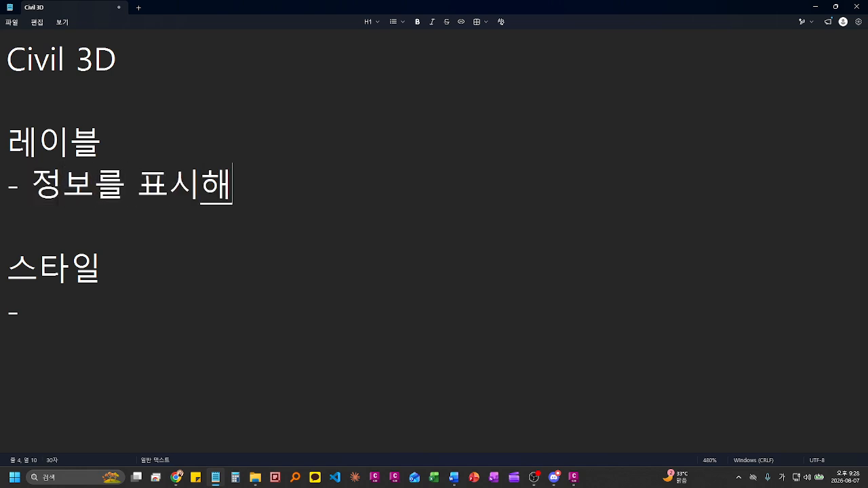
key("BackSpace")
key("BackSpace")
key("BackSpace")
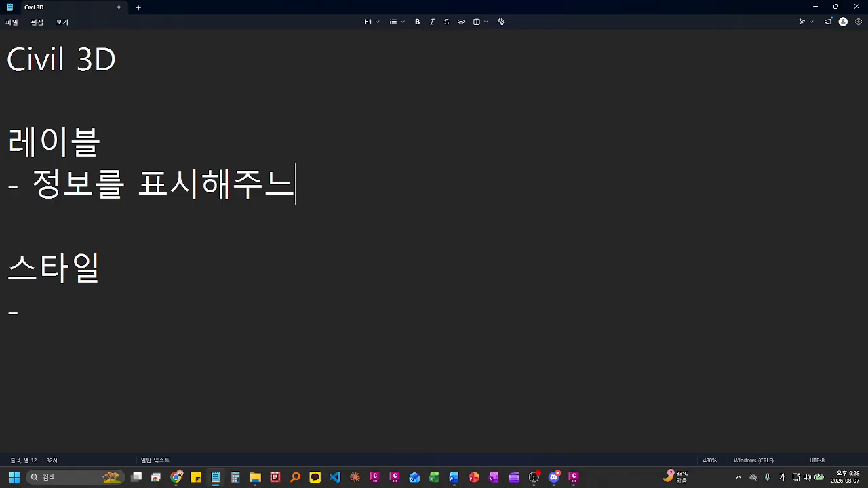
key("BackSpace")
type("는 것")
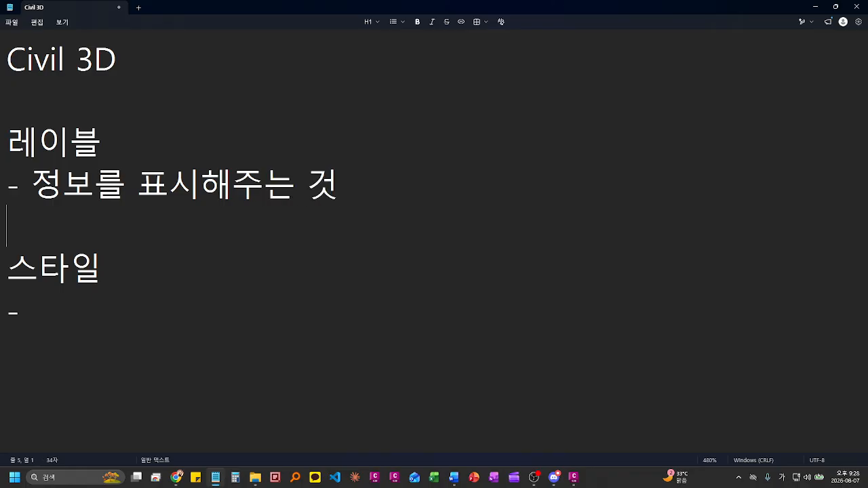
Step: Describe 스타일 in its bullet line as "객체를 표현하는 것"
type("객체를 표혀")
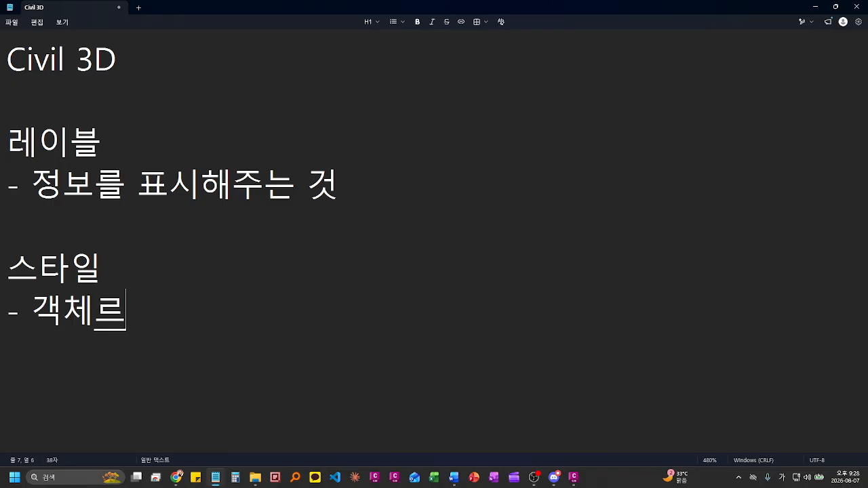
type("ㄴ하는 것")
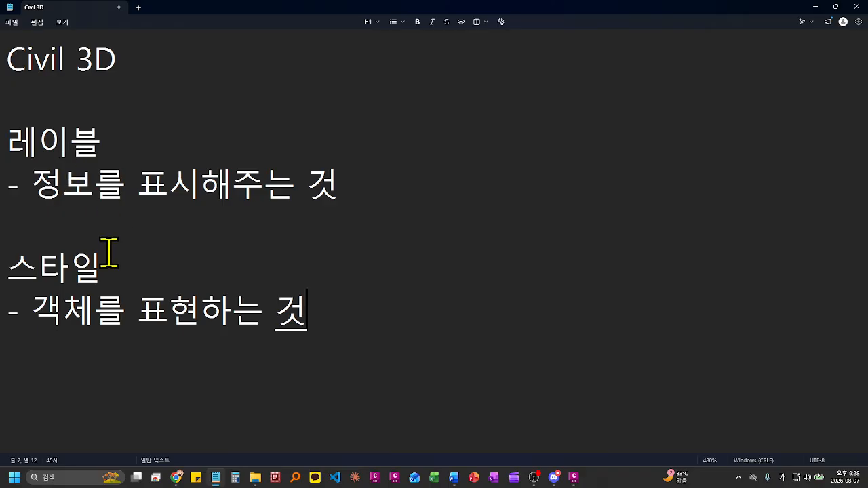
left_click(42, 313)
left_click(191, 318)
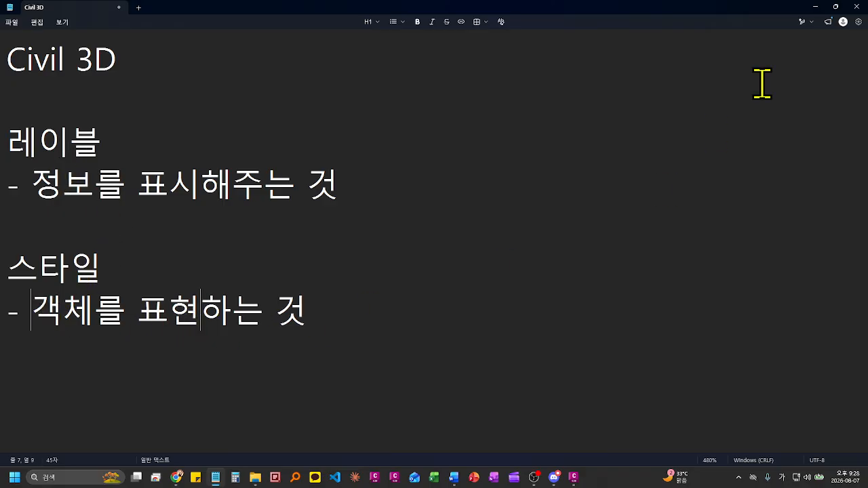
Step: Return to Civil 3D, expand 지표면 스타일 under 지표면 in the settings tree and widen the Toolspace to fit the style names
left_click(815, 7)
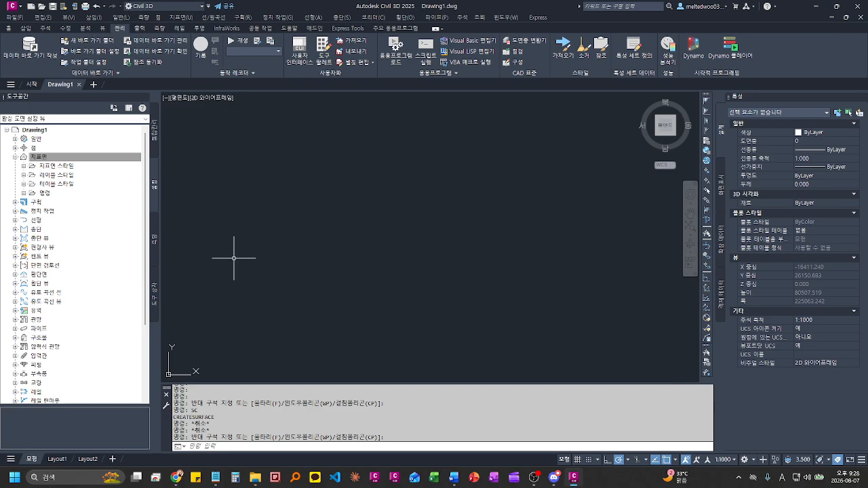
left_click(56, 165)
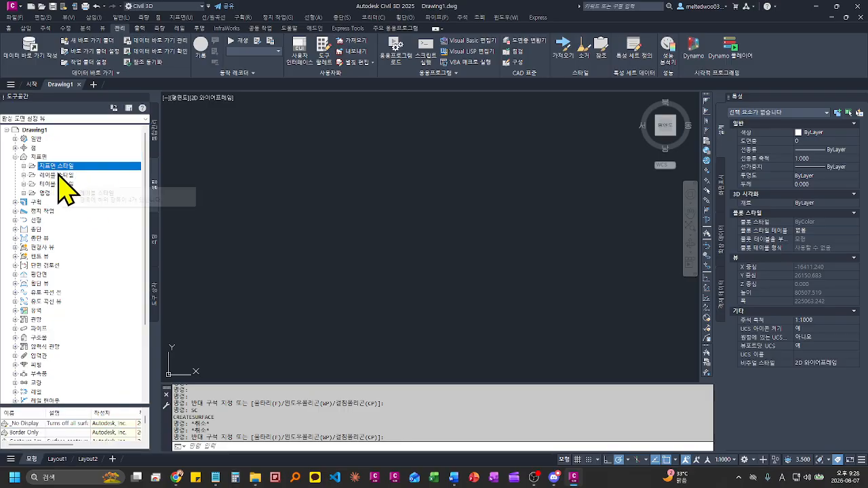
left_click(23, 166)
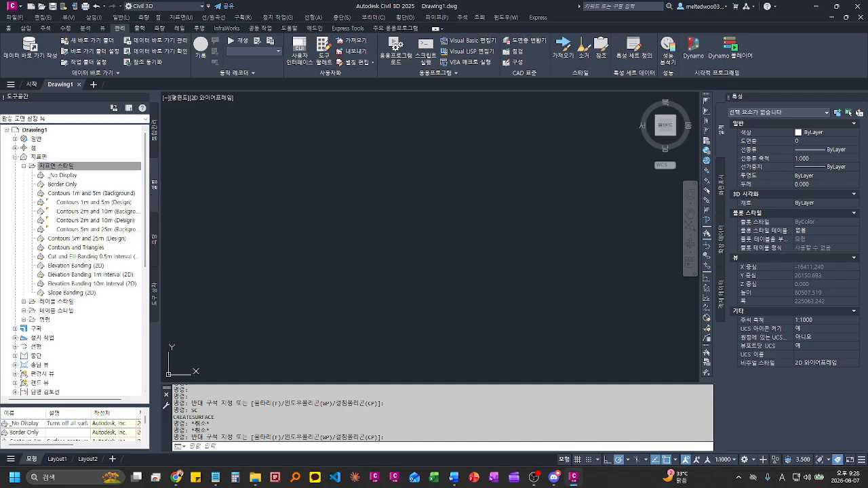
left_click(162, 206)
left_click_drag(162, 210, 196, 208)
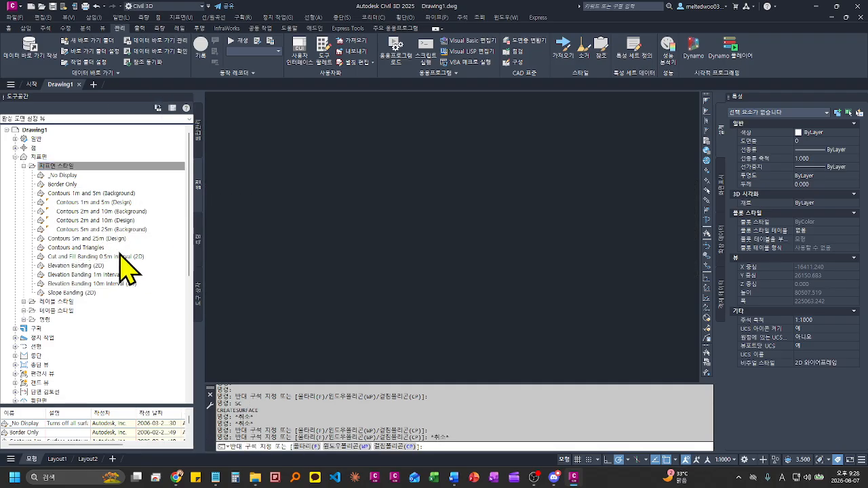
Step: Look through the 1m and 5m and the 2m and 10m contour styles, both Background and Design, among the surface styles
left_click(87, 194)
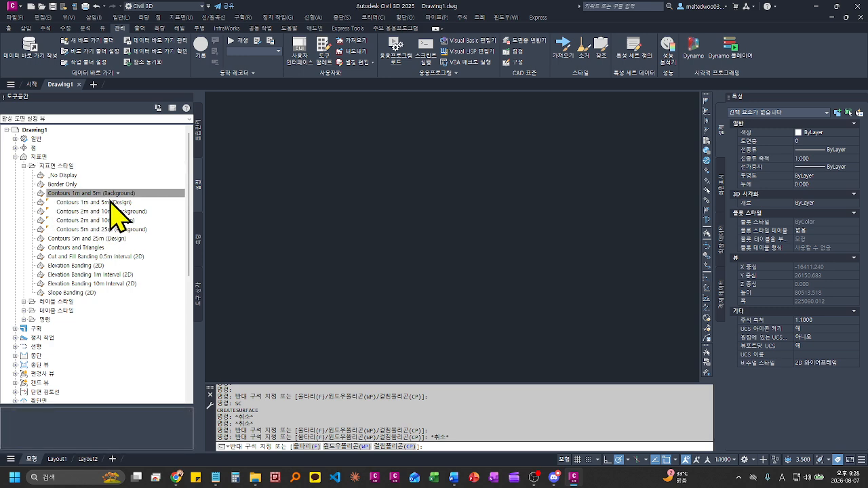
left_click(112, 202)
left_click(114, 221)
left_click(119, 213)
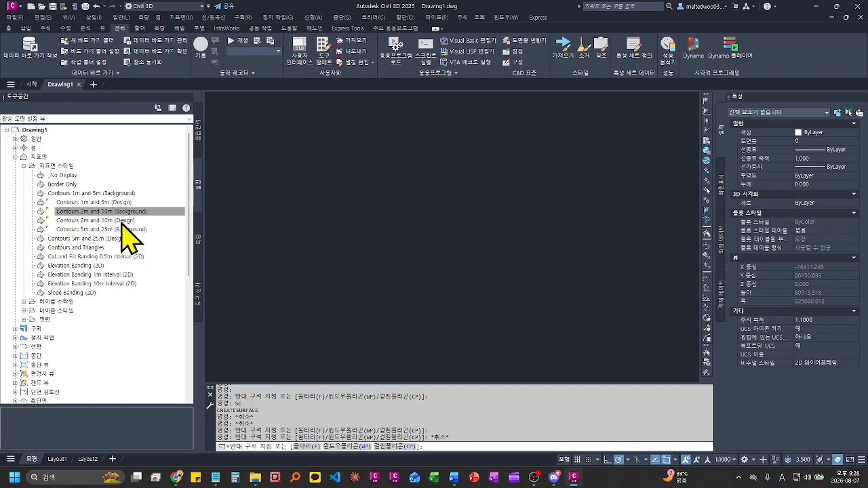
Step: Look through the remaining surface styles, from Contours 2m and 10m (Design) down to the Elevation Banding styles
left_click(127, 220)
left_click(128, 241)
left_click(108, 265)
left_click(102, 274)
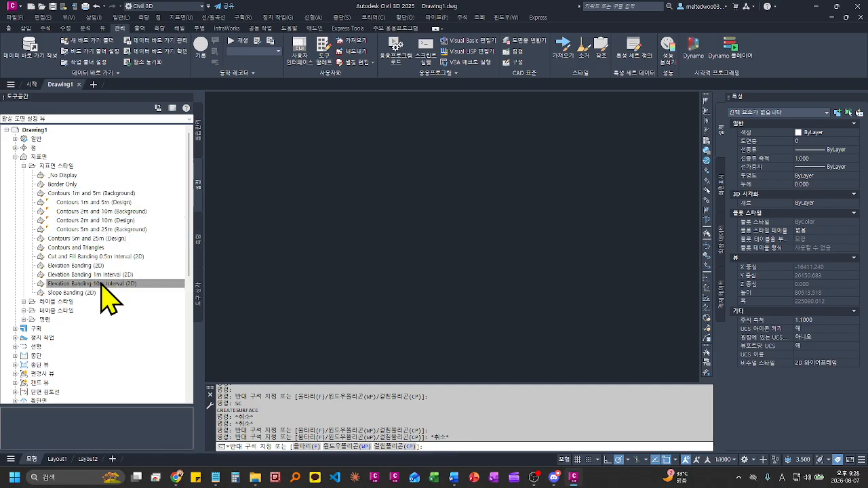
left_click(92, 266)
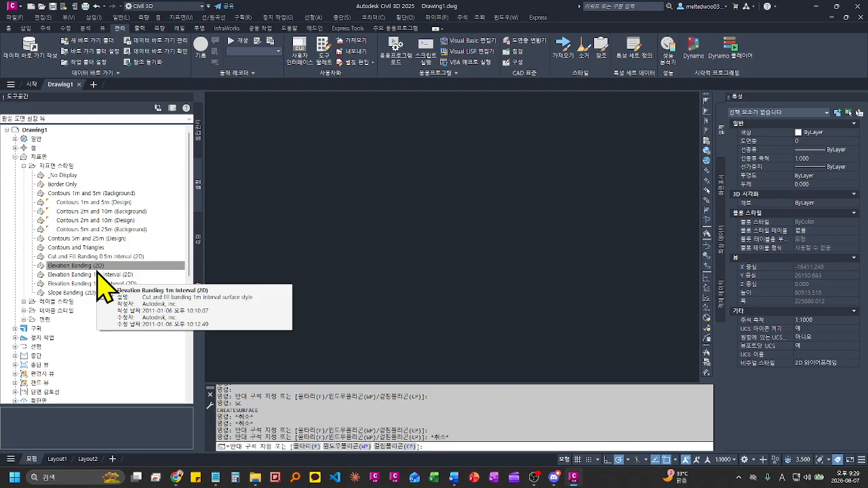
Step: Start a new surface style under 지표면 스타일, name it Test and open its 화면표시 settings
right_click(79, 168)
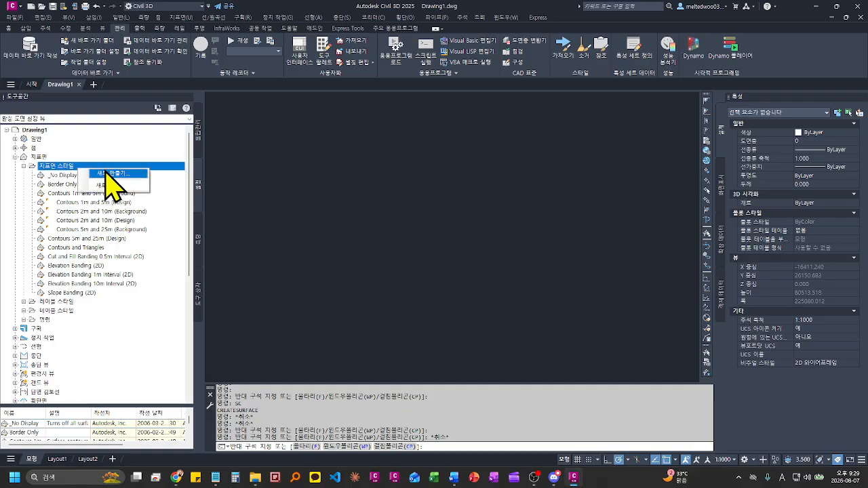
left_click(106, 174)
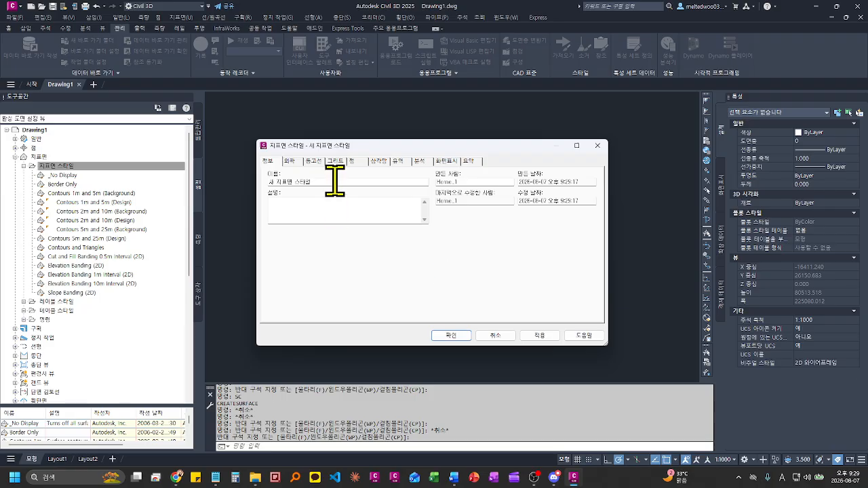
left_click_drag(333, 180, 194, 209)
type("ㅍ")
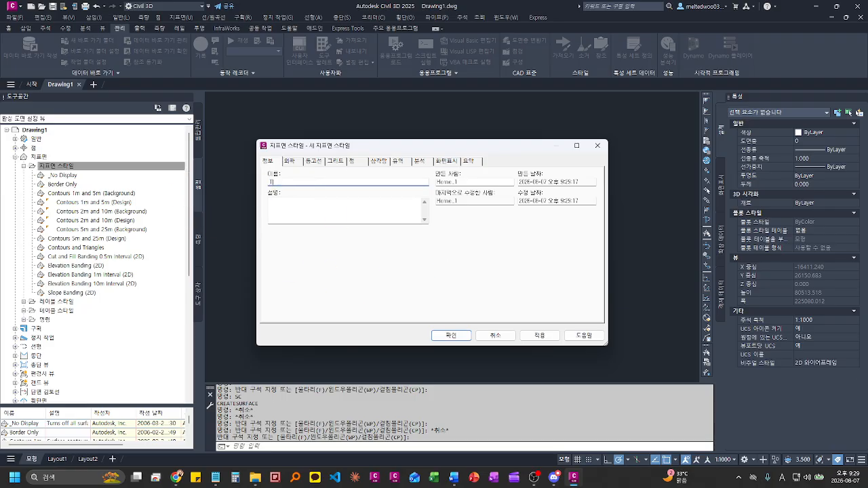
left_click(453, 161)
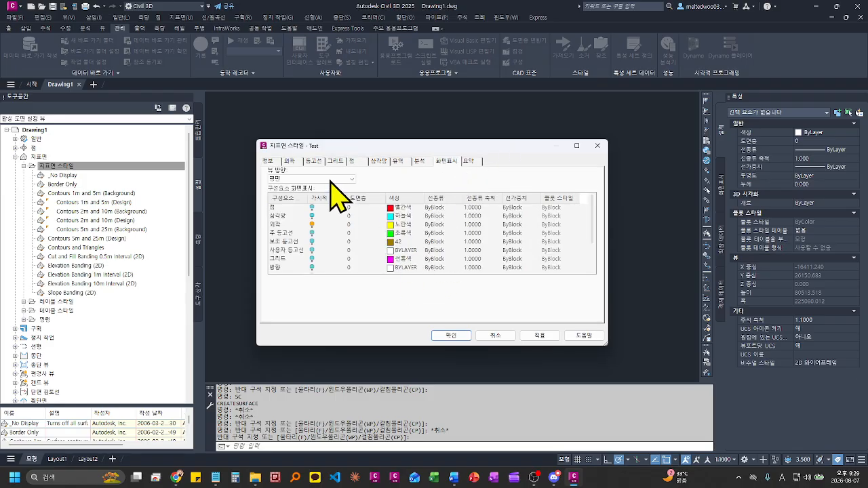
Step: Review the Test style's 외곽, 등고선, 그리드, 점 and 삼각망 settings and return to its 화면표시 settings
left_click(299, 162)
left_click(315, 161)
left_click(334, 162)
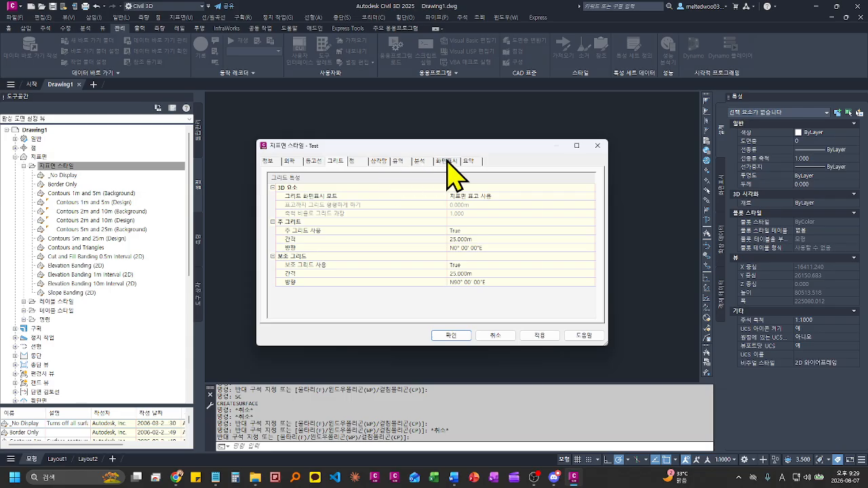
left_click(360, 163)
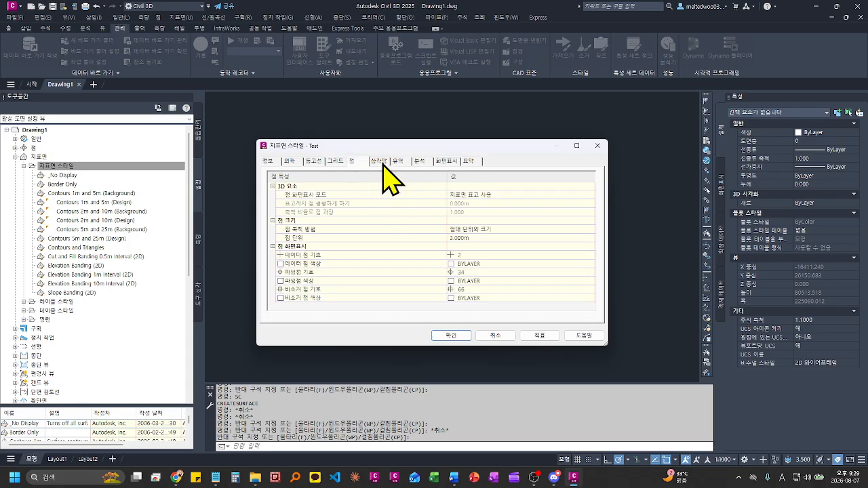
left_click(379, 161)
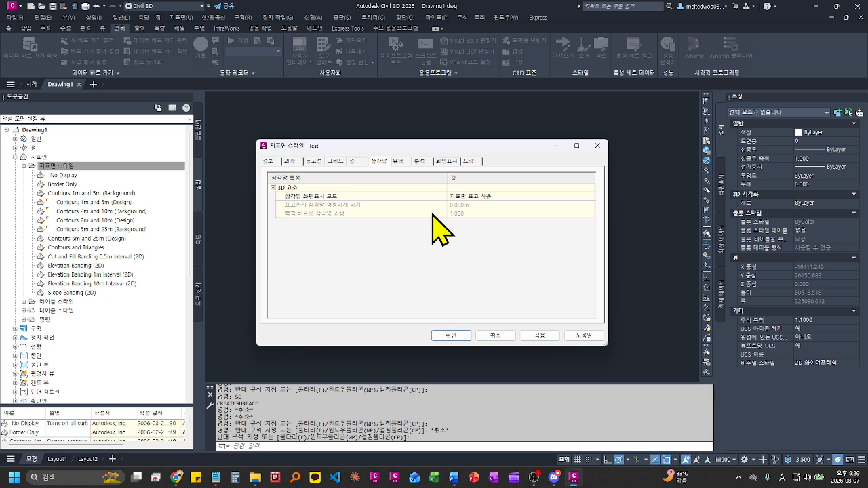
left_click(446, 162)
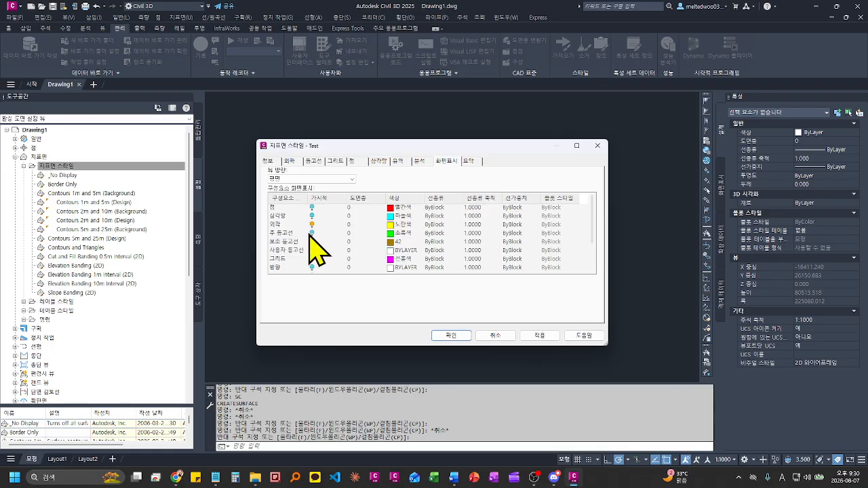
Step: Try the layer selection and a BYLAYER color for the 점 component, cancelling both choices and the new surface style
left_click(351, 208)
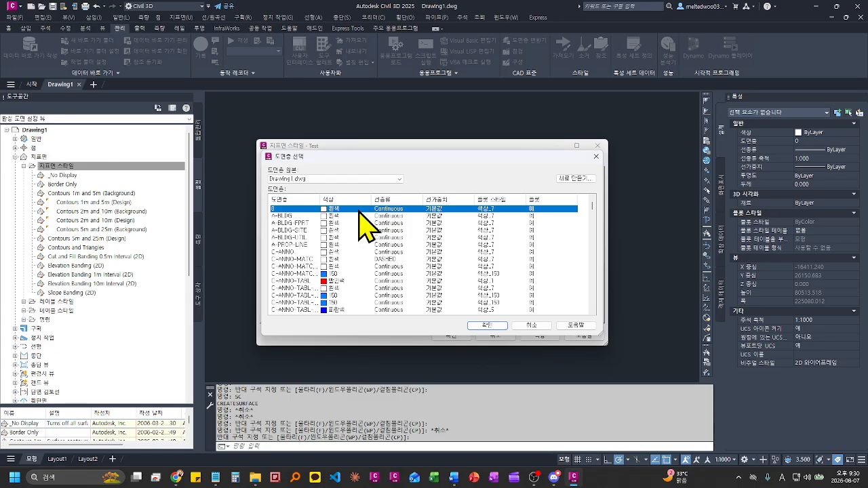
left_click(530, 326)
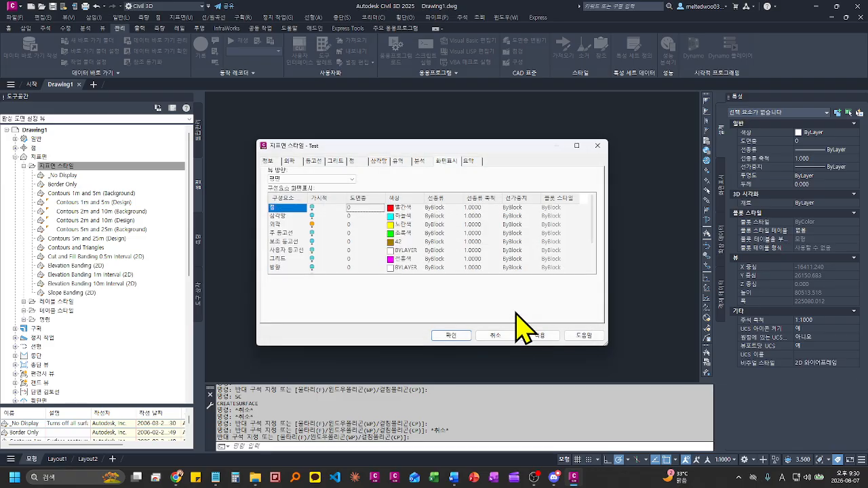
left_click(405, 207)
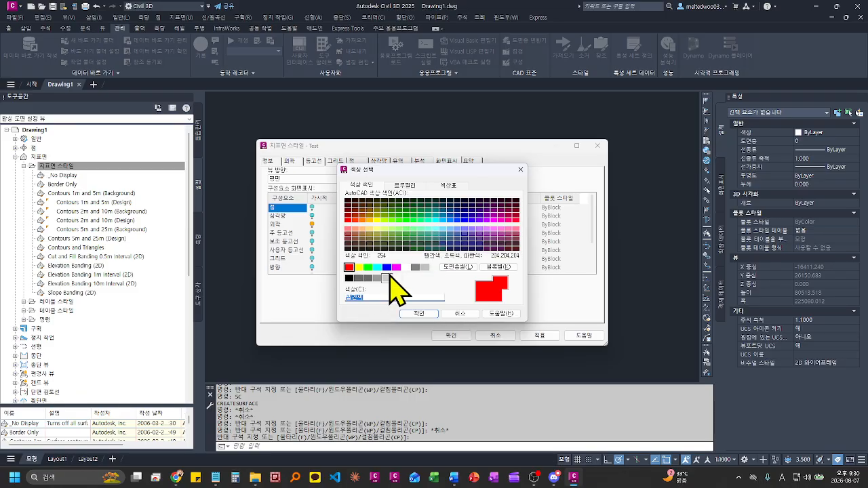
left_click(456, 267)
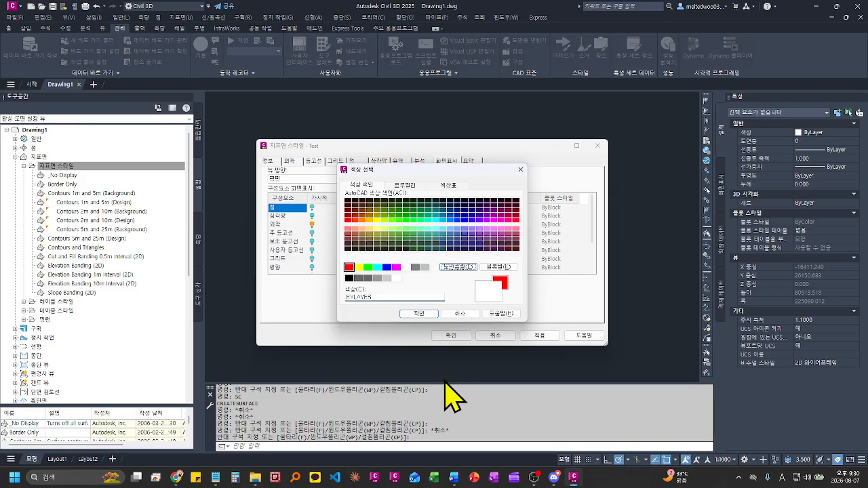
left_click(463, 313)
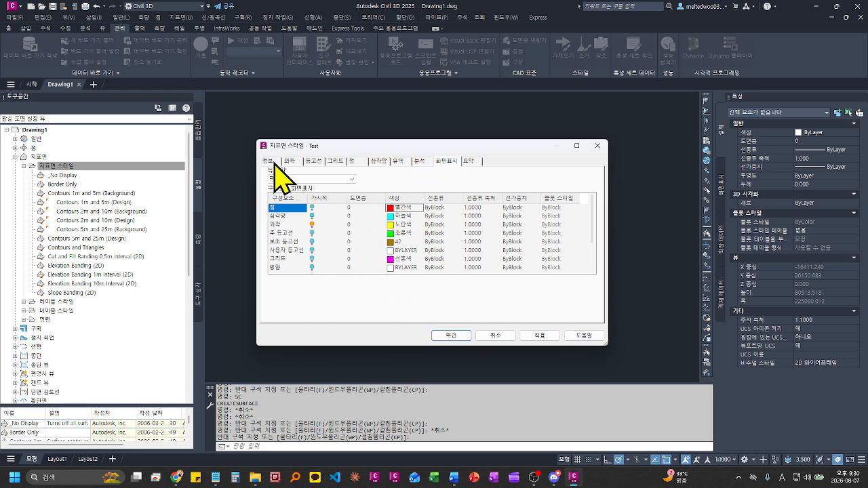
left_click(494, 337)
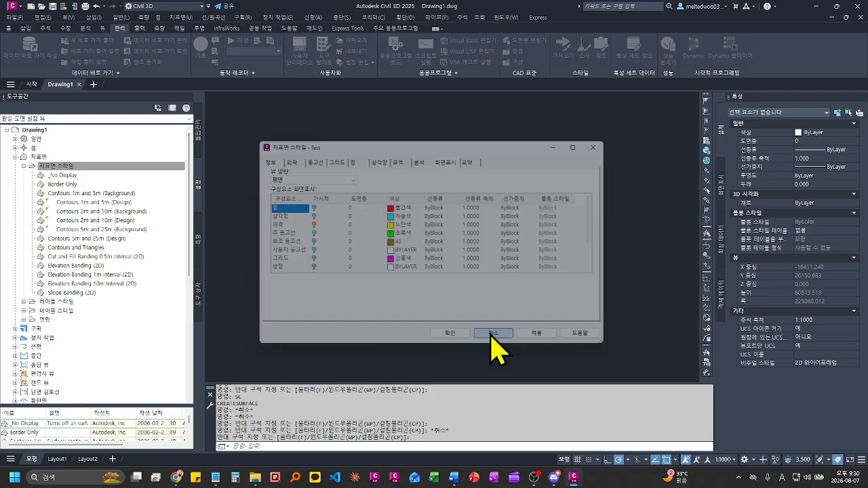
Step: Expand 레이블 스타일 under 지표면 in the settings tree
left_click(280, 230)
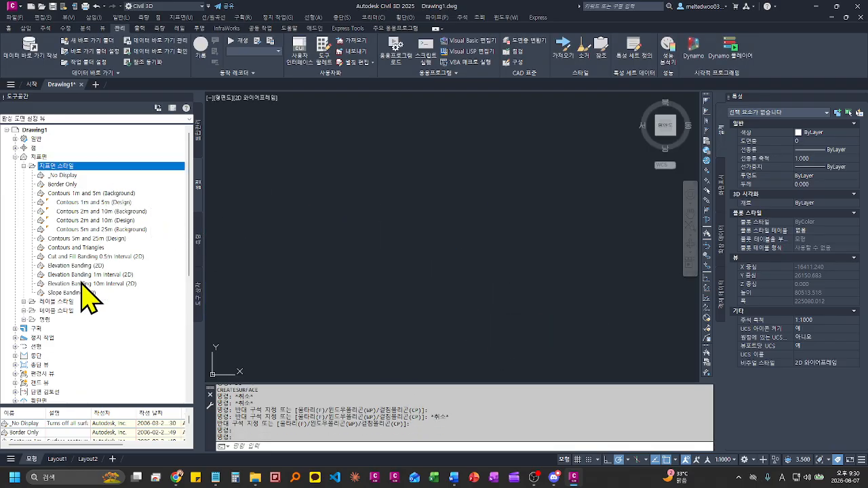
left_click(24, 301)
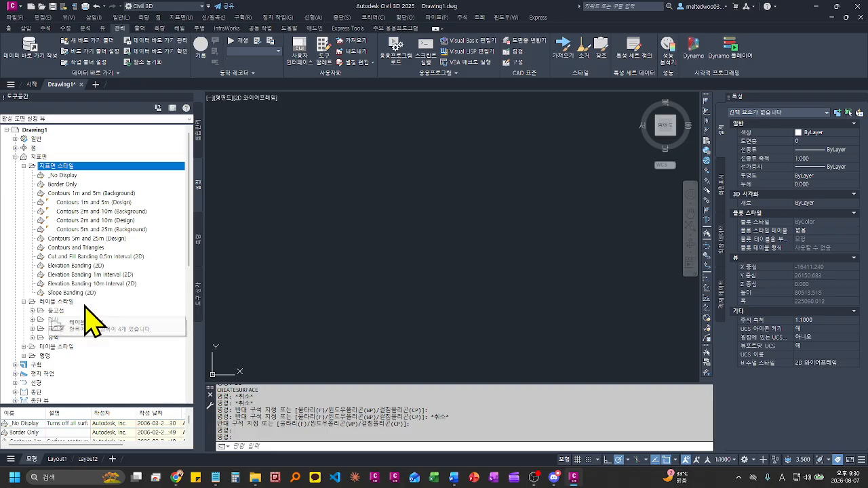
Step: Switch to the Notepad notes and highlight the descriptions of 레이블 and 스타일 to compare them
left_click(229, 479)
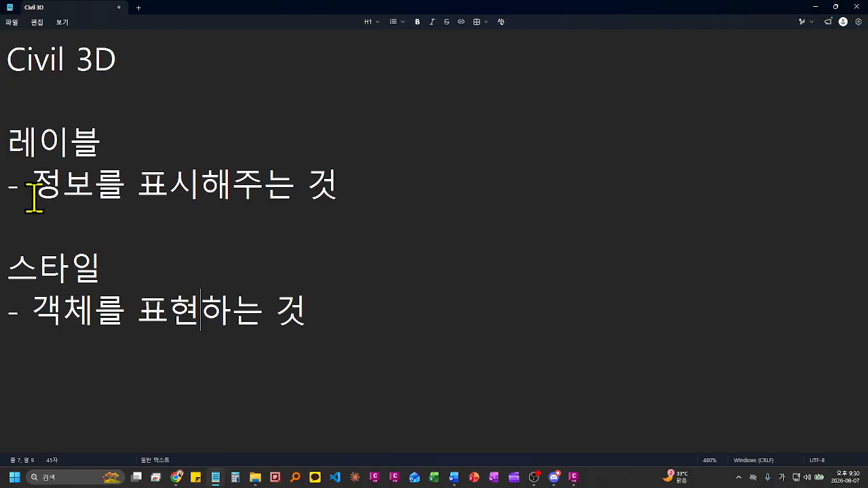
left_click_drag(34, 198, 348, 187)
left_click_drag(8, 309, 391, 310)
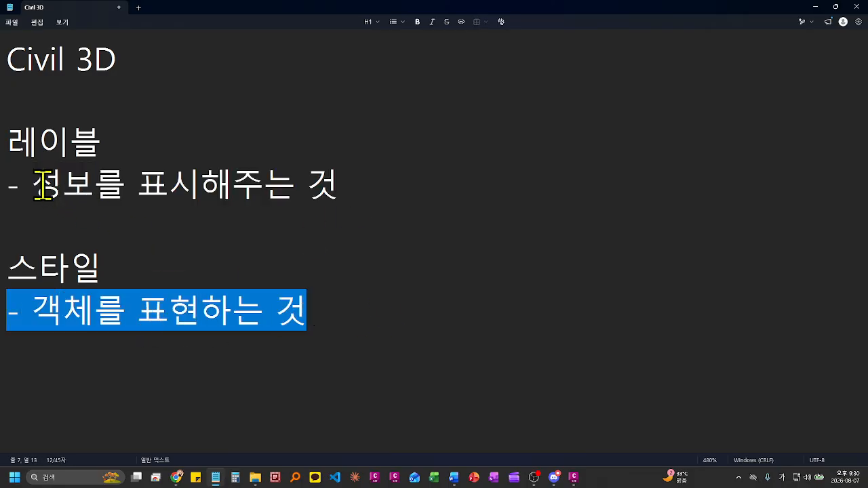
left_click_drag(42, 186, 341, 188)
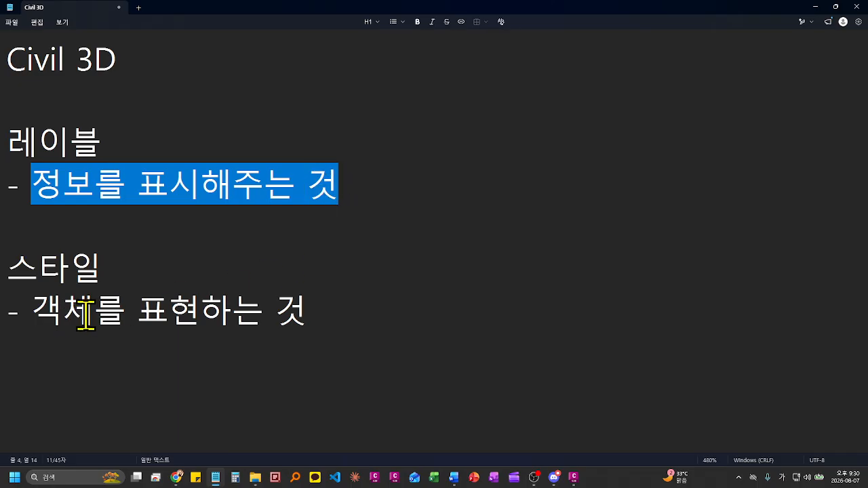
left_click_drag(181, 310, 295, 316)
left_click_drag(31, 310, 210, 305)
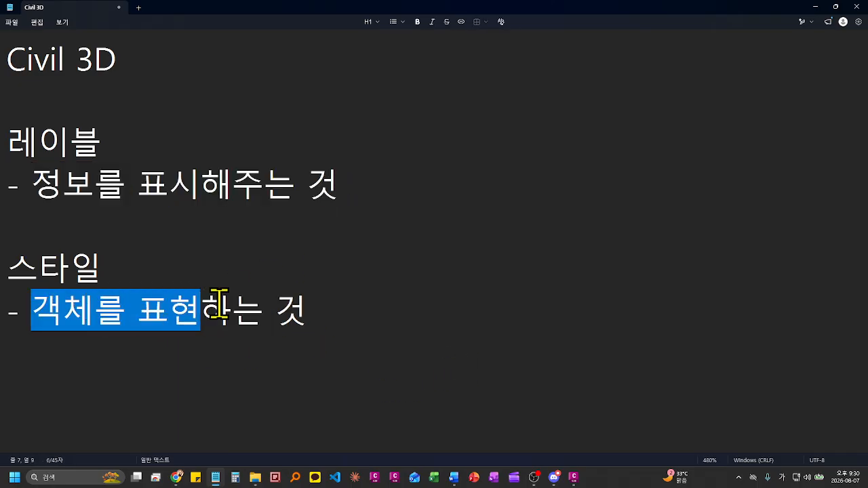
Step: Open the surface contour label style Existing Major Labels for editing, showing its layout settings in an enlarged editor window
left_click(814, 7)
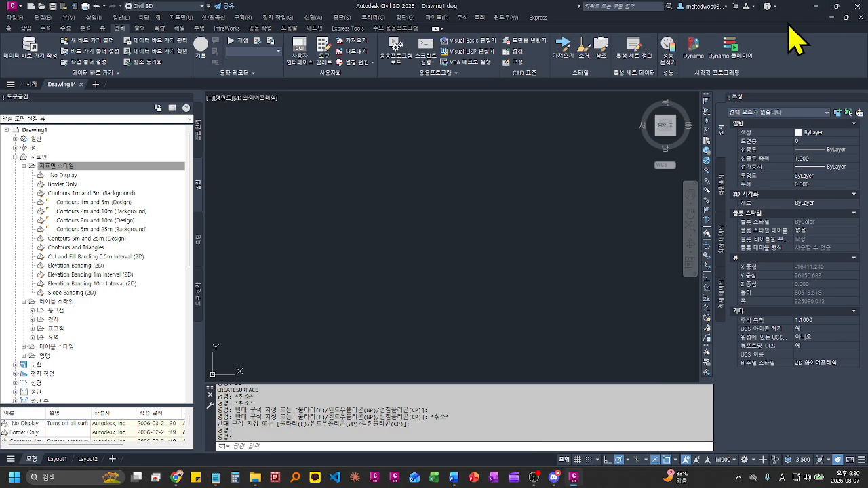
left_click(32, 311)
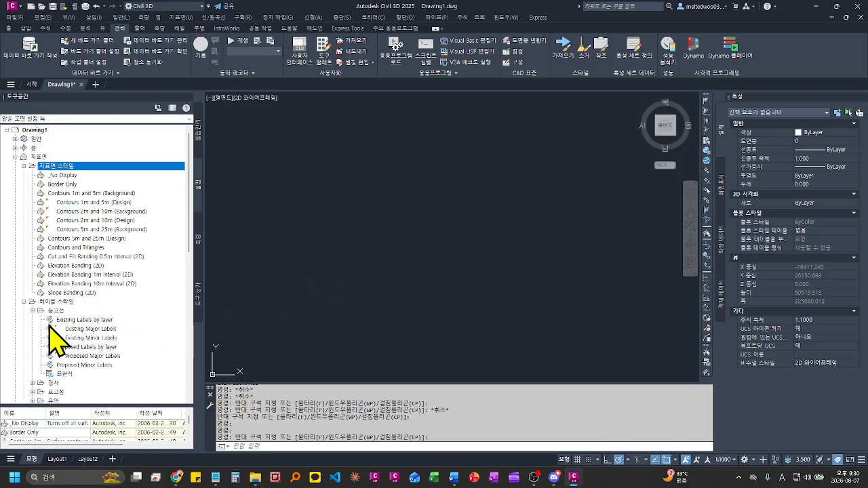
right_click(98, 329)
left_click(125, 337)
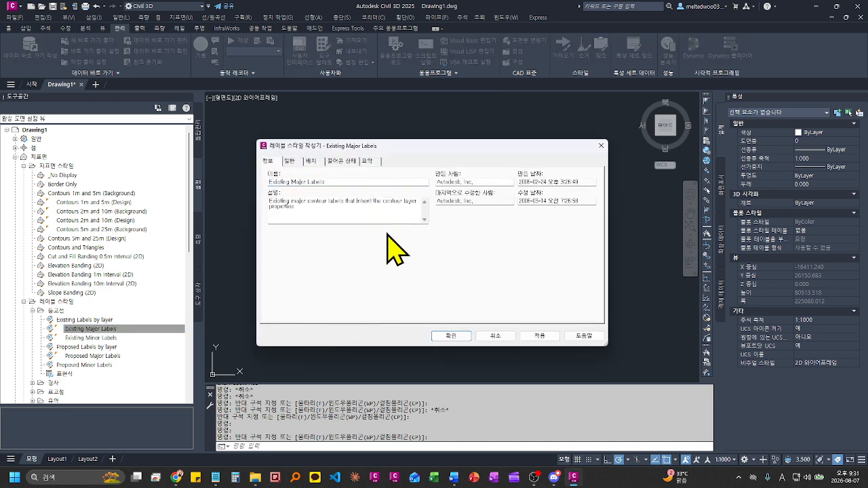
left_click(311, 163)
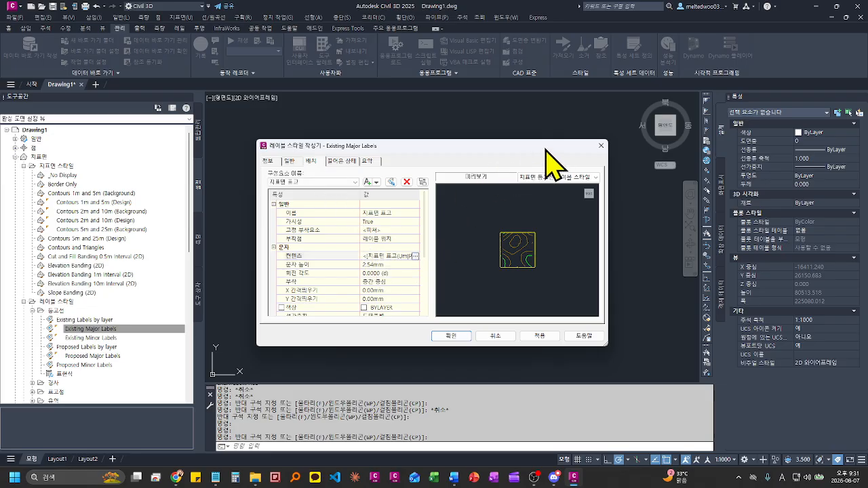
left_click_drag(546, 148, 455, 83)
left_click_drag(520, 277, 743, 353)
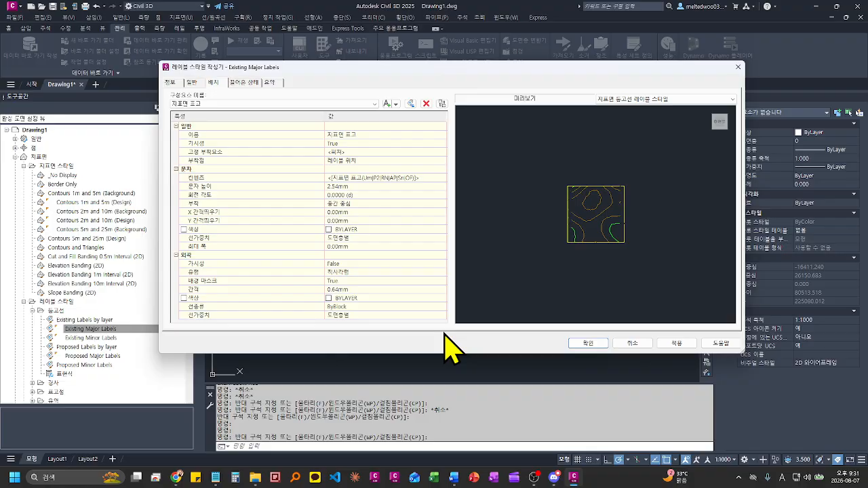
Step: Start the Windows Magnifier, move its bar clear of the label style editor and set its zoom to 200%
key("super+plus")
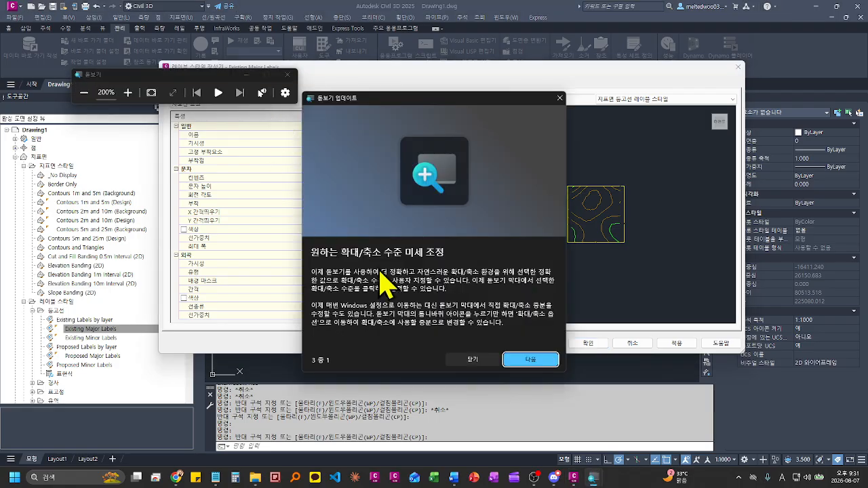
left_click(559, 98)
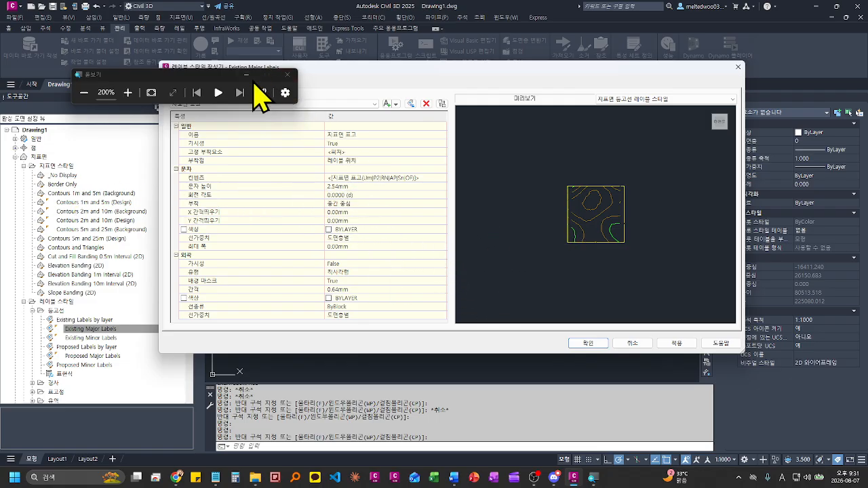
left_click_drag(222, 73, 468, 14)
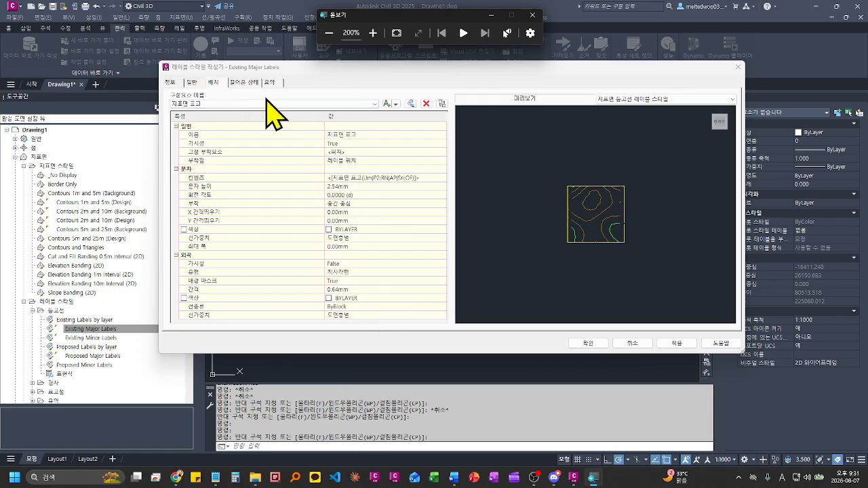
left_click(330, 33)
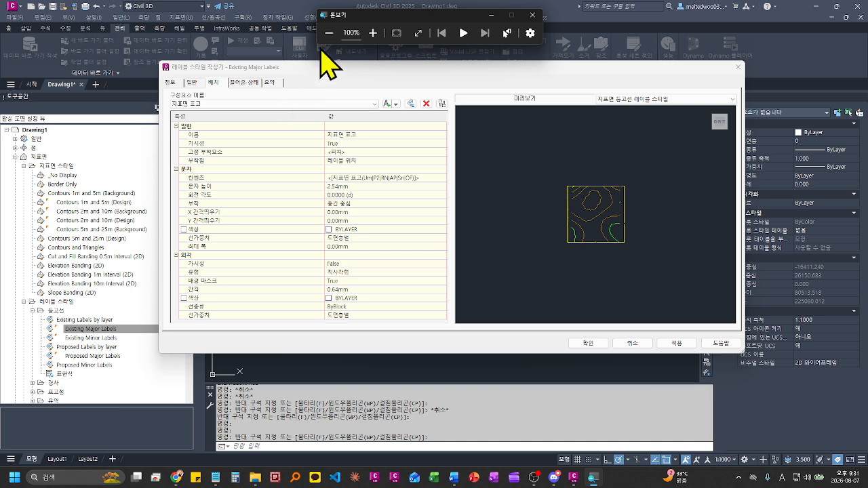
left_click(374, 36)
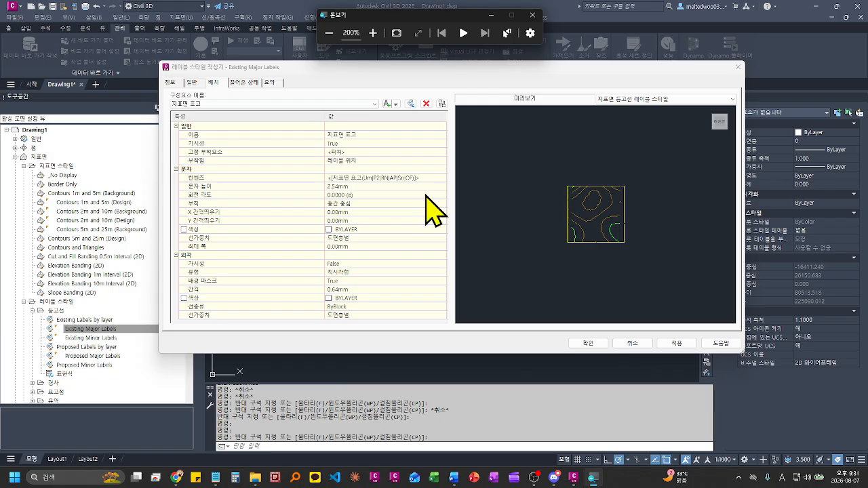
Step: Check the component types that can be added to the label and open its text contents for editing
left_click(442, 180)
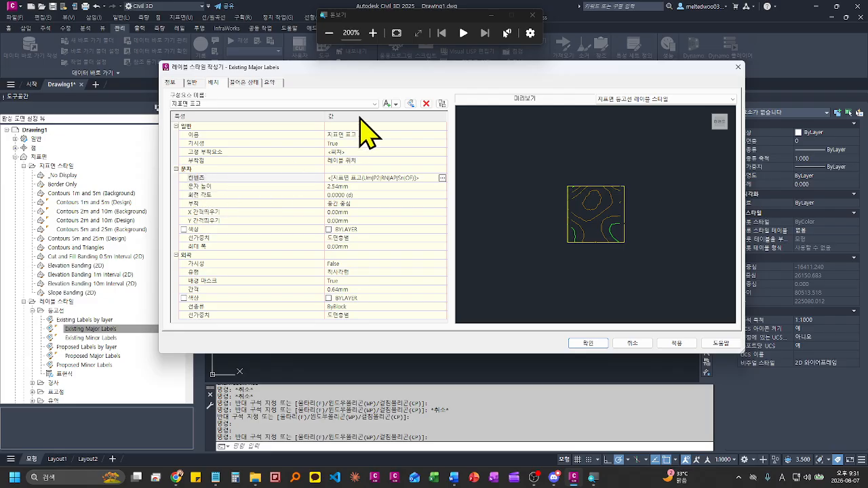
left_click(396, 104)
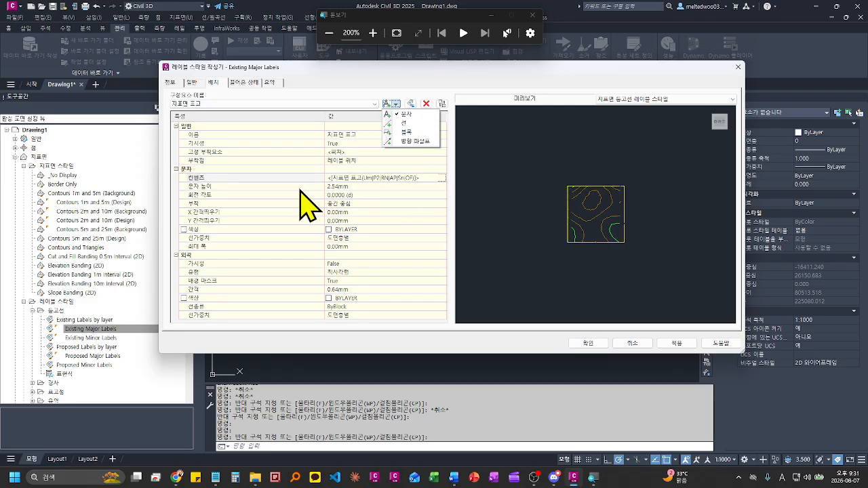
left_click(284, 188)
left_click(442, 179)
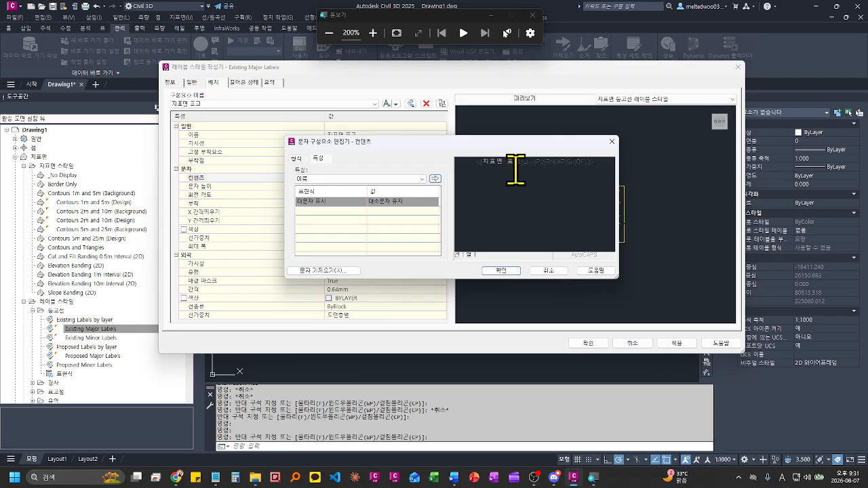
Step: Try replacing the 지표면 표고 field in the label contents with the 이름 property, and close the Magnifier
left_click(421, 179)
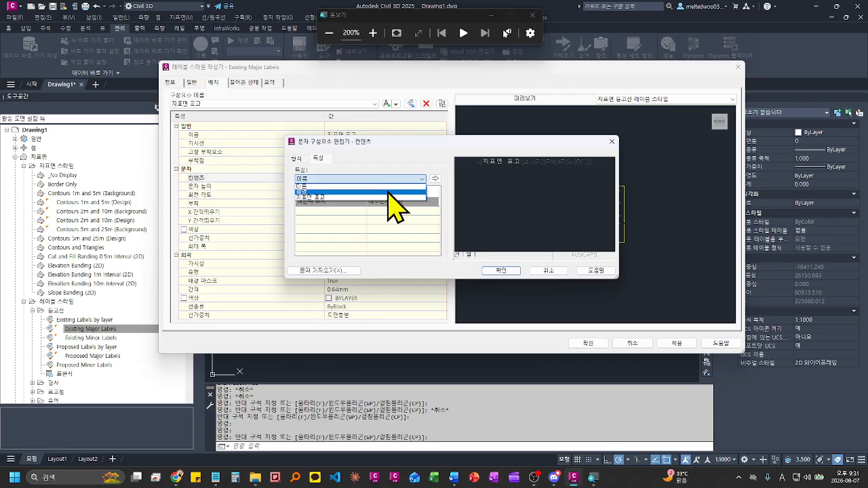
left_click(391, 196)
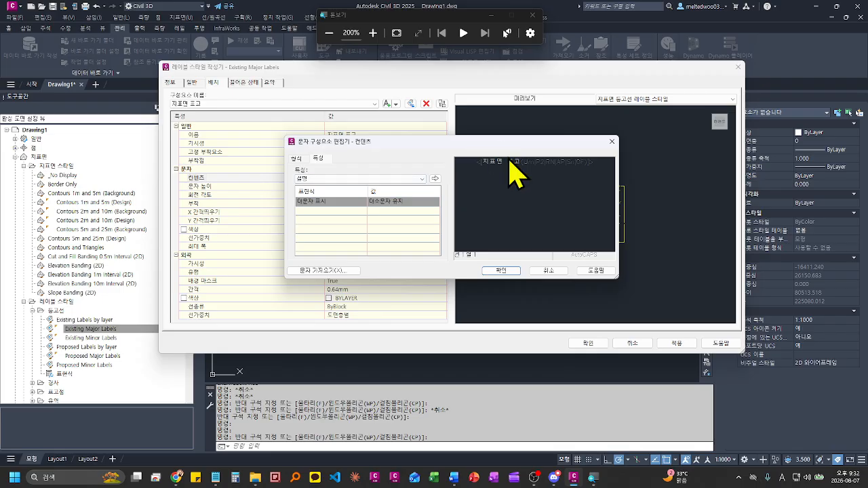
left_click(508, 163)
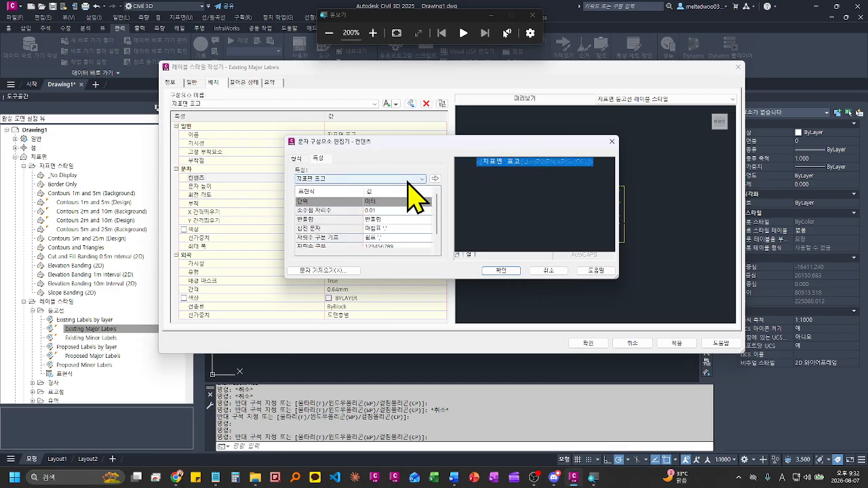
left_click(407, 180)
left_click(403, 197)
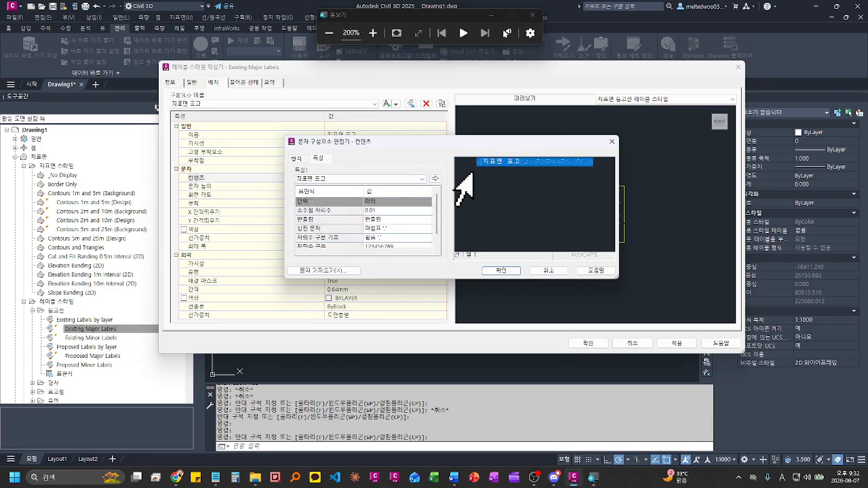
left_click(423, 178)
left_click(421, 187)
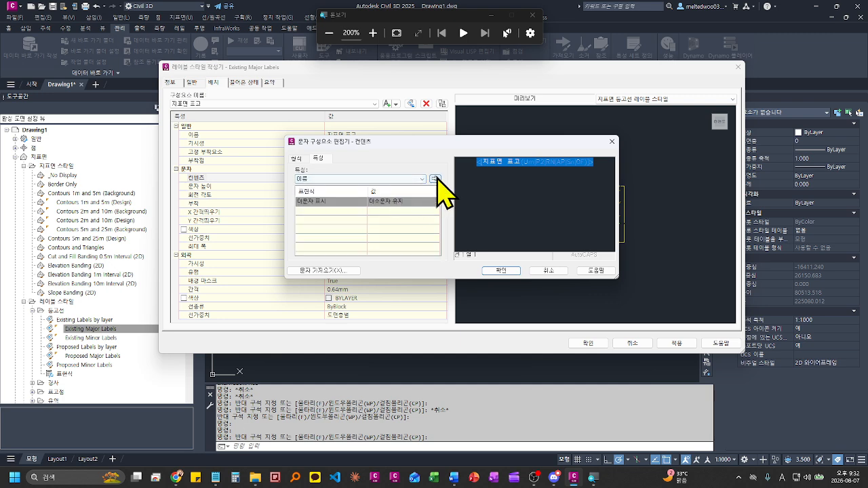
left_click(435, 178)
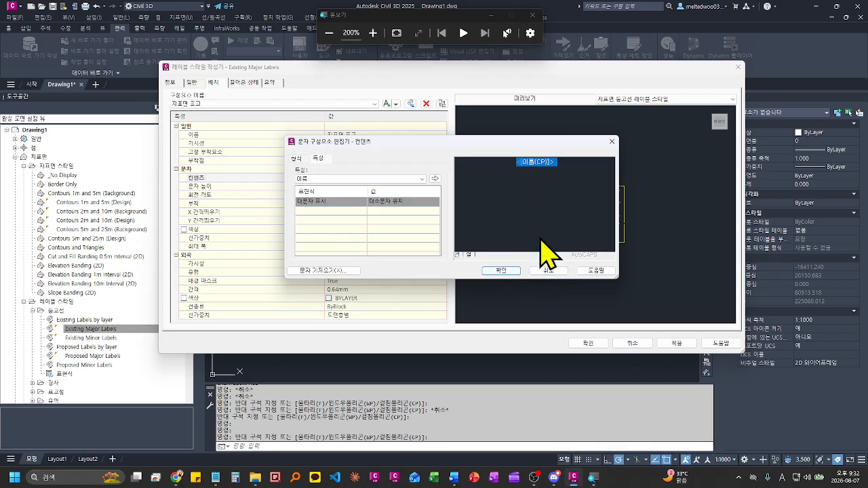
left_click(547, 271)
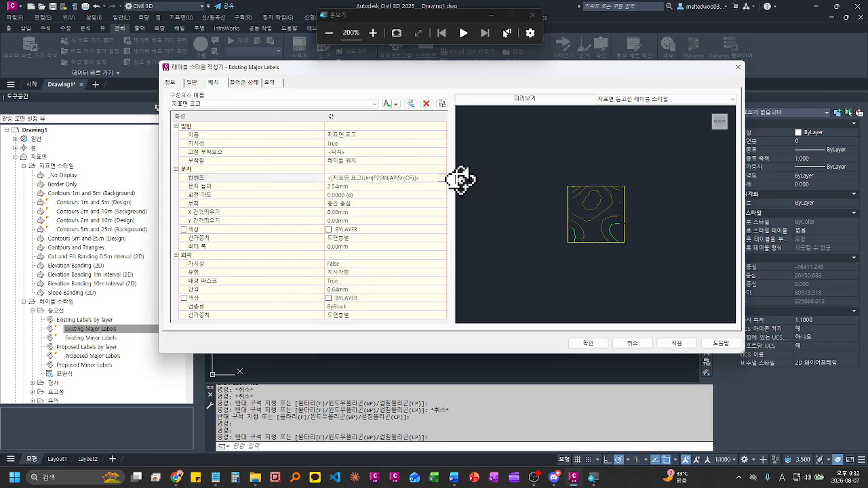
scroll(461, 173, "down", 1)
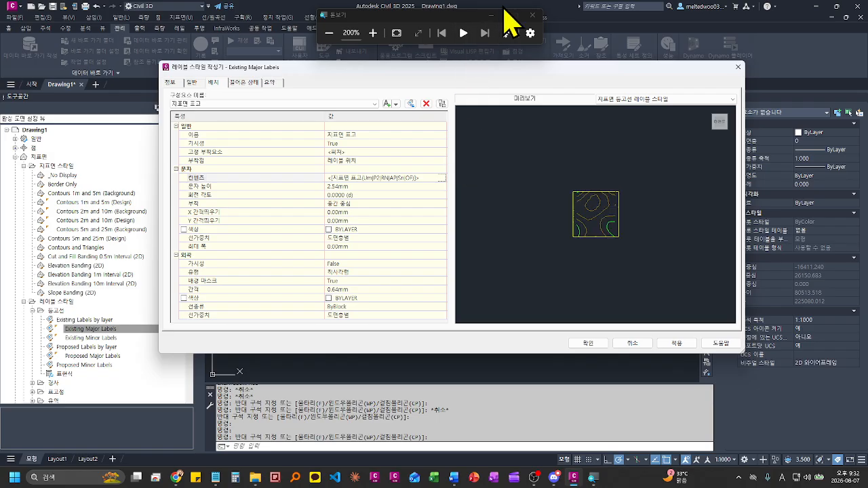
left_click(532, 15)
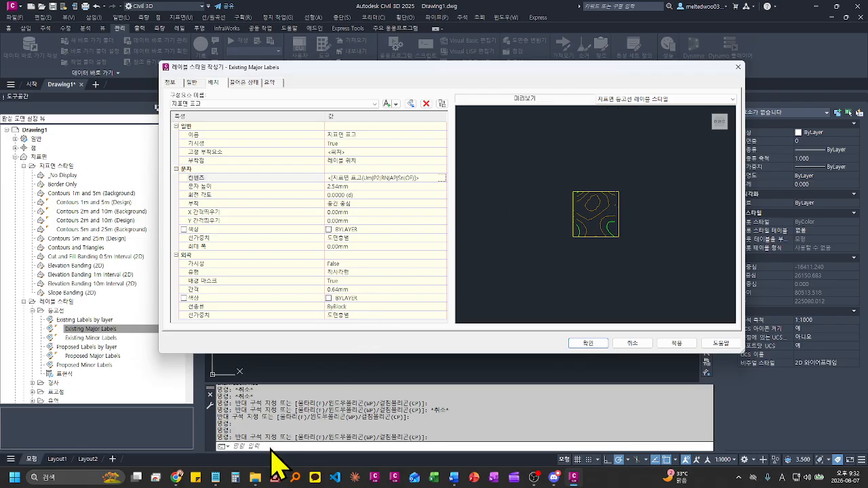
Step: Switch to the Notepad notes to review the 레이블 and 스타일 definitions, and close the label style editor without changes
left_click(215, 477)
left_click_drag(41, 184, 341, 210)
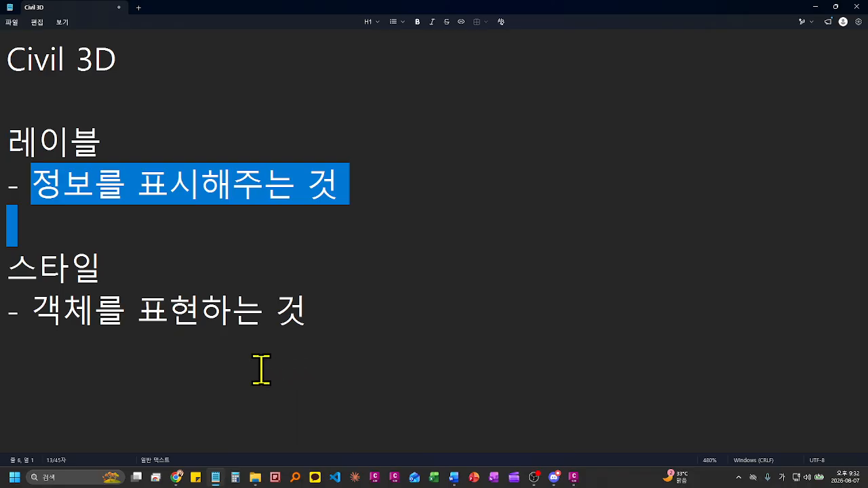
left_click_drag(54, 316, 307, 384)
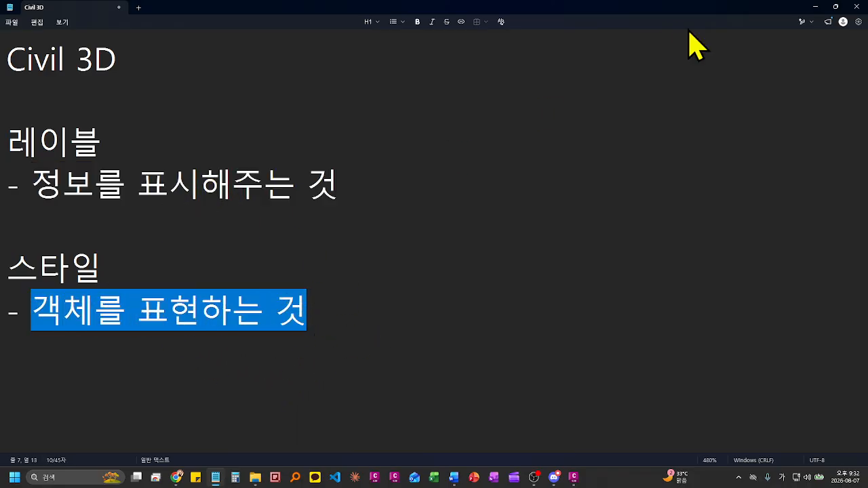
left_click(815, 6)
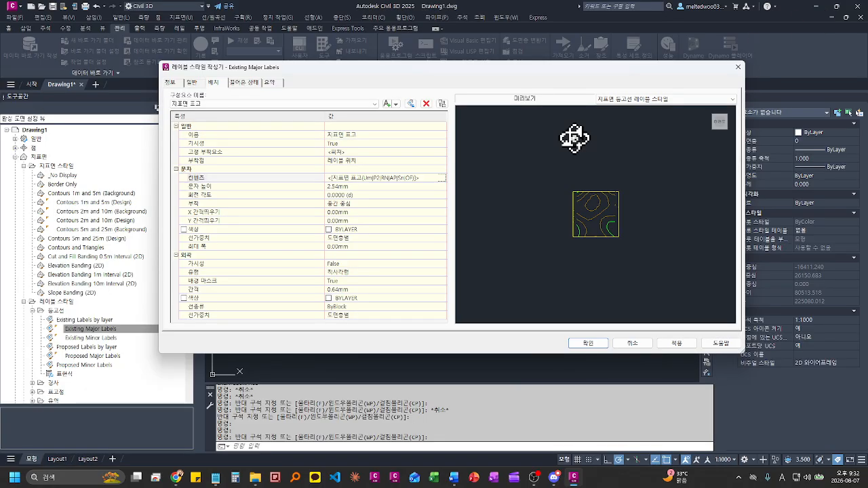
left_click(738, 68)
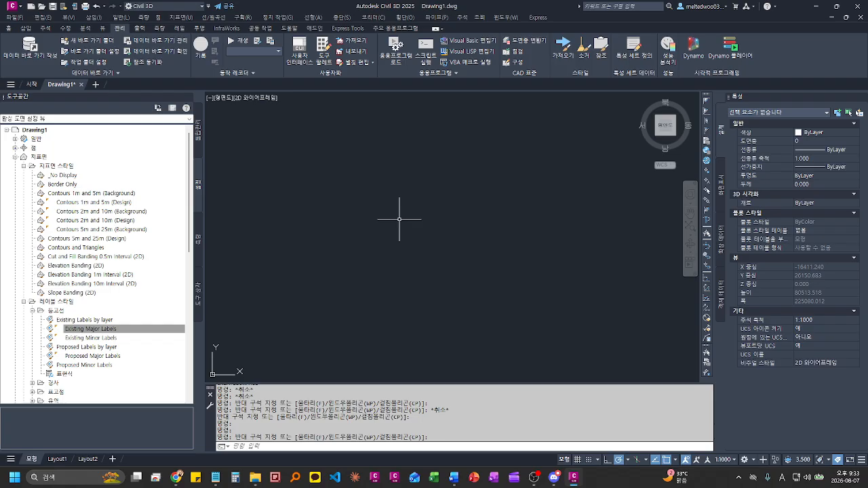
Step: Set the crosshair size to 100 in the display options
left_click(9, 28)
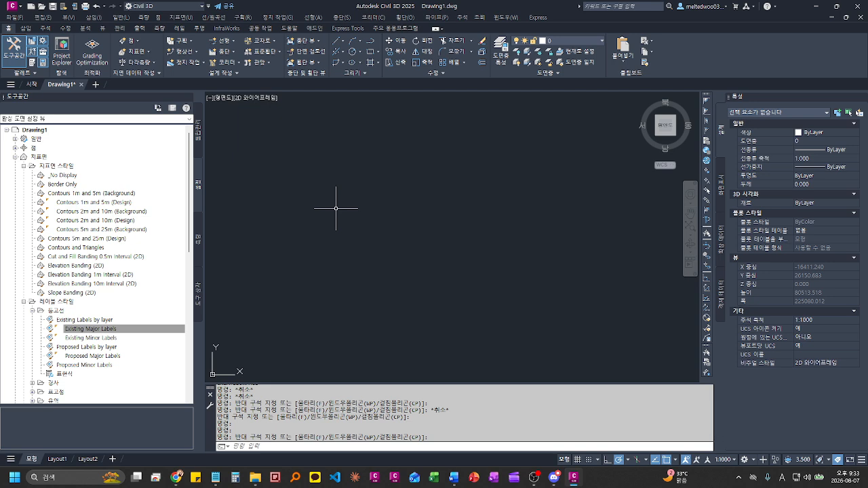
left_click(360, 244)
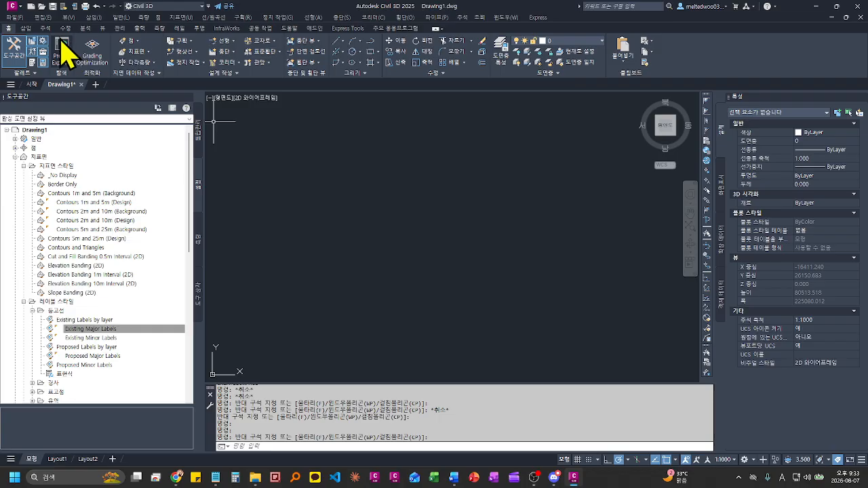
left_click(13, 7)
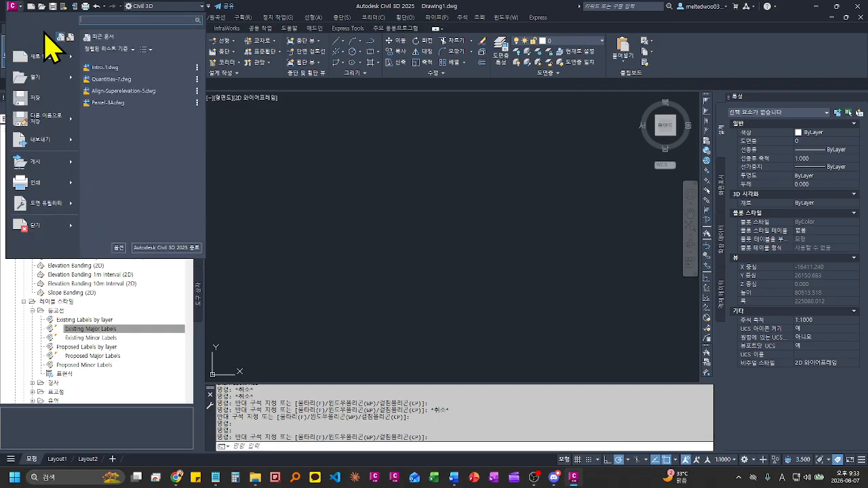
left_click(118, 248)
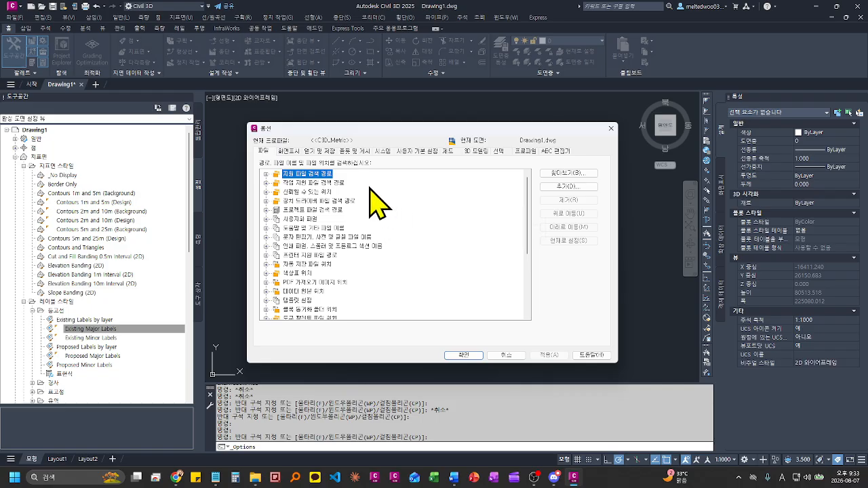
left_click(291, 152)
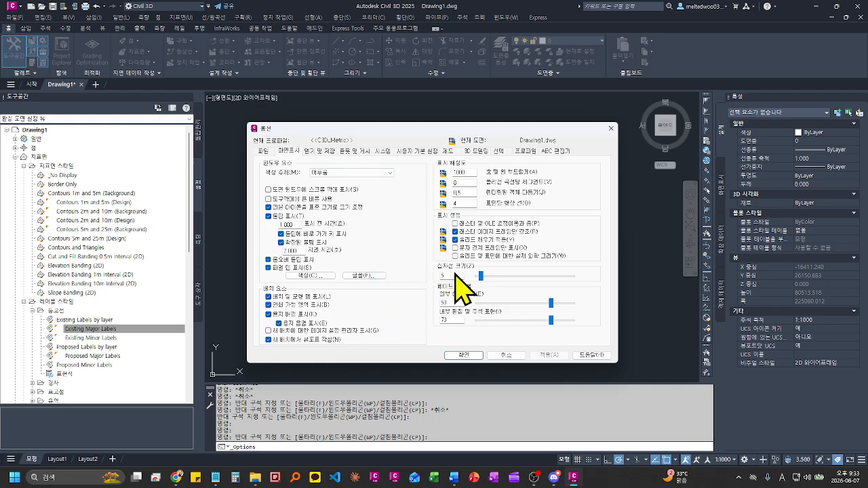
left_click_drag(481, 276, 570, 276)
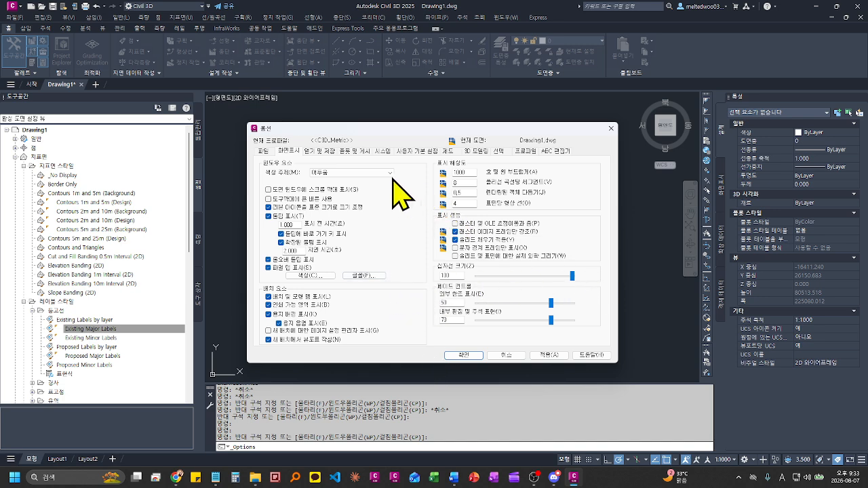
Step: Turn off backup copies on each save and the digital signature information display in the open and save options
left_click(329, 150)
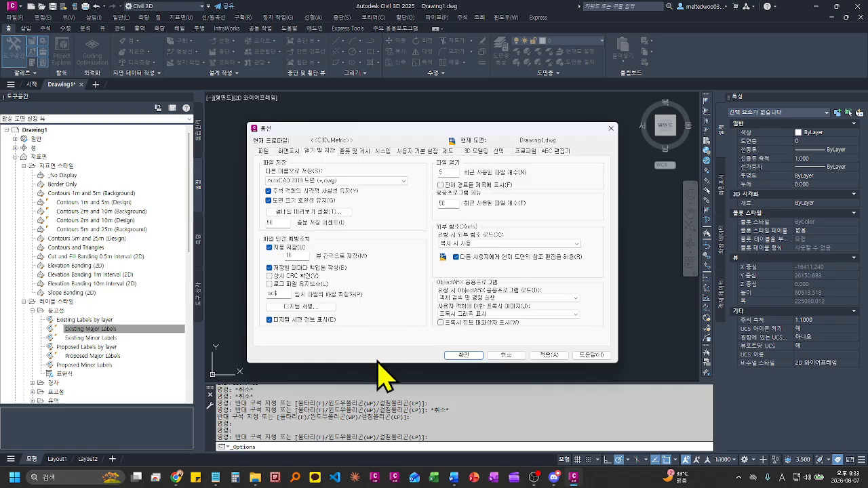
left_click(289, 270)
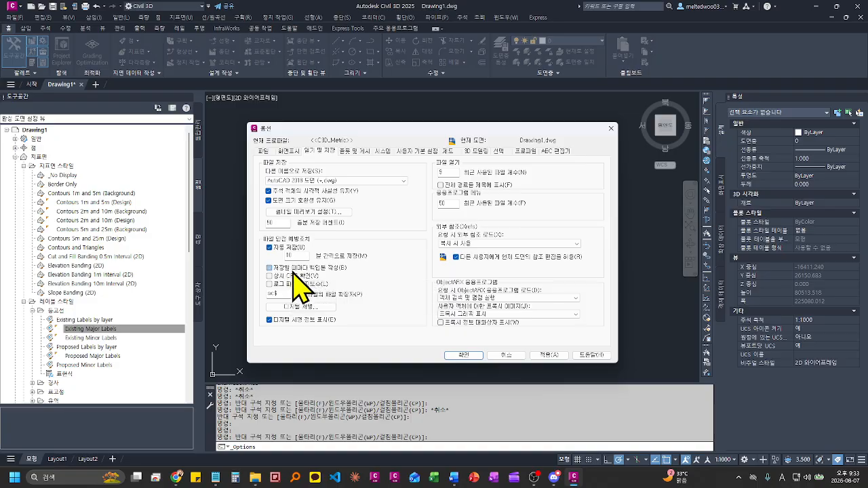
left_click(332, 322)
Step: Change the number of minutes between automatic saves in the file safety precautions
double_click(290, 257)
type("5")
double_click(299, 255)
key("alt+e")
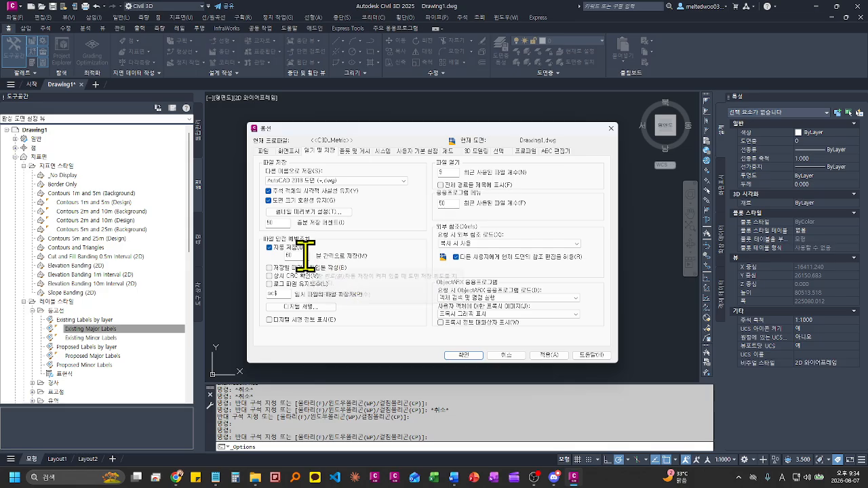
Step: Set the automatic save interval to 10 minutes, and look through the plot and publish and system options
left_click_drag(302, 256, 255, 261)
type("10")
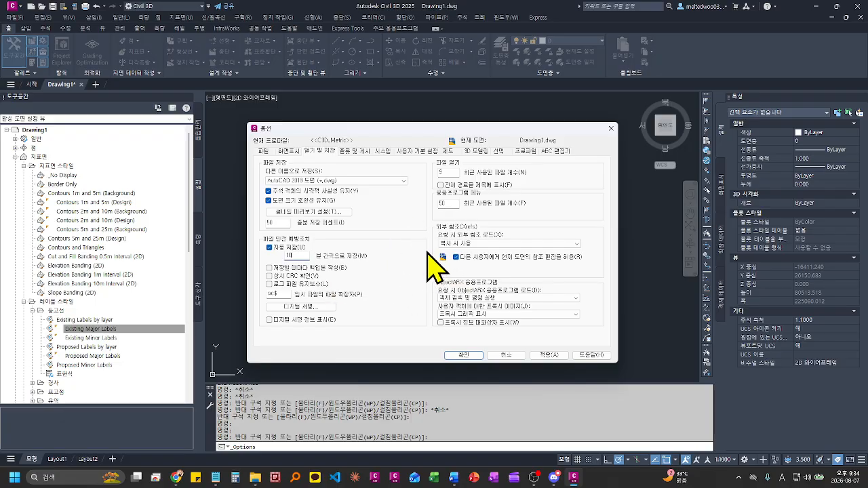
left_click(367, 153)
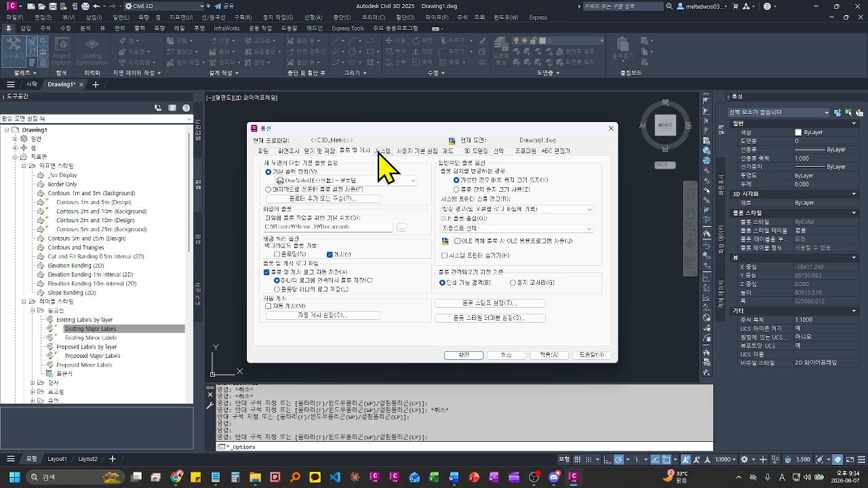
left_click(391, 153)
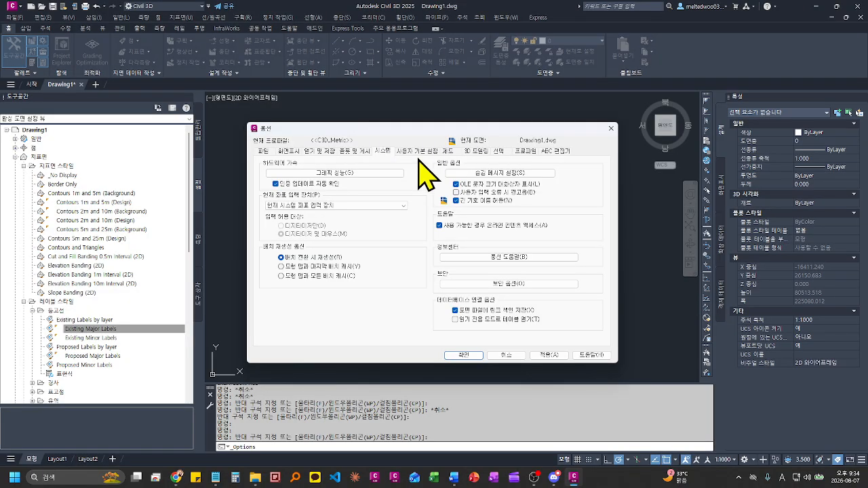
Step: Enlarge the AutoSnap marker size and the aperture size in the drafting options
left_click(447, 152)
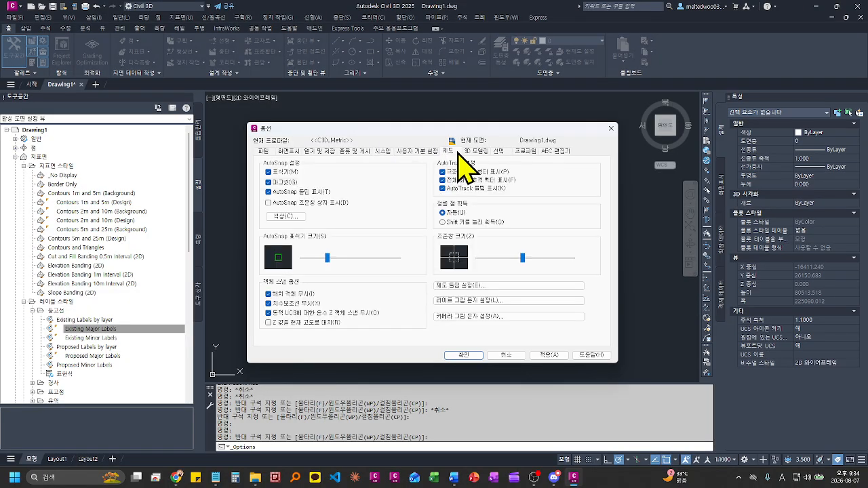
left_click_drag(329, 258, 365, 261)
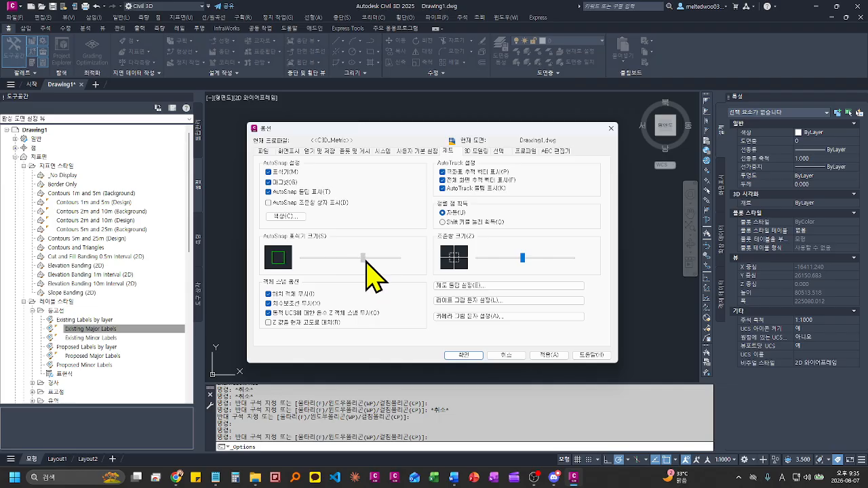
left_click_drag(523, 258, 548, 258)
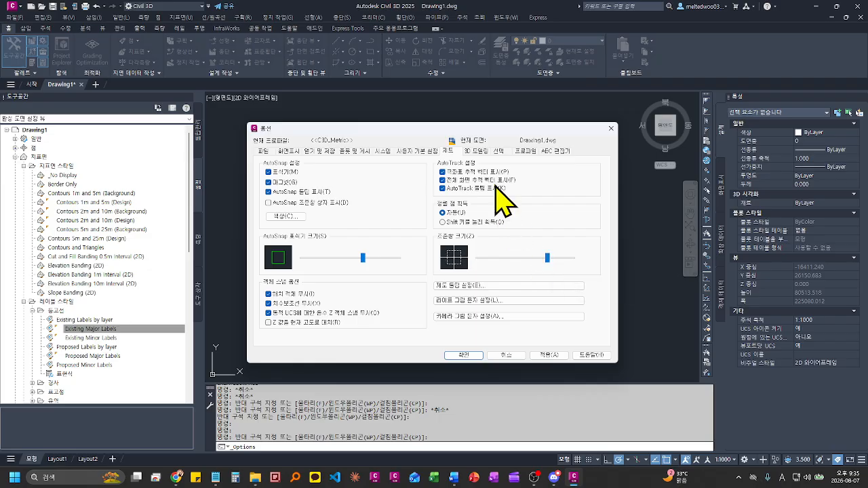
Step: Enlarge the pickbox size and the grip size in the selection options and accept all option changes
left_click(485, 152)
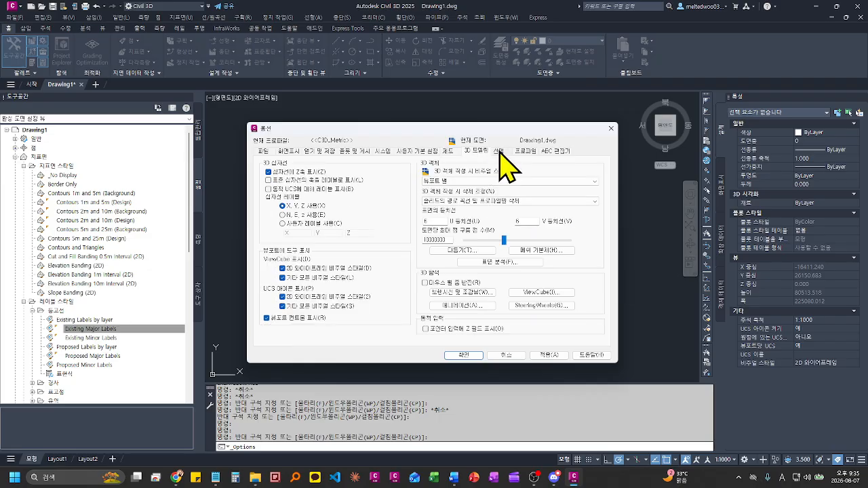
left_click(502, 155)
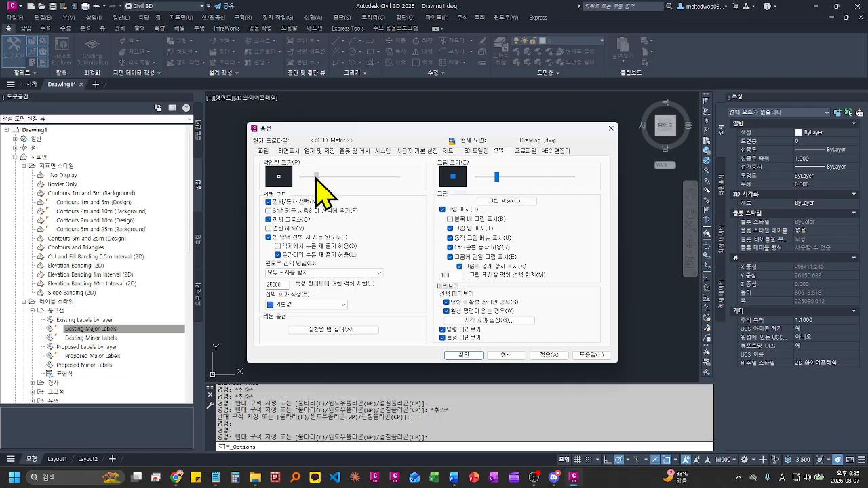
left_click_drag(316, 179, 373, 178)
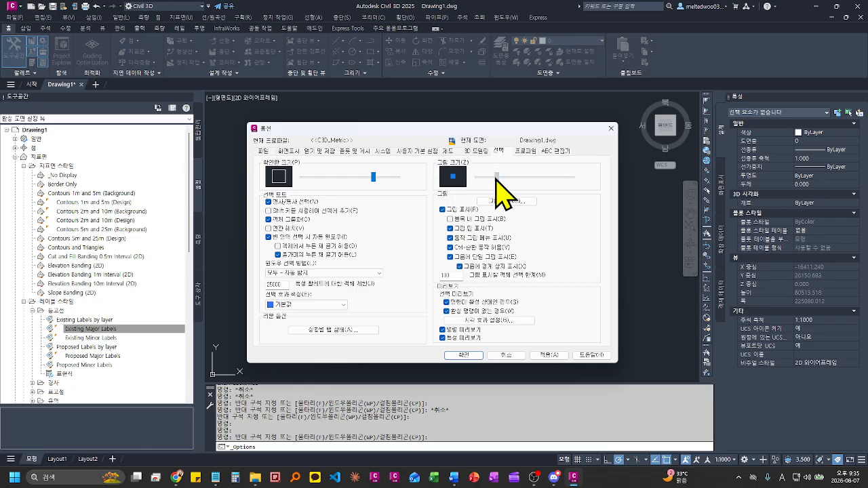
left_click_drag(496, 177, 542, 178)
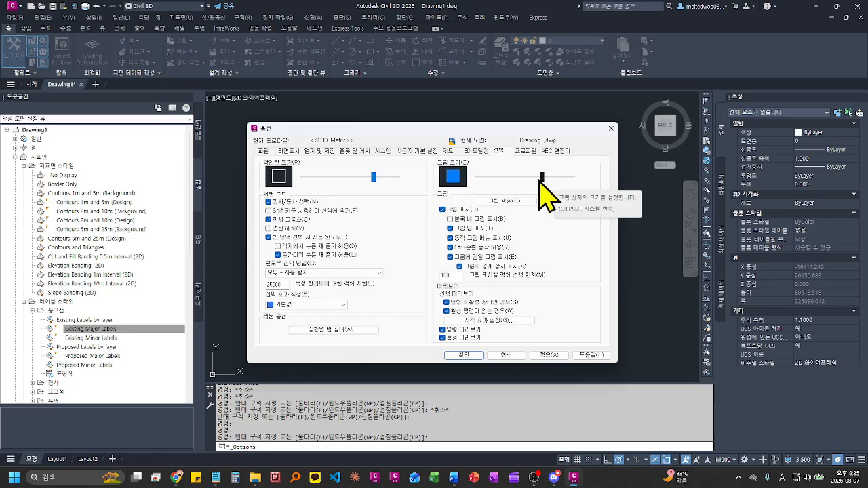
left_click(463, 355)
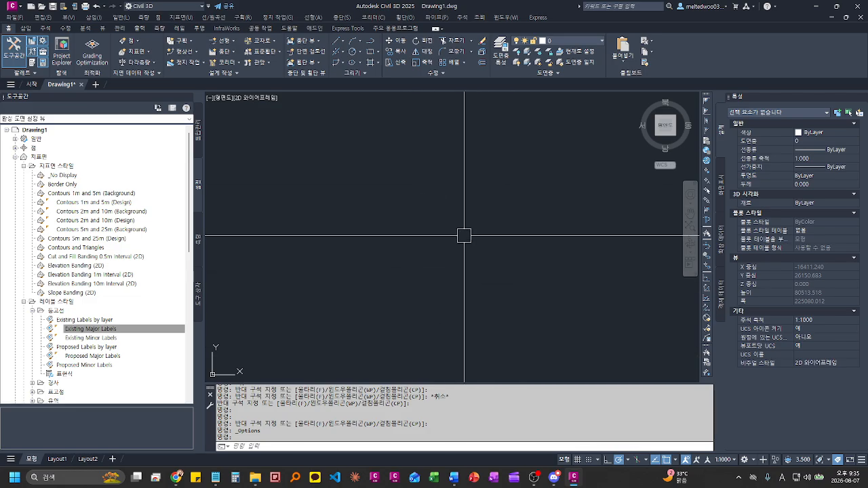
Step: Draw a small rectangle near the middle of the drawing area
type("rec")
key("Return")
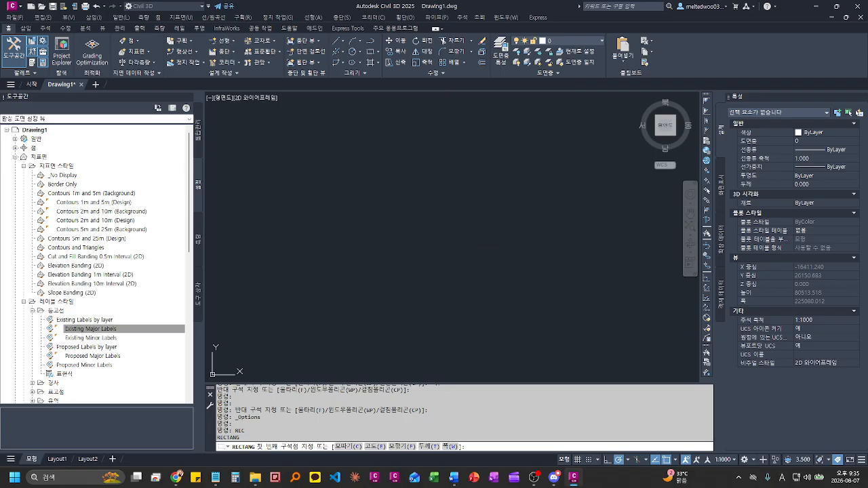
left_click(440, 218)
left_click(466, 247)
key("Escape")
Step: Draw three crossing polylines over the rectangle's lower edge: a rising one about 20338 long, a descending one about 17626, and a horizontal one about 24057
type("pl")
key("Return")
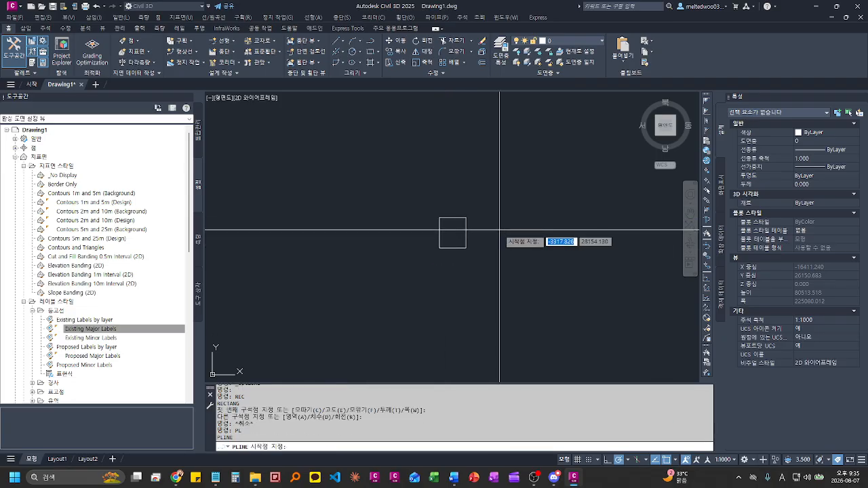
left_click(499, 231)
key("Escape")
key("space")
left_click(464, 261)
left_click(418, 217)
key("Escape")
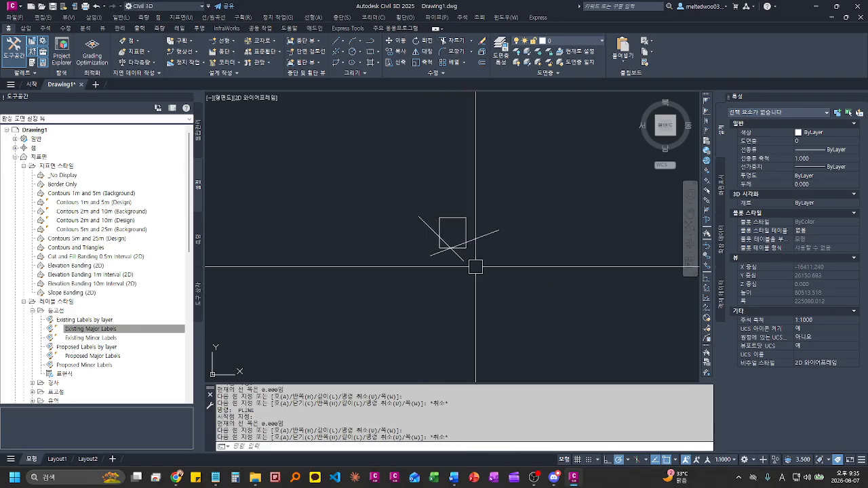
key("space")
left_click(488, 245)
left_click(401, 245)
key("Escape")
Step: Try to select individual polylines where all three cross near the rectangle's lower edge, clearing each selection
scroll(436, 255, "up", 4)
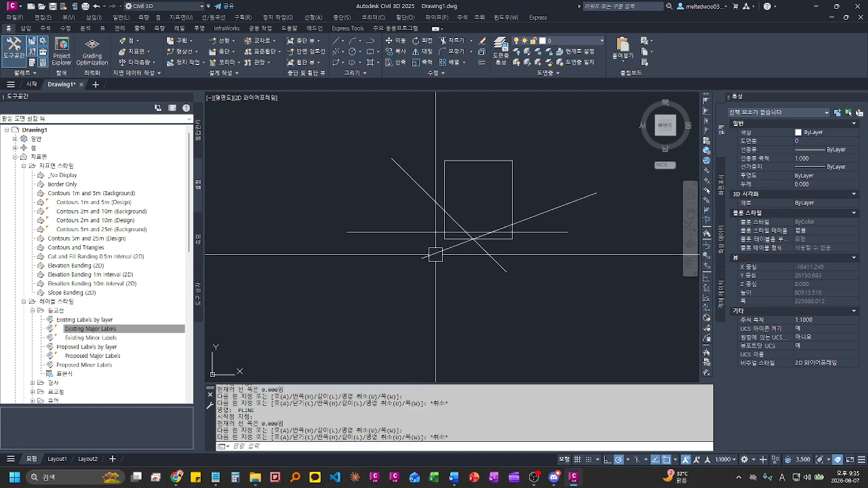
left_click(466, 235)
key("Escape")
left_click(477, 241)
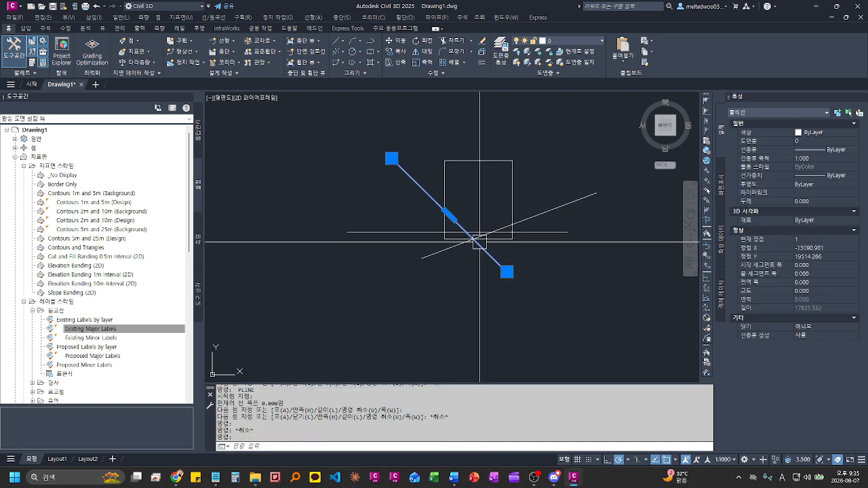
key("Escape")
left_click(477, 240)
key("Escape")
left_click(477, 232)
key("Escape")
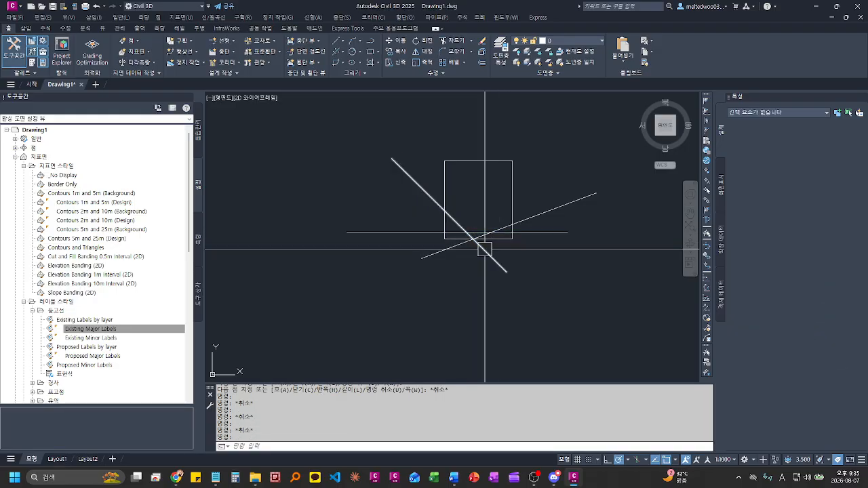
left_click(479, 244)
key("Escape")
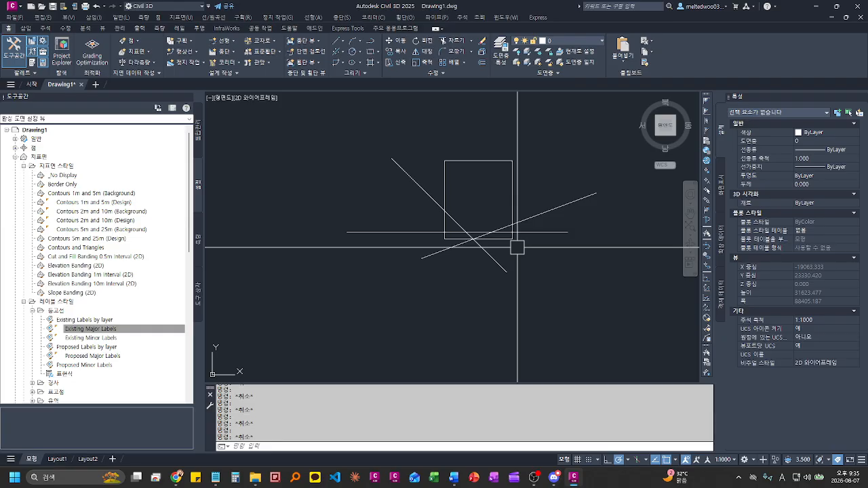
Step: Try to select the rising polyline at its intersection with the horizontal polyline, clearing the selection each time
scroll(508, 241, "up", 5)
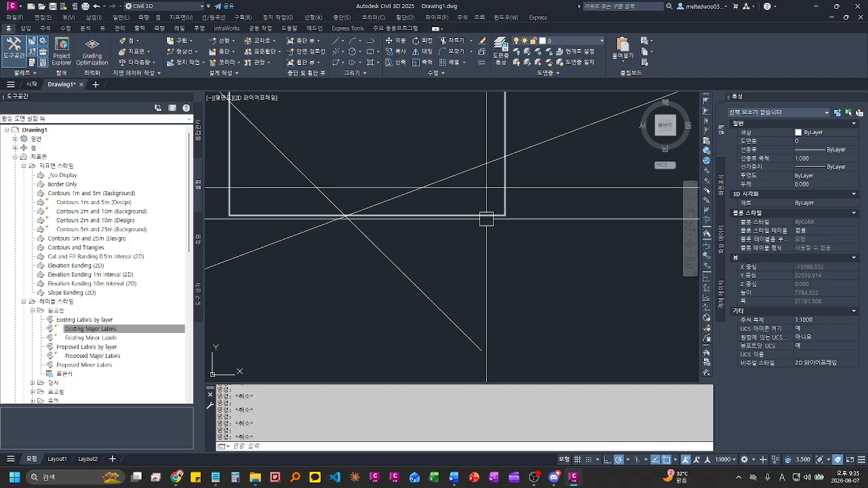
left_click(422, 188)
key("Escape")
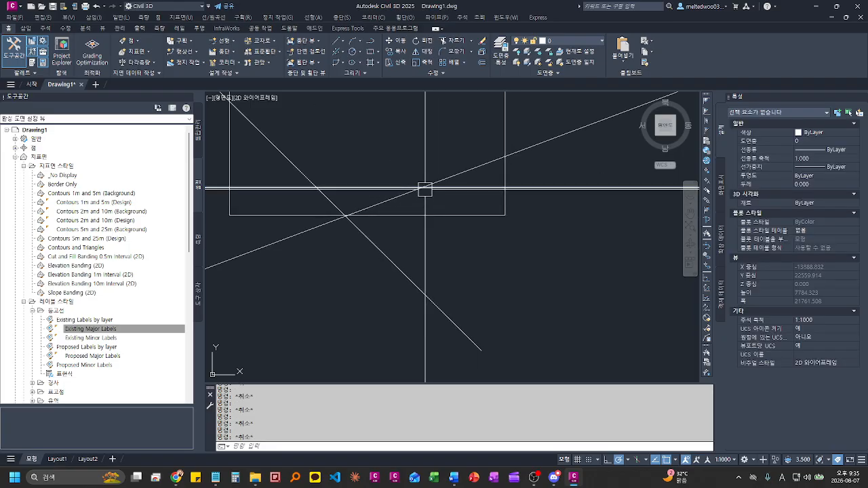
left_click(425, 189)
key("Escape")
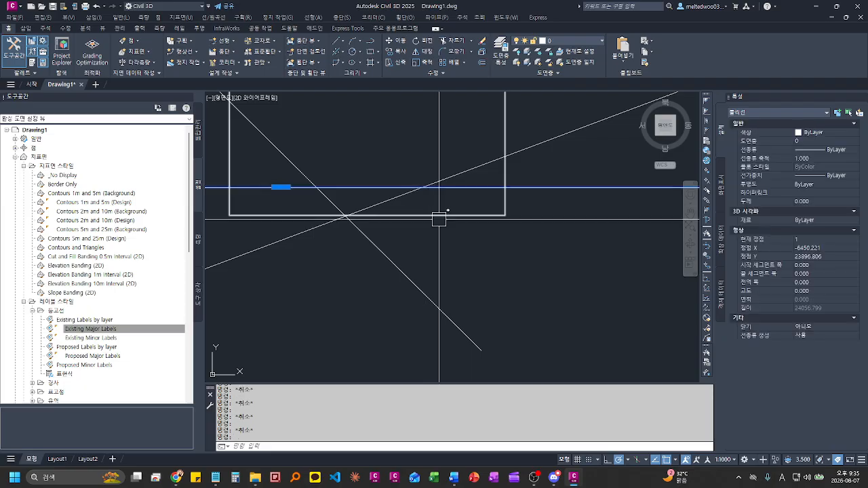
key("Escape")
left_click(427, 187)
key("Escape")
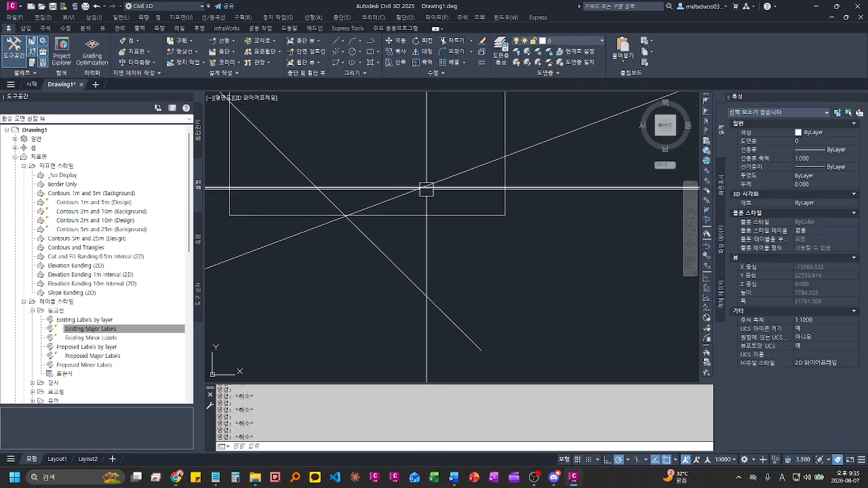
Step: Turn on selection cycling, choose the rising polyline from the candidates at its intersection with the horizontal one, and clear the selection
key("ctrl+w")
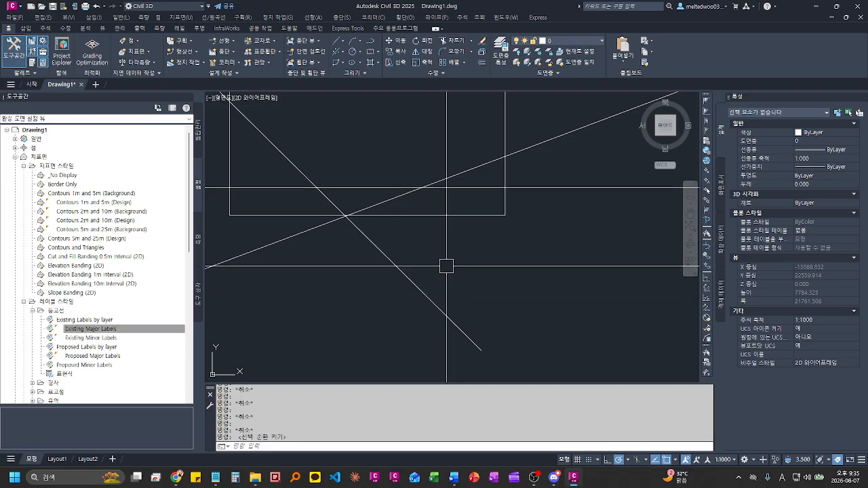
left_click(423, 187)
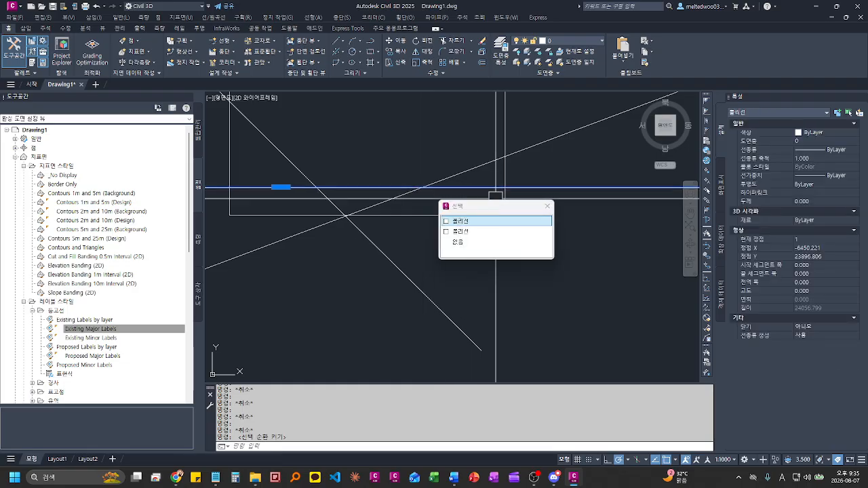
left_click(506, 232)
scroll(518, 278, "down", 5)
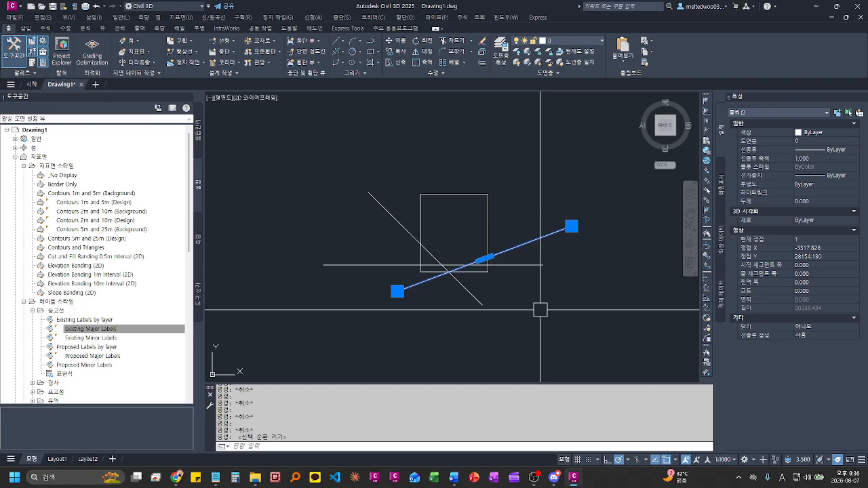
scroll(529, 302, "up", 6)
key("Escape")
key("Escape")
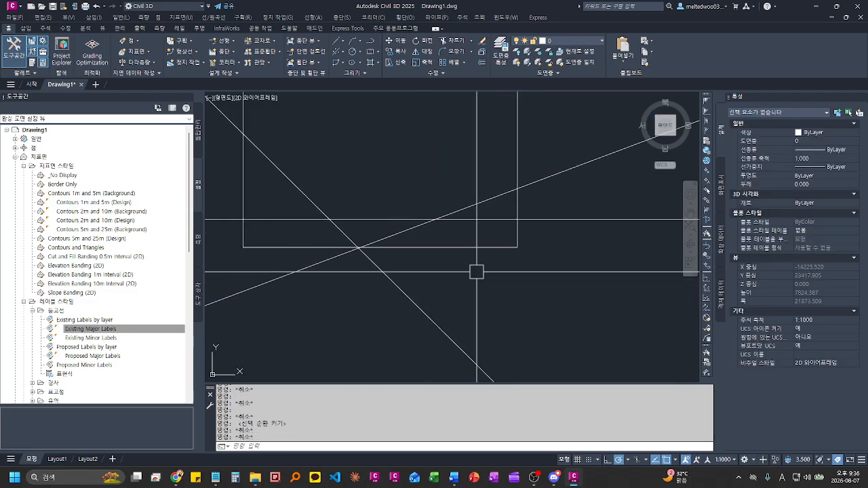
Step: Turn off selection cycling and try selecting at the intersection of the horizontal and rising polylines again
left_click(439, 221)
key("Escape")
key("ctrl+w")
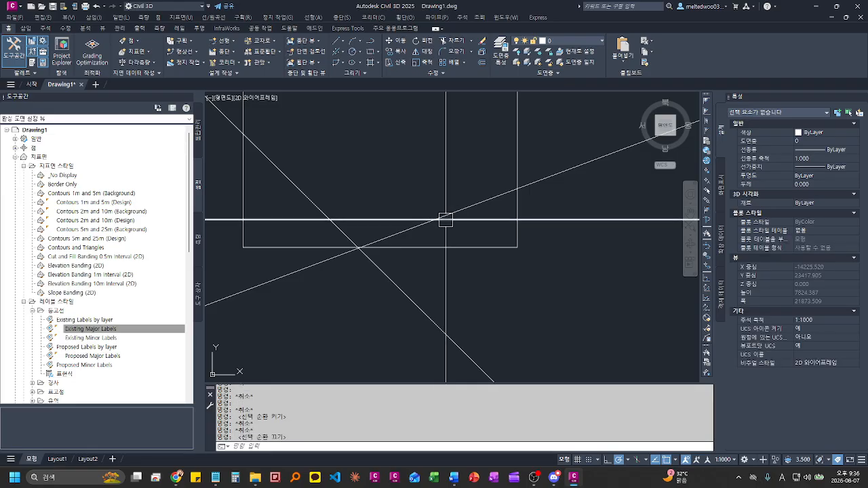
left_click(445, 220)
key("Escape")
left_click(440, 219)
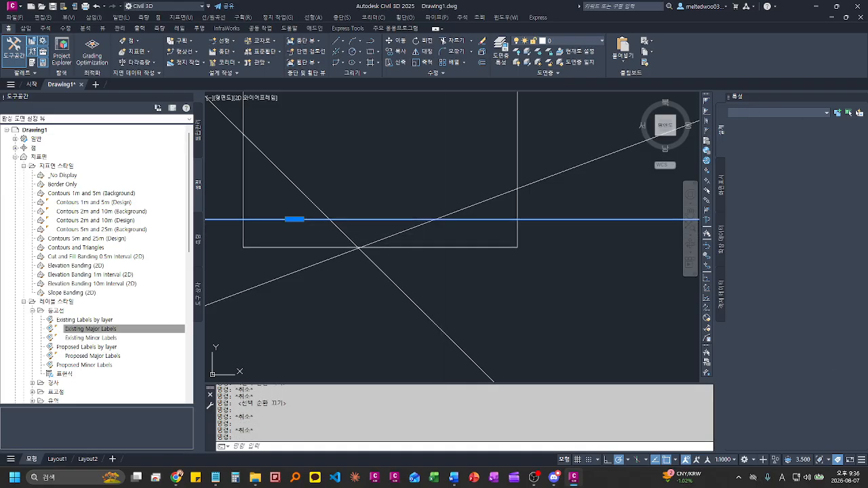
key("Escape")
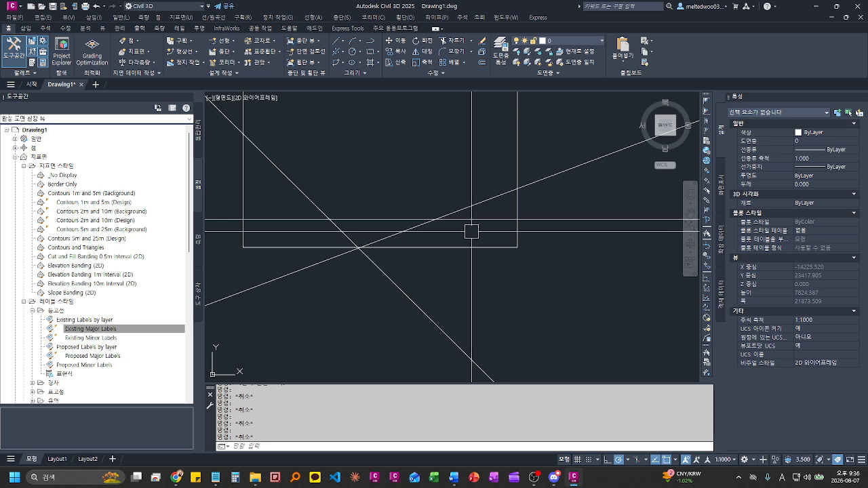
Step: Send the horizontal polyline to the back of the draw order, and test selecting at its intersection with the rising polyline
scroll(442, 226, "up", 2)
left_click(461, 221)
right_click(461, 220)
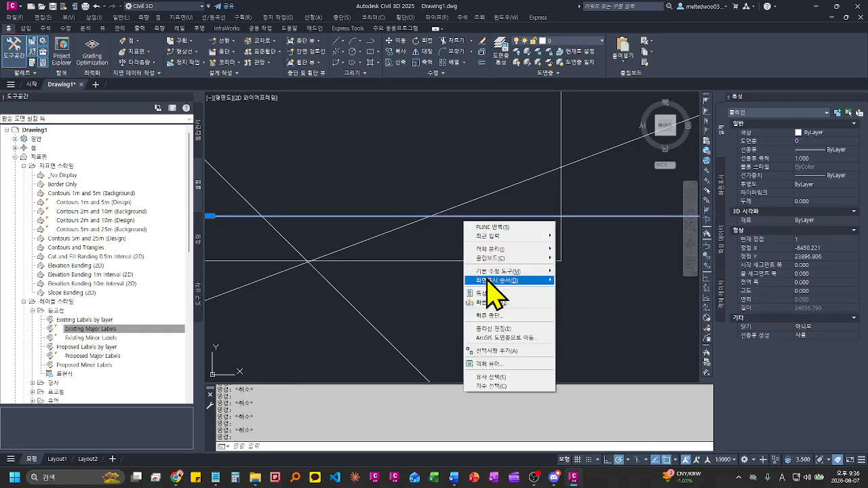
mouse_move(548, 279)
left_click(600, 289)
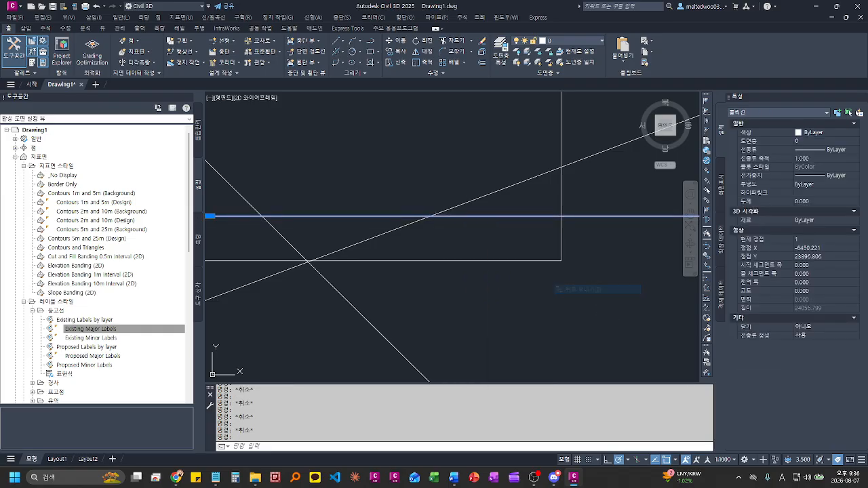
left_click(432, 215)
key("Escape")
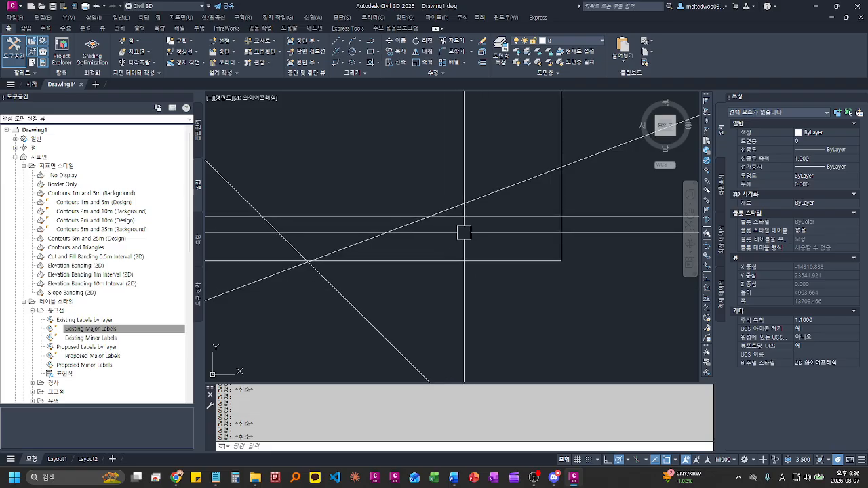
Step: Turn selection cycling back on, test it where the horizontal and rising polylines cross, and clear the selection
key("ctrl+w")
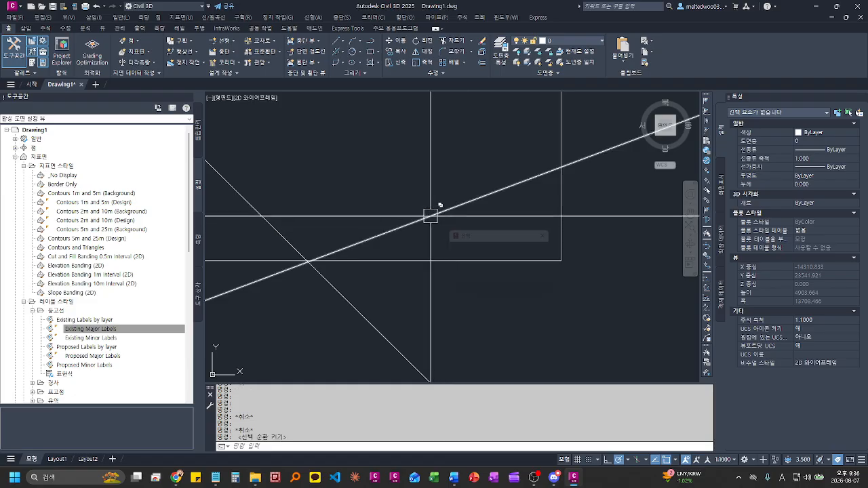
left_click(430, 216)
key("Escape")
key("Escape")
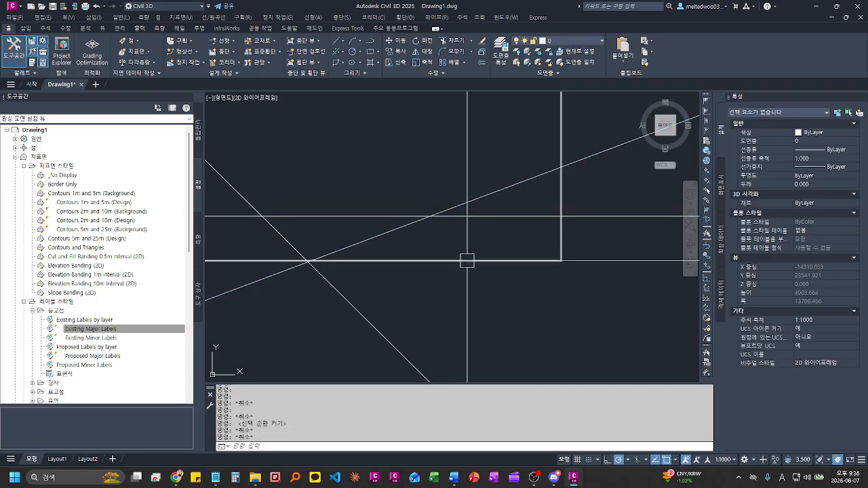
scroll(461, 251, "down", 6)
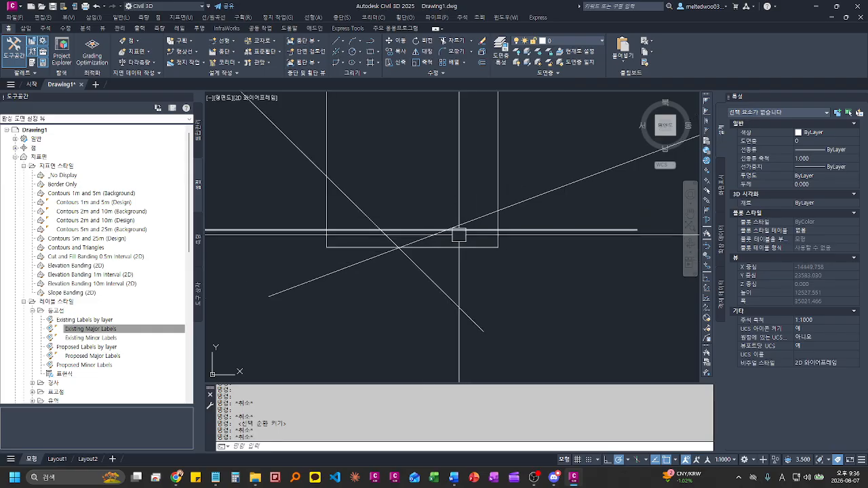
Step: Erase all four practice polylines from Drawing1 and create a new blank drawing
left_click(559, 305)
left_click(444, 209)
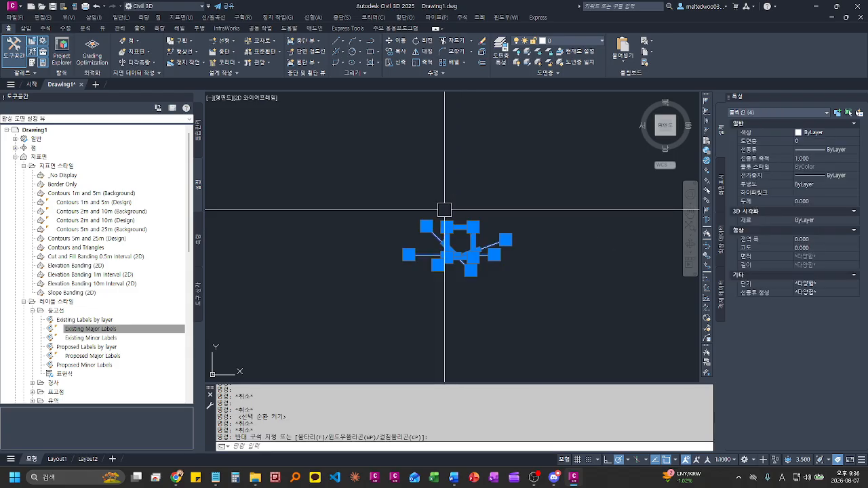
type("e")
key("Return")
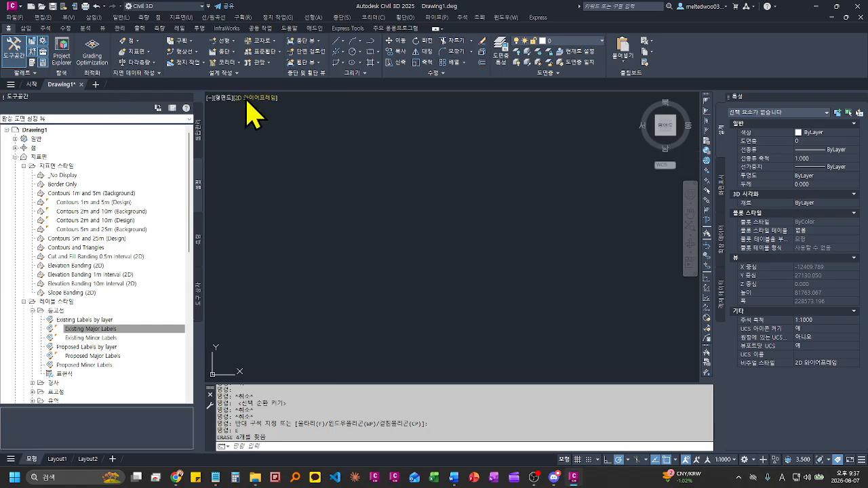
left_click(96, 86)
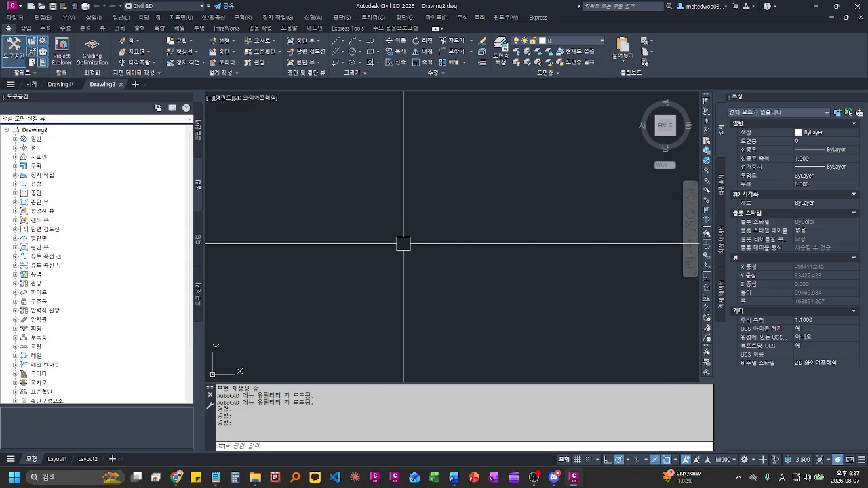
Step: Switch to the File Explorer window that shows the Civil3D 자료 folder
mouse_move(256, 478)
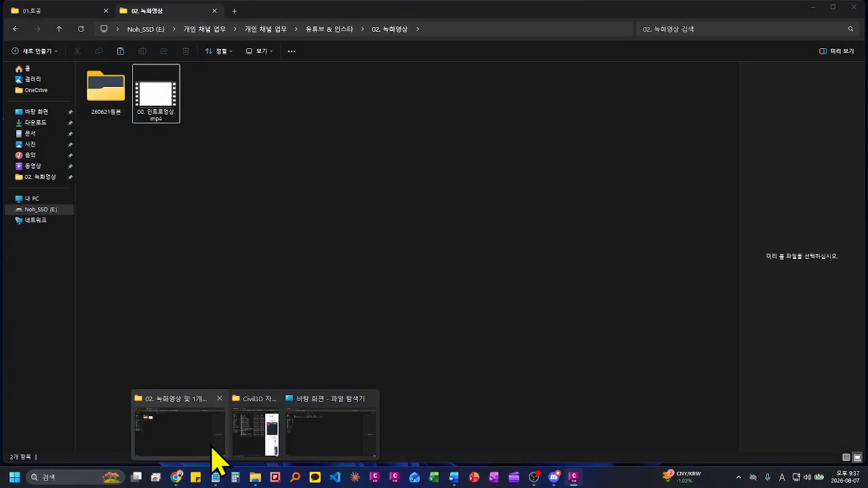
mouse_move(240, 458)
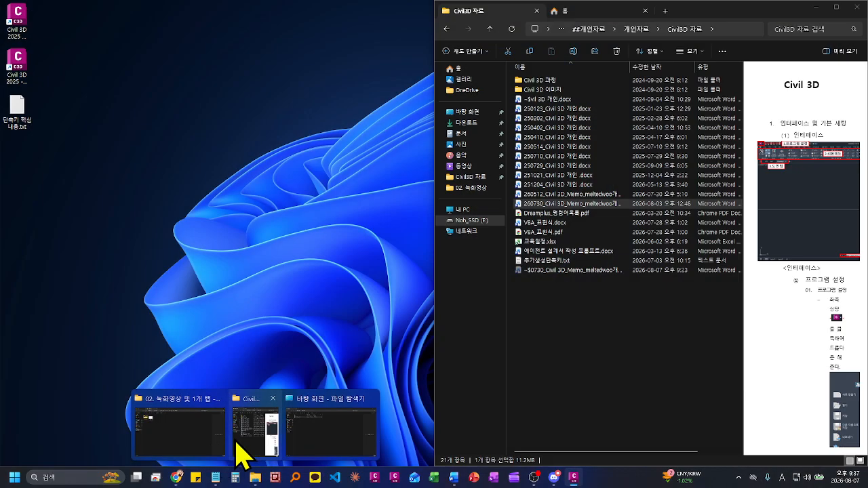
left_click(315, 442)
left_click(262, 470)
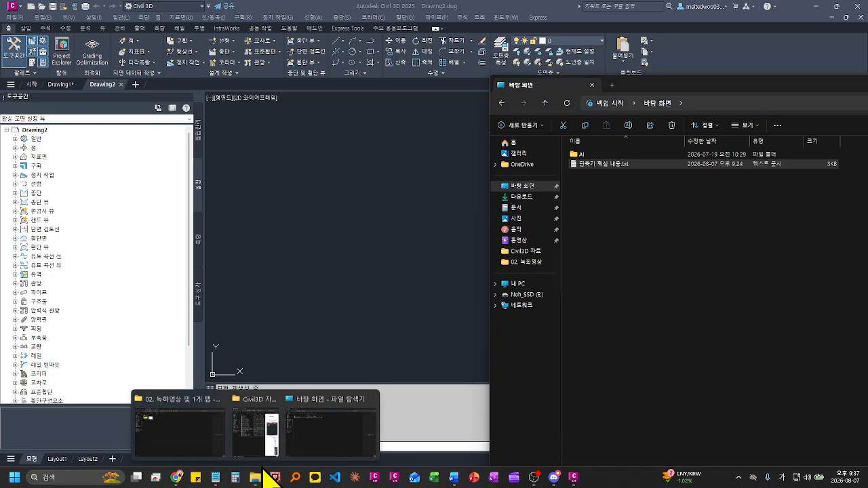
left_click(254, 447)
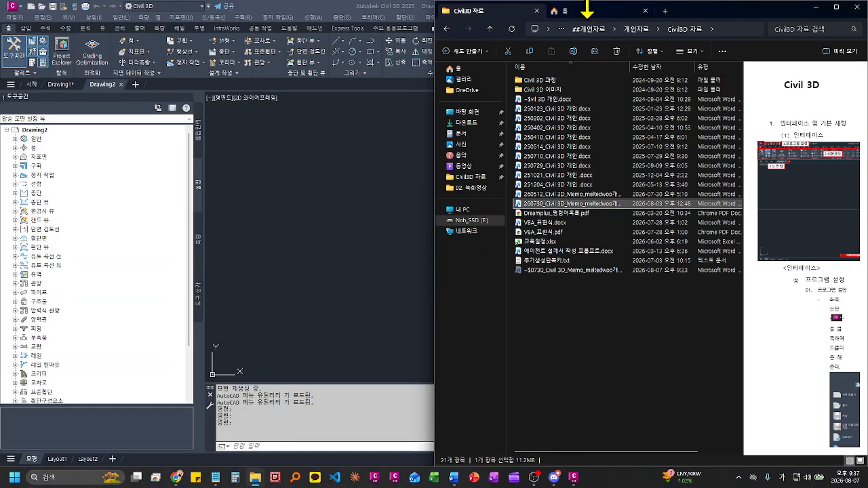
Step: Leave the Civil3D 자료 folder and open the root of the Noh_SSD (E:) drive
key("alt+Left")
key("alt+Left")
key("alt+Left")
key("alt+Left")
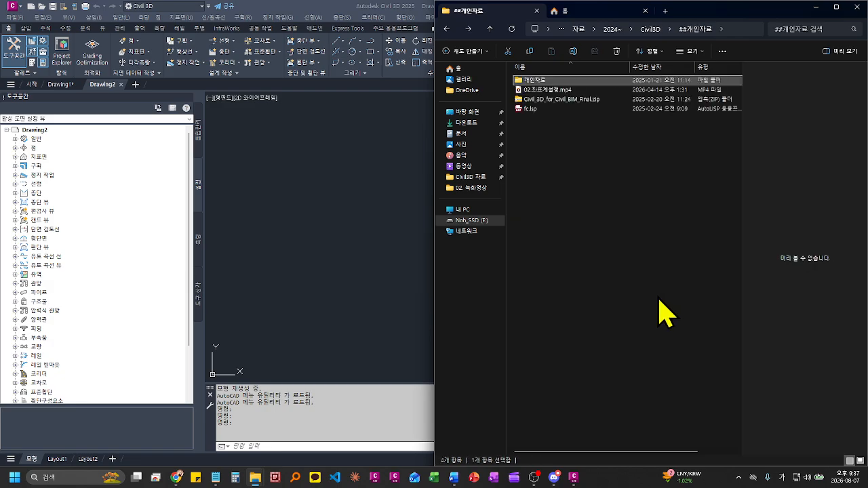
key("alt+Left")
key("alt+Left")
key("alt+Left")
key("alt+Left")
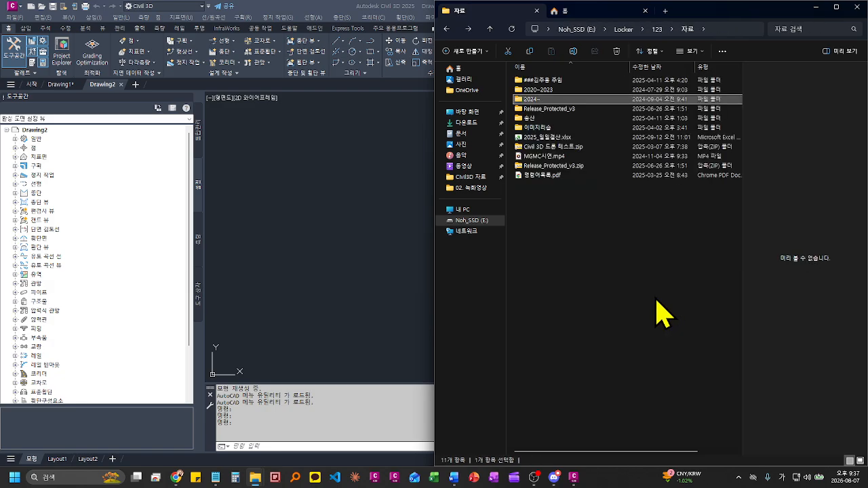
key("alt+Left")
key("alt+Left")
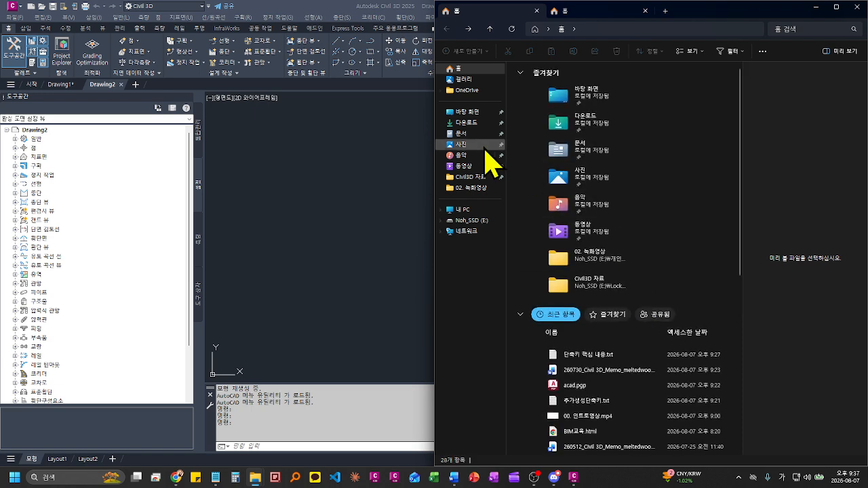
left_click(472, 220)
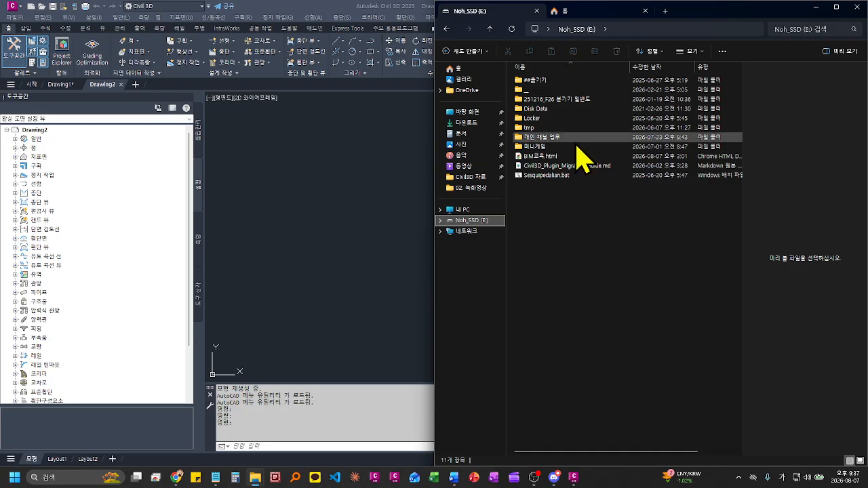
Step: Open the nested folder 개인 채널 업무 > 1일차 > CAD > 01.토공 > 01.토공
double_click(577, 137)
double_click(549, 80)
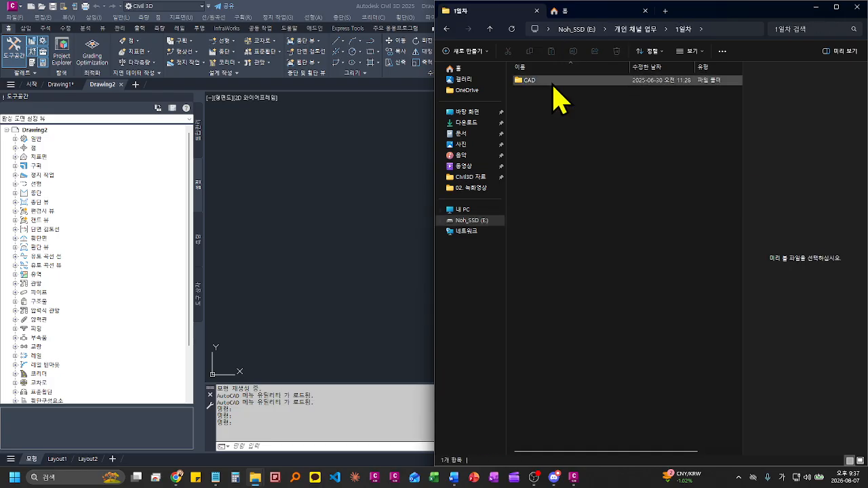
left_click(571, 81)
double_click(572, 81)
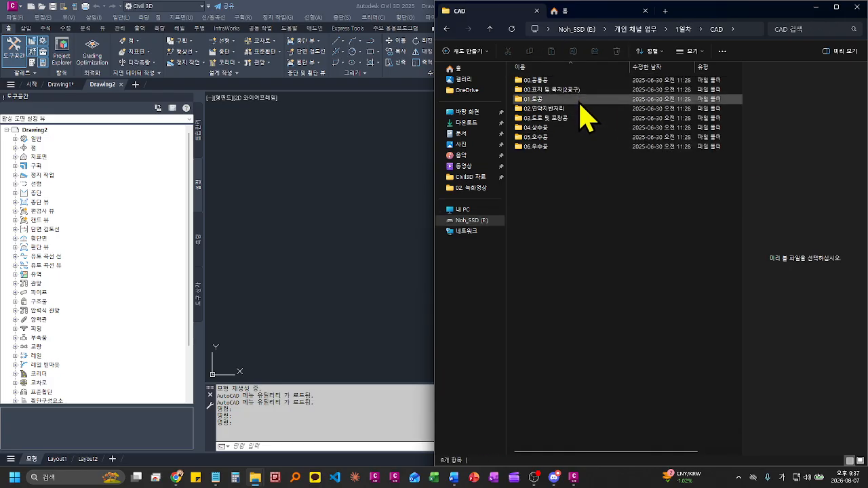
double_click(581, 108)
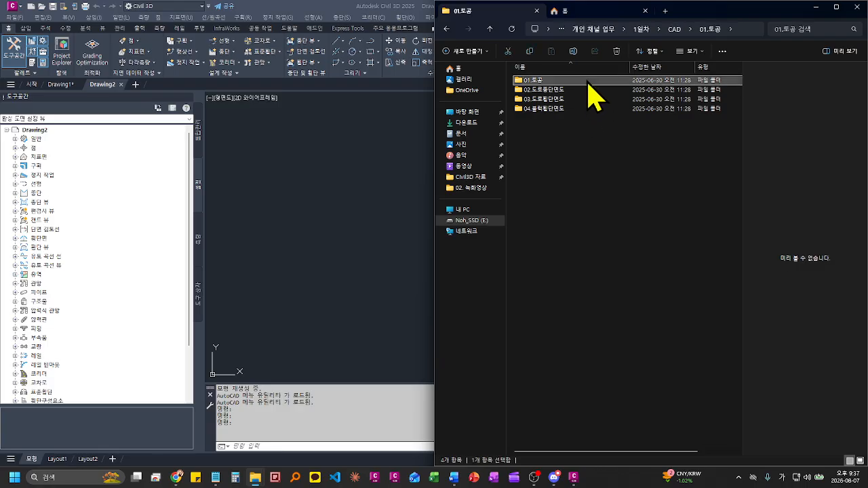
double_click(587, 81)
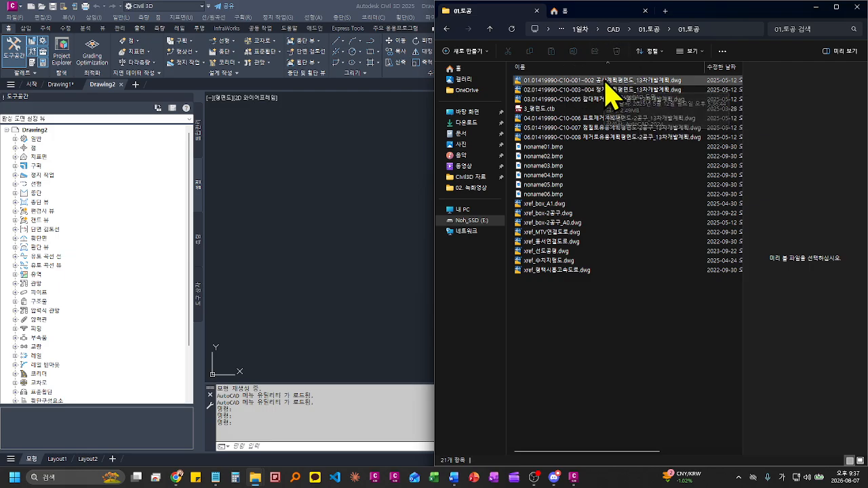
mouse_move(607, 80)
left_mouse_down()
mouse_move(556, 93)
mouse_move(367, 191)
left_mouse_up()
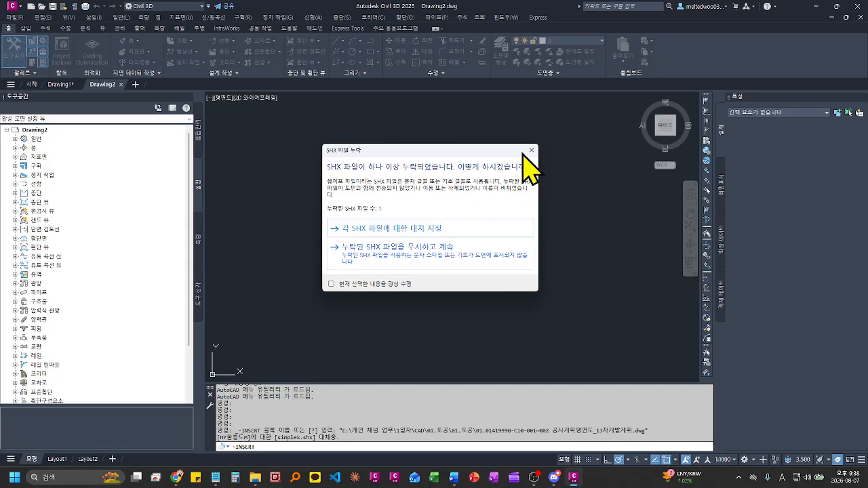
left_click(531, 150)
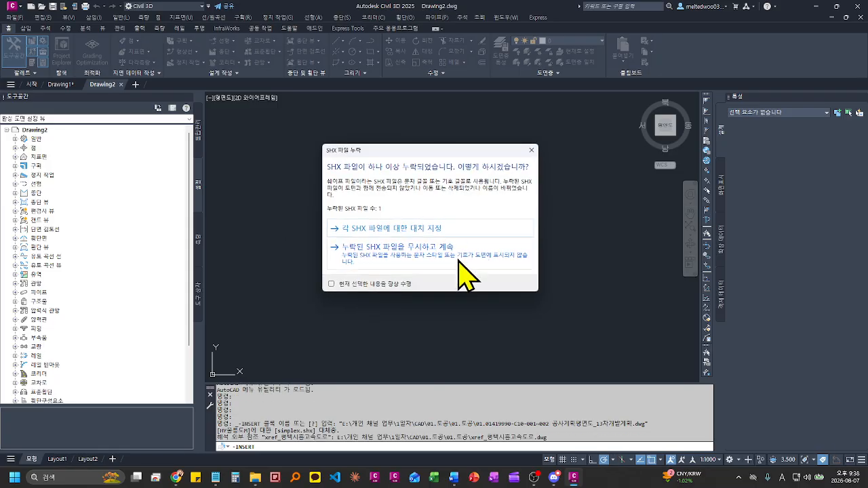
left_click(461, 270)
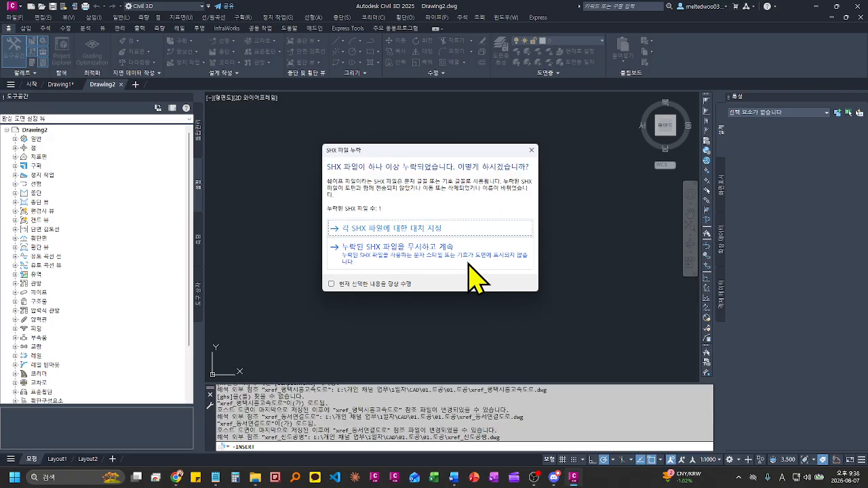
left_click(484, 258)
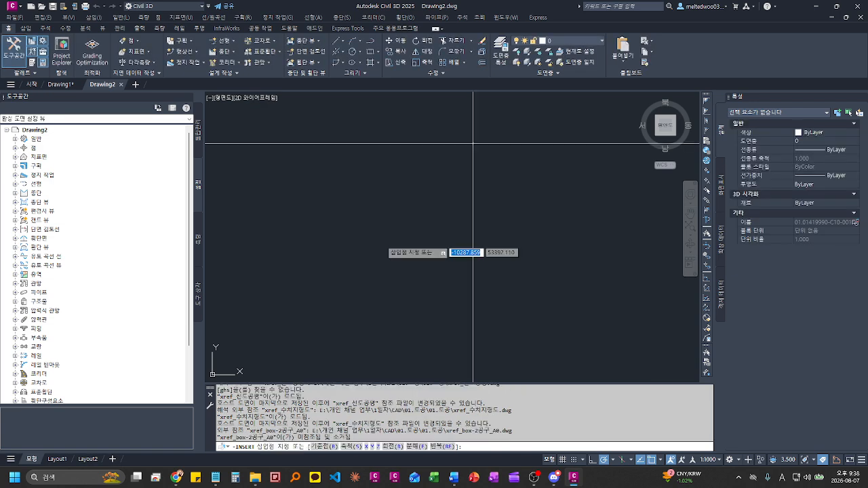
key("Escape")
key("Escape")
key("Escape")
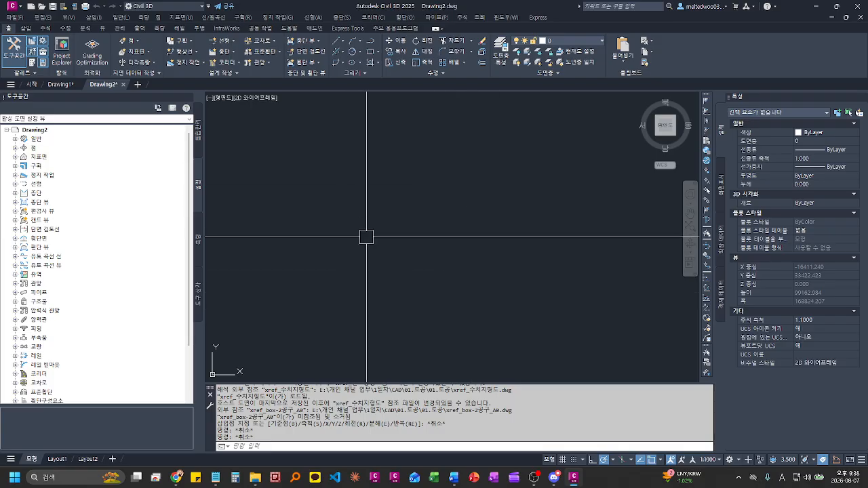
key("ctrl")
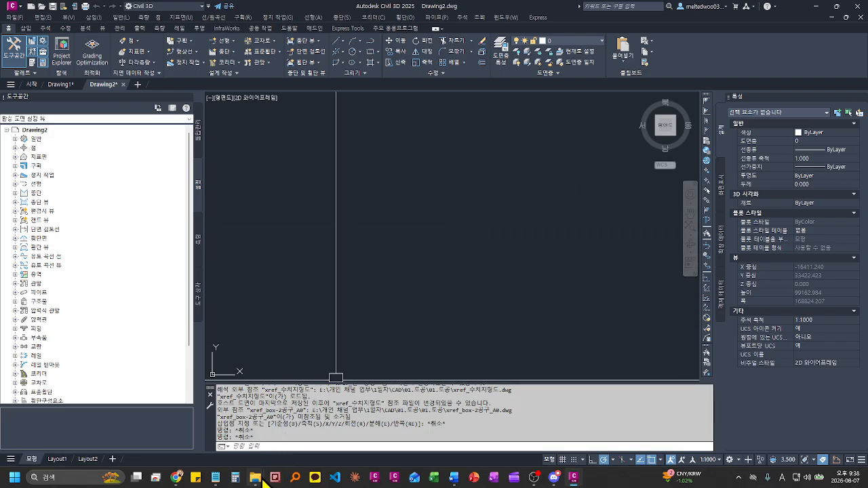
Step: Open xref_평택시흥고속도로.dwg from the 01.토공 folder as its own drawing in Civil 3D, ignoring the missing SHX files
mouse_move(255, 475)
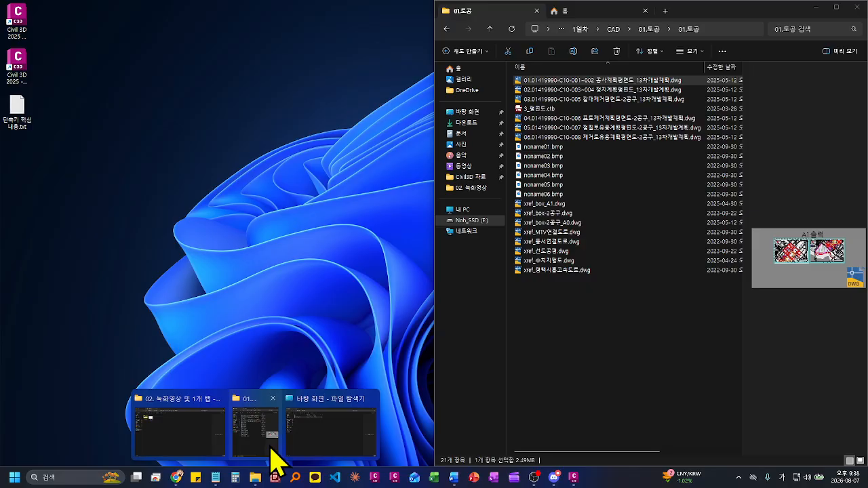
left_click(272, 451)
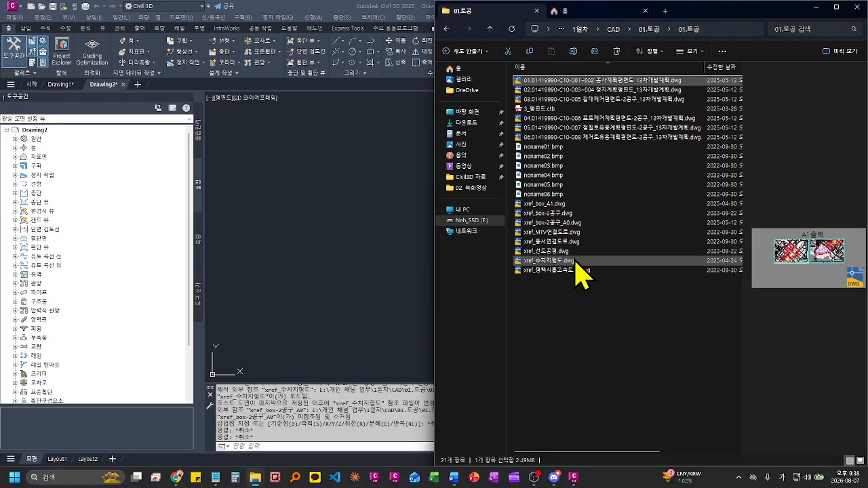
left_click(572, 255)
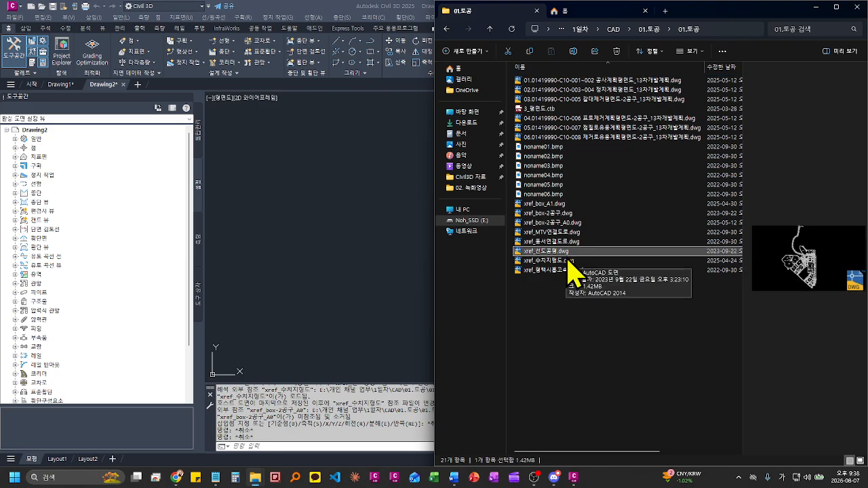
left_click(568, 262)
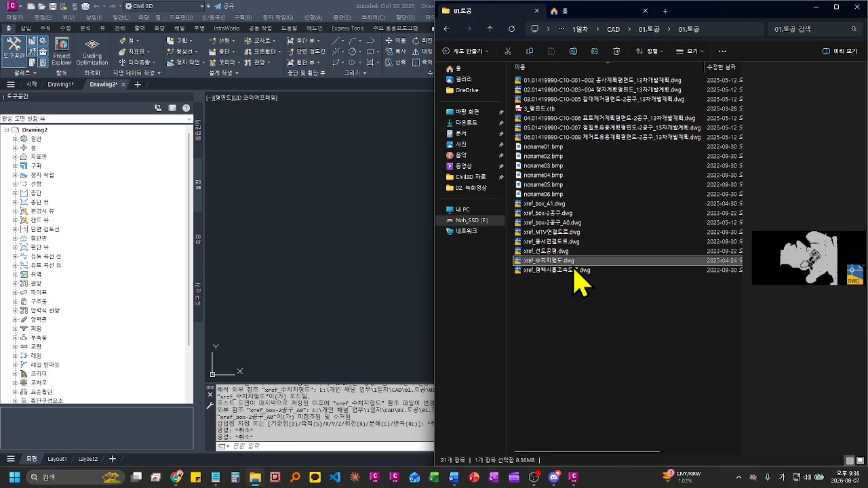
left_click(580, 268)
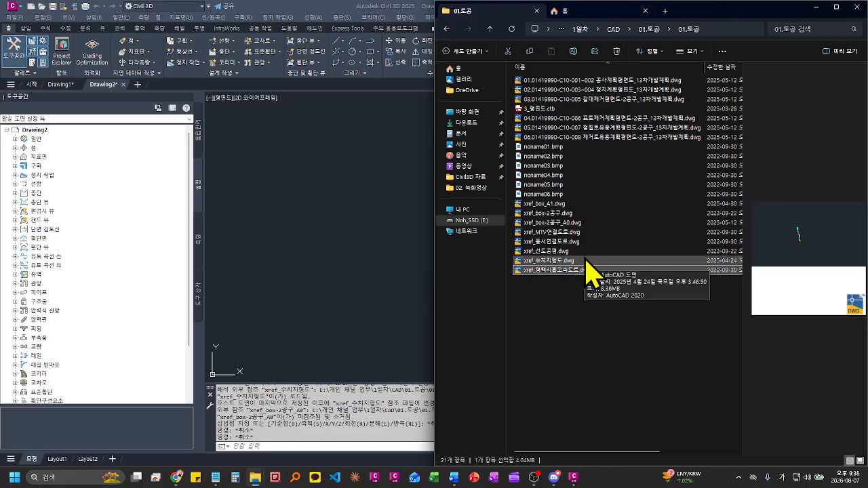
mouse_move(581, 263)
left_mouse_down()
mouse_move(482, 271)
mouse_move(288, 98)
mouse_move(300, 112)
left_mouse_up()
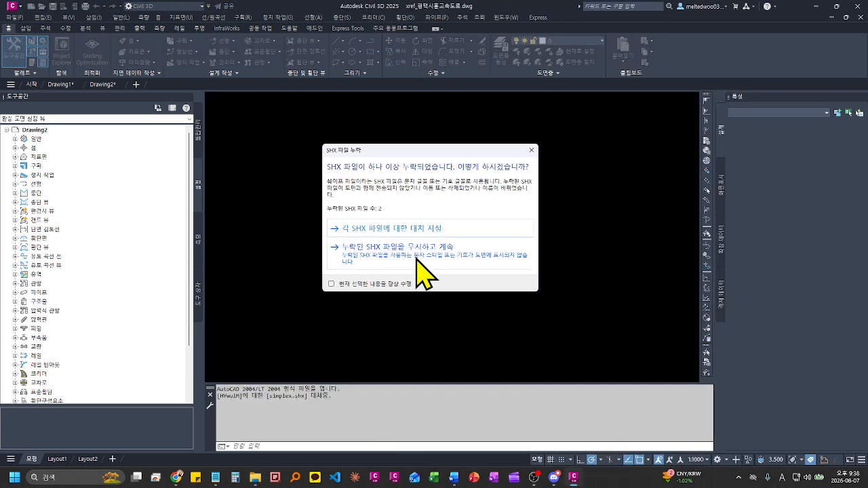
left_click(416, 260)
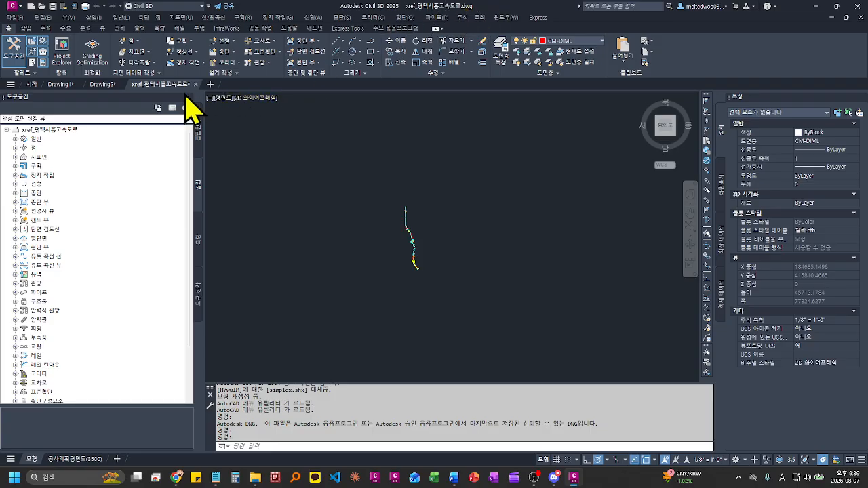
Step: Test selection cycling on the overlapping red alignment polylines near station 25+500 of the highway, and clear the selection
scroll(493, 246, "up", 8)
scroll(493, 246, "up", 6)
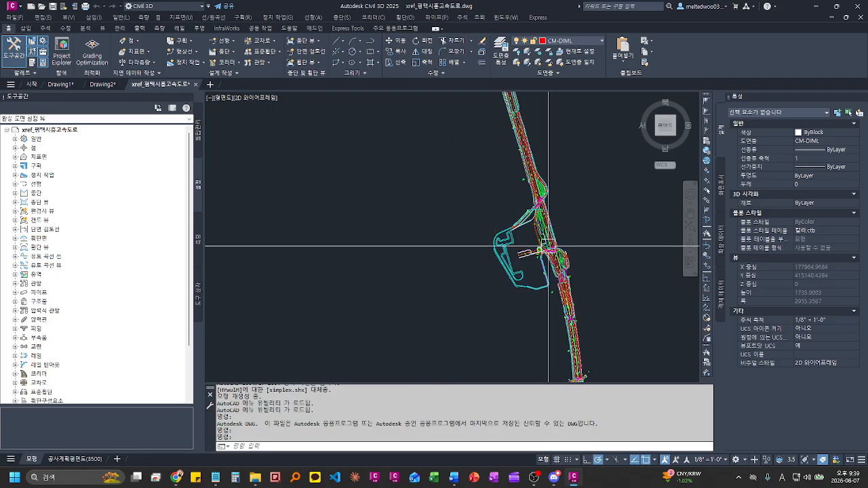
scroll(536, 220, "up", 10)
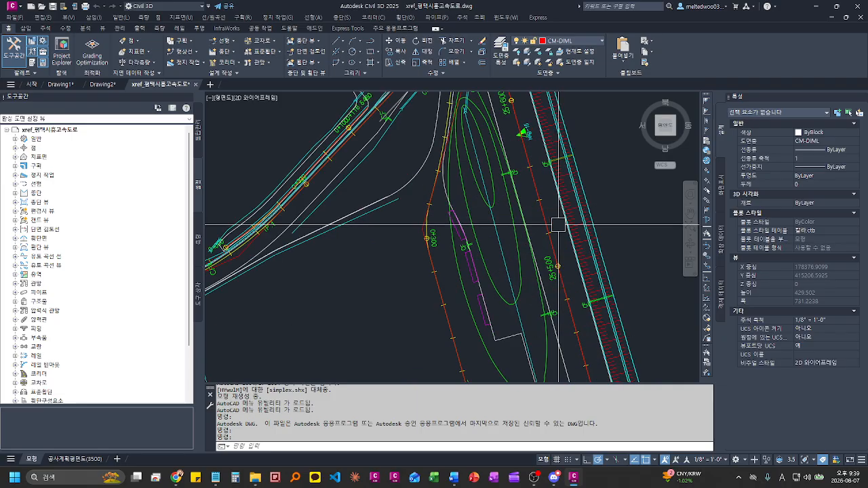
left_click(532, 228)
scroll(520, 218, "down", 5)
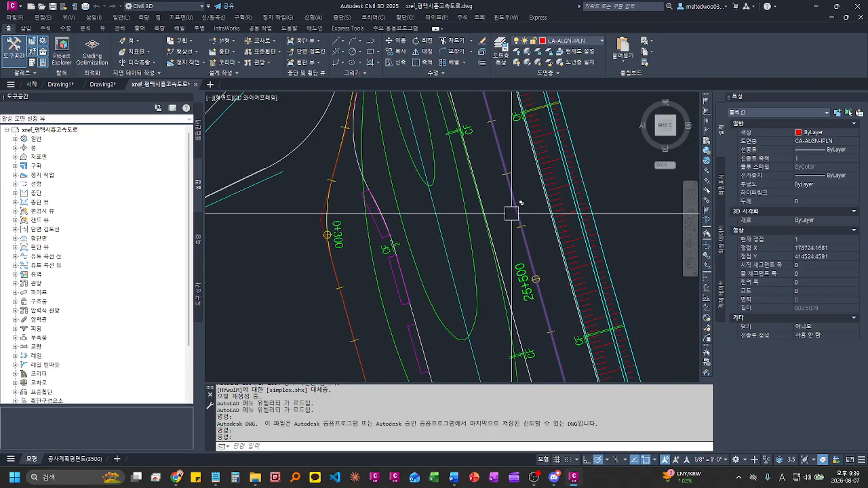
middle_click_drag(512, 213, 495, 254)
key("Escape")
left_click(501, 249)
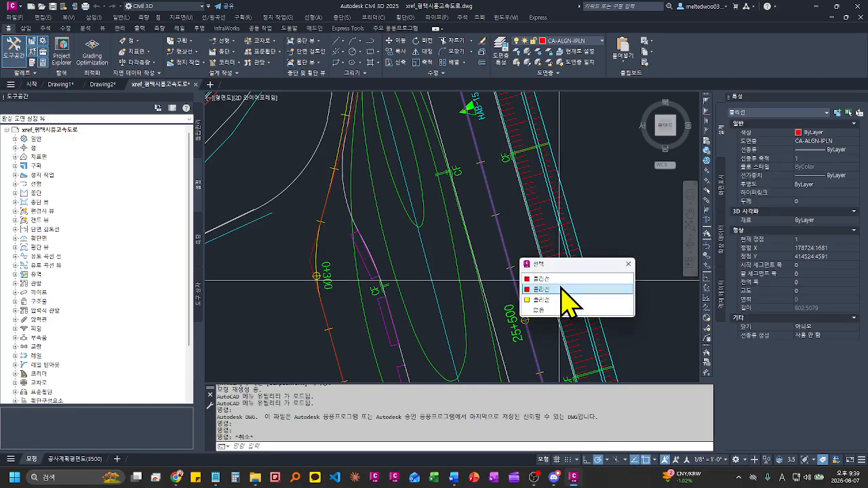
key("Escape")
key("Escape")
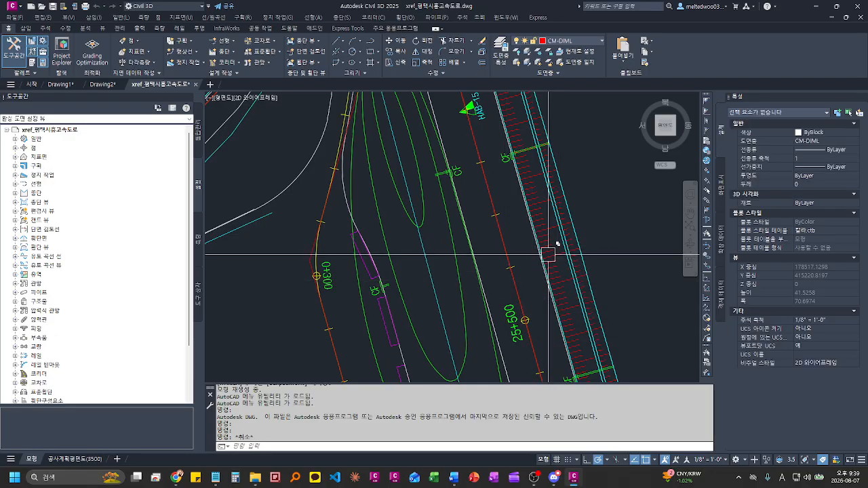
Step: Switch to the File Explorer window of the 01.토공 folder and select xref_MTV연결도로.dwg
scroll(454, 192, "down", 6)
scroll(417, 249, "down", 10)
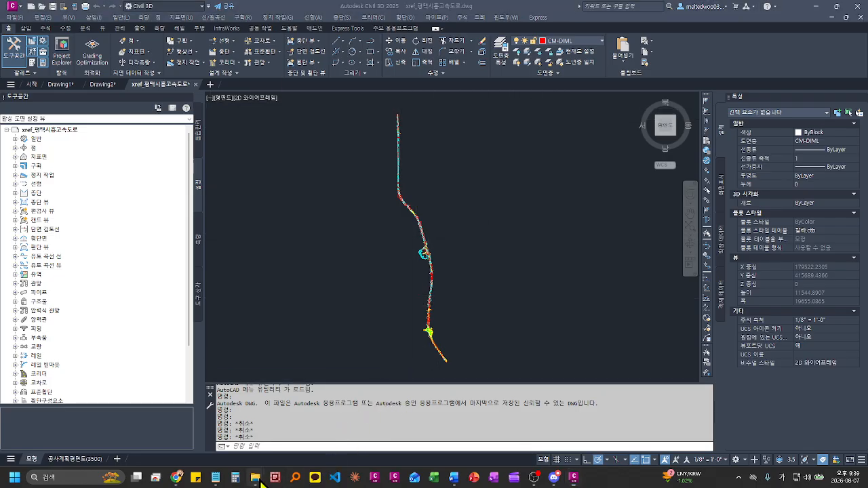
mouse_move(255, 476)
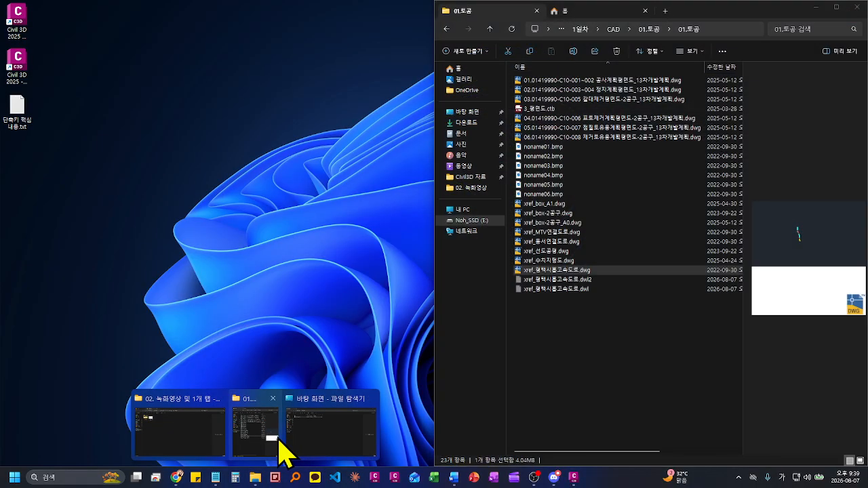
left_click(278, 449)
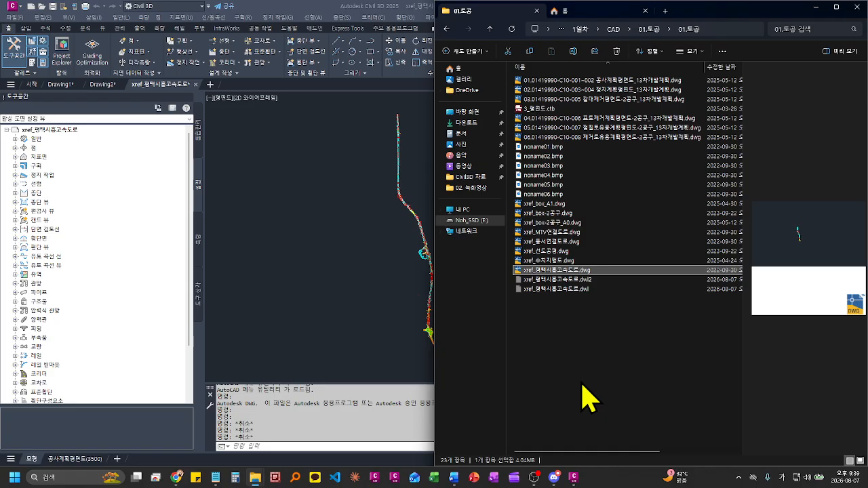
left_click(578, 263)
left_click(574, 251)
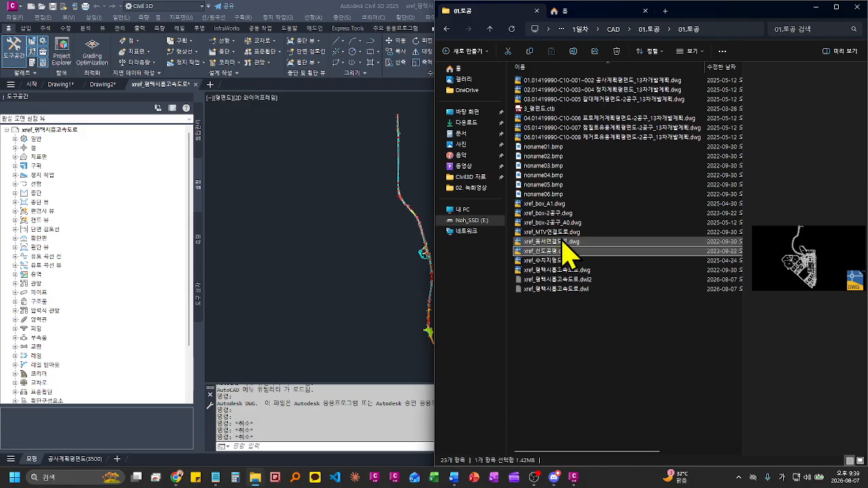
key("Up")
key("Up")
left_click_drag(570, 232, 349, 193)
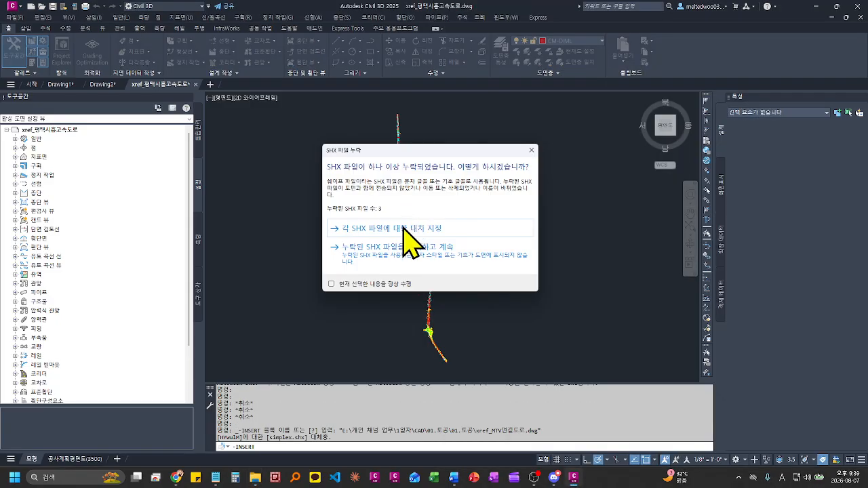
left_click(404, 216)
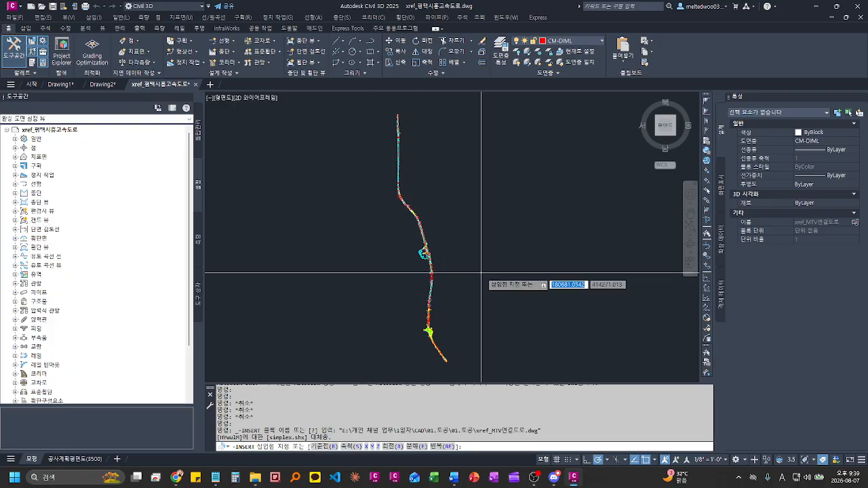
scroll(475, 278, "down", 10)
scroll(459, 285, "up", 5)
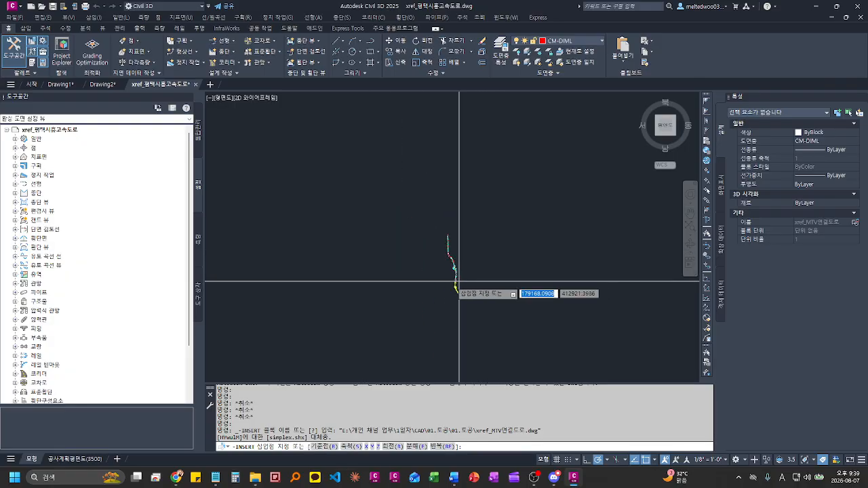
key("Escape")
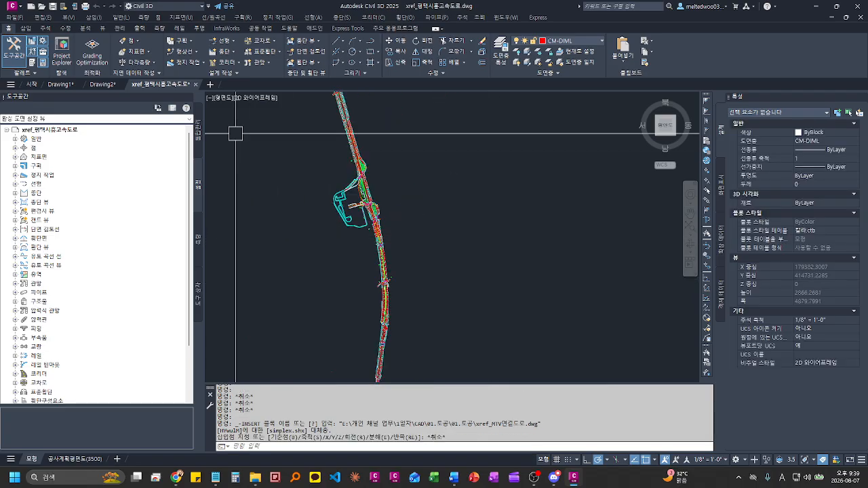
Step: Open xref_MTV연결도로.dwg from the 01.토공 folder as its own drawing in Civil 3D, ignoring the missing SHX files
mouse_move(264, 477)
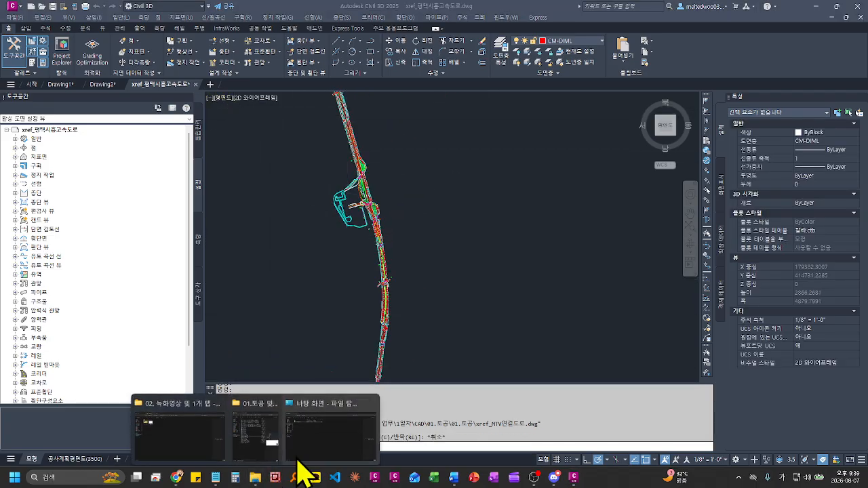
left_click(326, 449)
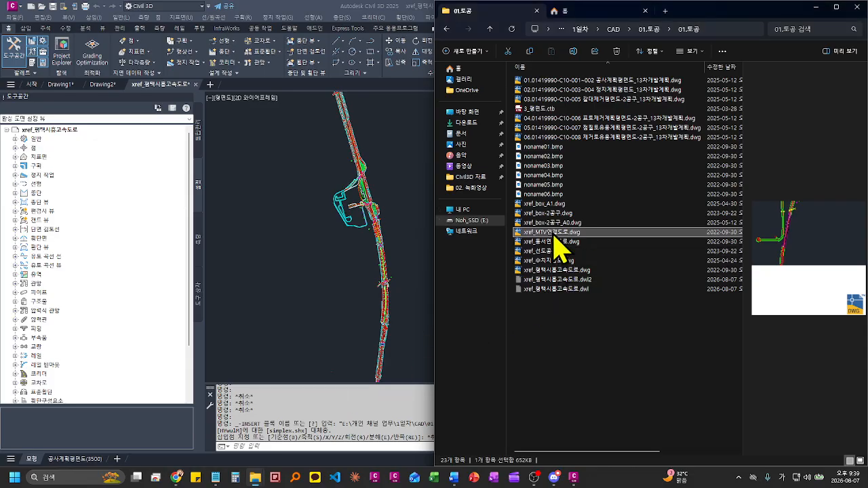
key("Return")
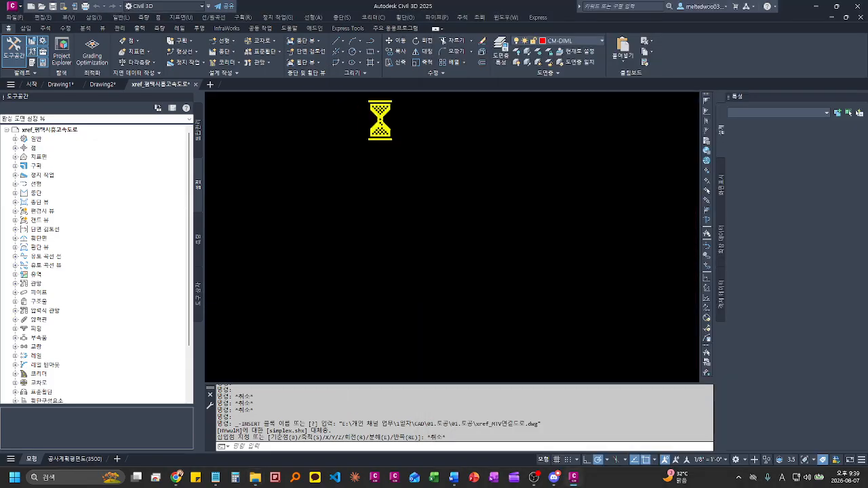
left_click(418, 241)
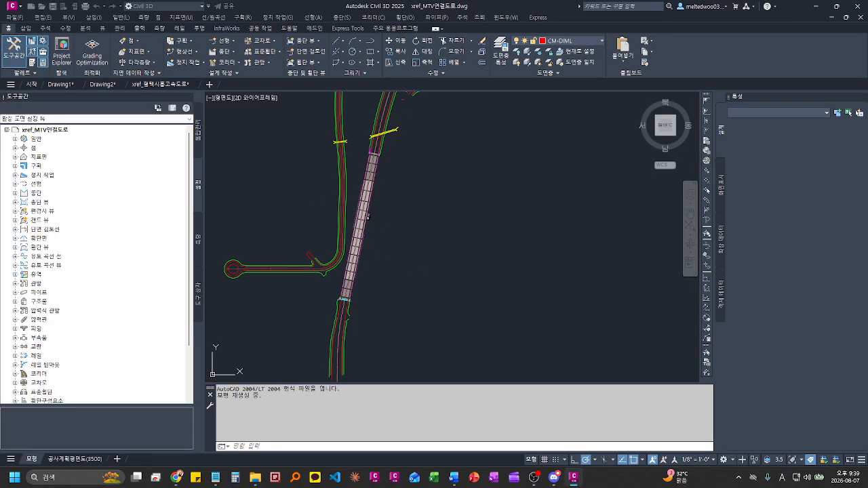
Step: Return to the xref_평택시흥고속도로 drawing and examine the fill slope lines along the highway near station 25+400
left_click(181, 87)
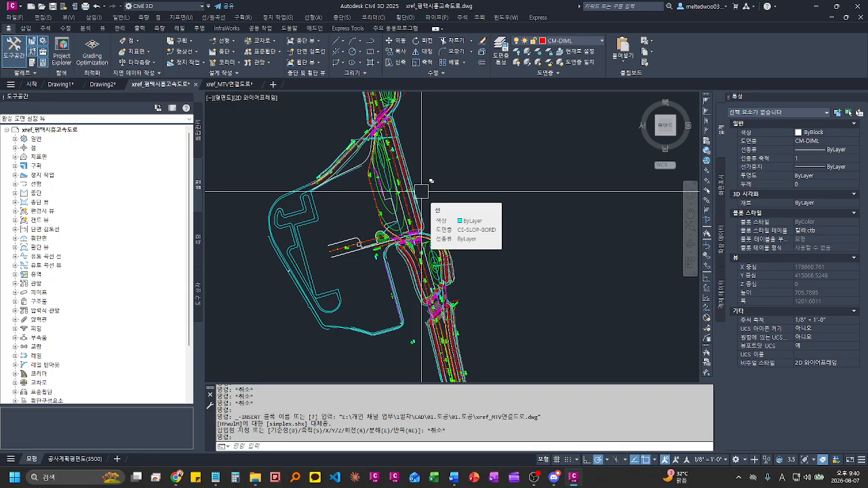
scroll(421, 192, "up", 4)
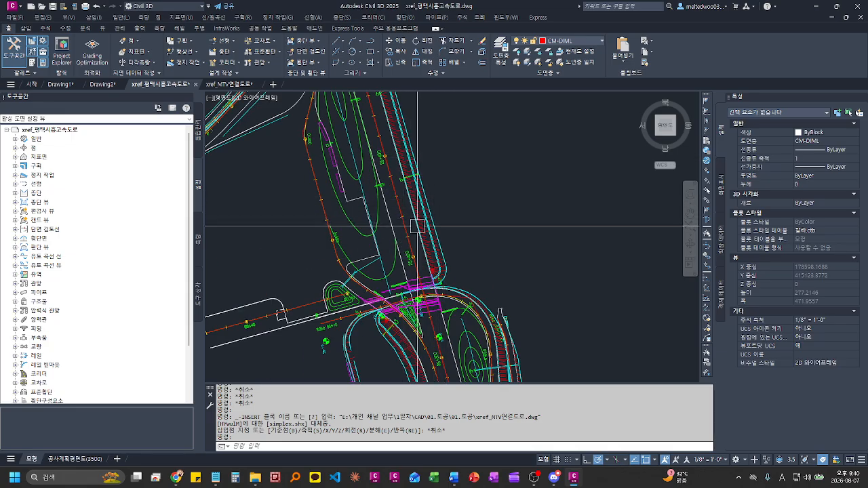
scroll(419, 230, "up", 1)
scroll(430, 253, "up", 1)
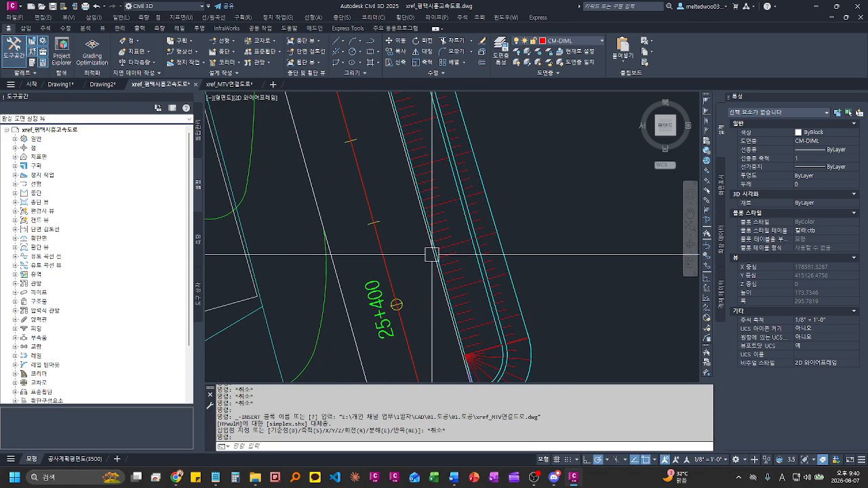
scroll(502, 252, "down", 4)
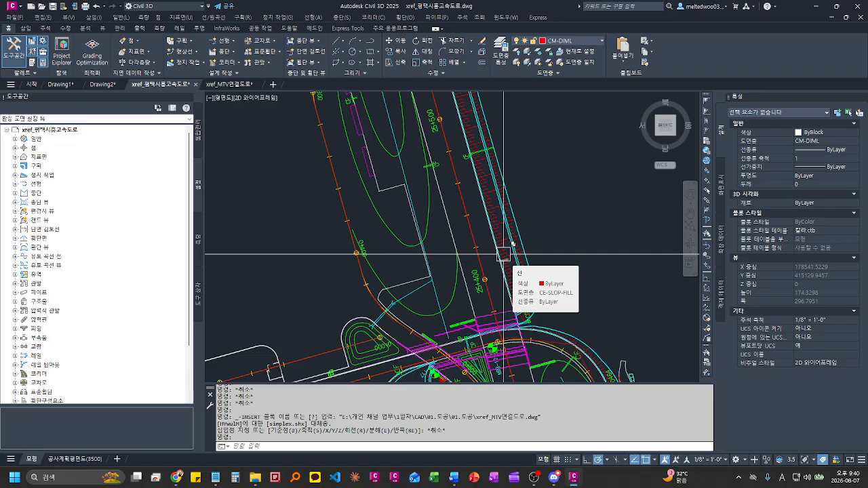
Step: Start a polyline, preview the running object snaps on the fill slope lines near station 25+400, and cancel without placing a point
type("PL")
key("Return")
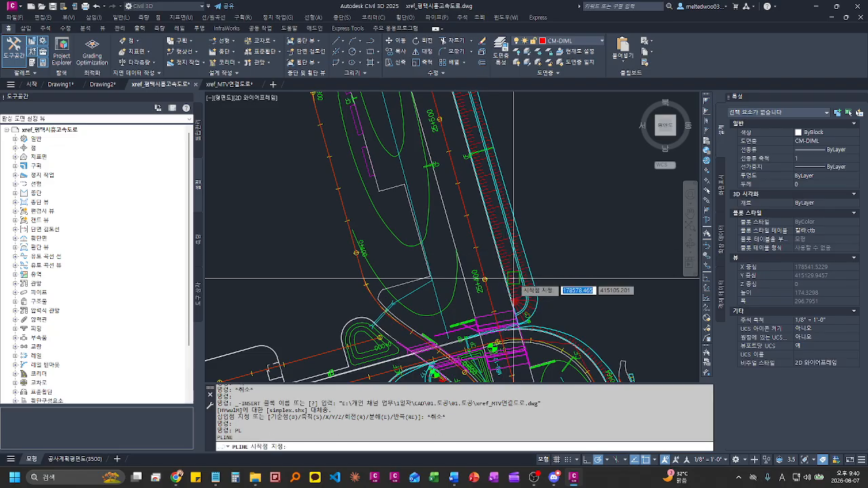
scroll(493, 252, "up", 5)
scroll(502, 252, "down", 6)
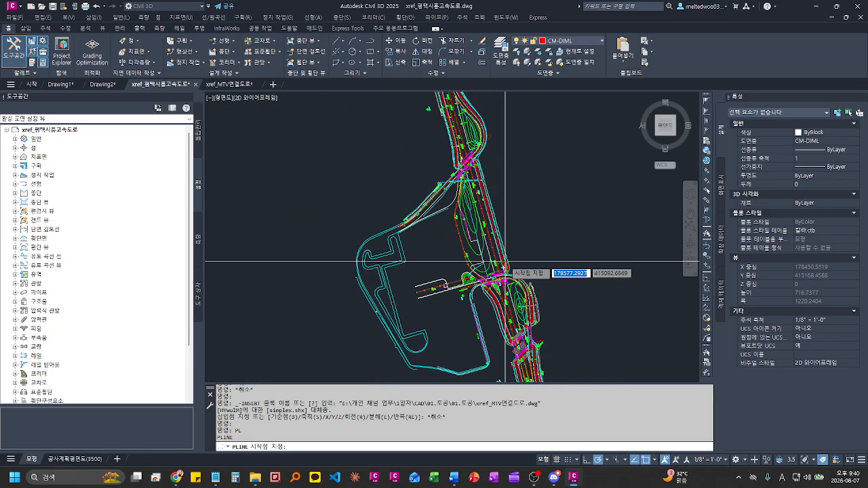
scroll(508, 261, "up", 5)
scroll(504, 274, "up", 2)
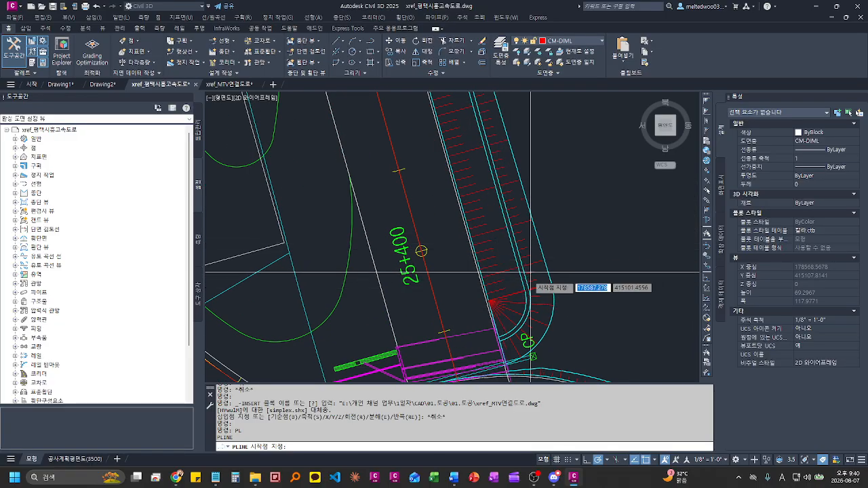
scroll(492, 278, "down", 5)
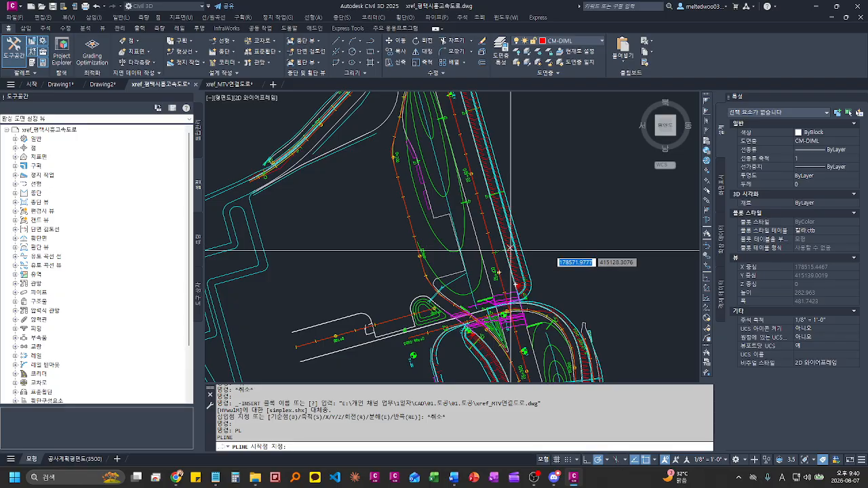
scroll(520, 263, "up", 3)
scroll(519, 264, "down", 3)
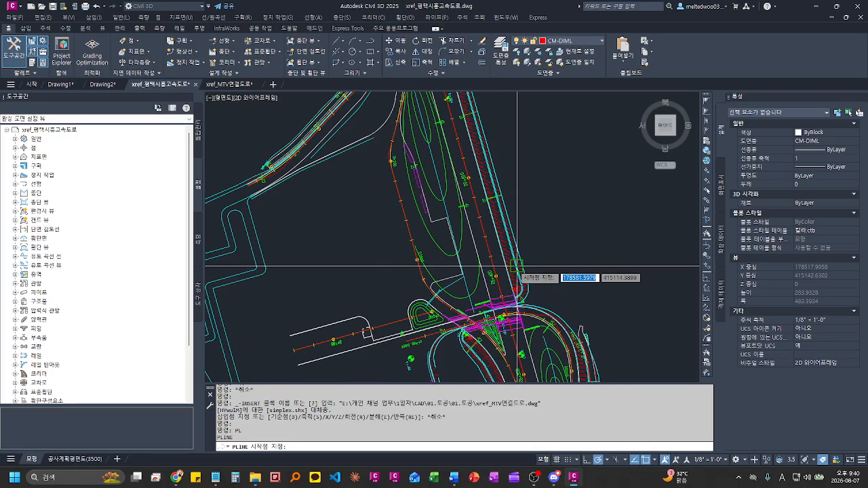
scroll(516, 266, "up", 6)
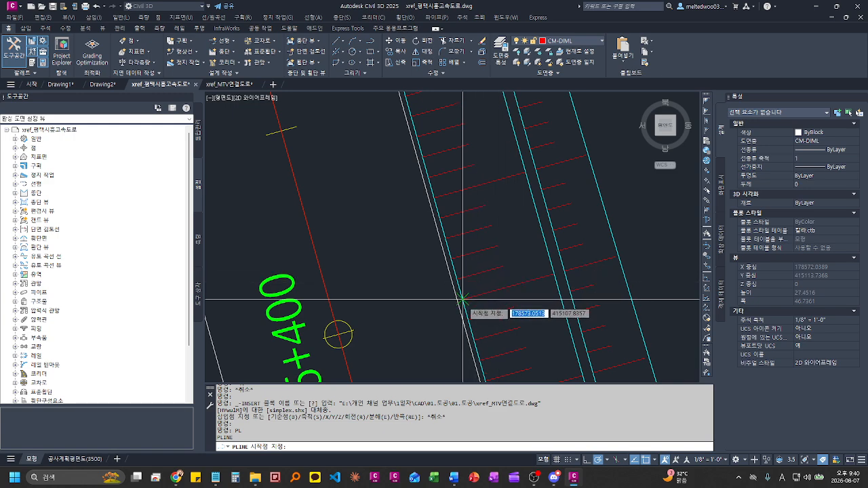
scroll(490, 279, "down", 5)
key("Escape")
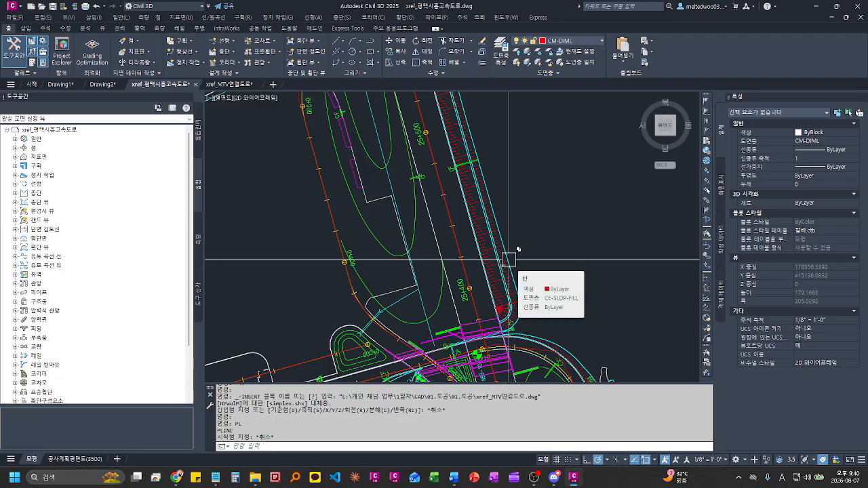
Step: Turn off running object snap, try a one-time Endpoint snap for a new polyline's start near station 25+400, and cancel the polyline
key("F3")
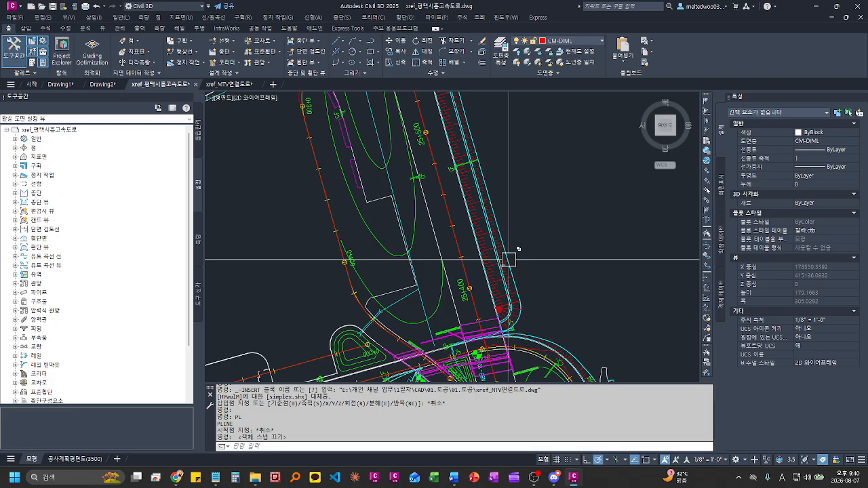
key("Return")
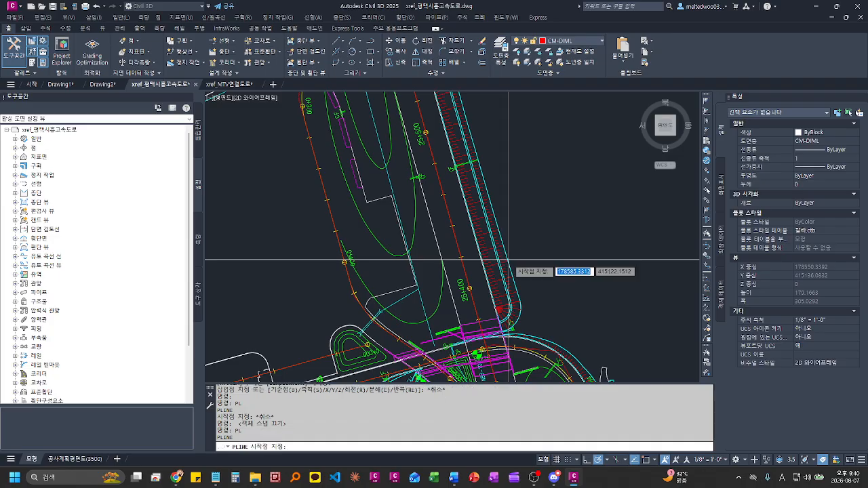
scroll(502, 293, "up", 5)
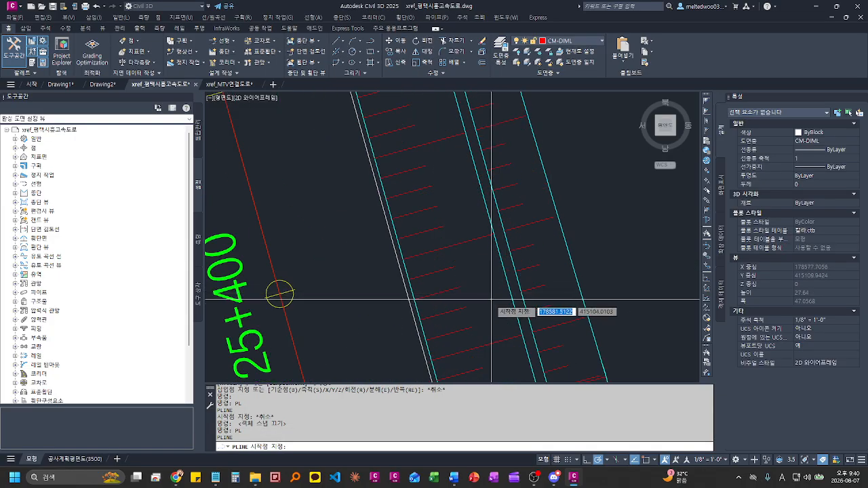
right_click(486, 301, "shift")
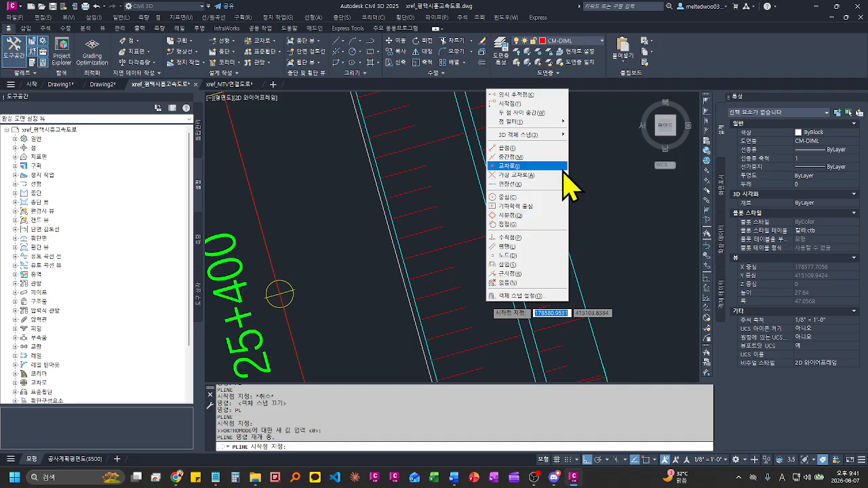
key("e")
key("Escape")
right_click(467, 221, "shift")
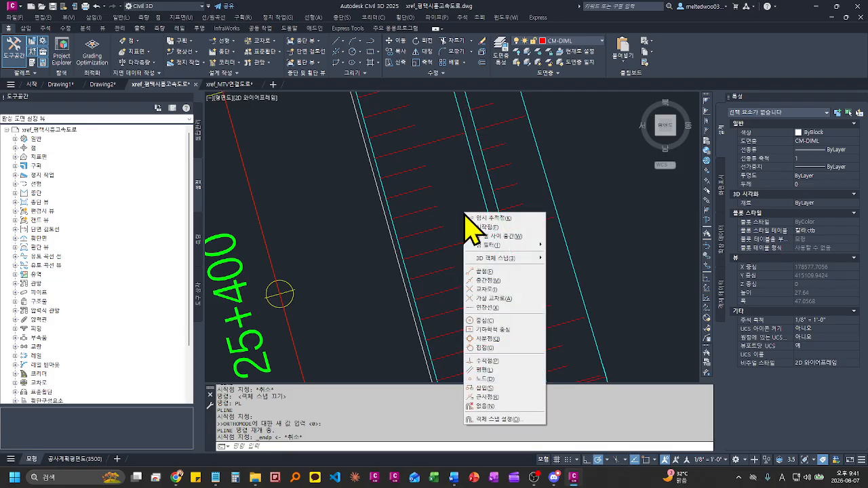
key("e")
key("Escape")
key("Escape")
key("Escape")
key("Escape")
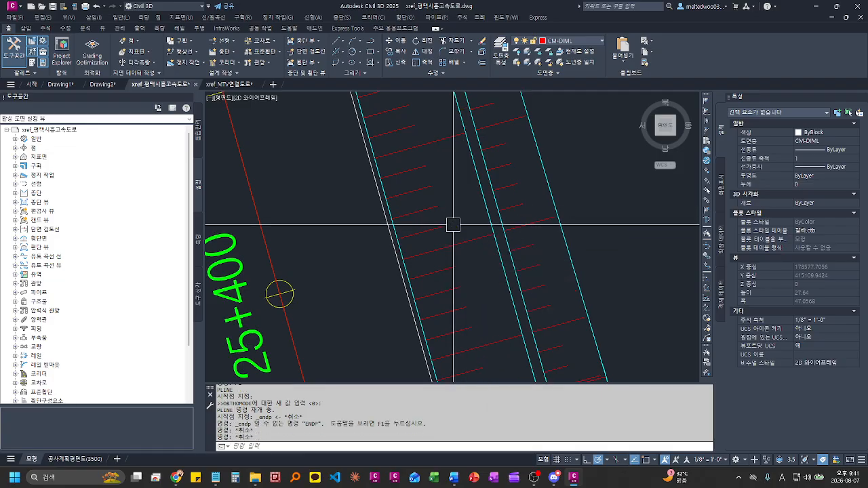
Step: Start a polyline on a red slope line using the one-time Endpoint snap, and cancel the polyline
type("pl")
key("Return")
right_click(451, 221, "shift")
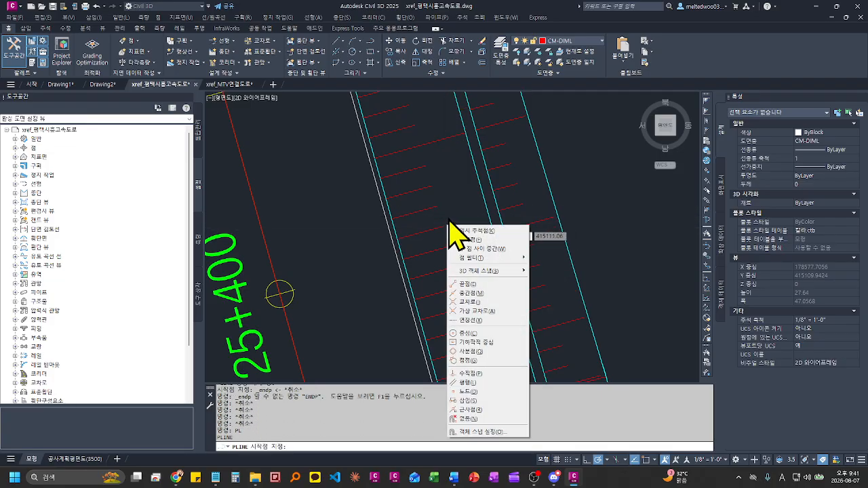
key("e")
left_click(437, 206)
key("Escape")
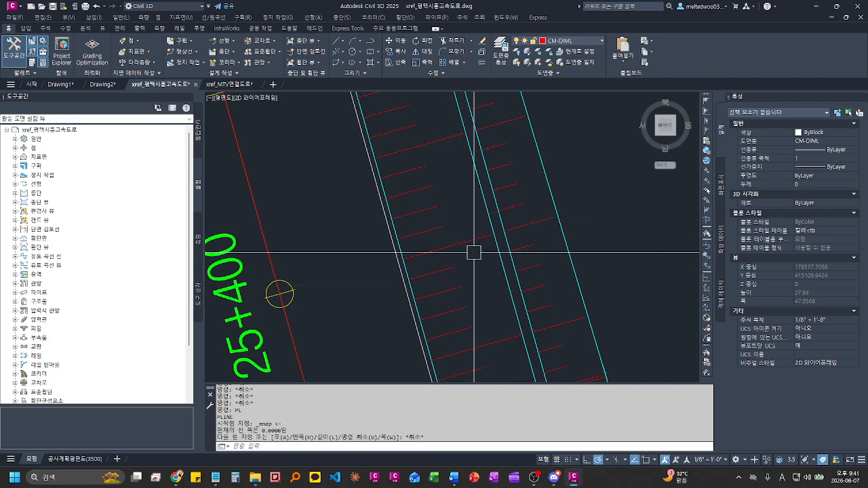
right_click(463, 218, "shift")
key("m")
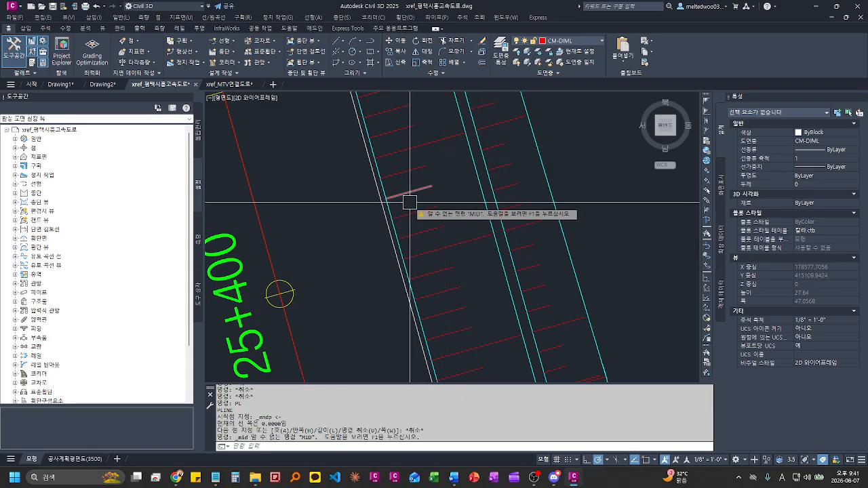
key("Escape")
key("Escape")
Step: Start a polyline on the slope lines near station 25+400 using the one-time Midpoint snap, and cancel the polyline
type("pl")
key("Return")
right_click(445, 218, "shift")
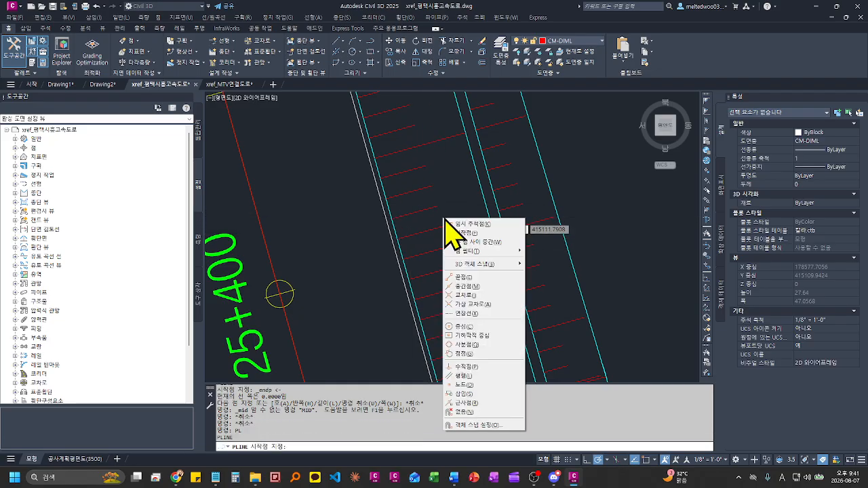
key("m")
scroll(416, 237, "down", 3)
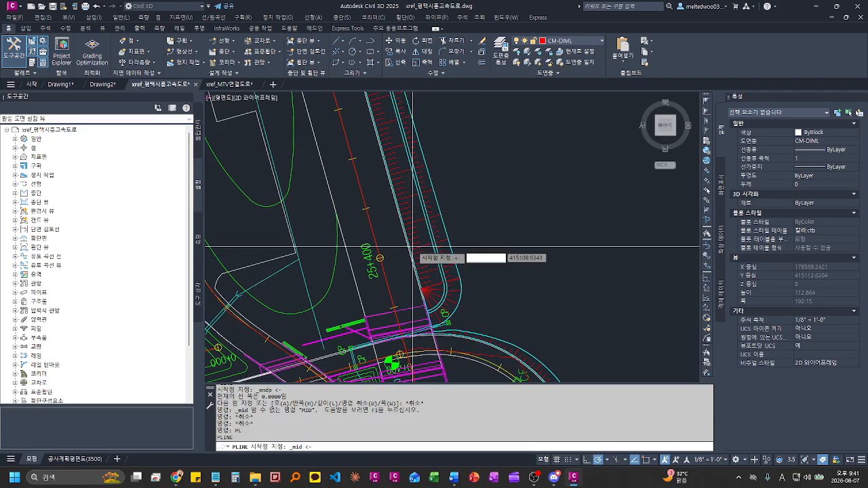
scroll(417, 244, "up", 3)
left_click(414, 245)
key("Escape")
key("Escape")
key("Escape")
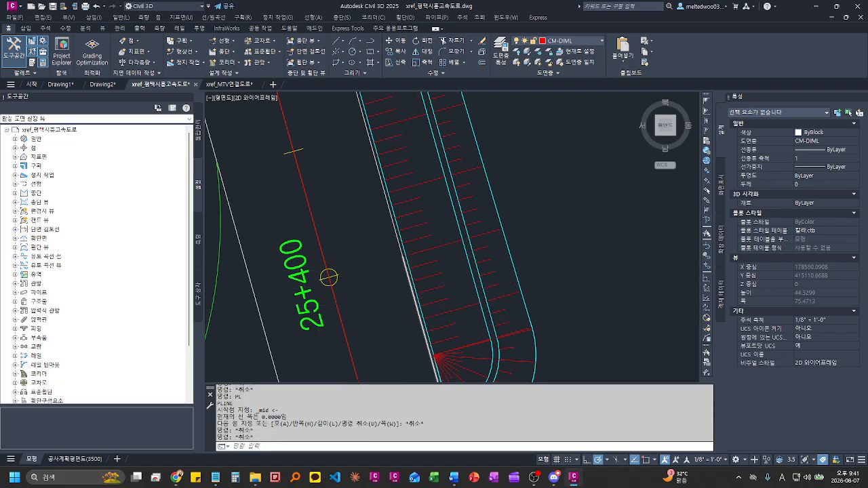
Step: Start a polyline midway between the endpoints of two red slope lines using the one-time Mid Between 2 Points snap, and cancel it
type("pl")
key("Return")
scroll(414, 254, "up", 4)
scroll(481, 269, "up", 2)
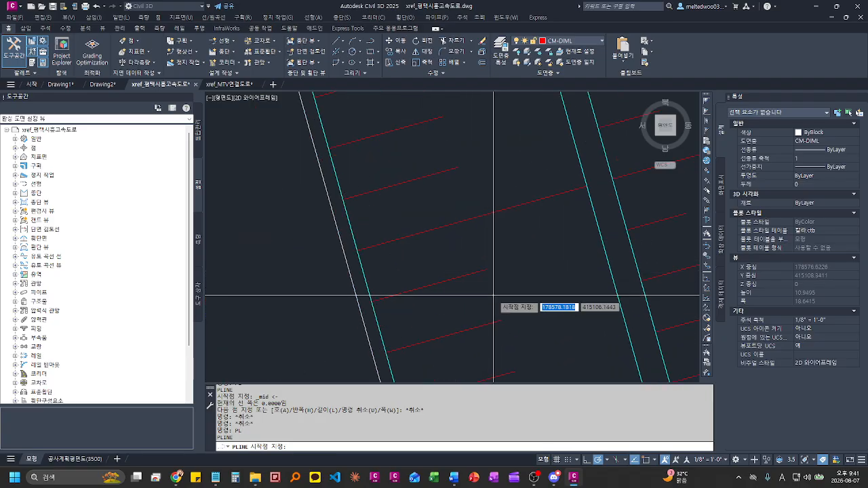
right_click(493, 296, "shift")
key("w")
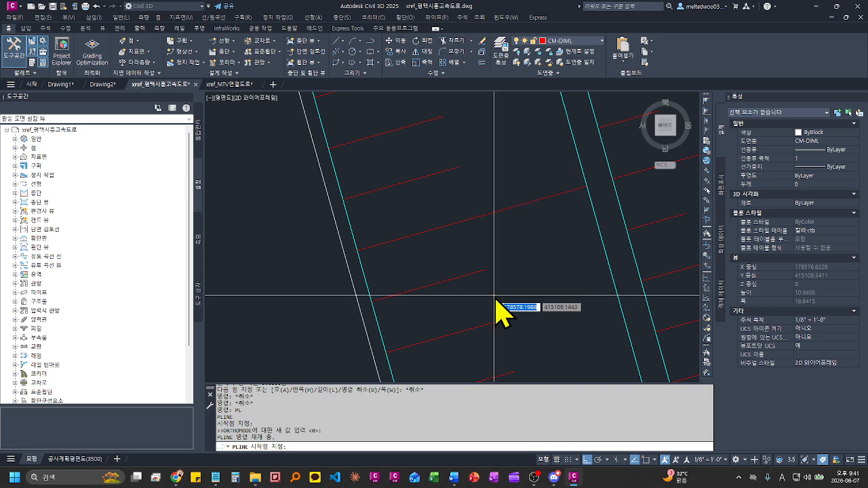
right_click(487, 277, "shift")
key("e")
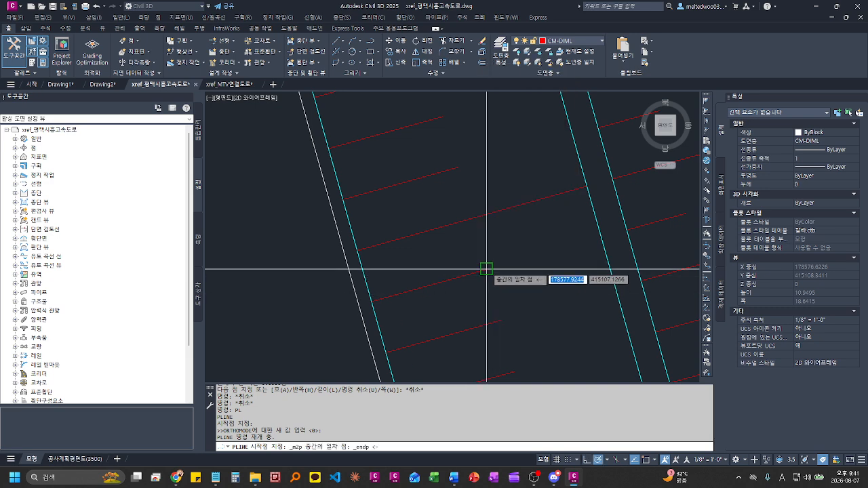
left_click(488, 271)
right_click(515, 332, "shift")
key("e")
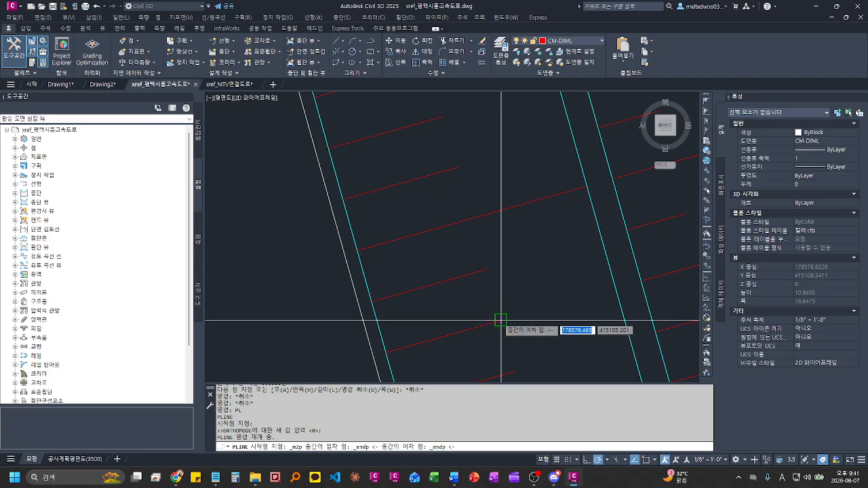
left_click(499, 319)
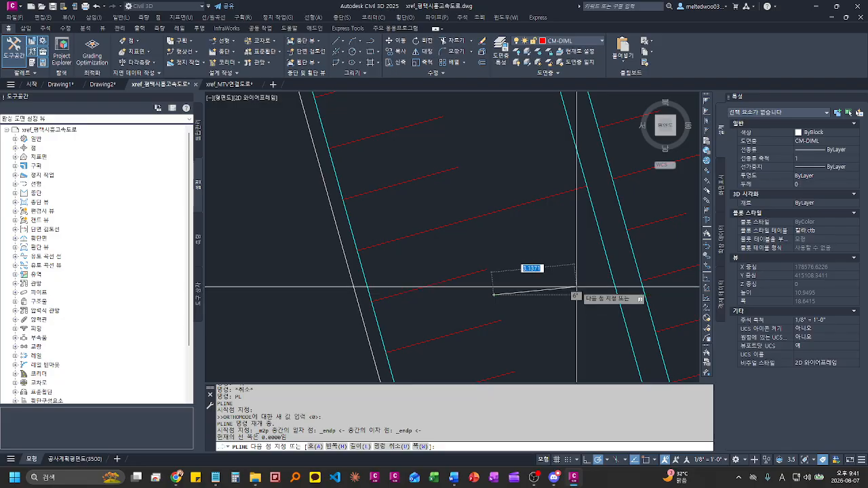
key("Escape")
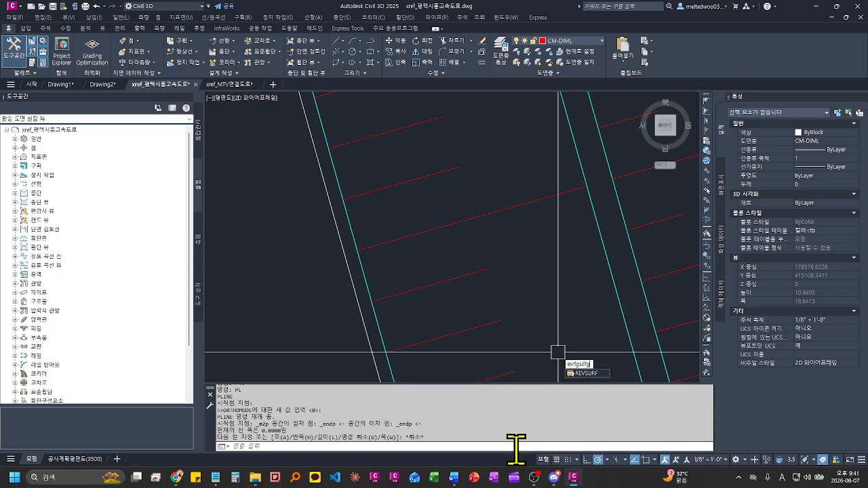
key("Escape")
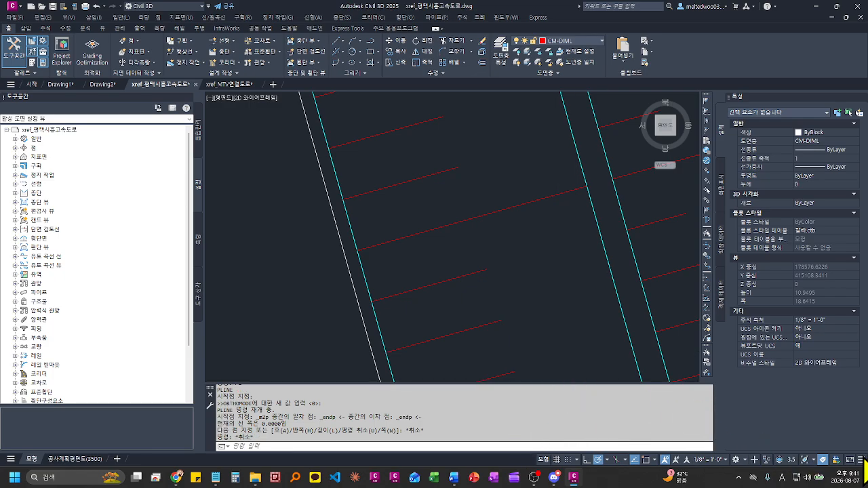
Step: Show the Transparency, Selection Cycling, 3D Object Snap, Dynamic UCS, Selection Filtering and Gizmo toggles on the status bar
left_click(861, 460)
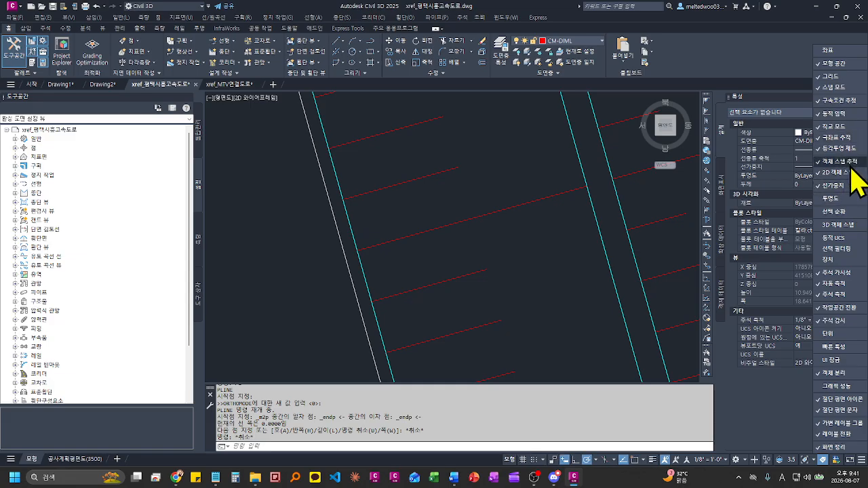
left_click(848, 210)
left_click(848, 224)
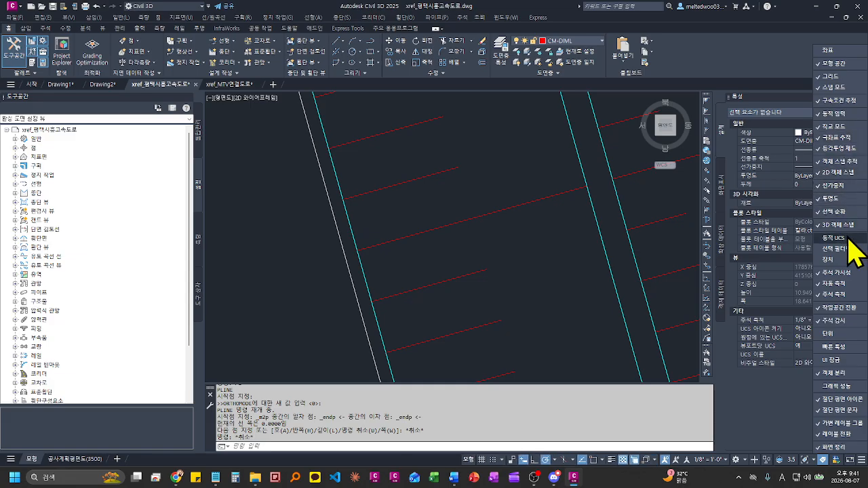
left_click(848, 249)
left_click(848, 260)
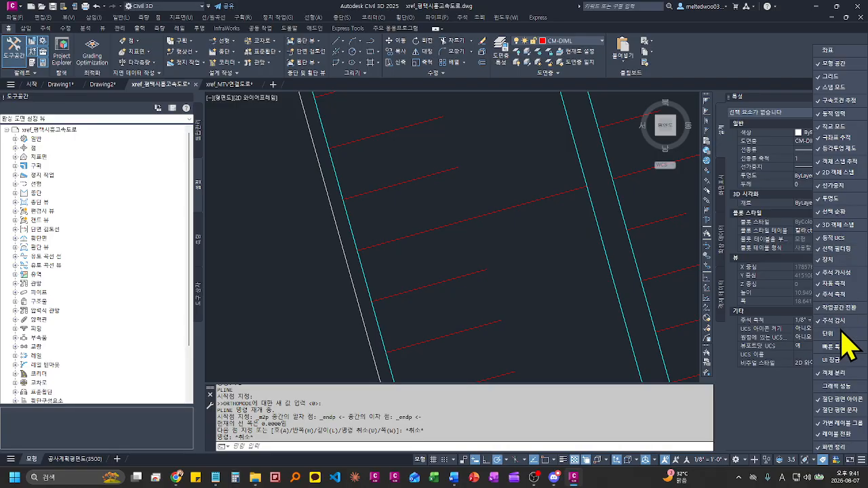
Step: Show the Units, Quick Properties, Lock UI and Graphics Performance controls on the status bar, and close the customization list
left_click(844, 333)
left_click(844, 347)
left_click(844, 360)
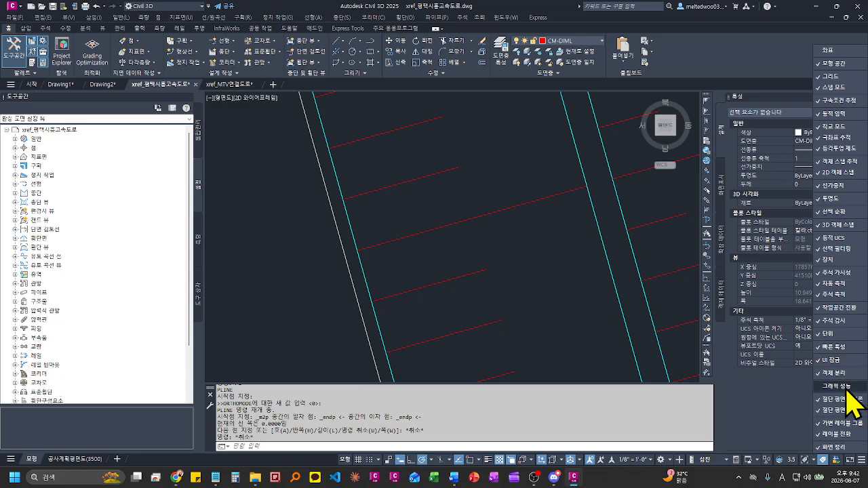
left_click(837, 385)
key("Escape")
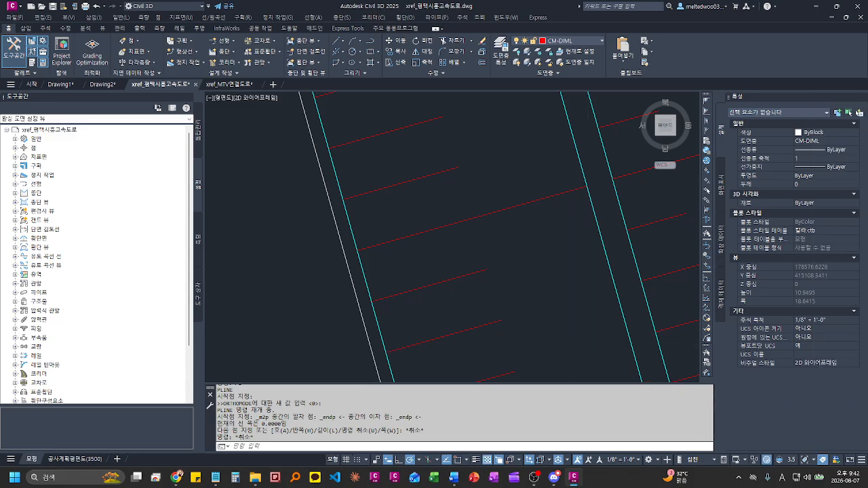
key("Escape")
key("Escape")
key("Escape")
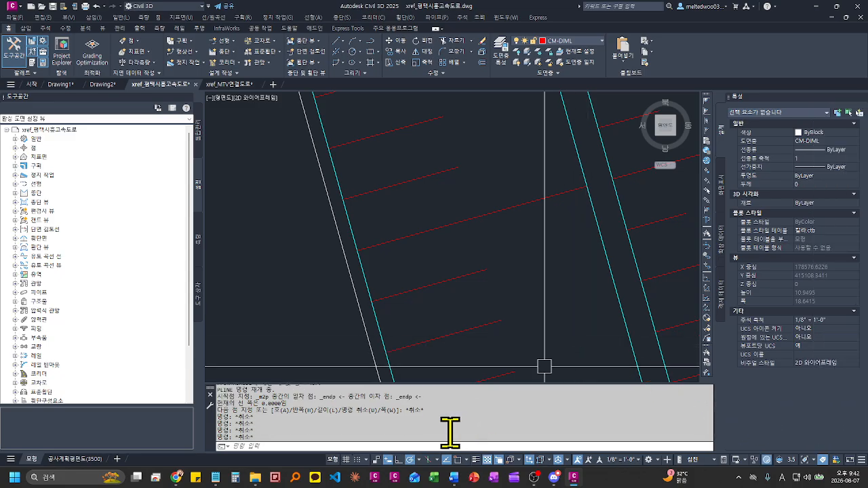
Step: Turn off polar tracking, object snap tracking, selection cycling, dynamic UCS and the display of all annotative objects (ANNOALLVISIBLE 0)
left_click(410, 459)
left_click(447, 460)
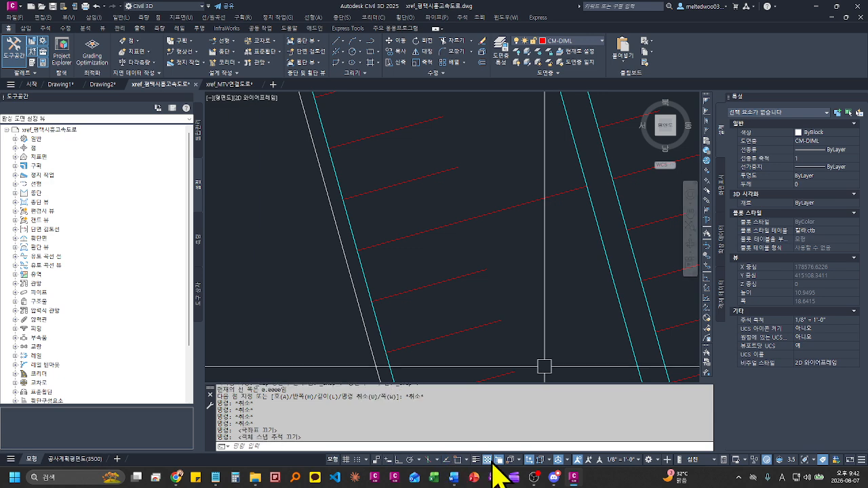
left_click(499, 461)
left_click(530, 459)
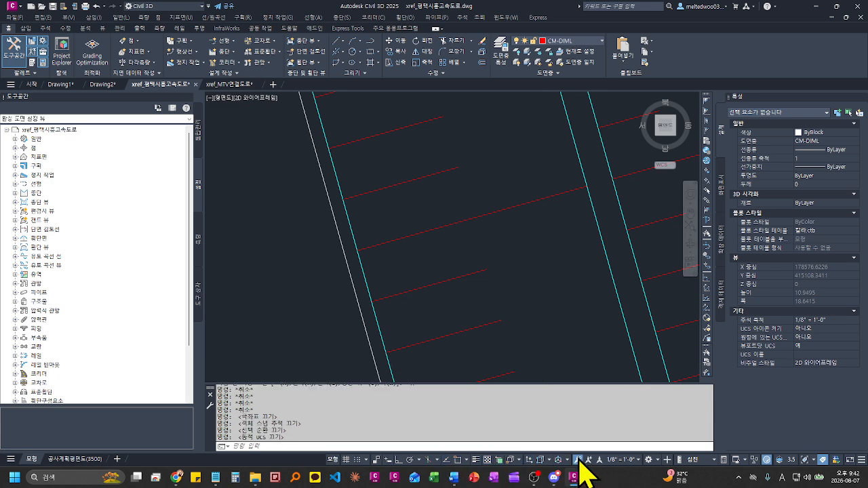
left_click(577, 460)
Step: Switch snap mode on and back off, and do the same with ortho mode
scroll(556, 323, "down", 5)
scroll(555, 323, "down", 8)
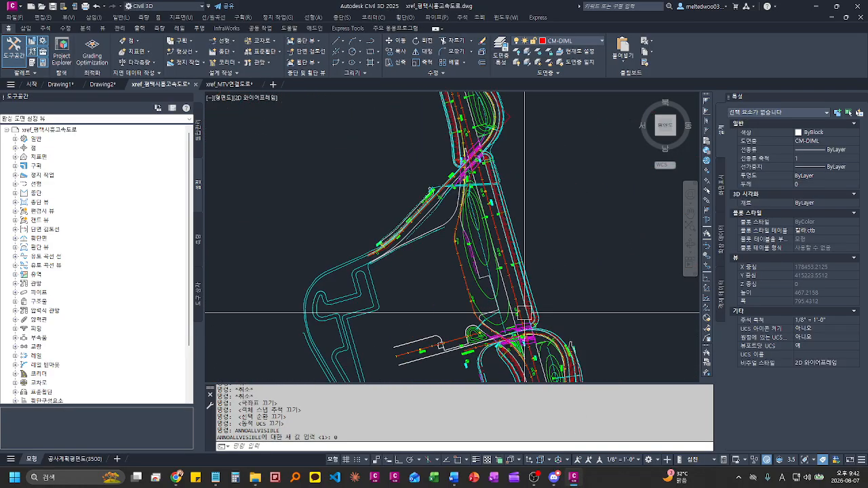
scroll(476, 371, "up", 3)
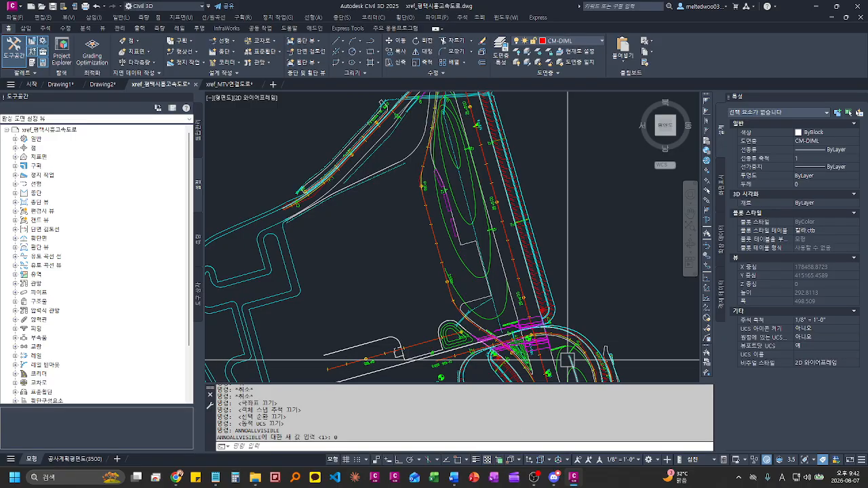
key("F9")
key("F9")
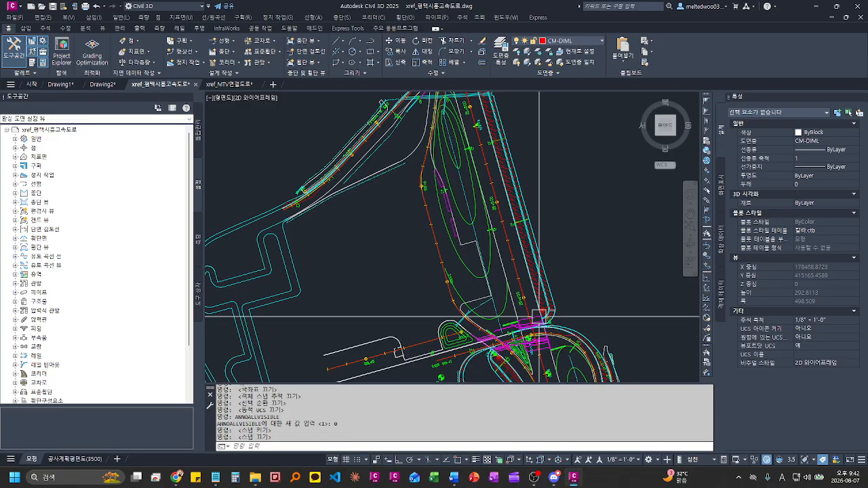
key("F8")
key("F8")
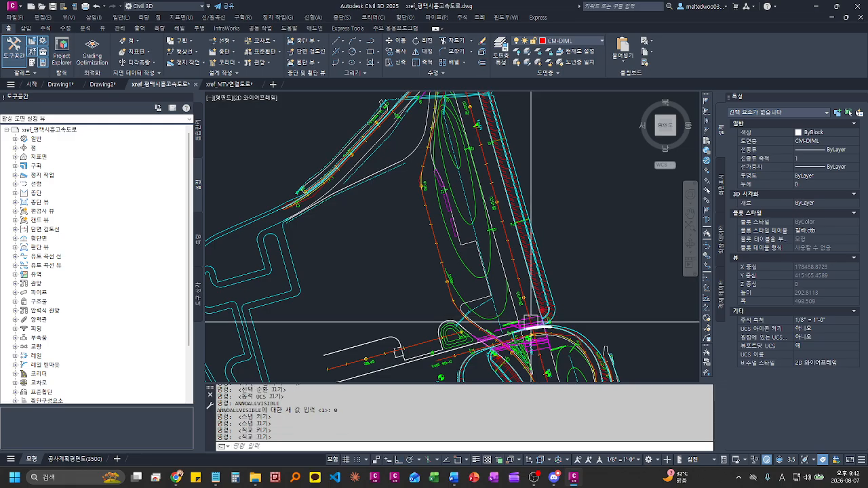
Step: Switch the drawing grid on and off several times, ending with it off, and switch snap mode on and back off
key("F7")
scroll(529, 323, "down", 3)
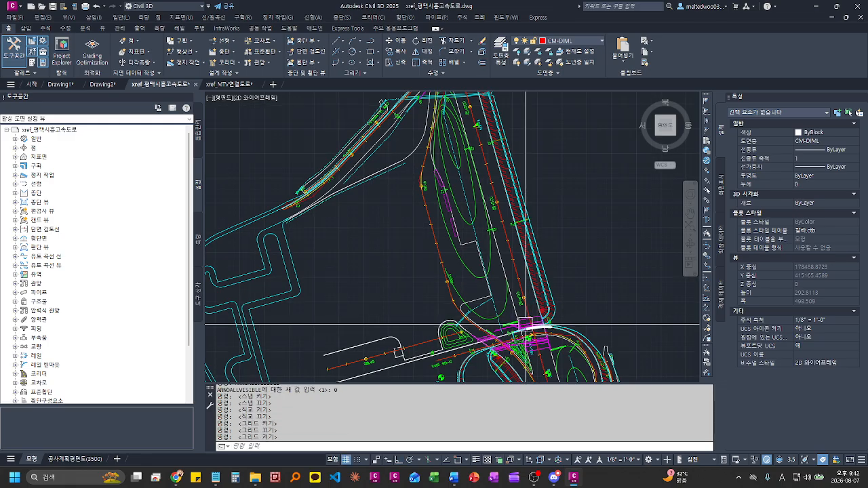
key("F7")
key("F7")
key("F7")
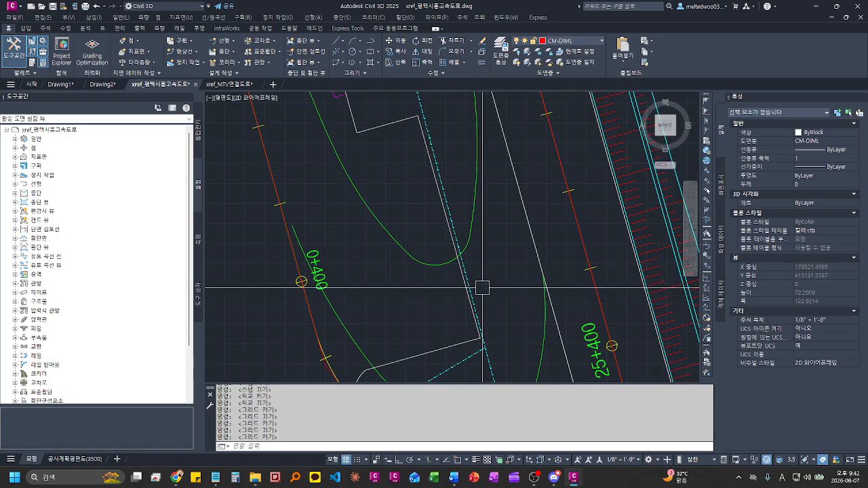
scroll(480, 285, "down", 3)
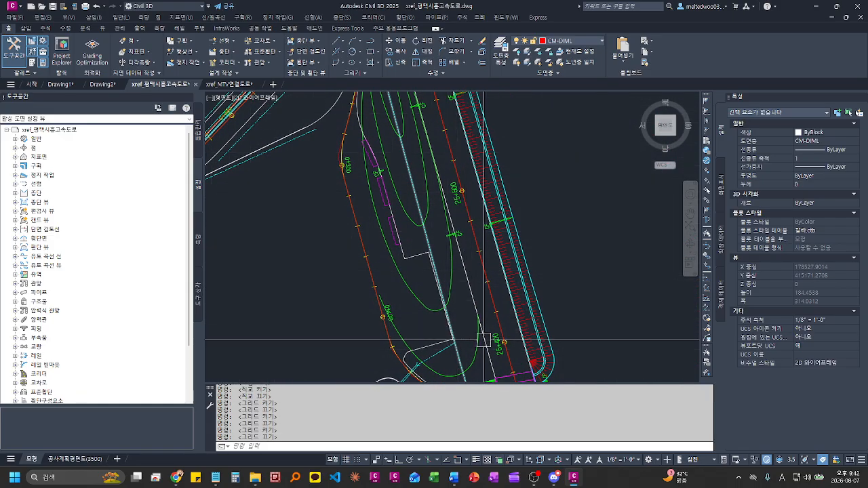
key("F7")
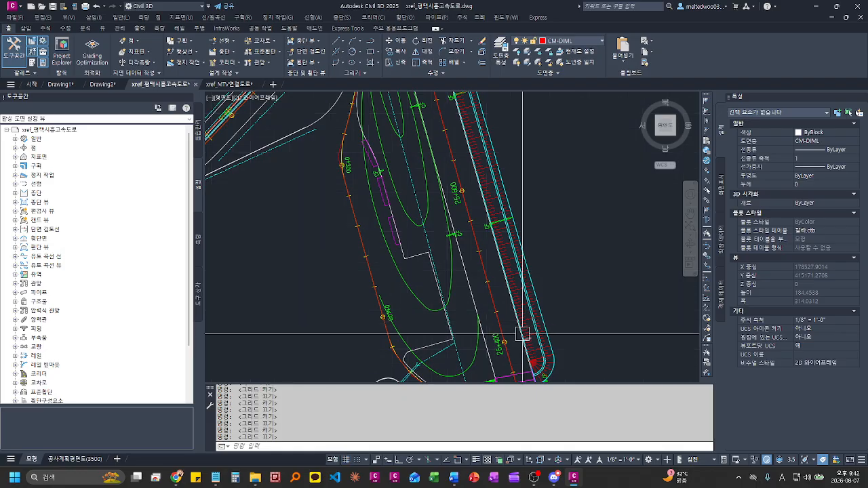
key("F9")
key("F9")
scroll(519, 331, "down", 6)
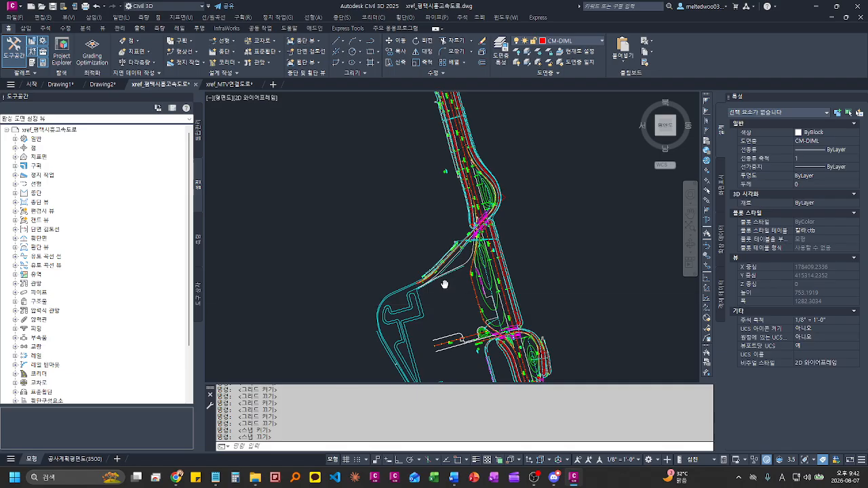
scroll(409, 242, "down", 2)
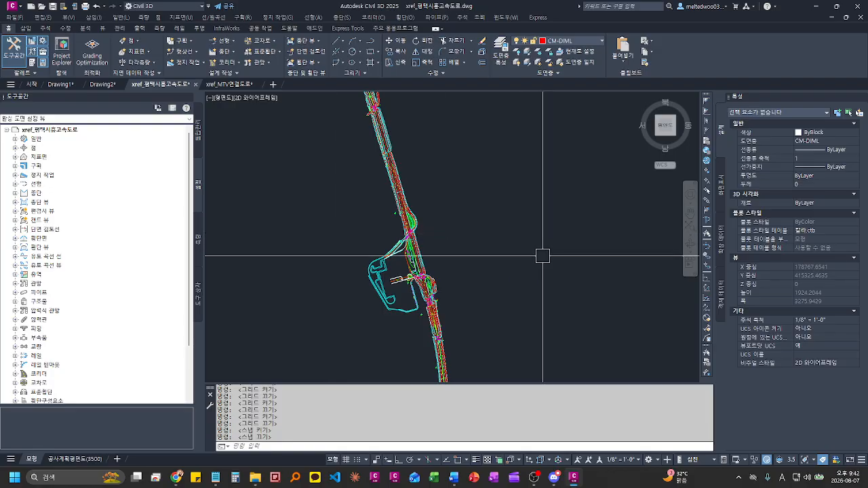
type("PL")
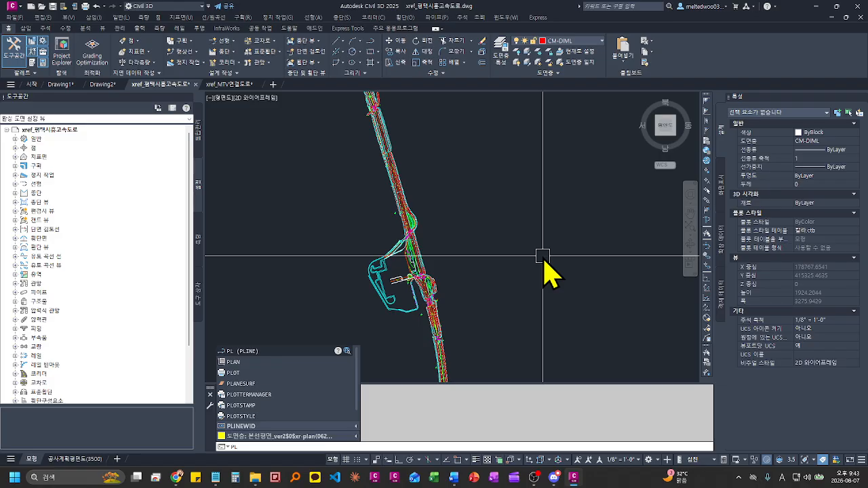
key("Escape")
key("Escape")
key("Escape")
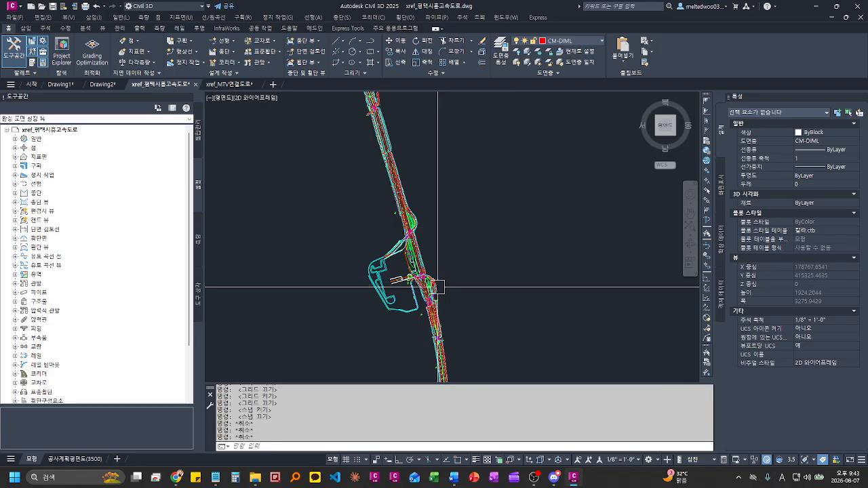
Step: Switch to File Explorer, open the Locker\123\자료\2024~\Civil3D\###LISP folder on drive E:, and maximize the window
mouse_move(257, 478)
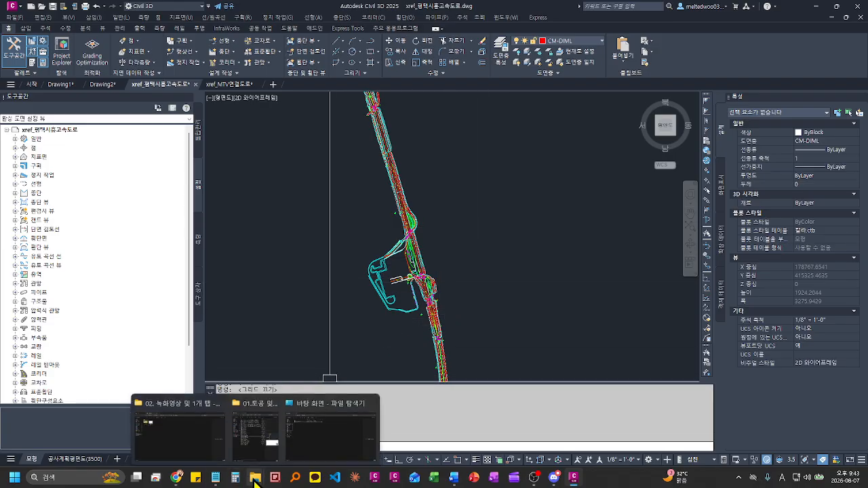
mouse_move(170, 441)
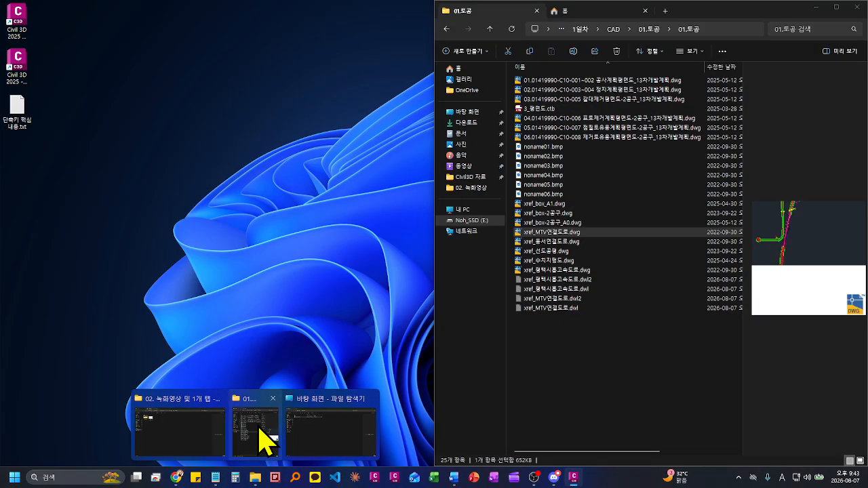
left_click(257, 437)
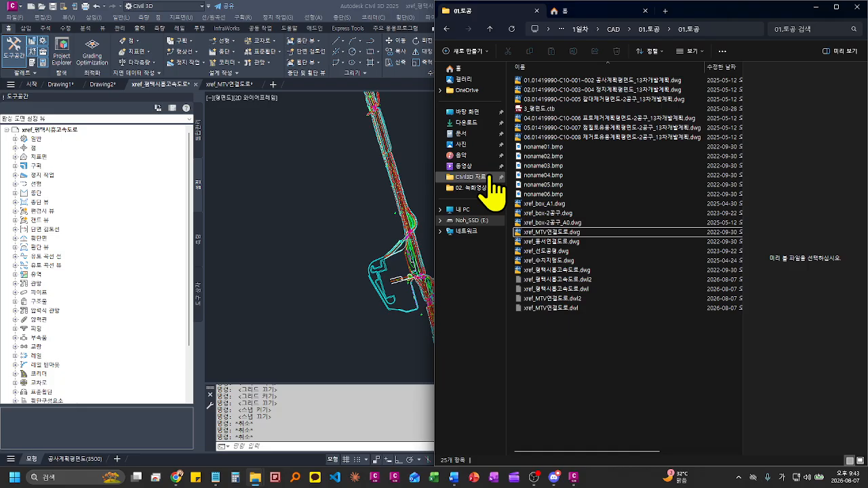
left_click(483, 221)
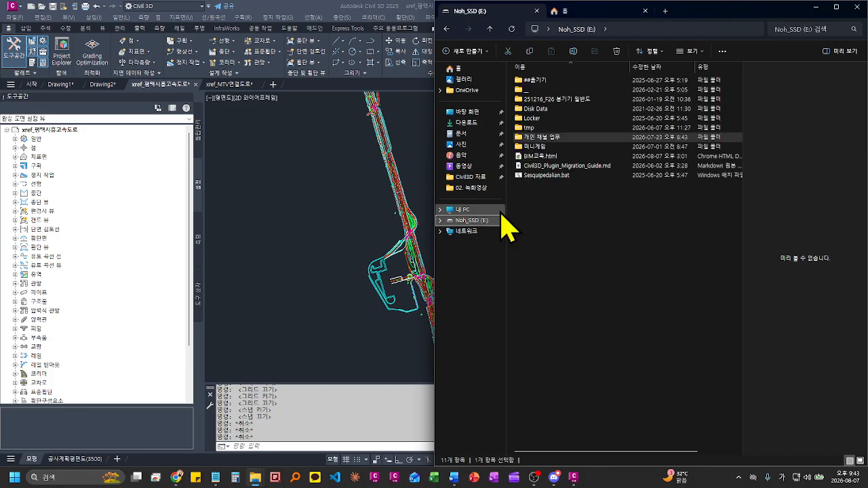
double_click(585, 120)
double_click(561, 81)
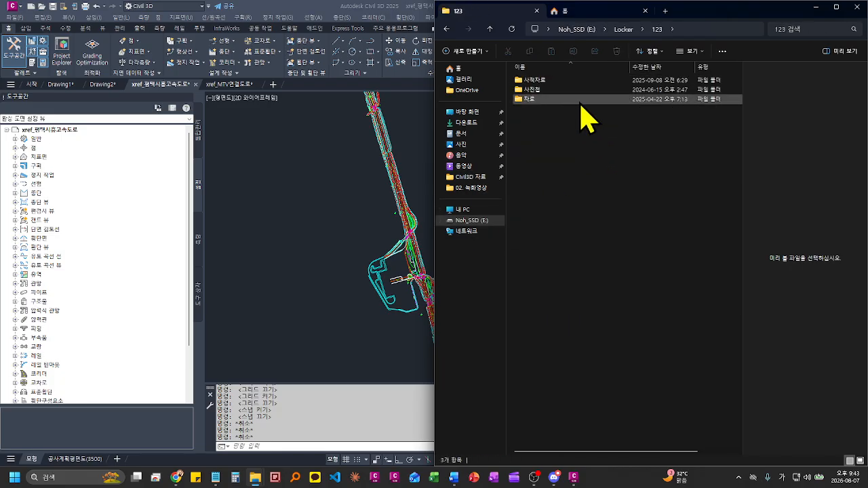
double_click(579, 100)
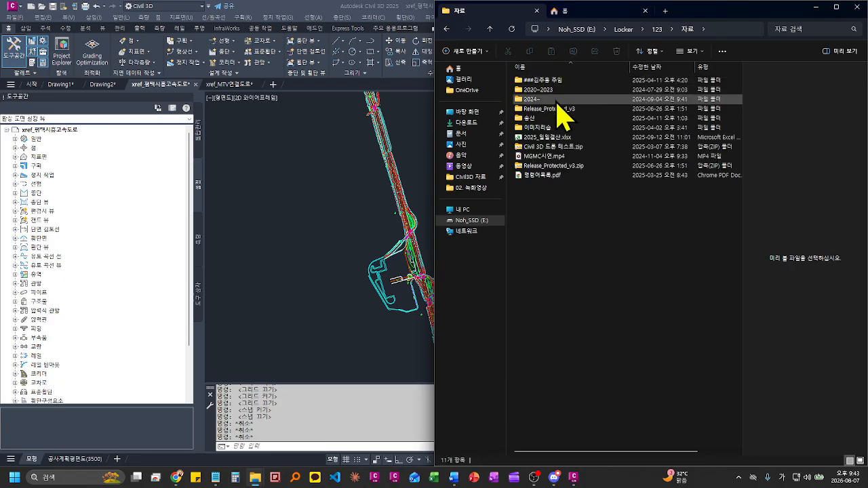
double_click(557, 99)
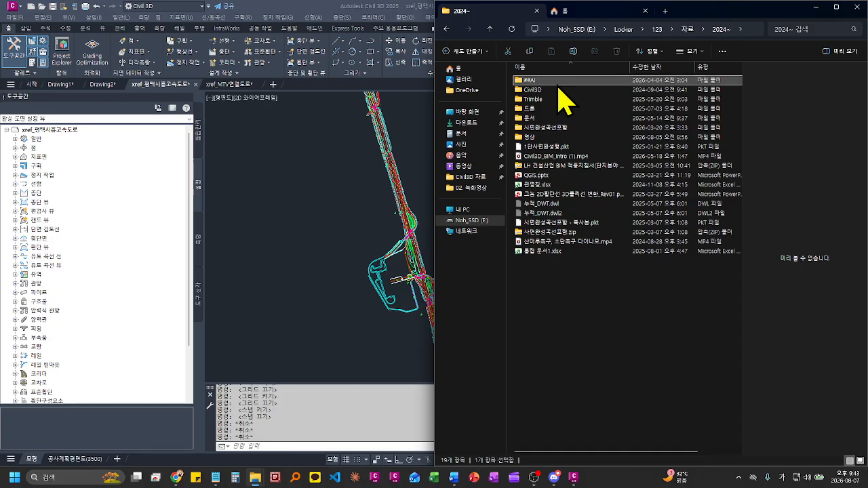
double_click(558, 89)
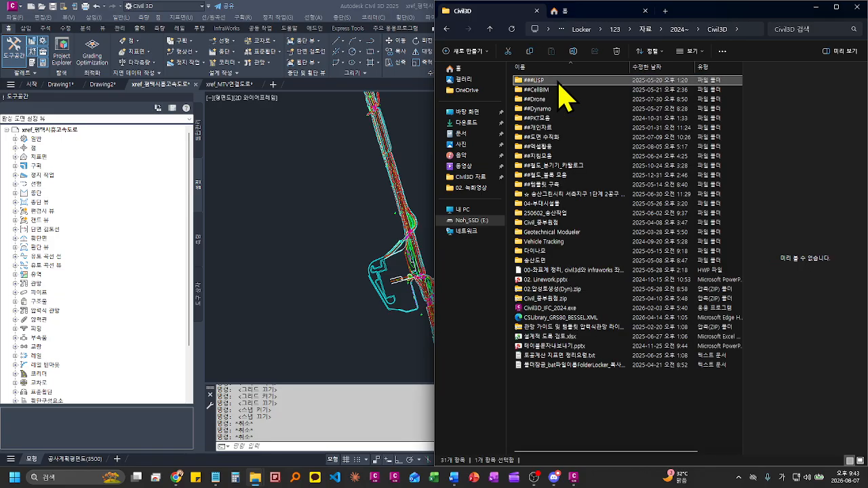
double_click(558, 82)
double_click(686, 16)
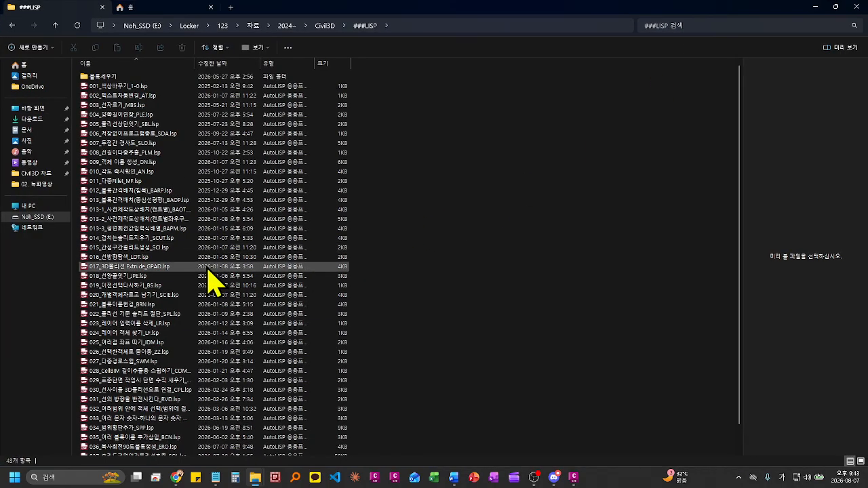
Step: Enlarge the file view and examine the LISP routines, including 001_색상바꾸기, 002_텍스트자동변경, 003_선자르기, 017_3D폴리선 Extrude, 023_레이어 입력이름 삭제 and 025_여러점 좌표 따기
scroll(211, 281, "up", 3, "ctrl")
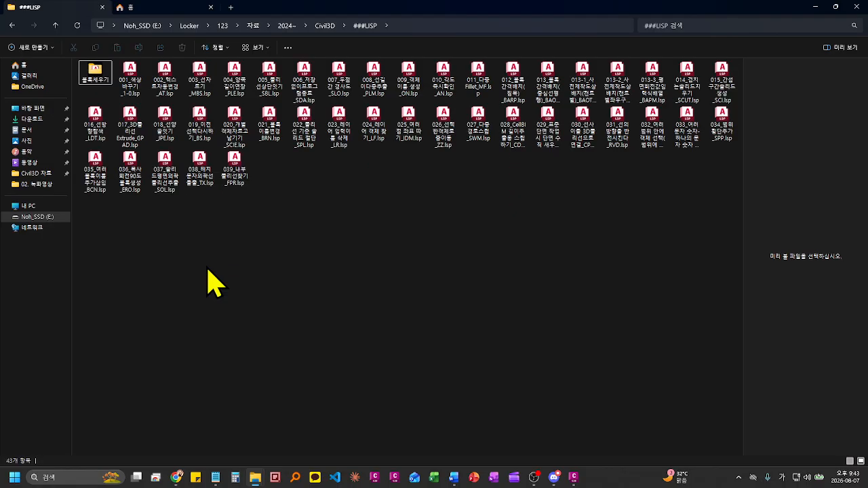
scroll(212, 282, "down", 2, "ctrl")
left_click(304, 72)
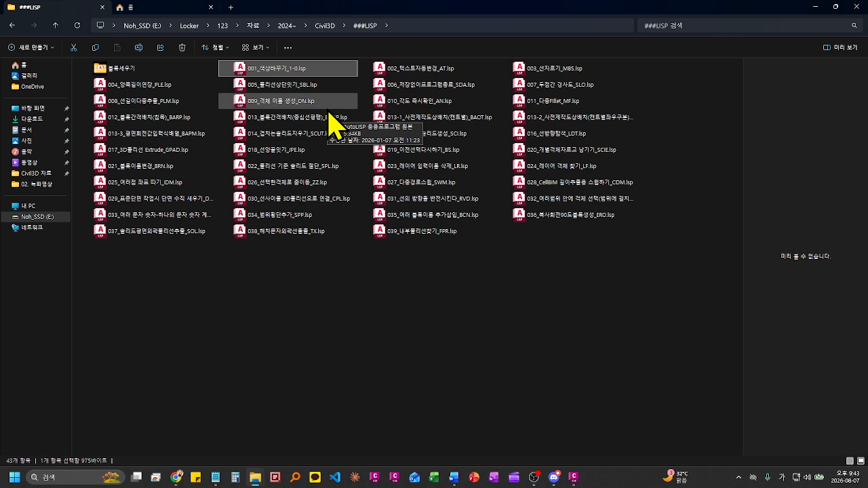
left_click(395, 72)
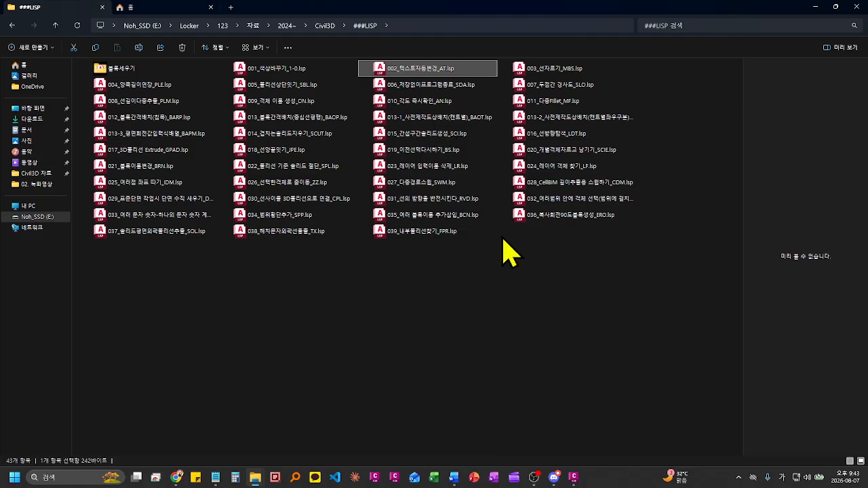
left_click(610, 70)
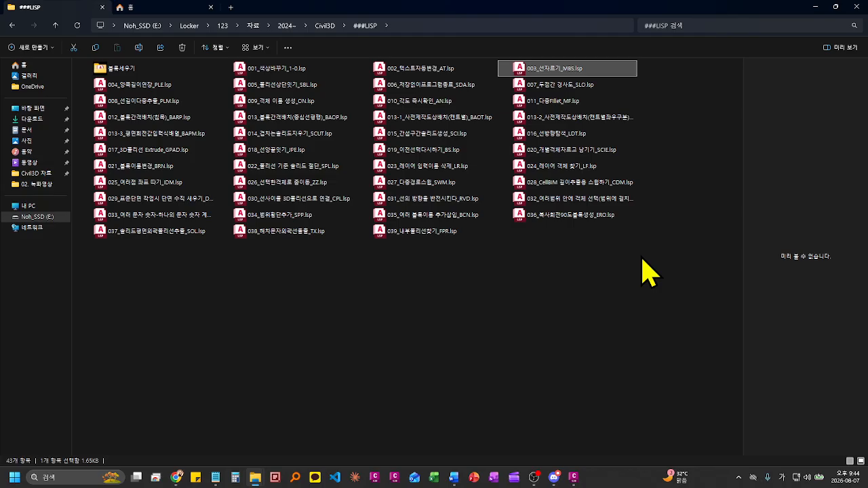
left_click(189, 149)
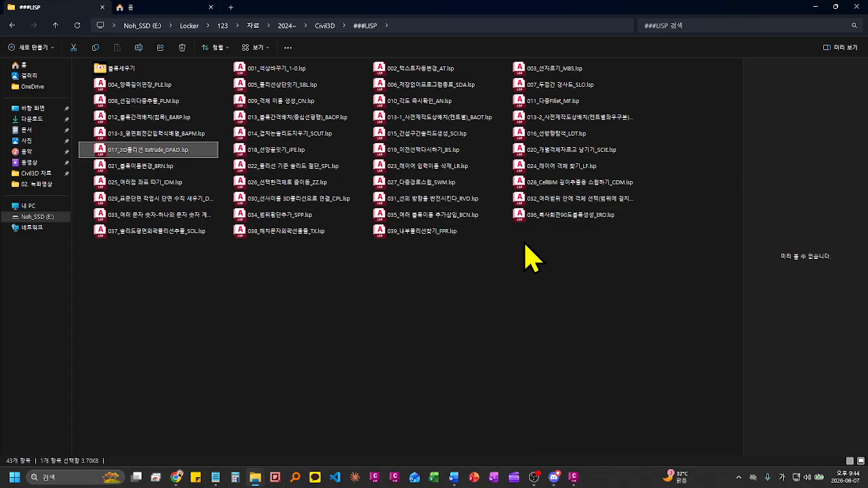
left_click(573, 270)
left_click(474, 171)
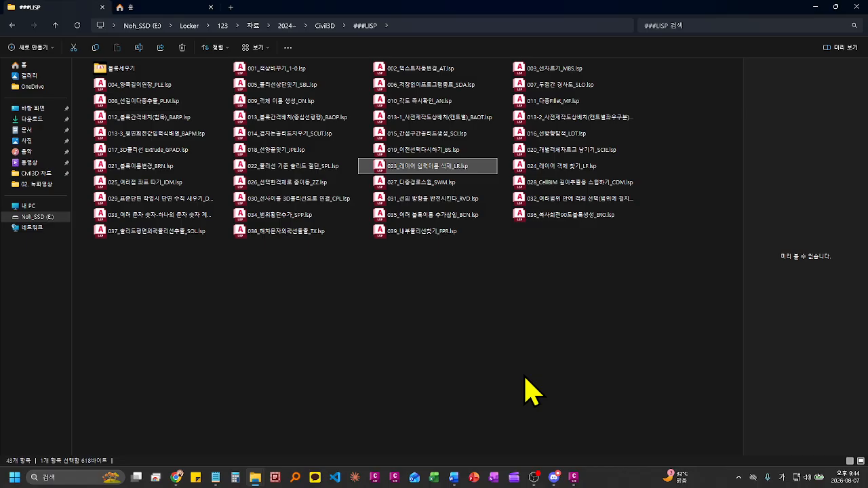
left_click(181, 182)
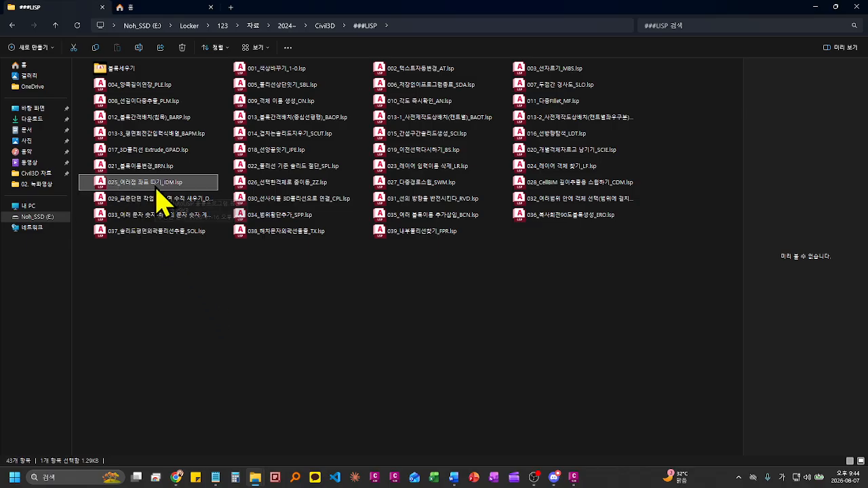
Step: Return to the Civil 3D drawing, query the coordinates of a point beside the road junction with ID, and highlight the reported X and Y
left_click(817, 6)
scroll(289, 283, "up", 5)
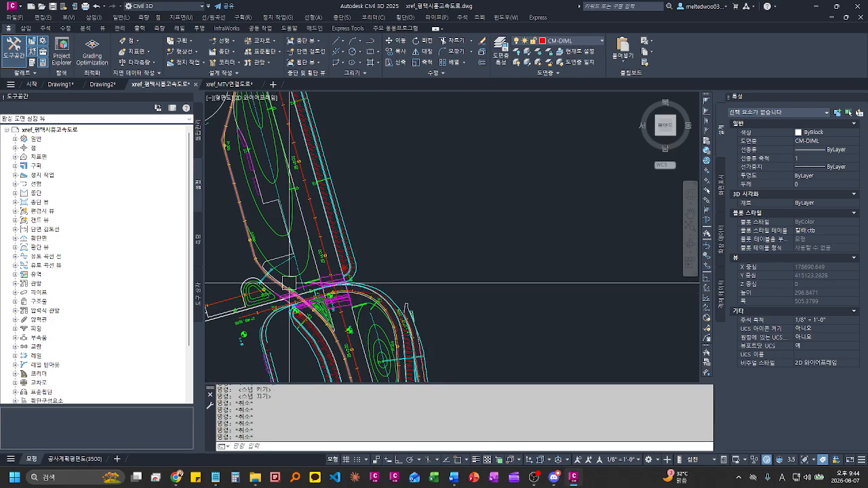
middle_click_drag(290, 283, 368, 269)
type("id")
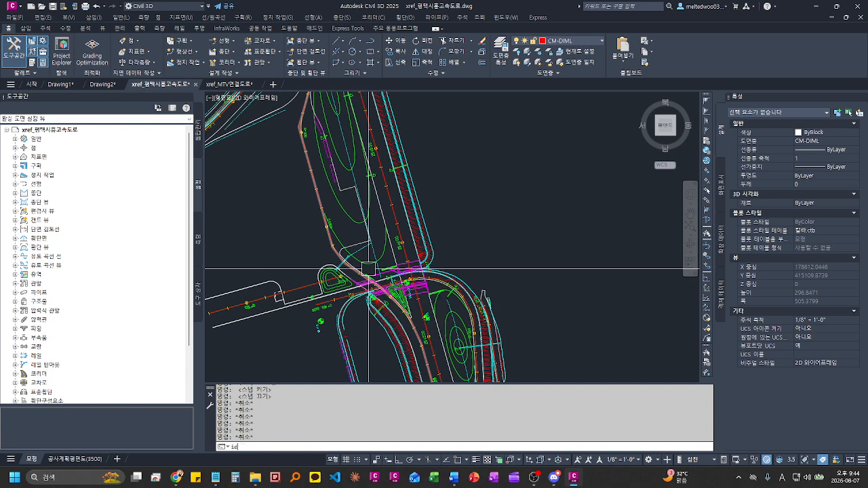
key("Return")
left_click(506, 215)
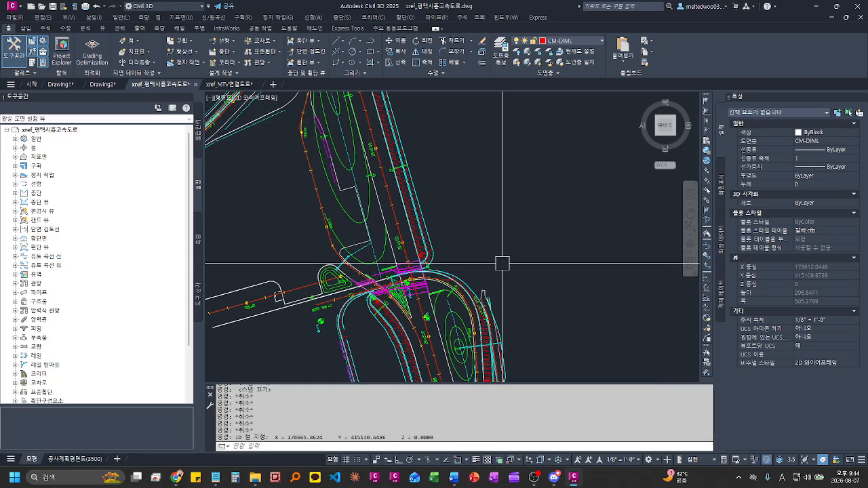
left_click_drag(274, 435, 398, 435)
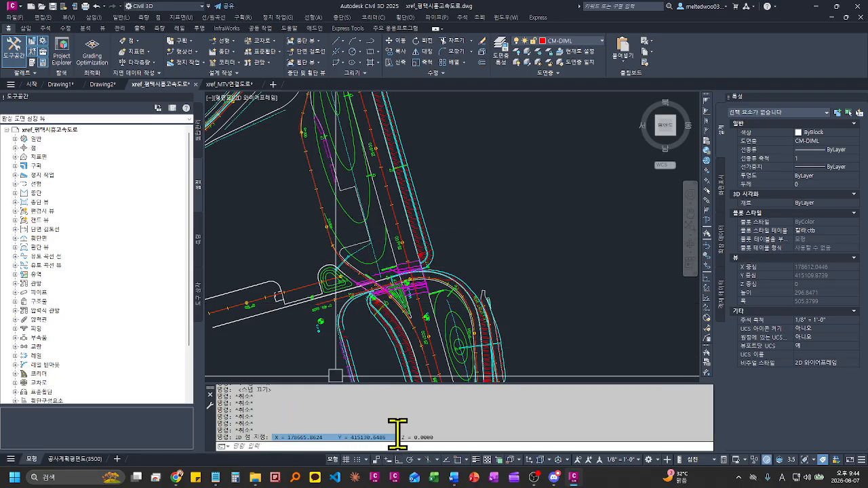
left_click(540, 277)
left_click(538, 275)
key("Escape")
key("Escape")
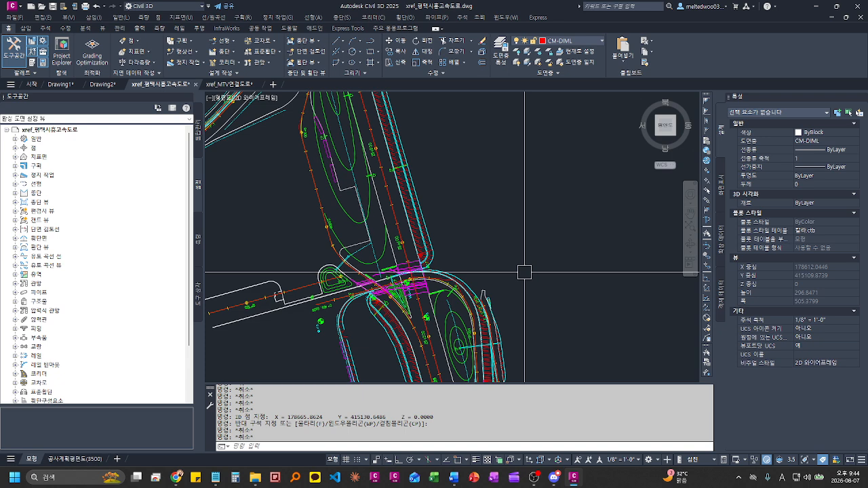
Step: Start APPLOAD and move up from the AutoCAD 2025 folder to the computer's list of drives
type("APPLoa")
key("Return")
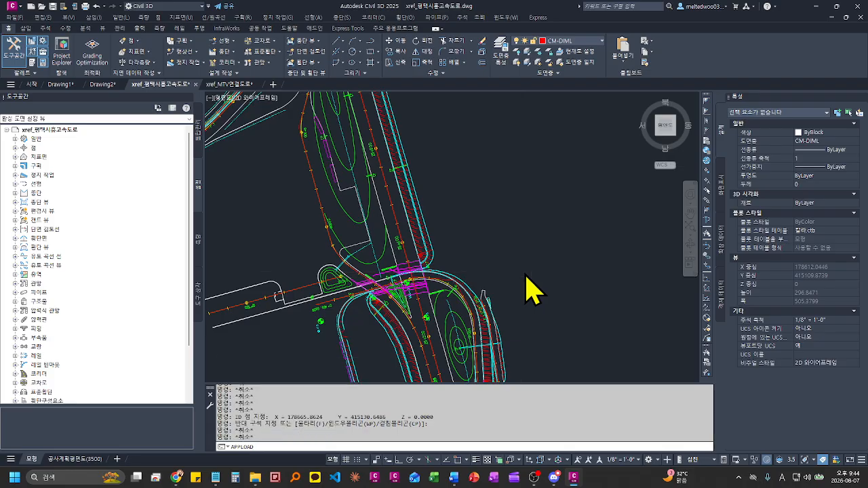
scroll(495, 214, "down", 5)
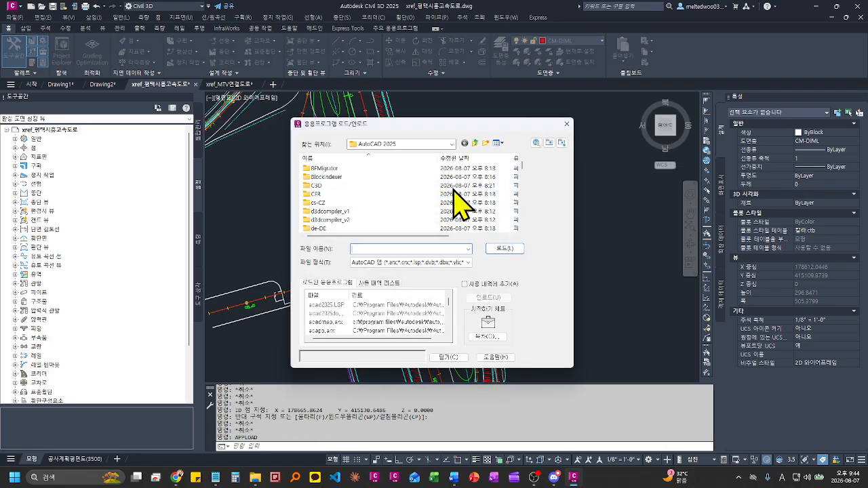
left_click(476, 145)
left_click(476, 145)
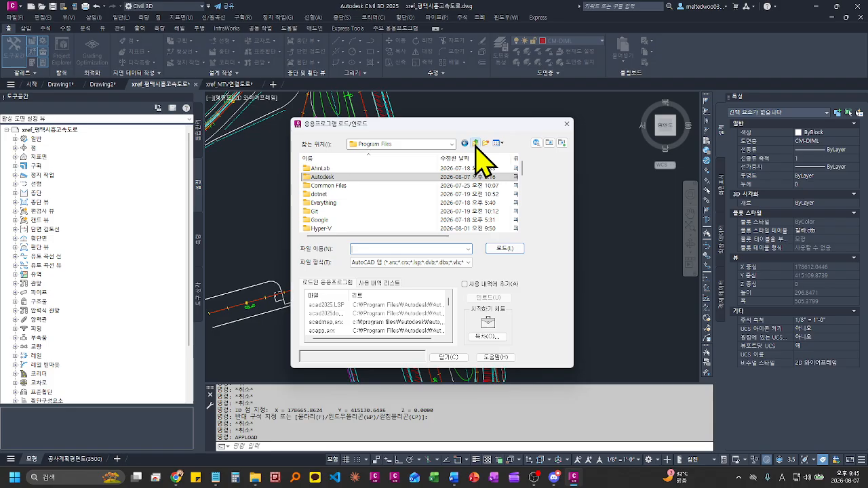
left_click(476, 145)
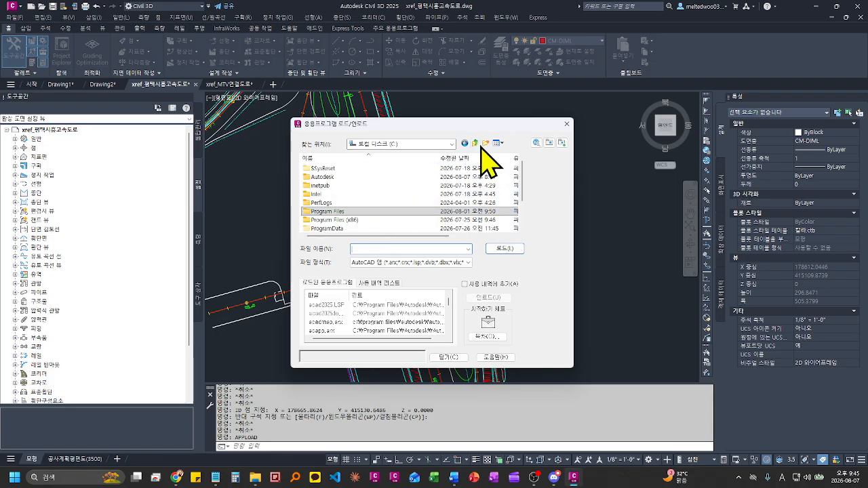
left_click(476, 144)
Step: Browse to the Locker\123\자료\2024~\Civil3D\###LISP folder on drive E: in the application loading dialog
double_click(377, 202)
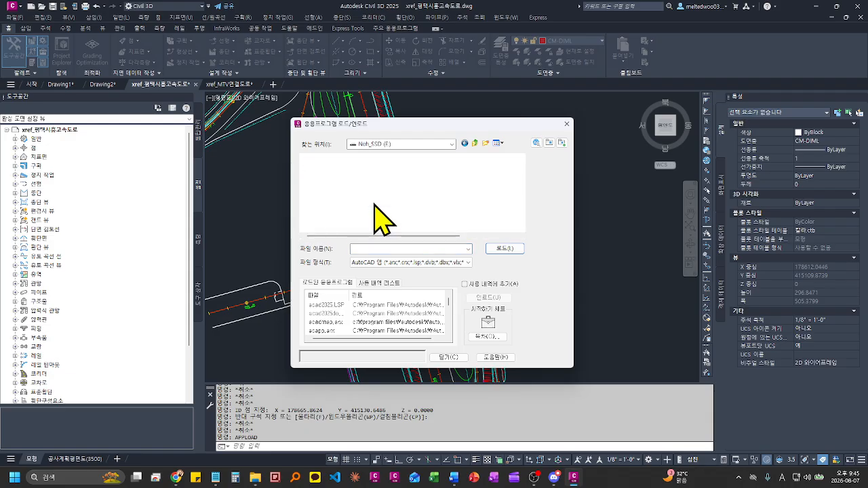
double_click(363, 203)
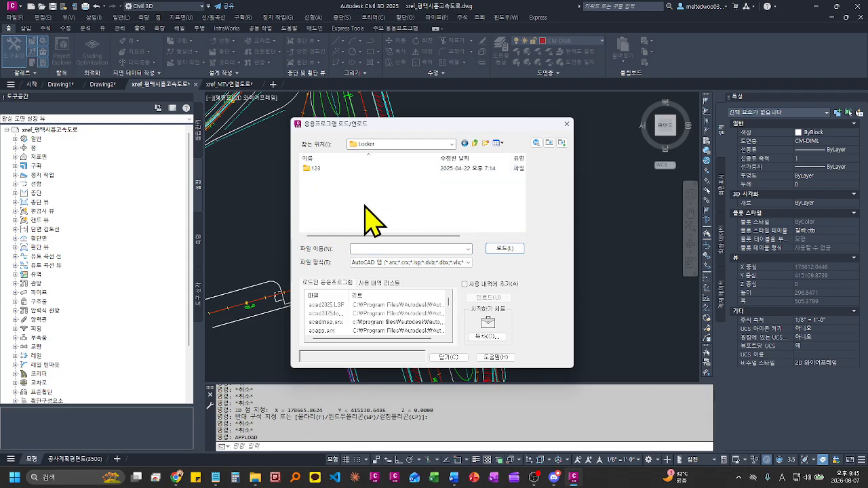
double_click(383, 168)
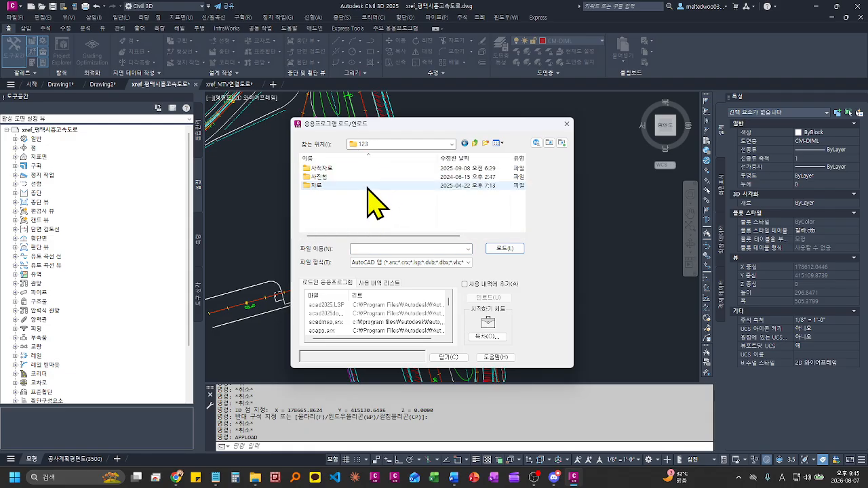
double_click(366, 186)
double_click(352, 185)
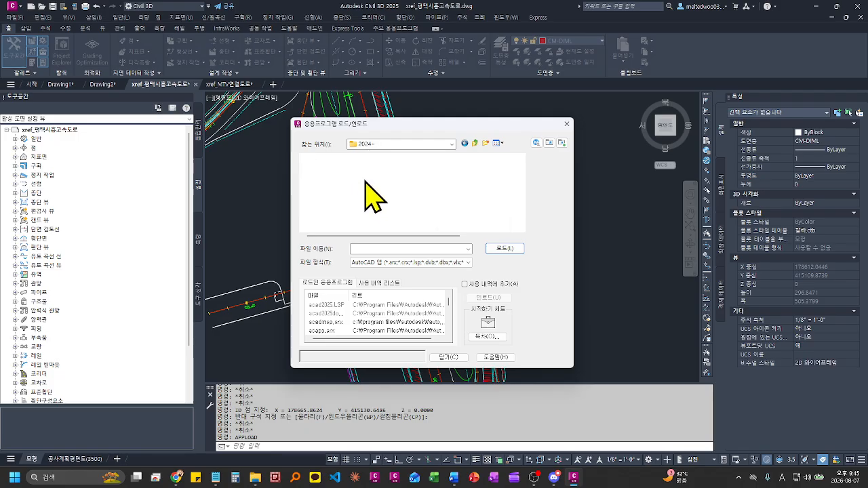
double_click(359, 177)
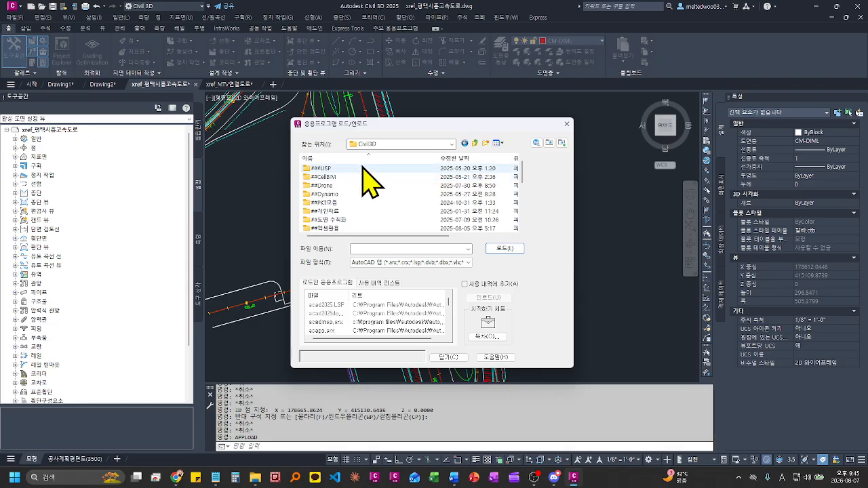
double_click(360, 167)
Step: Load 026_선택한객체로 줌이동_ZZ.lsp from the ###LISP folder with the load-once option and close the application loading dialog
scroll(384, 193, "down", 1)
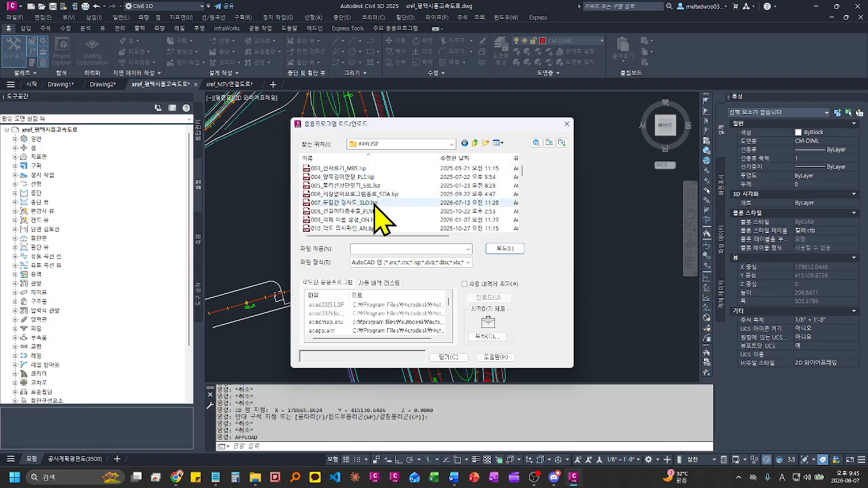
scroll(384, 226, "down", 1)
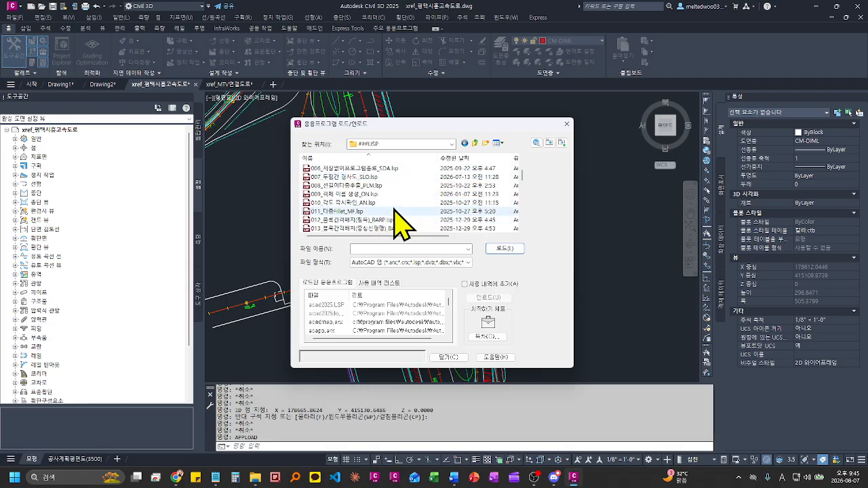
scroll(400, 196, "down", 4)
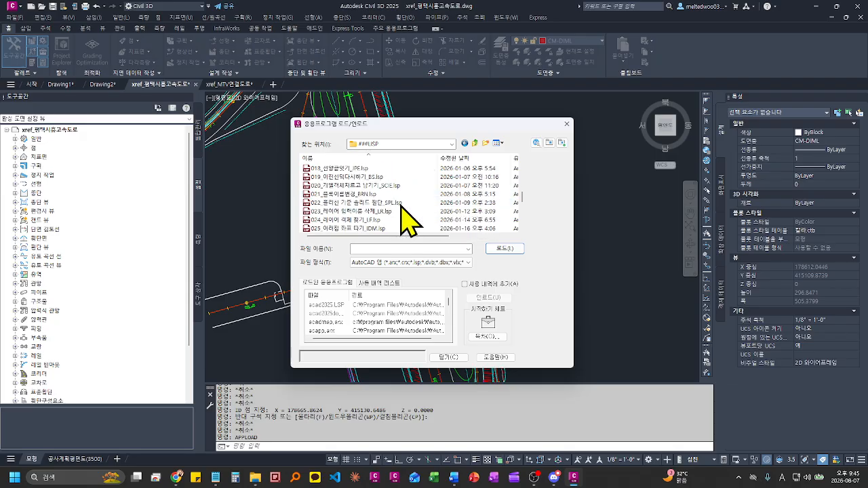
left_click(364, 230)
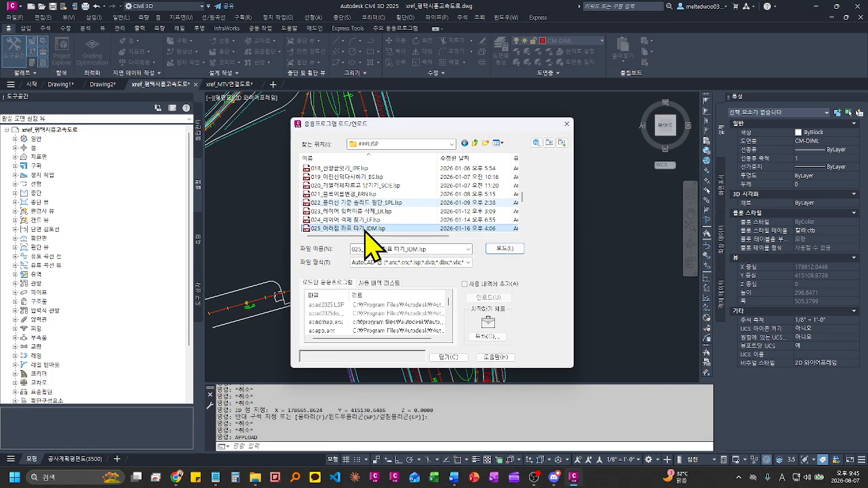
double_click(365, 231)
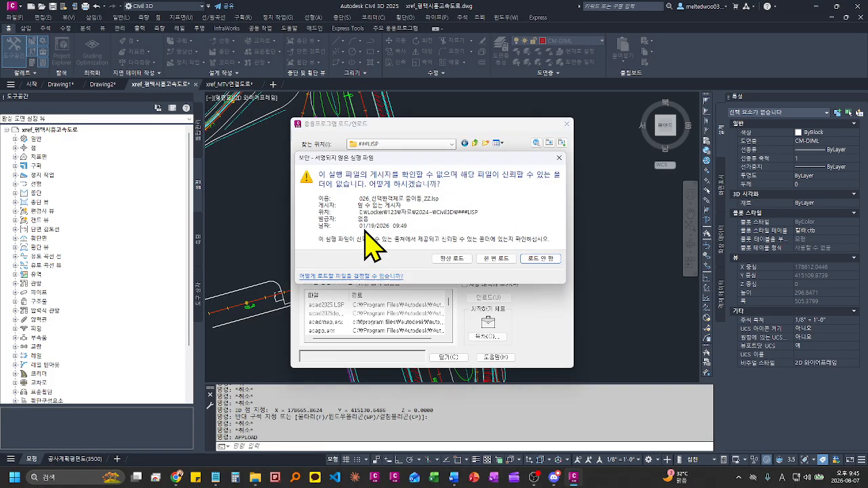
left_click(494, 259)
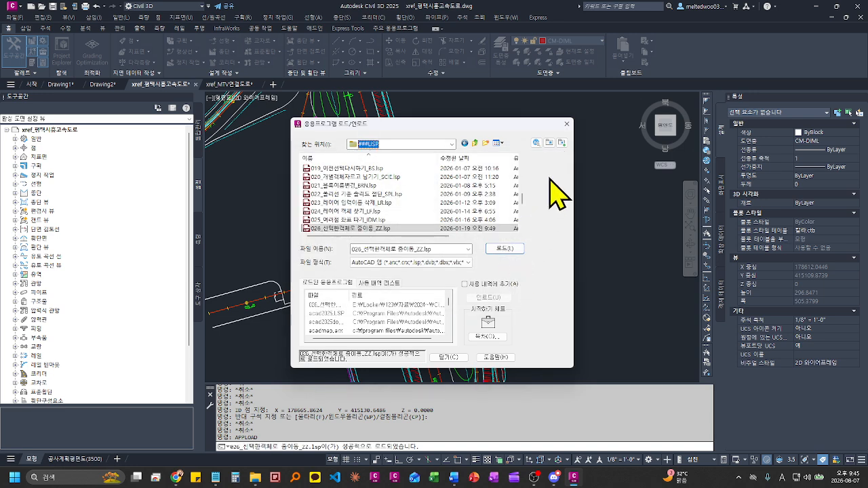
left_click(448, 358)
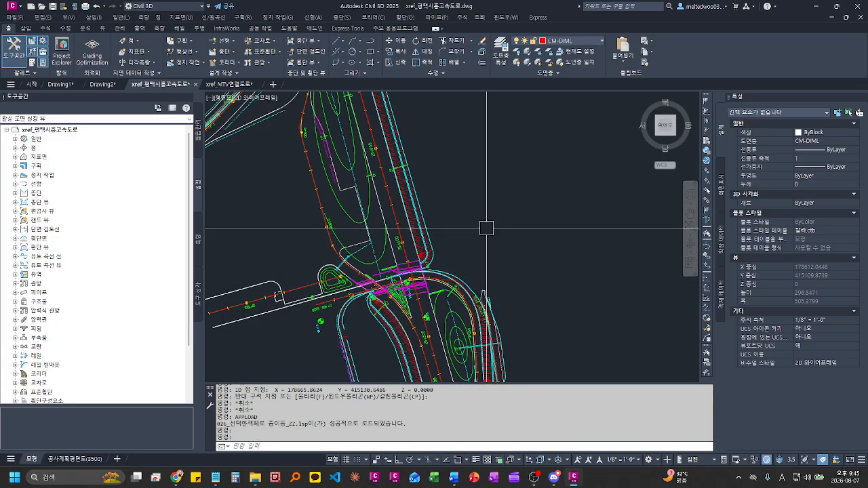
type("id")
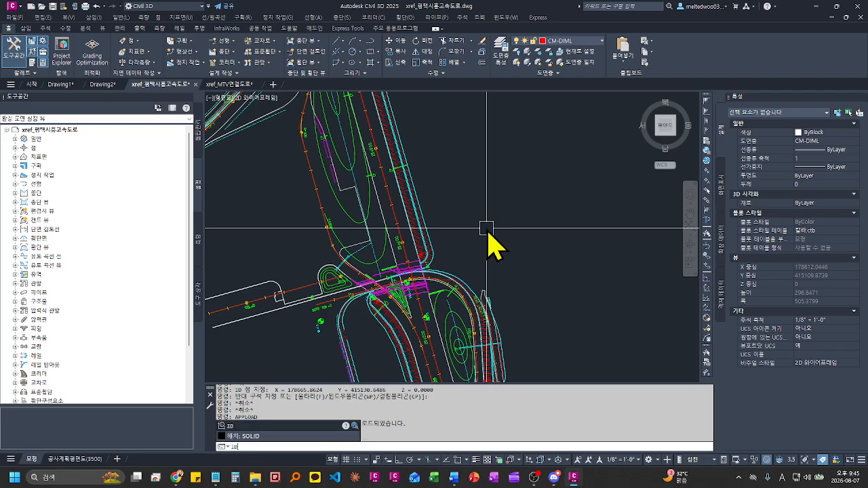
key("Return")
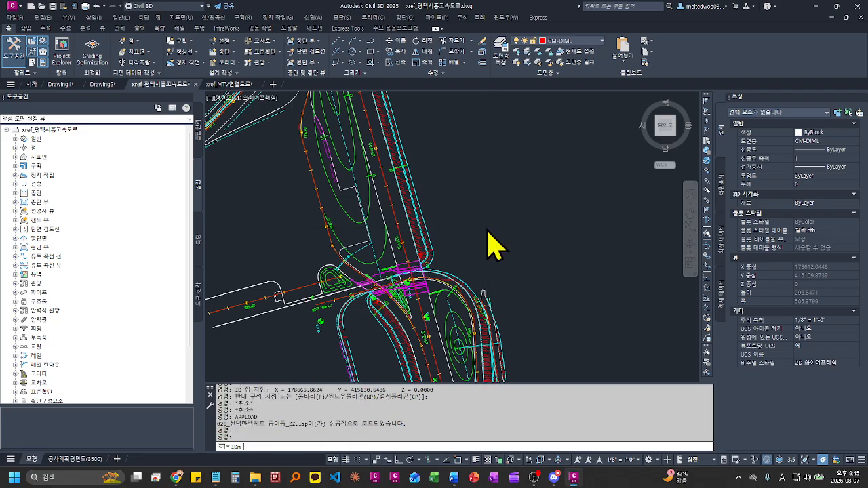
key("Escape")
key("Escape")
key("Escape")
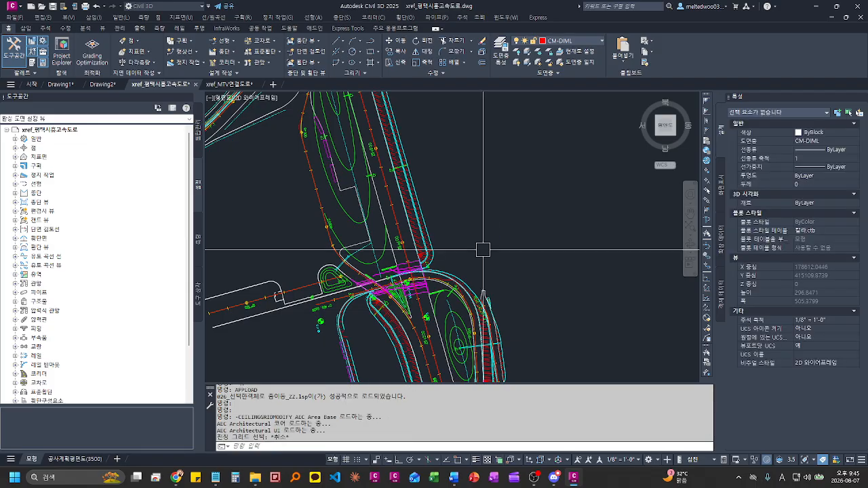
key("Return")
key("Escape")
key("Escape")
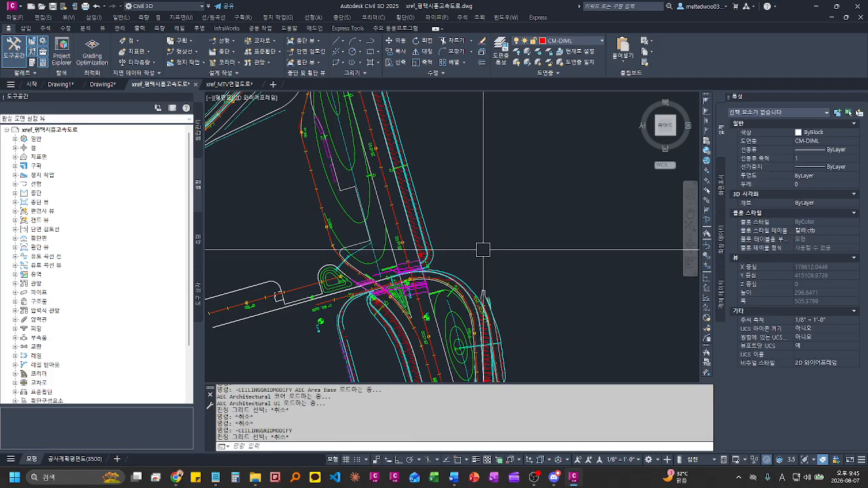
Step: Start APPLOAD, load 025_여러점 좌표 따기_IDM.lsp with the always-load option, and close the dialog
type("appload")
key("Return")
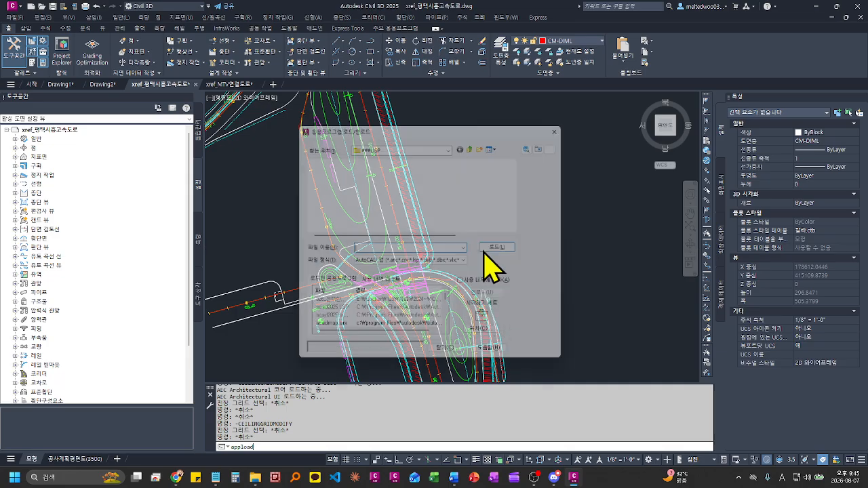
scroll(434, 224, "down", 3)
scroll(369, 204, "up", 3)
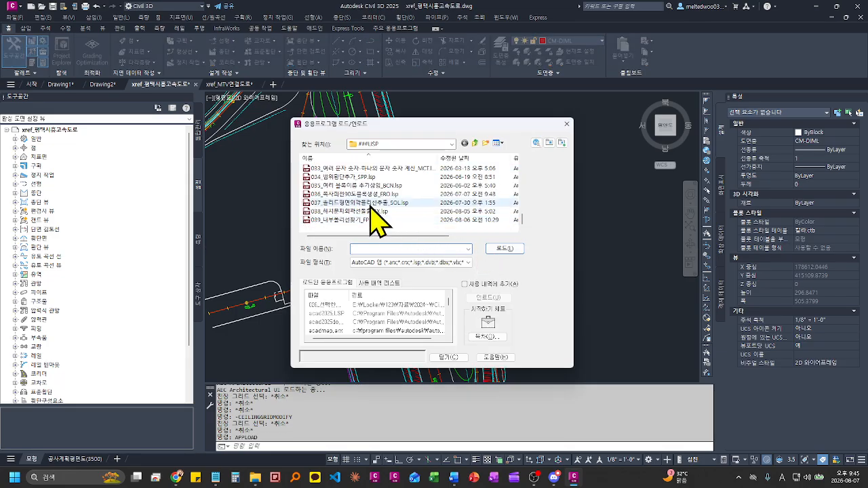
double_click(342, 181)
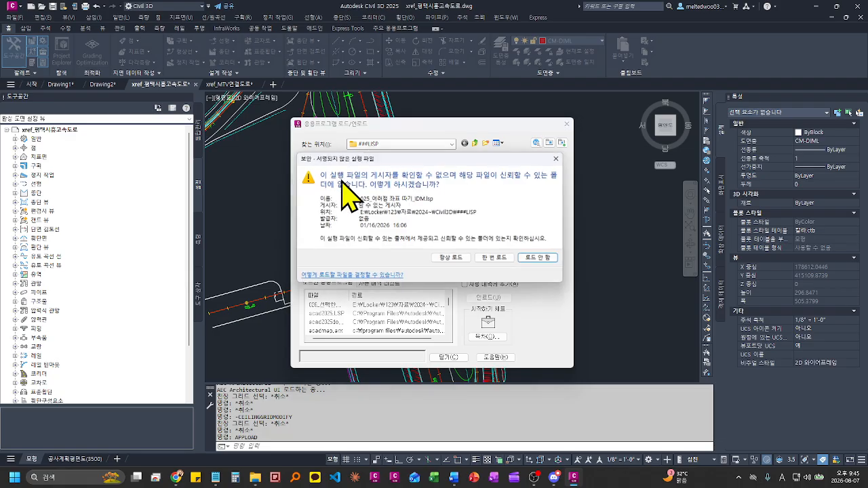
left_click(449, 256)
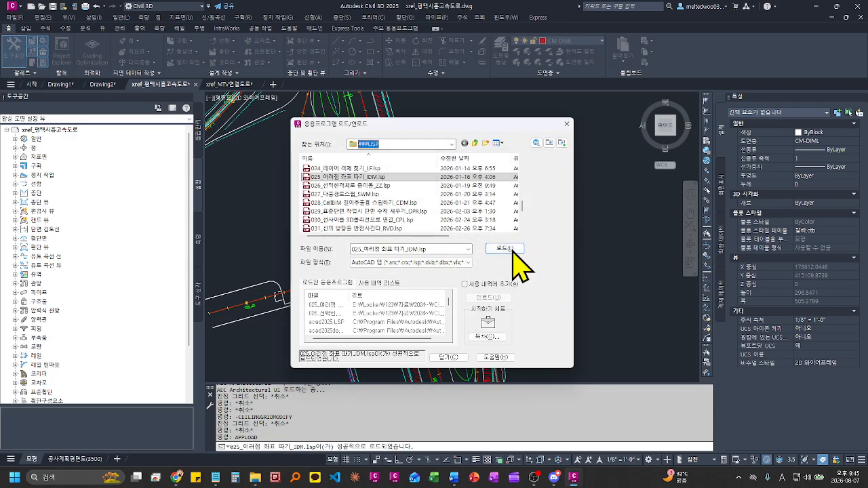
left_click(453, 357)
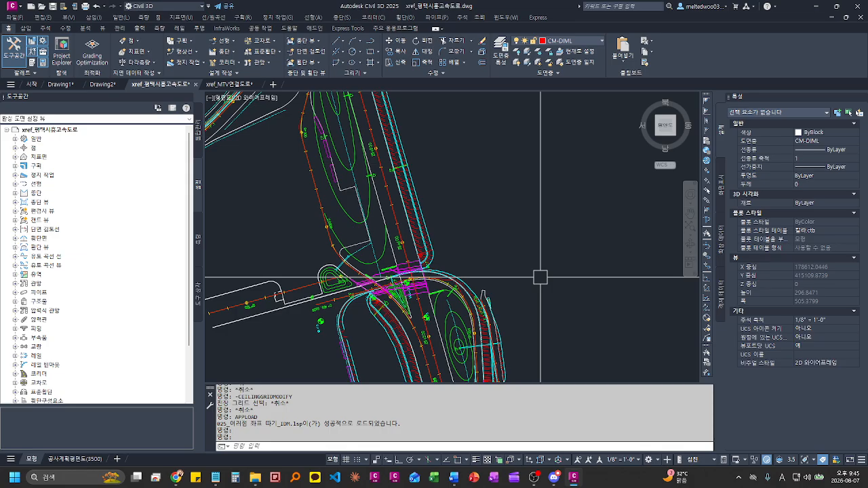
Step: Run IDM, pick 12 points in the empty area east of the road junction, and review the extracted coordinate list
type("idm")
key("Return")
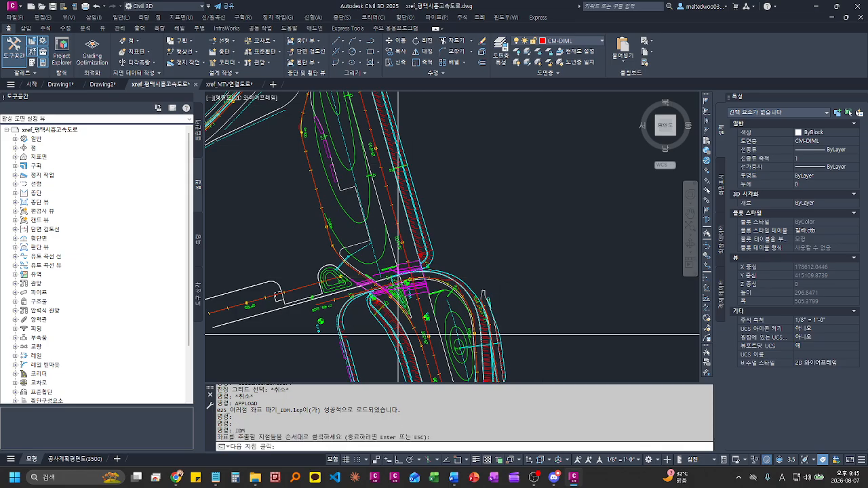
left_click(480, 248)
left_click(513, 204)
left_click(535, 203)
left_click(562, 221)
left_click(580, 247)
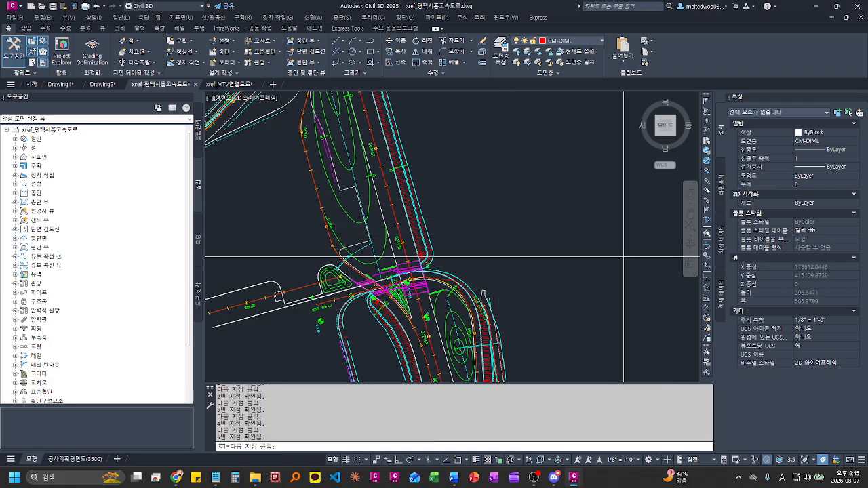
left_click(583, 268)
left_click(577, 288)
left_click(556, 299)
left_click(535, 285)
left_click(542, 257)
left_click(570, 234)
left_click(600, 222)
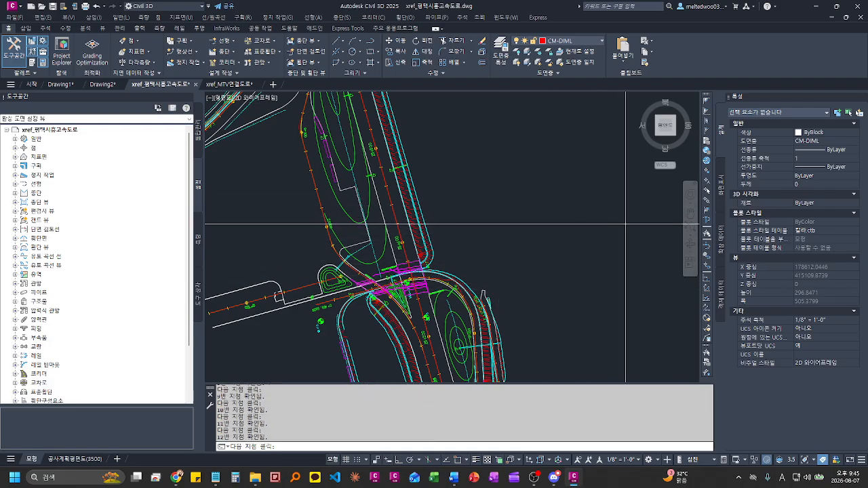
key("Return")
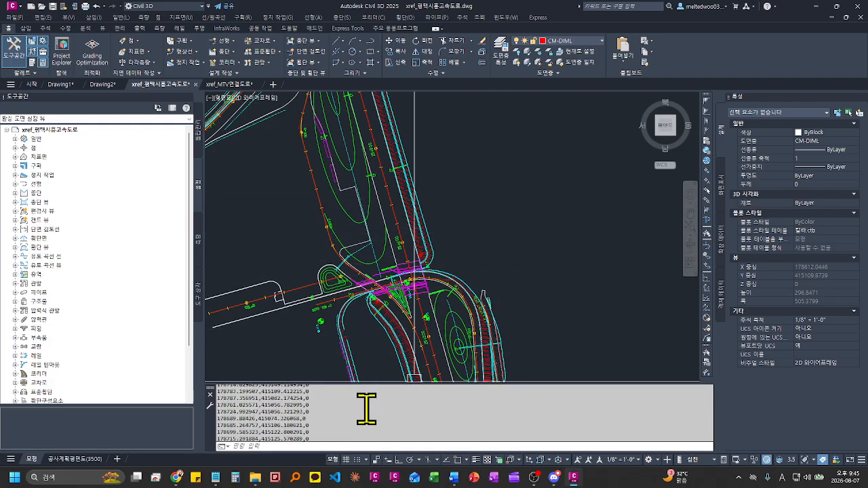
scroll(367, 409, "up", 5)
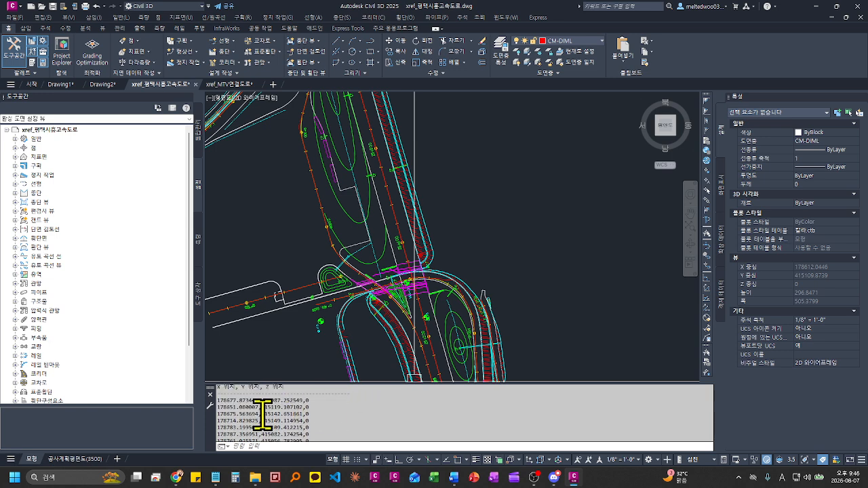
scroll(262, 414, "down", 5)
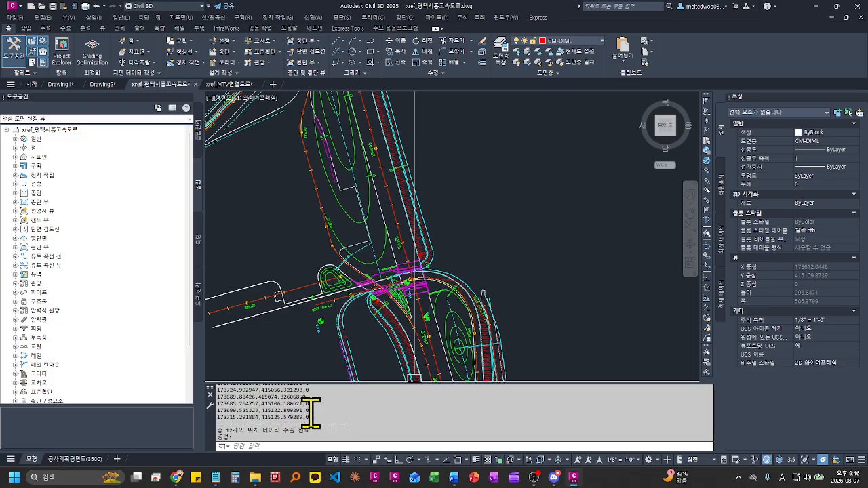
left_click_drag(304, 414, 267, 436)
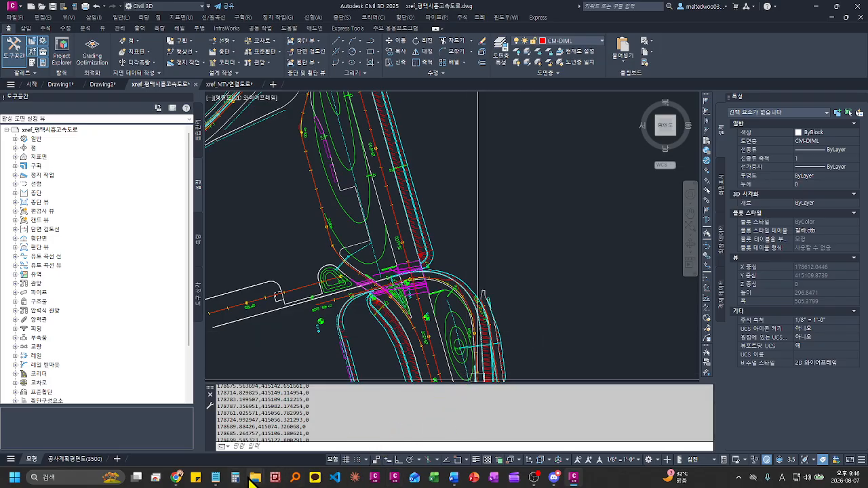
Step: Switch to the ###LISP folder in File Explorer and point out 001_색상바꾸기_1-0.lsp, 002_텍스트자동변경_AT.lsp and 025_여러점 좌표 따기_IDM.lsp
mouse_move(252, 480)
left_click(279, 410)
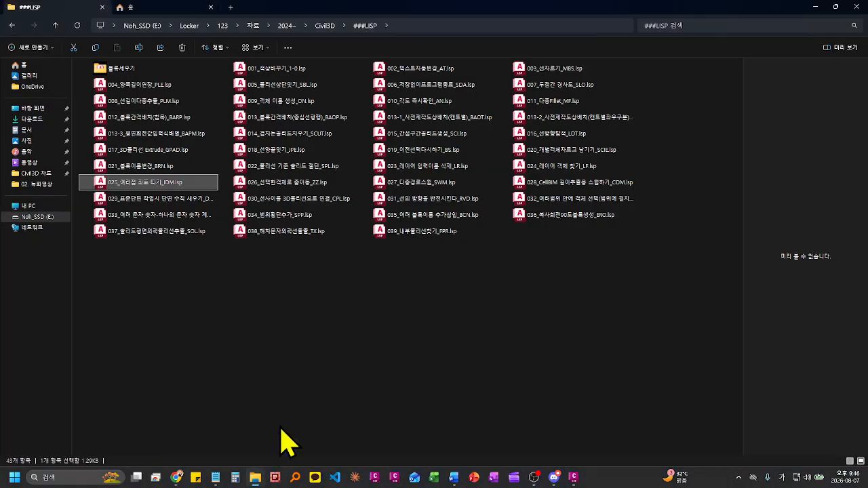
left_click(296, 72)
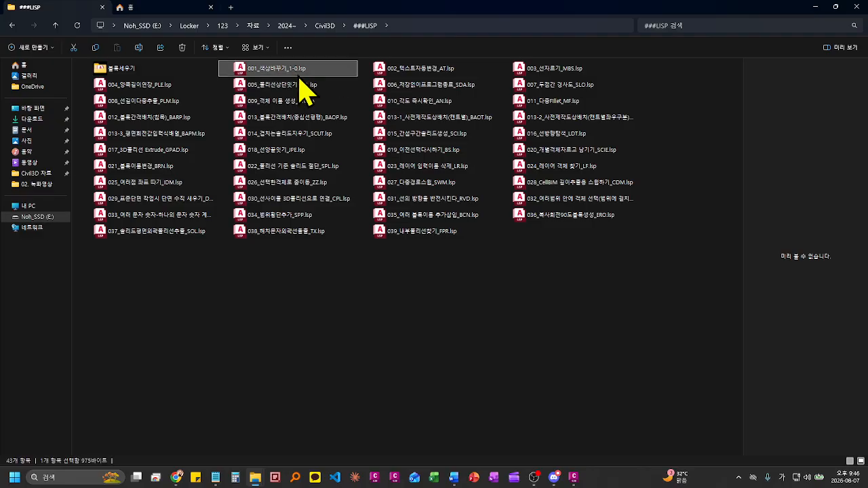
left_click(398, 75)
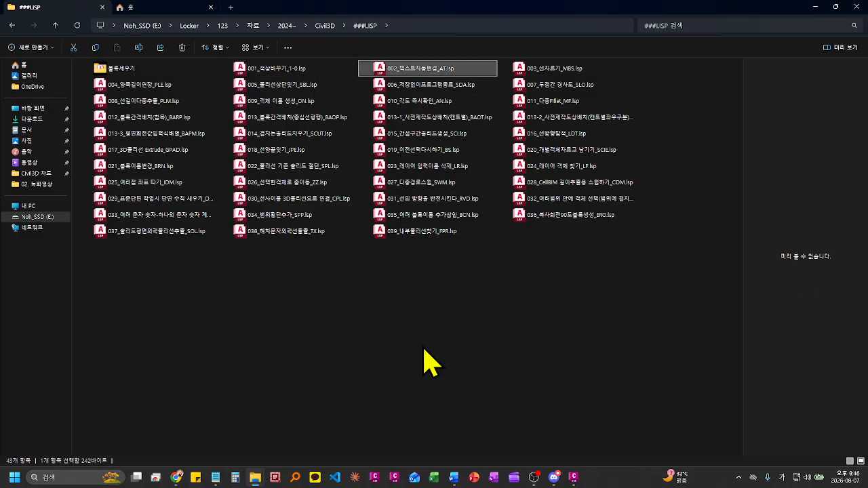
left_click(170, 183)
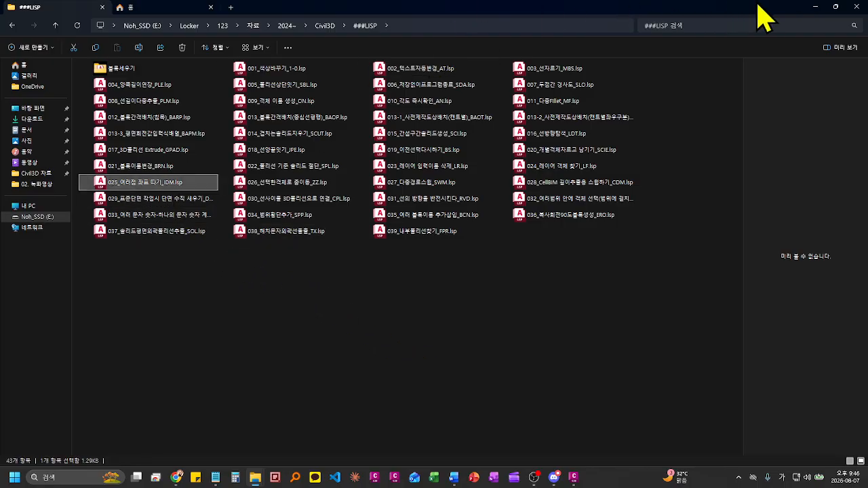
Step: Reduce the ###LISP folder window and place it in front of Discord's 노하우공유 channel
left_click_drag(775, 7, 686, 181)
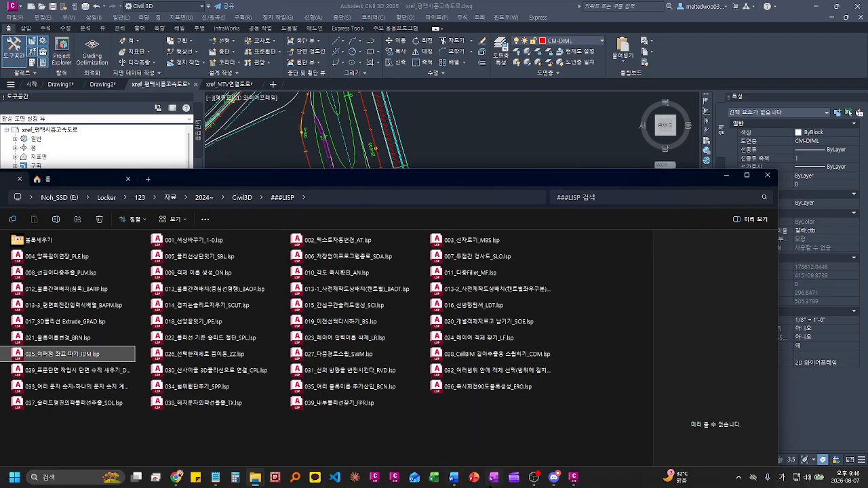
left_click(554, 477)
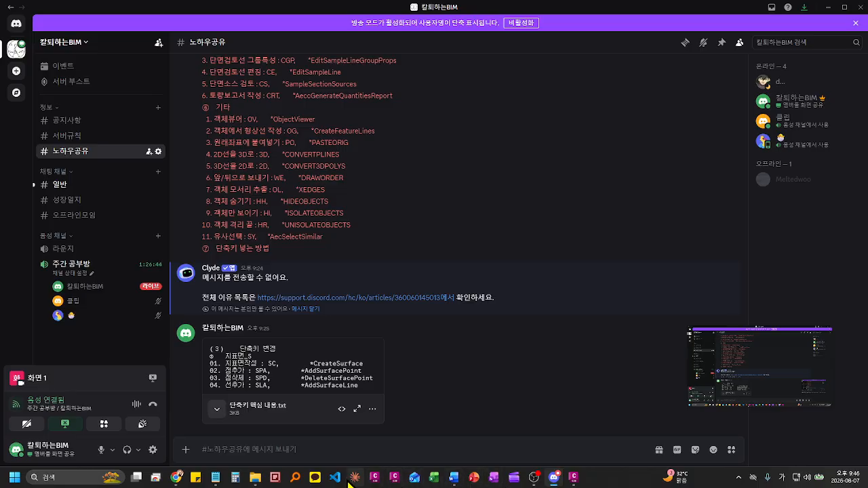
mouse_move(258, 479)
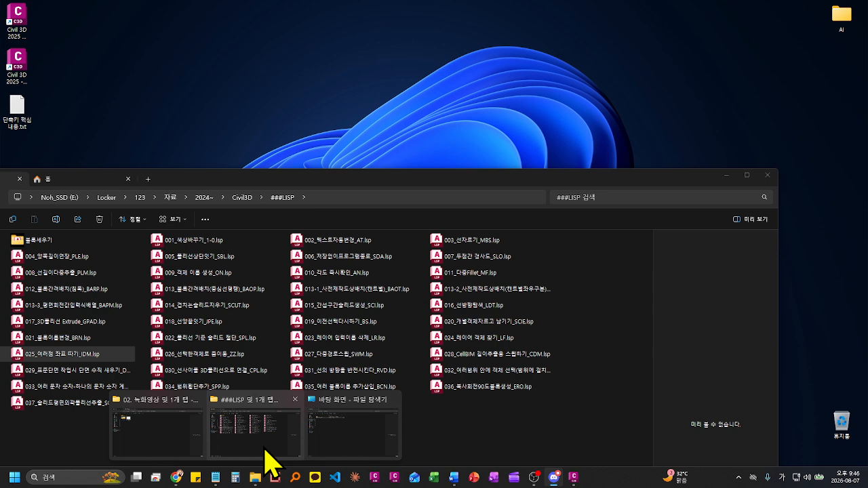
left_click(268, 454)
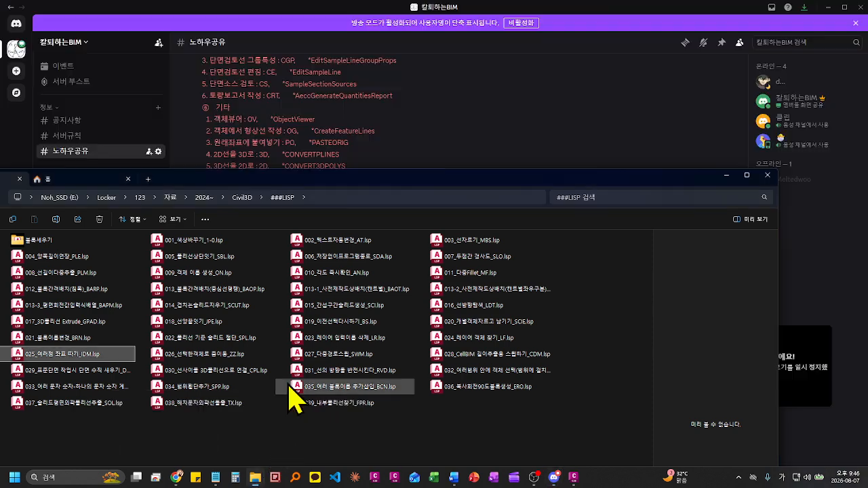
Step: Attach 001_색상바꾸기_1-0.lsp, 002_텍스트자동변경_AT.lsp and 025_여러점 좌표 따기_IDM.lsp to a new message in the 노하우공유 channel
left_click(204, 241)
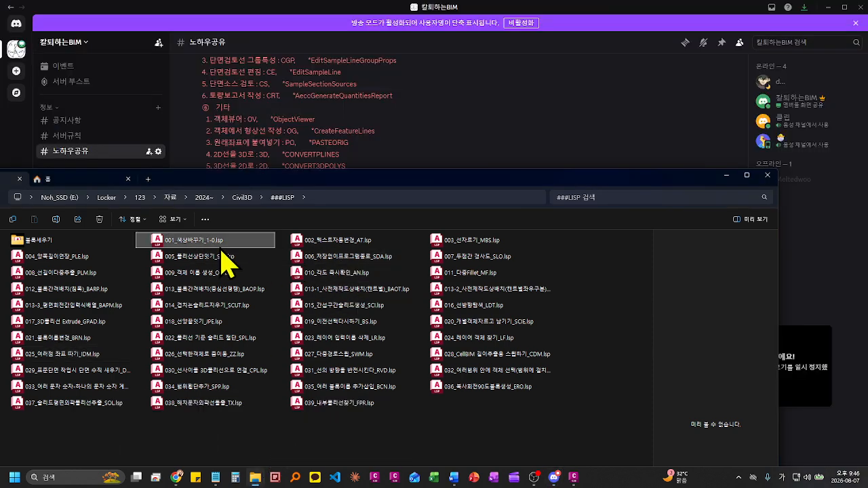
left_click(327, 243, "ctrl")
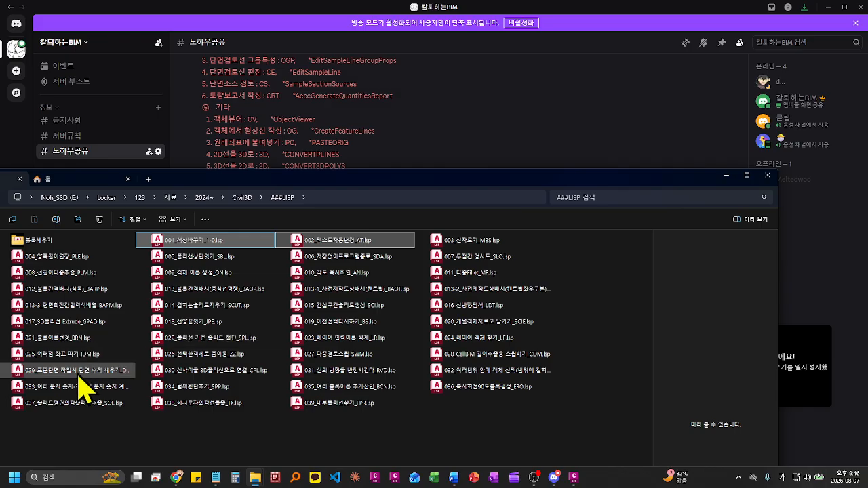
left_click(106, 358, "ctrl")
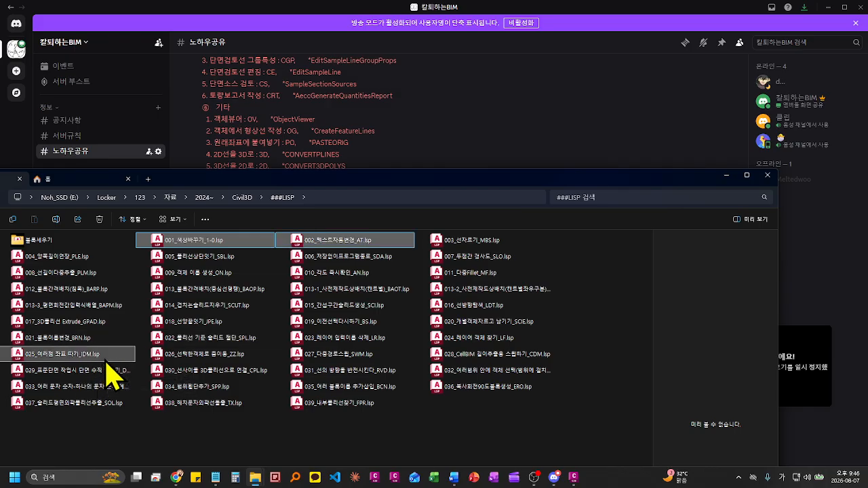
left_click_drag(254, 243, 552, 176)
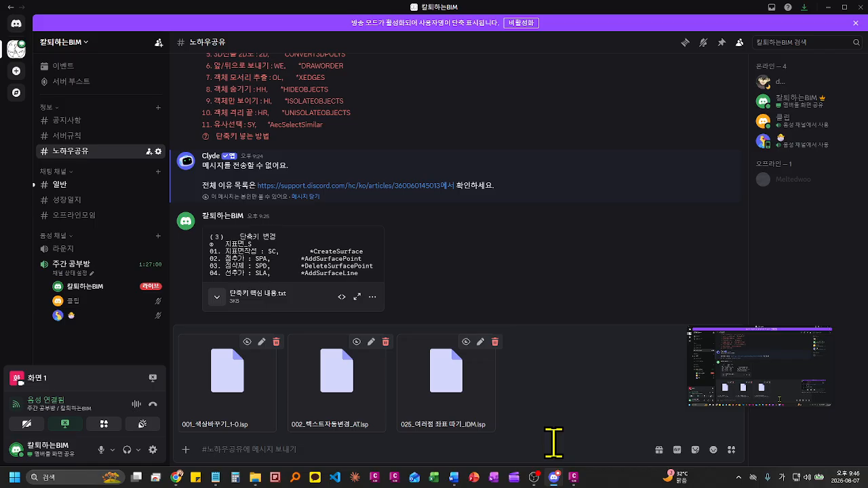
Step: Add the message "2026.08.07_ 1일차 공유 기술" to the three attached LISP files and post it in the 노하우공유 channel
type("2026")
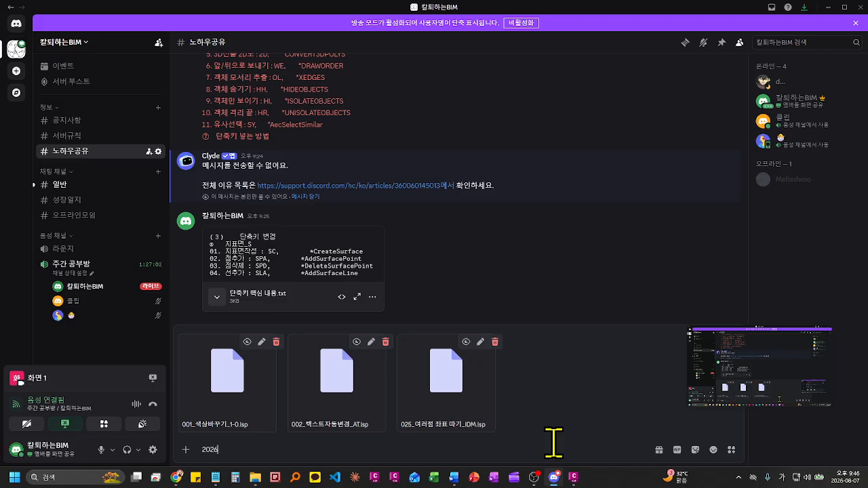
type(".08.07_")
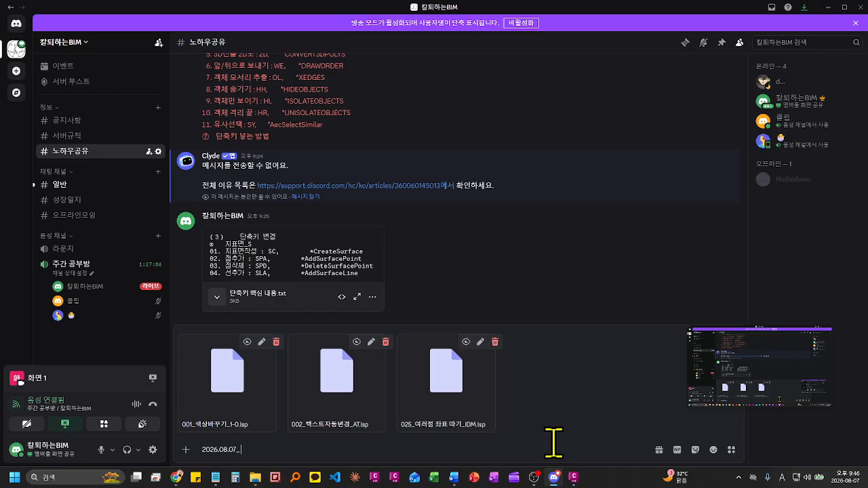
type(" 1dlfck rhddb")
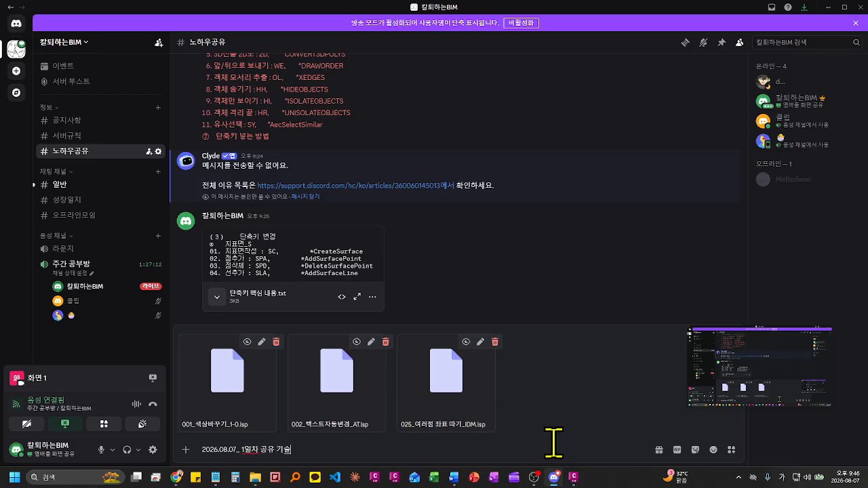
type(" rltnf")
key("Return")
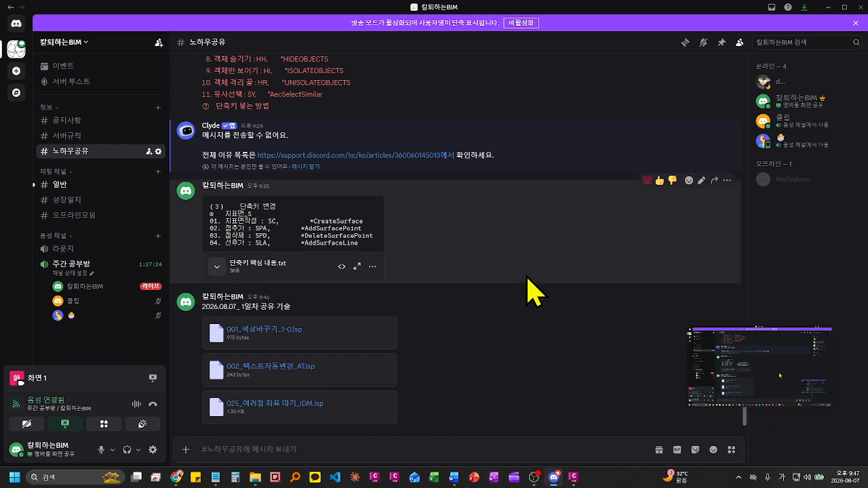
Step: Switch to the Civil 3D memo in Word, clear the text selection and review the shortcut list in section (3) 단축키 변경
mouse_move(457, 480)
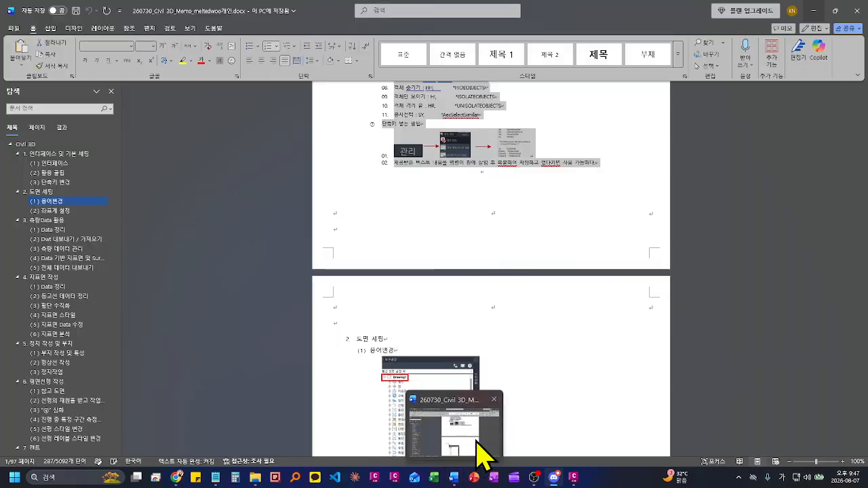
left_click(477, 442)
scroll(509, 274, "up", 3)
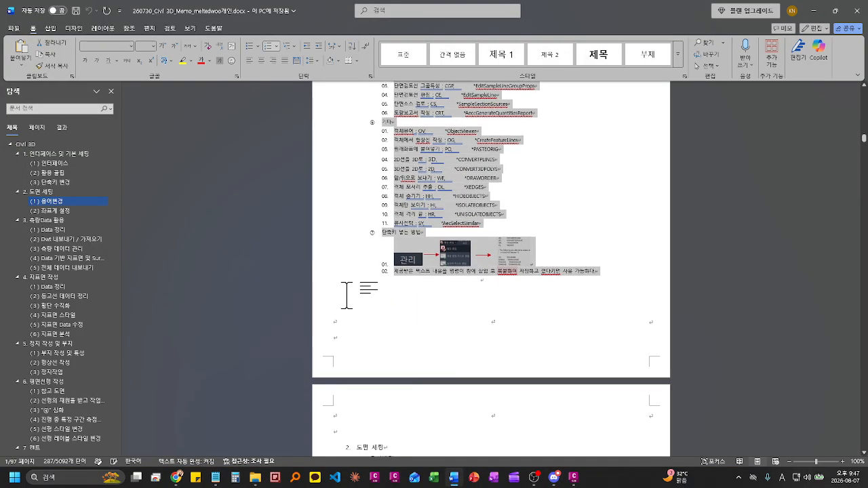
left_click(286, 307)
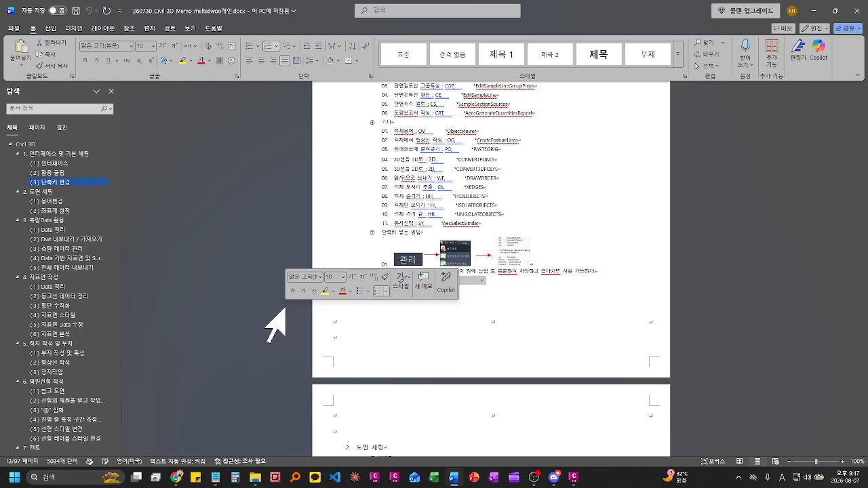
scroll(257, 366, "up", 3)
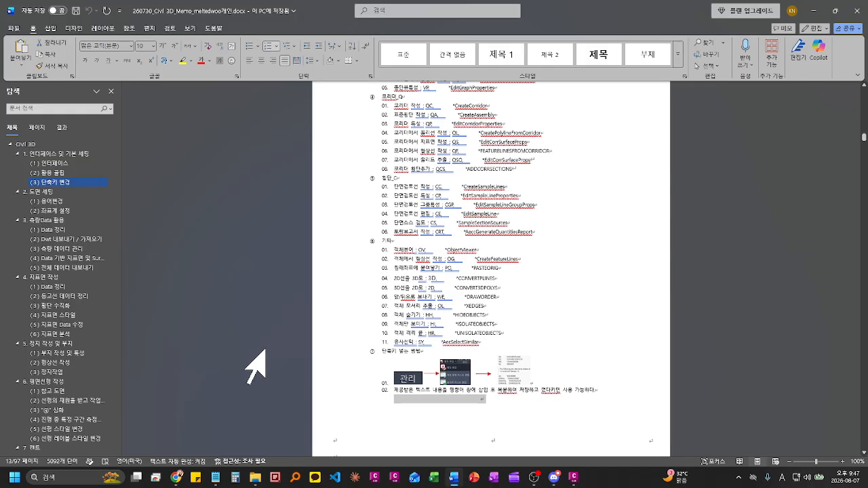
scroll(256, 366, "up", 6)
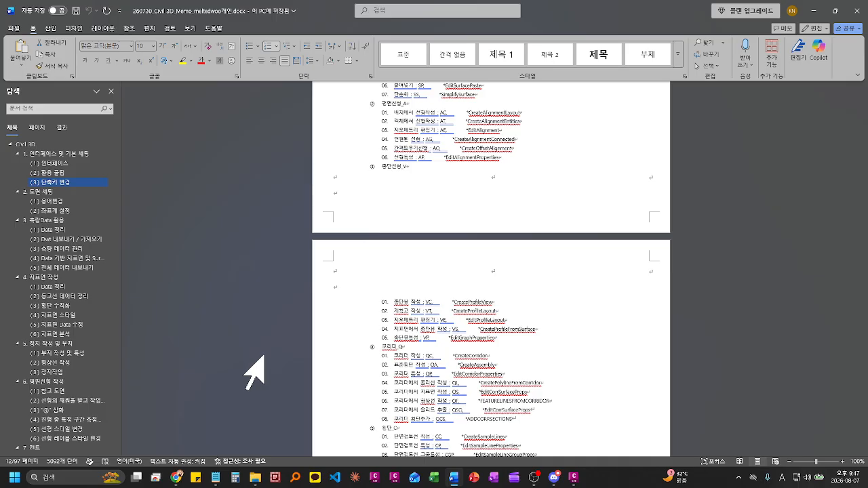
scroll(261, 371, "up", 3)
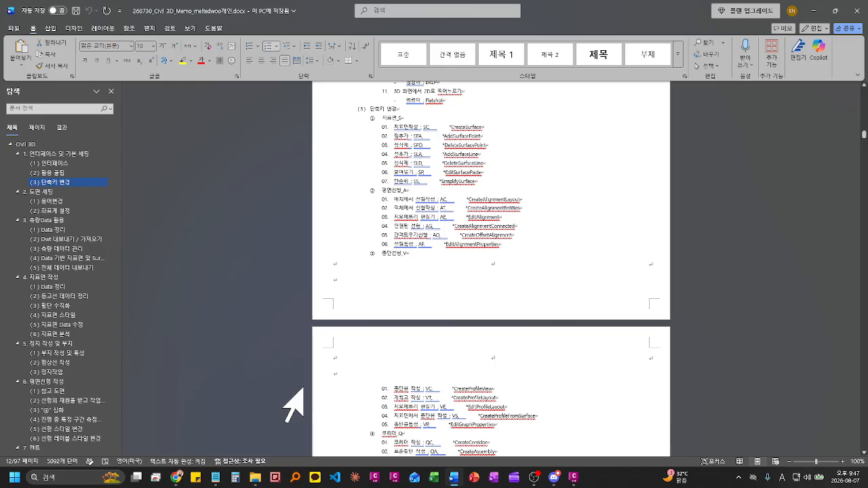
Step: Check the shared post in Discord, minimize it and browse the memo's sections from 3. 측량Data 활용 to (3) 횡단 수직화
left_click(554, 478)
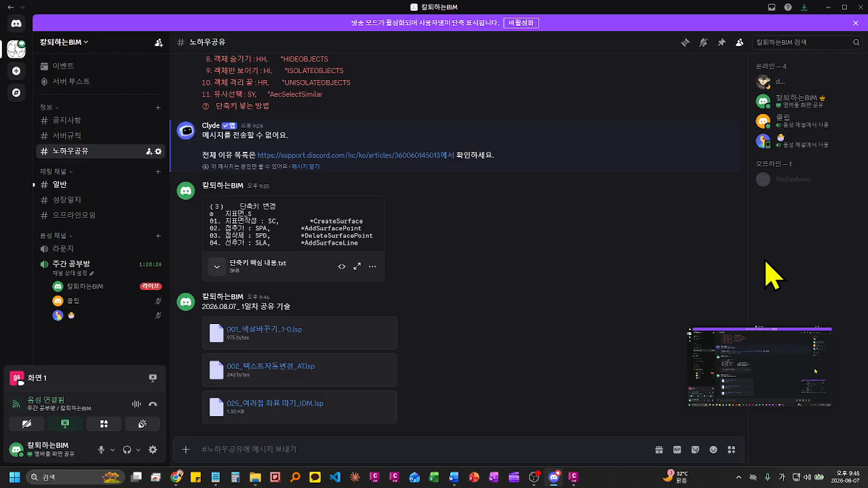
left_click(828, 7)
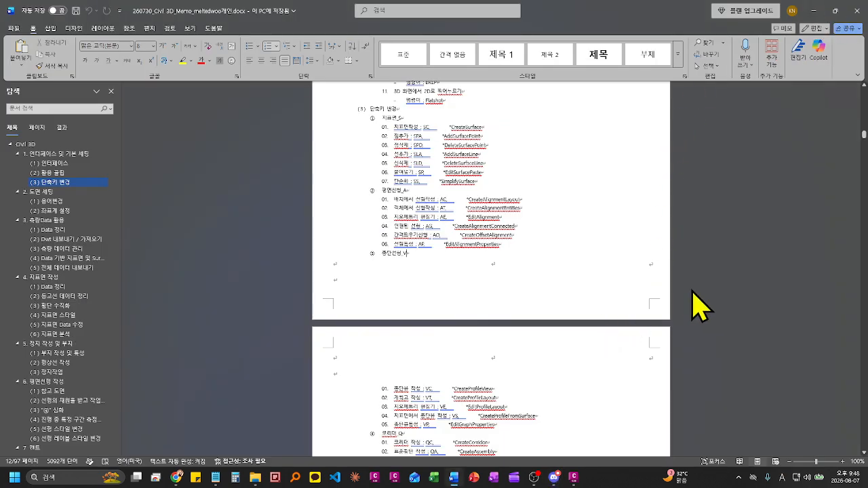
scroll(87, 207, "down", 2)
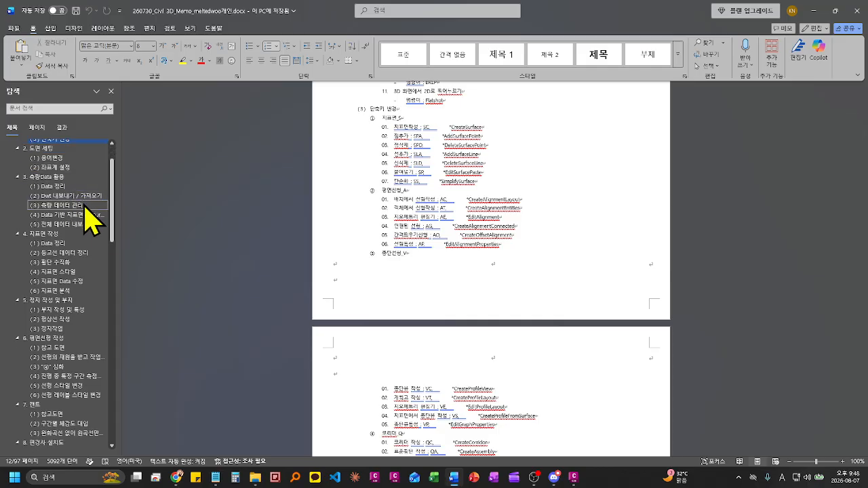
left_click(68, 185)
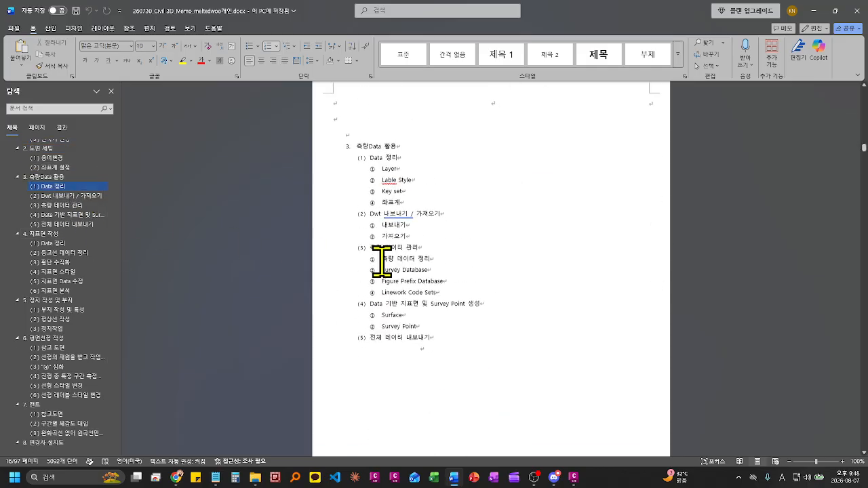
left_click(87, 214)
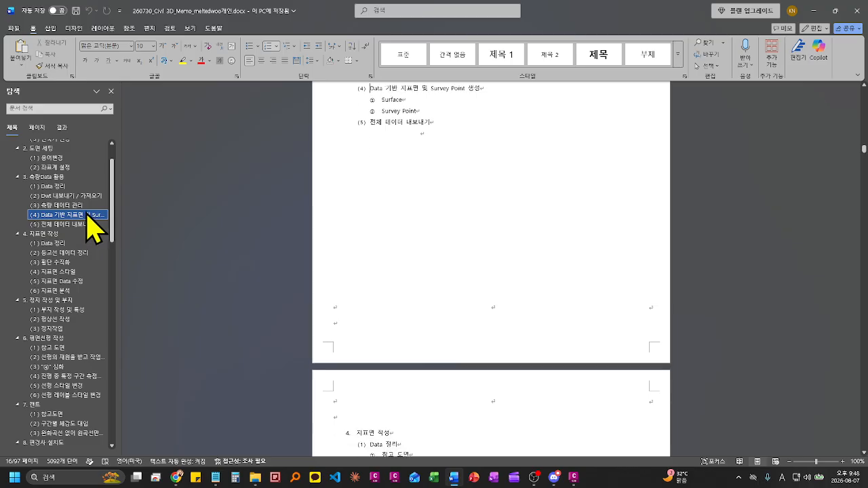
scroll(300, 298, "up", 6)
scroll(343, 290, "up", 2)
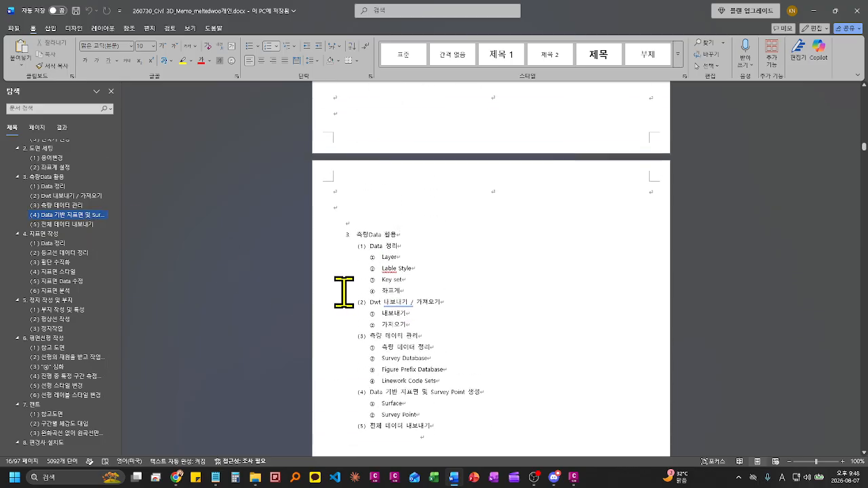
left_click(78, 205)
left_click(75, 262)
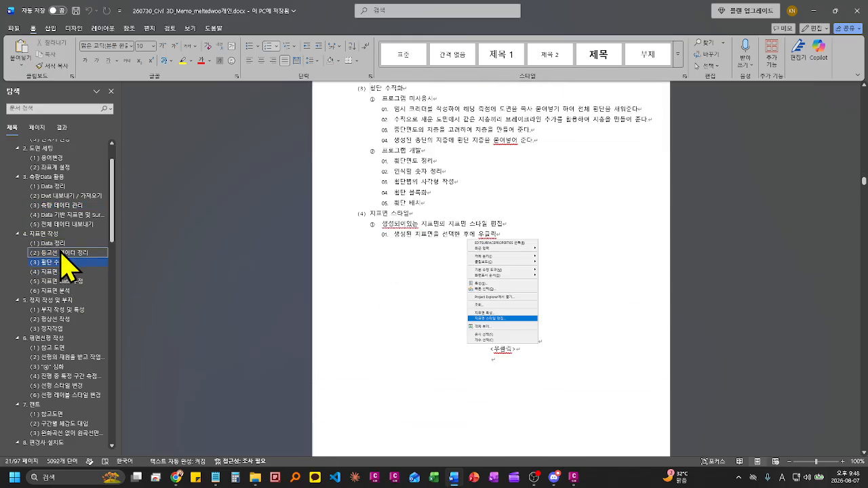
Step: Collapse the memo's outline headings from 1. 인터페이스 및 기본 세팅 through 10. 표준횡단 및 서브어셈블리
scroll(42, 217, "up", 3)
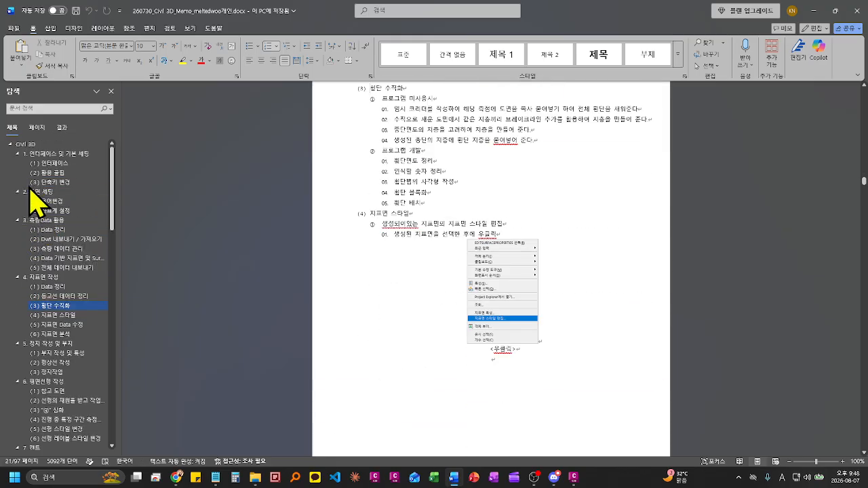
left_click(19, 155)
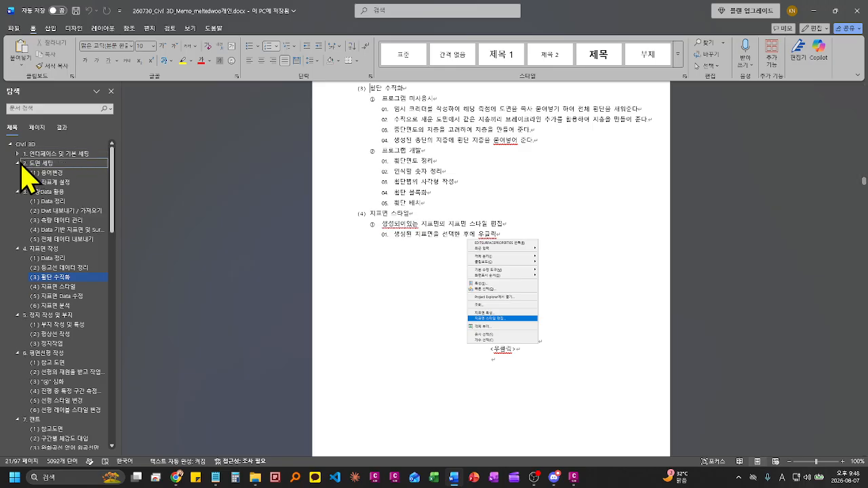
left_click(19, 163)
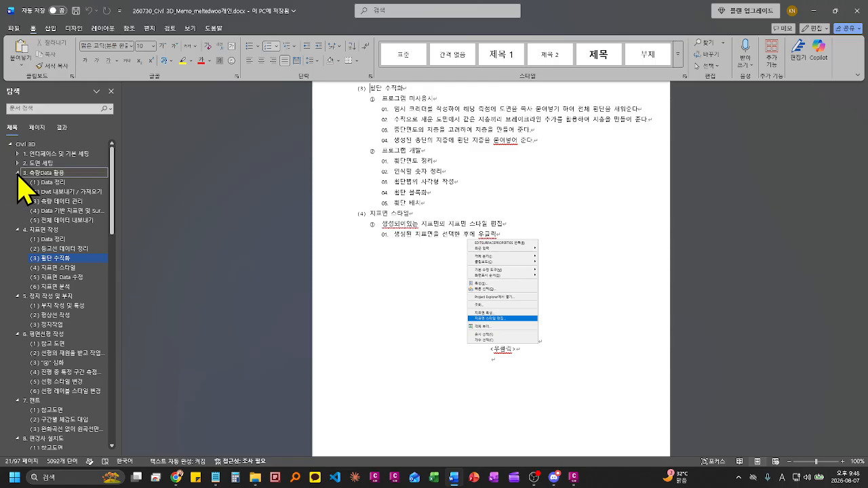
left_click(19, 174)
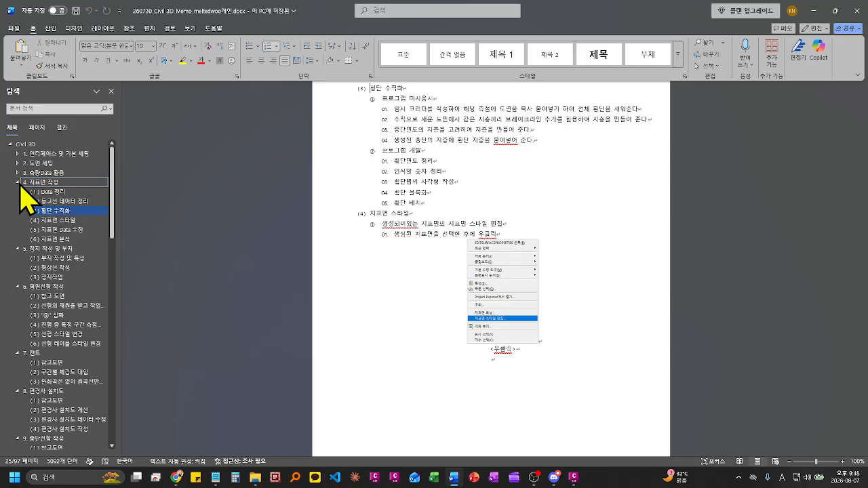
left_click(20, 182)
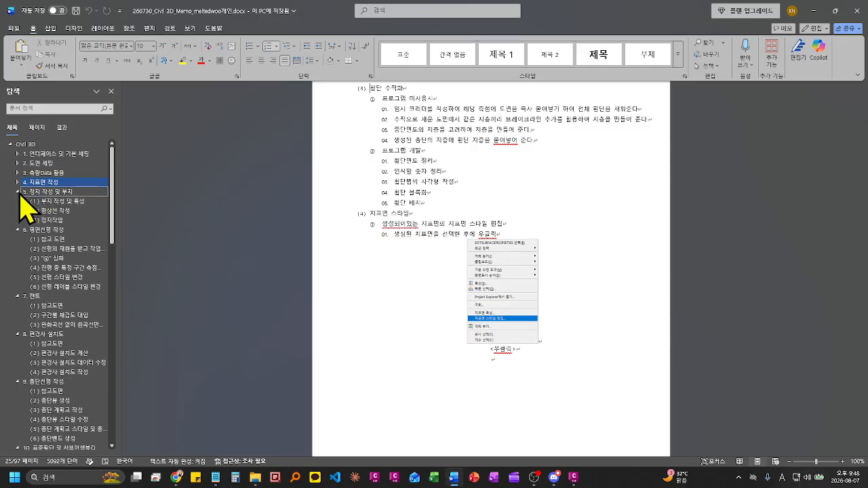
left_click(18, 192)
left_click(17, 201)
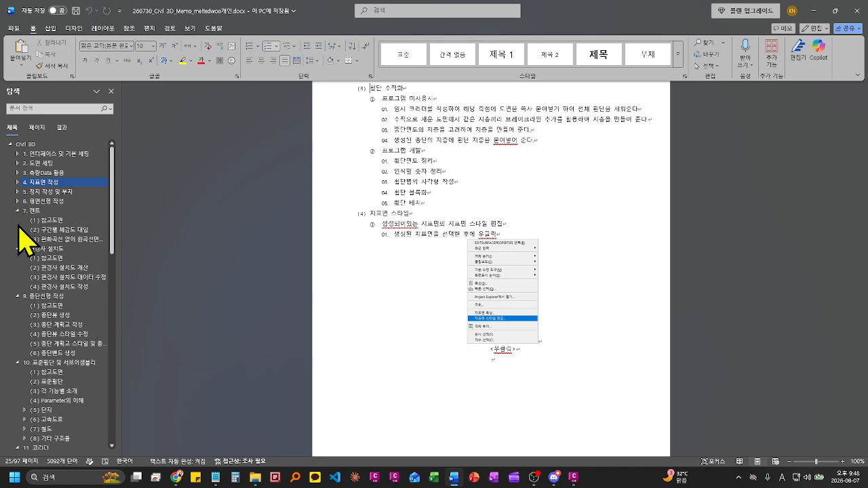
left_click(17, 211)
left_click(17, 220)
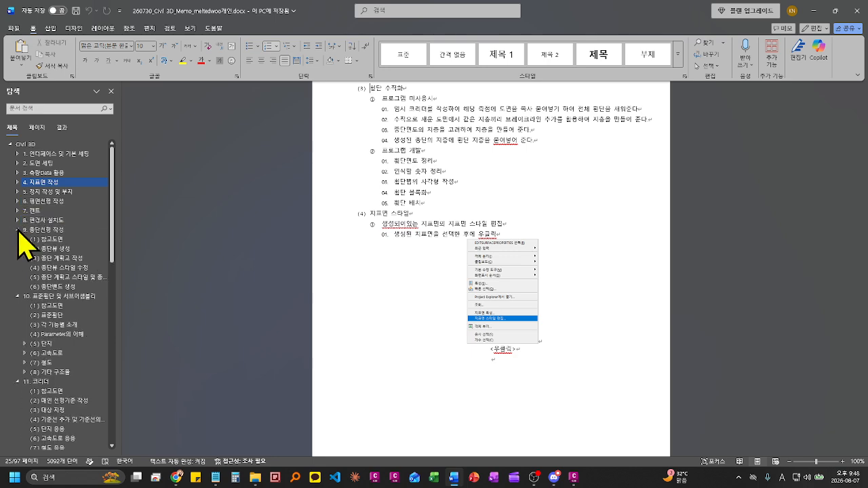
left_click(17, 230)
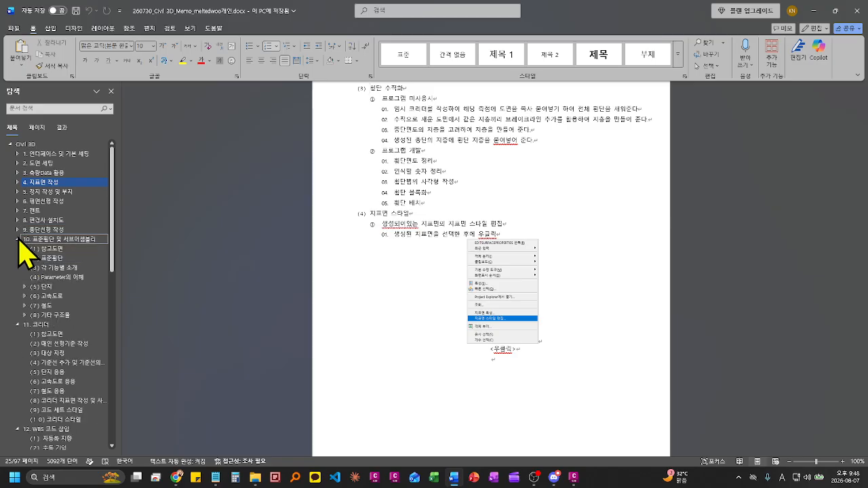
left_click(18, 241)
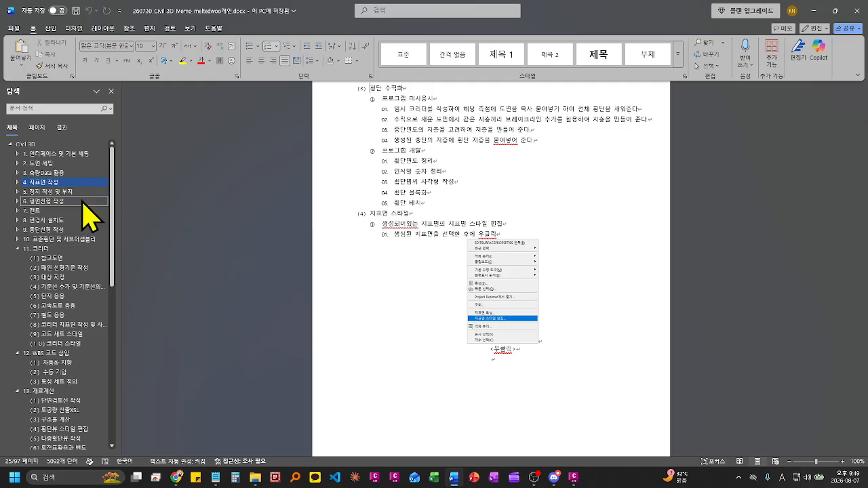
Step: Go to heading 11. 코리더 in the memo and review its corridor notes
left_click(72, 250)
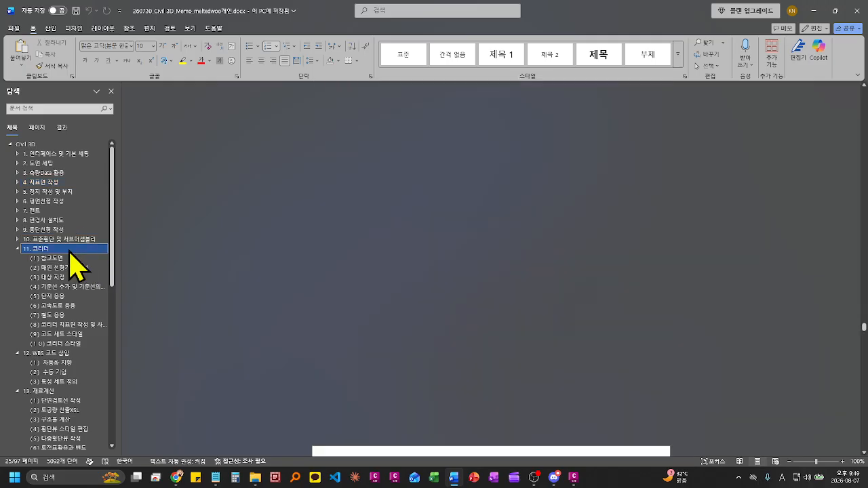
scroll(339, 322, "up", 8)
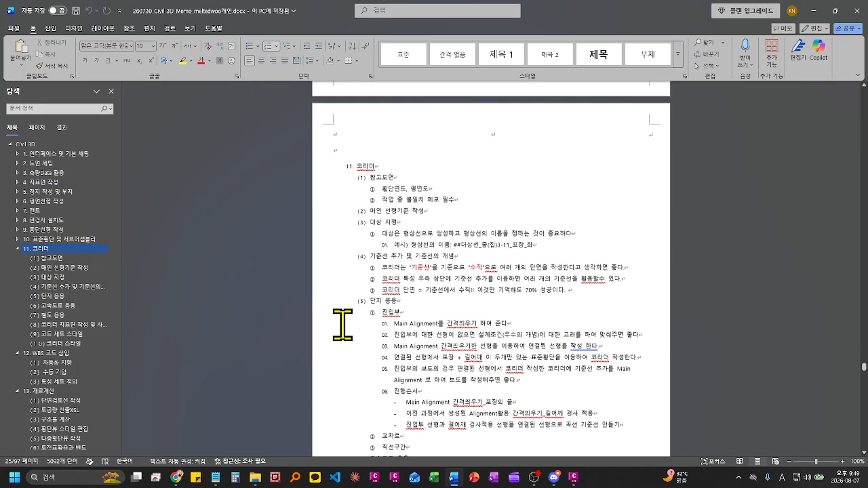
scroll(335, 329, "up", 1)
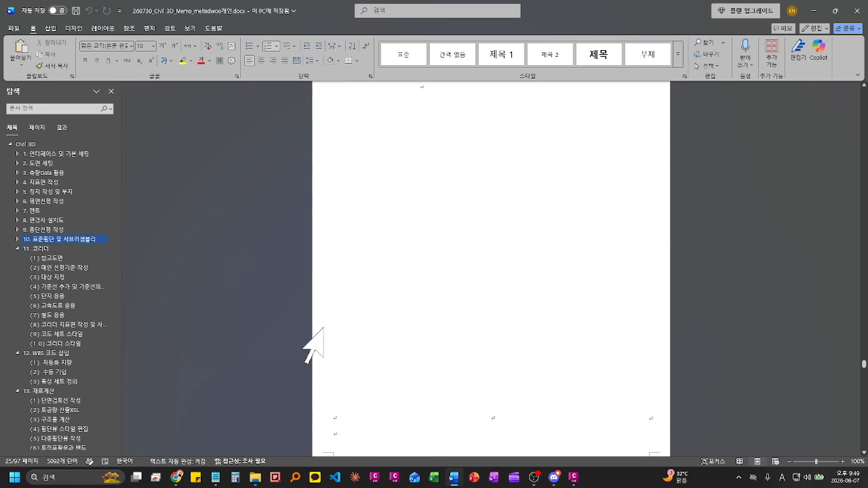
left_click(53, 249)
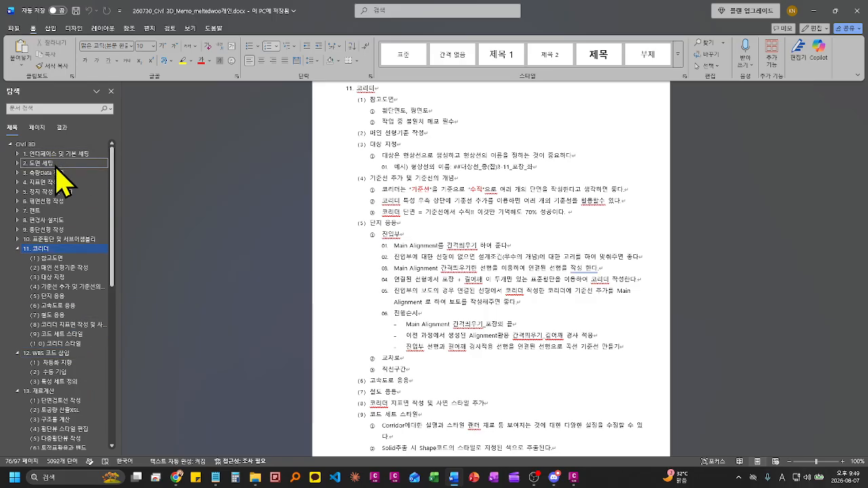
Step: Collapse heading 11. 코리더, look over the outline down to 18. 드론 Data 활용, and minimize the memo
left_click(16, 248)
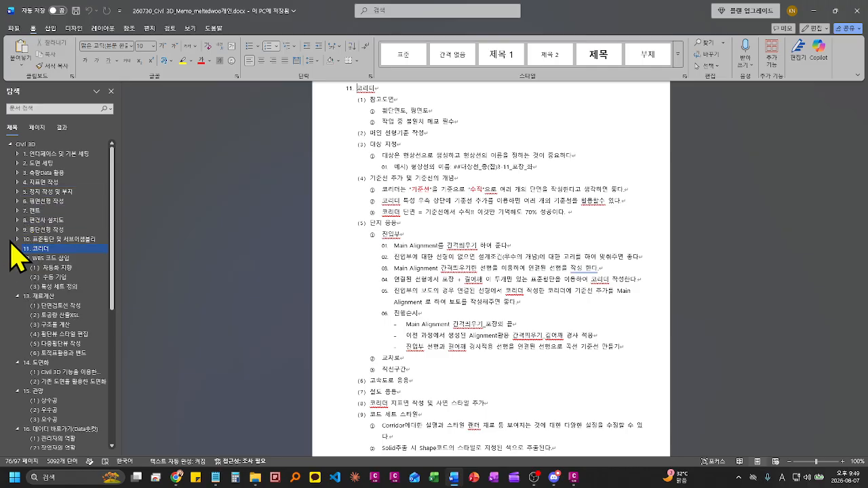
scroll(75, 358, "down", 2)
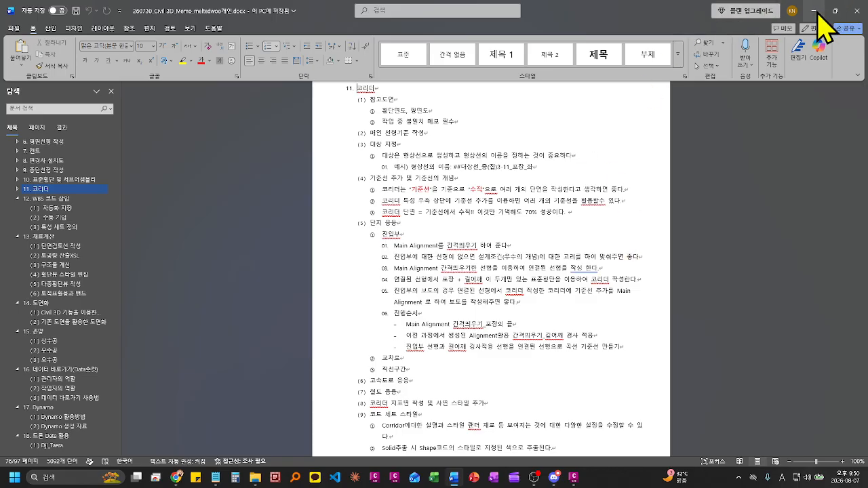
scroll(554, 251, "up", 9)
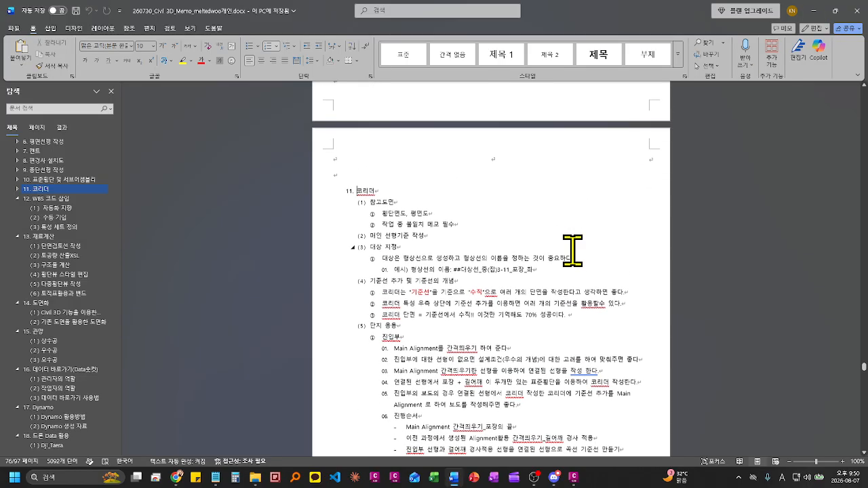
scroll(554, 241, "up", 1)
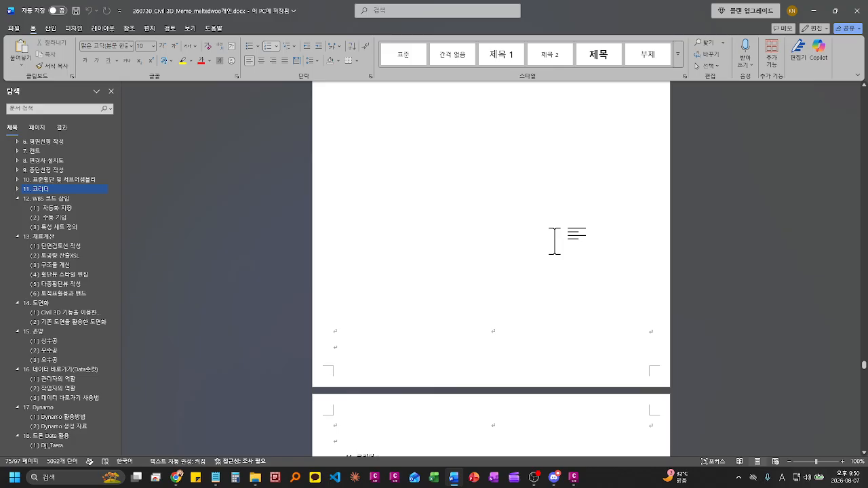
left_click(813, 13)
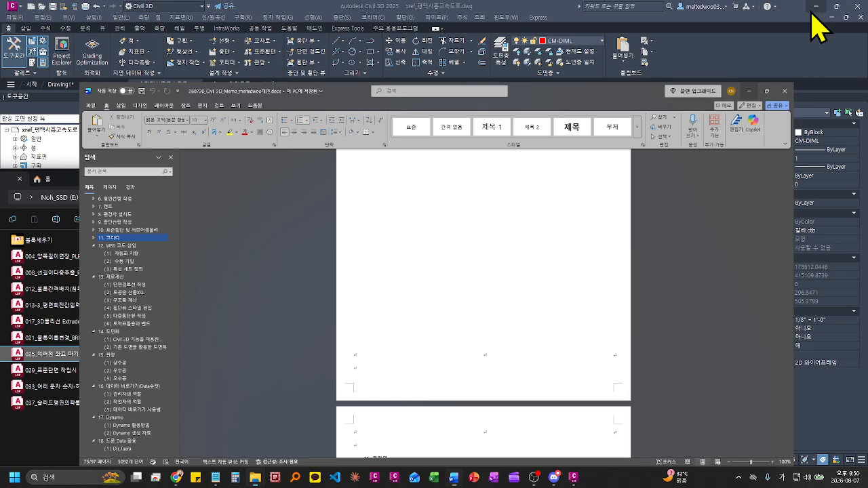
Step: Return to the xref_평택시흥고속도로 drawing, narrow the Toolspace palette and look closer at the road alignment near station 0+300
left_click(581, 136)
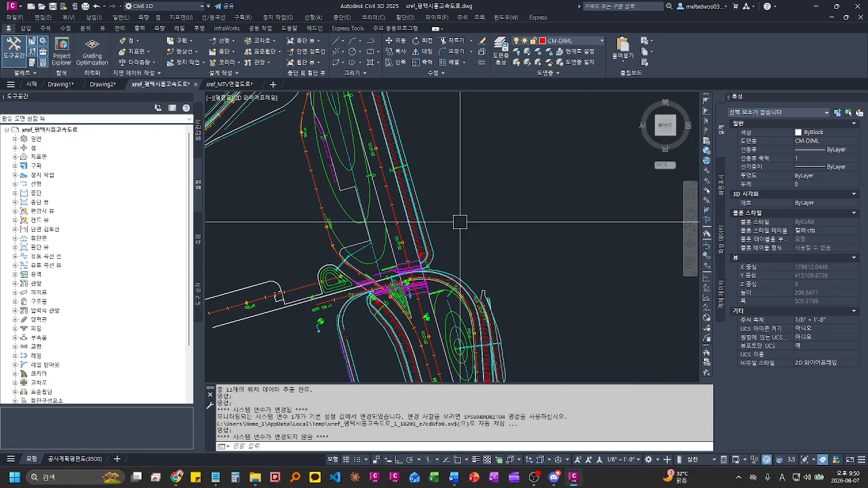
middle_click_drag(422, 186, 470, 239)
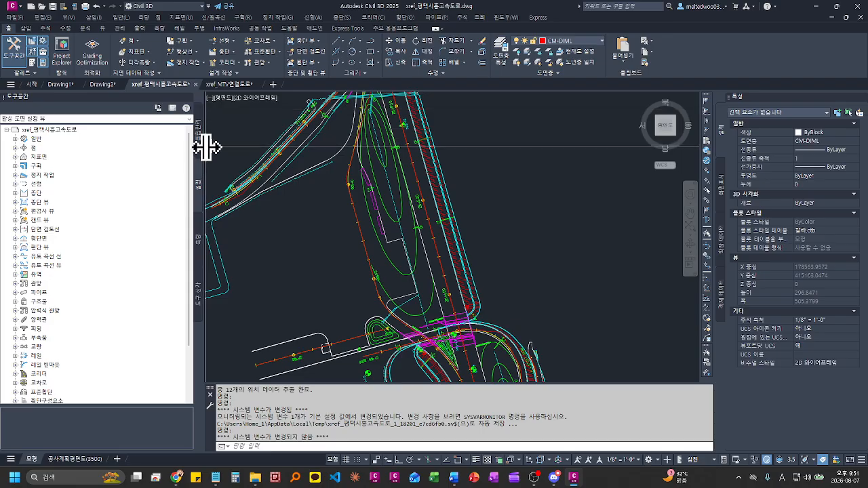
left_click_drag(201, 148, 133, 165)
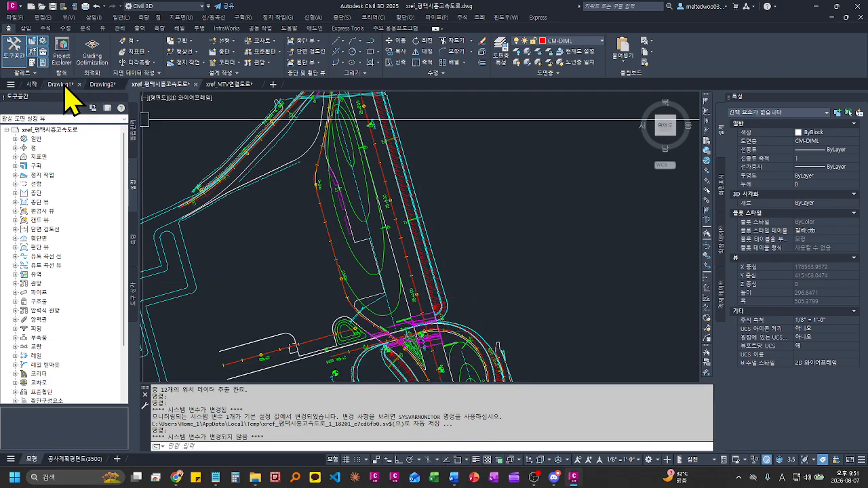
mouse_move(63, 86)
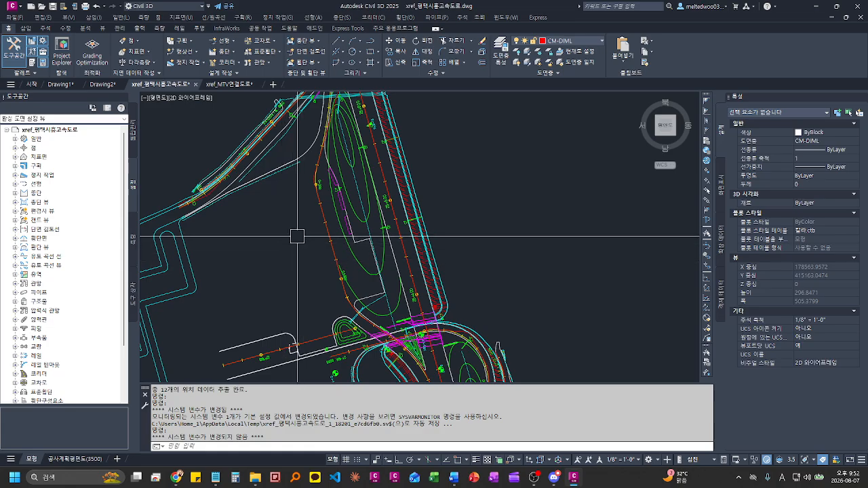
middle_click_drag(289, 217, 314, 238)
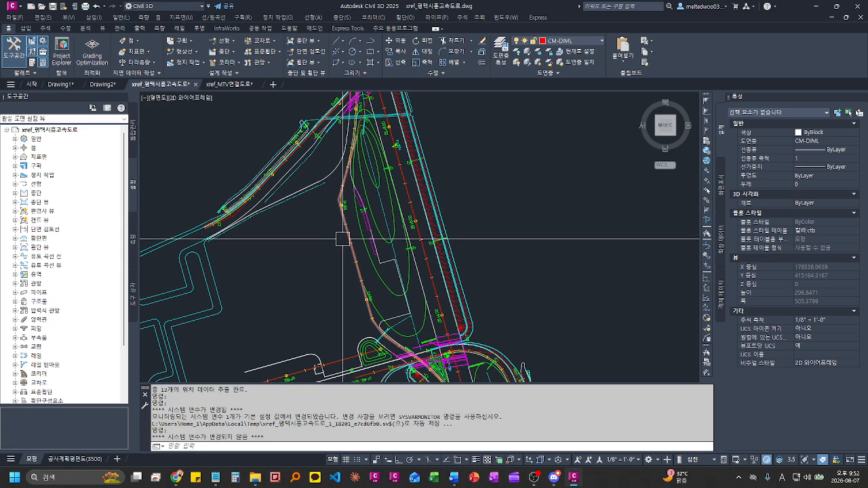
scroll(340, 234, "up", 4)
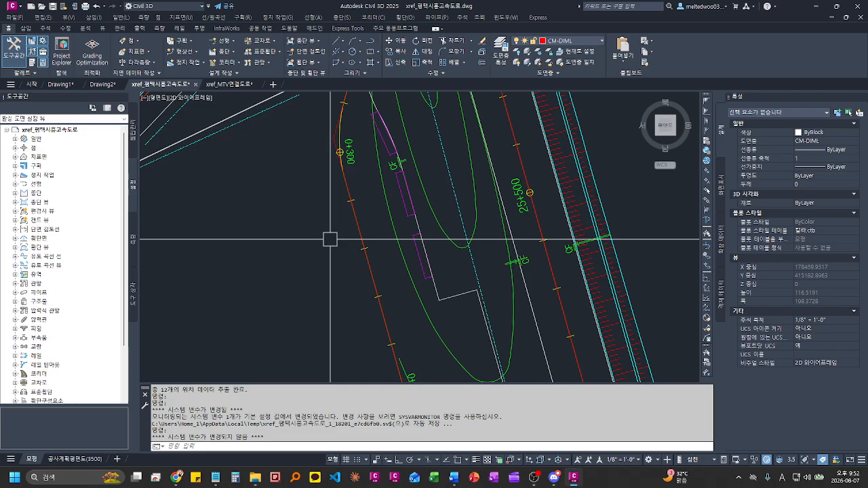
Step: Switch to the BIM교육.html slides in Chrome, go back to module 2, 지표면 작성과 분석, and show it full screen
left_click(176, 476)
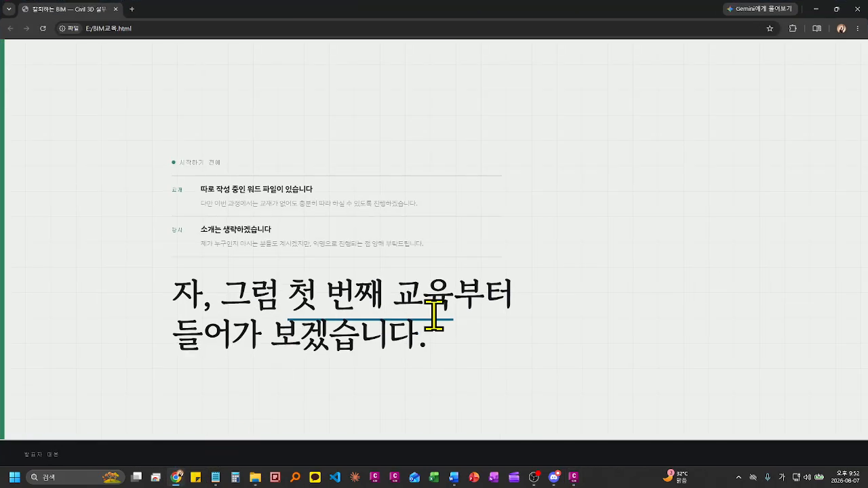
key("Left")
key("Left")
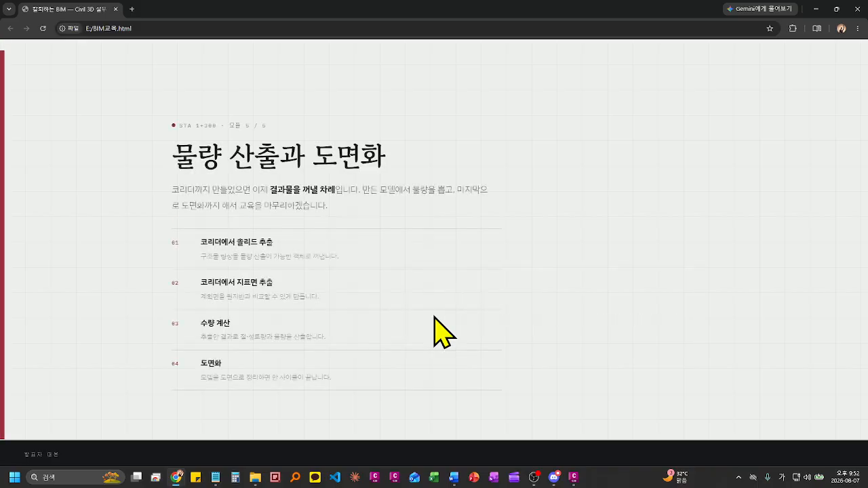
key("Left")
key("Left")
key("Left")
key("Left")
key("Right")
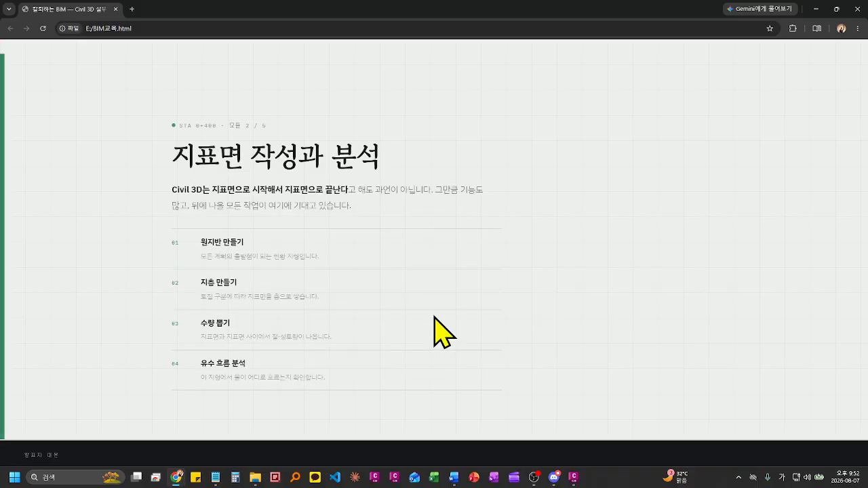
key("F11")
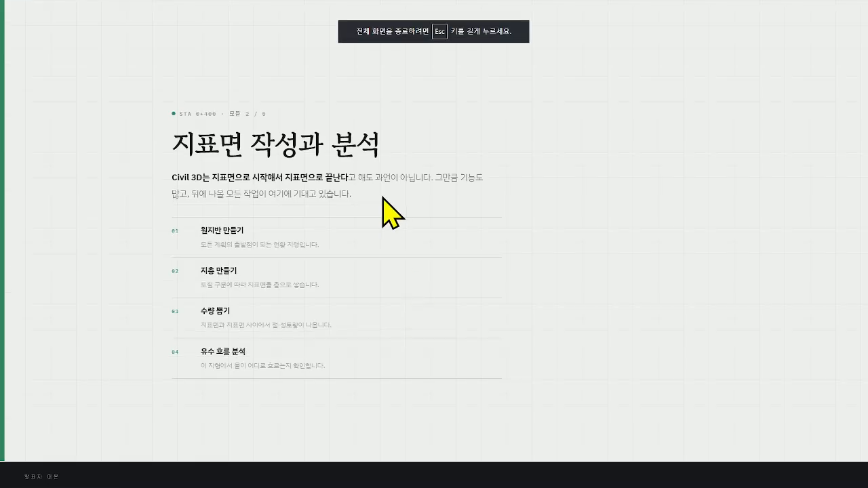
Step: Highlight 작성과 분석 and the single word 분석 in the slide title while reviewing it
left_click_drag(274, 146, 407, 145)
left_click(426, 213)
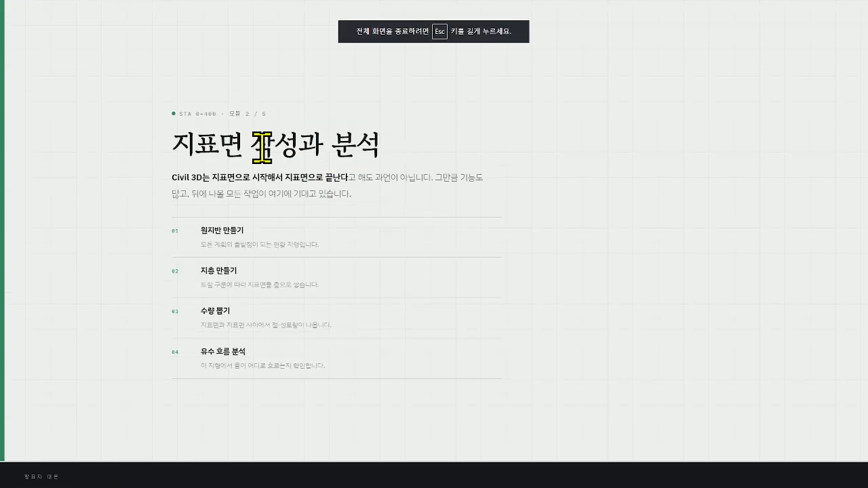
left_click_drag(256, 145, 402, 145)
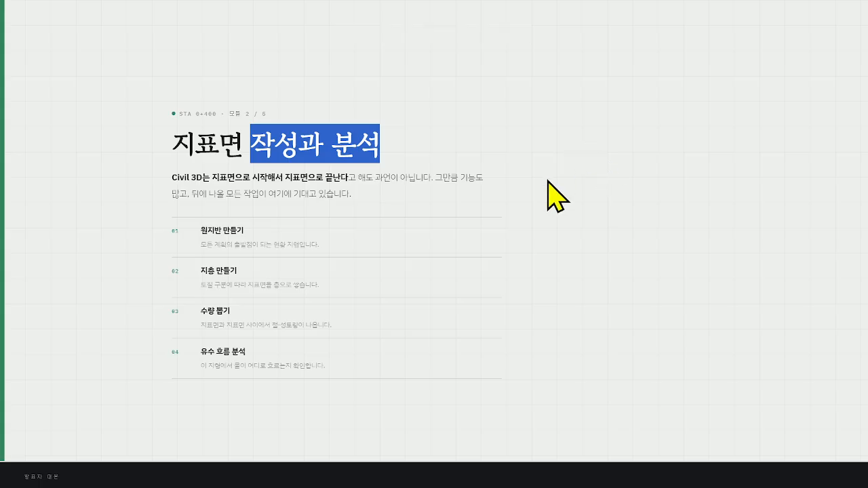
left_click(465, 175)
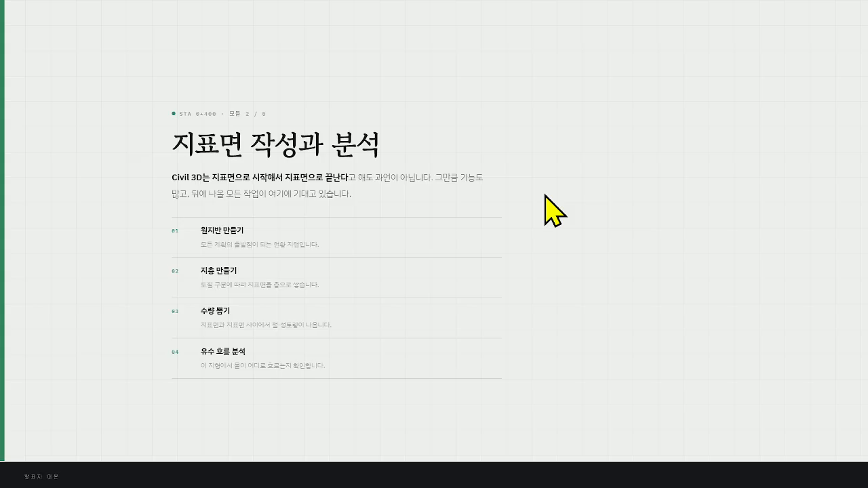
left_click_drag(336, 145, 381, 144)
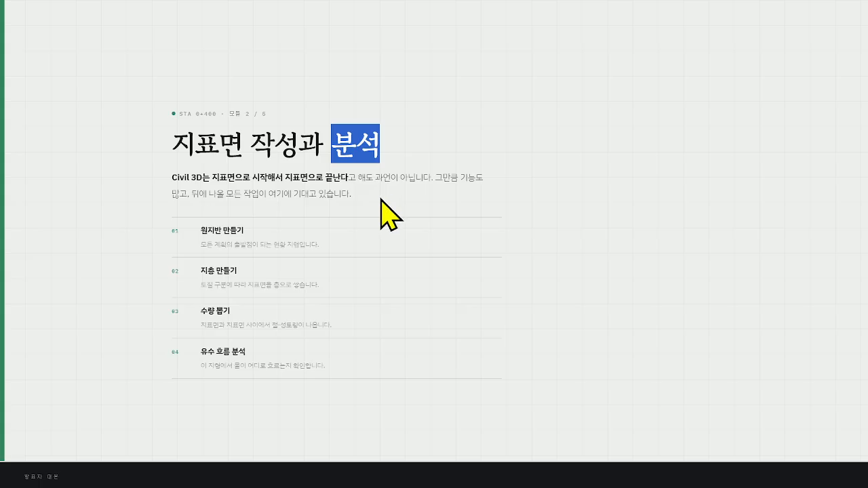
left_click(392, 168)
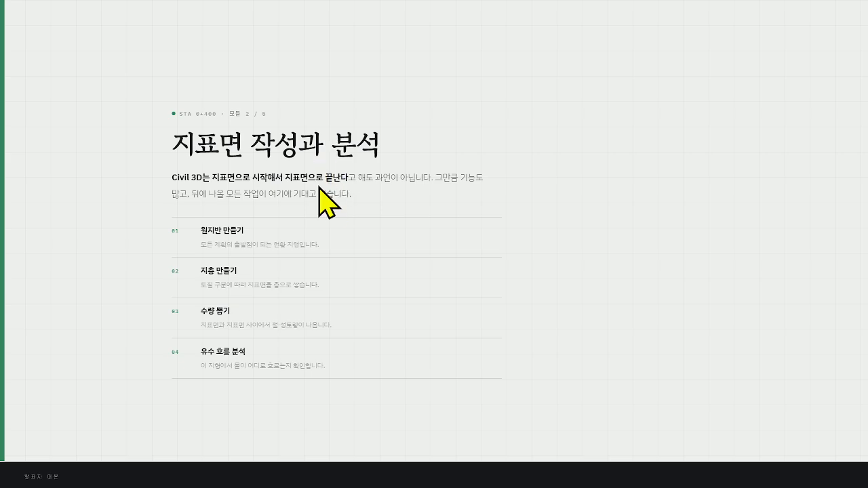
Step: Go over the slide's topics, highlighting 원지반 만들기 and 지층 만들기, and clear the highlights
triple_click(201, 231)
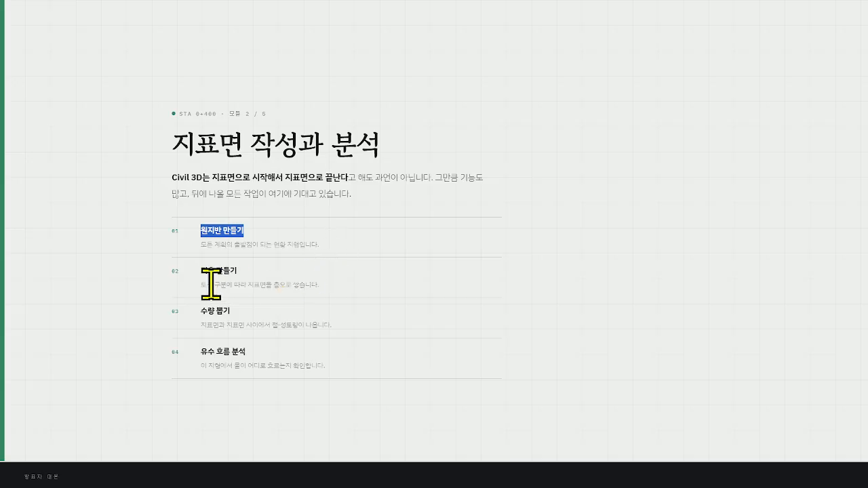
left_click_drag(201, 271, 260, 284)
left_click(260, 285)
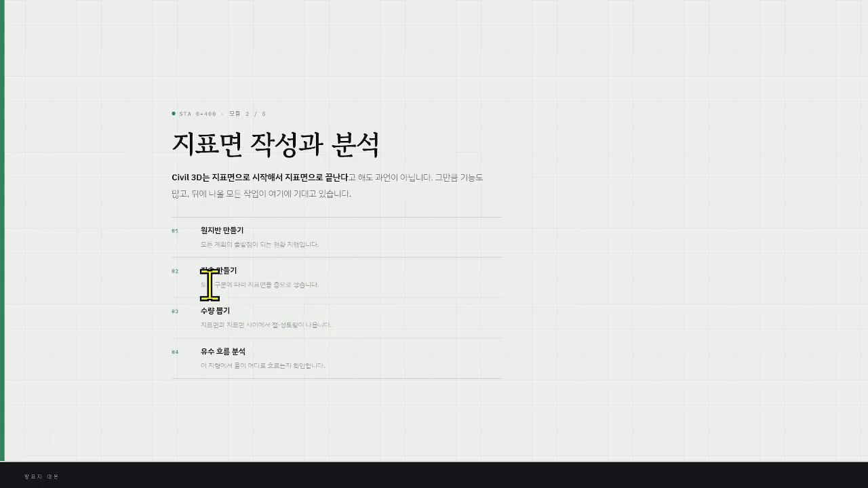
mouse_move(195, 234)
left_mouse_down()
mouse_move(277, 281)
mouse_move(306, 280)
mouse_move(190, 234)
left_mouse_up()
left_click(309, 282)
left_click(680, 246)
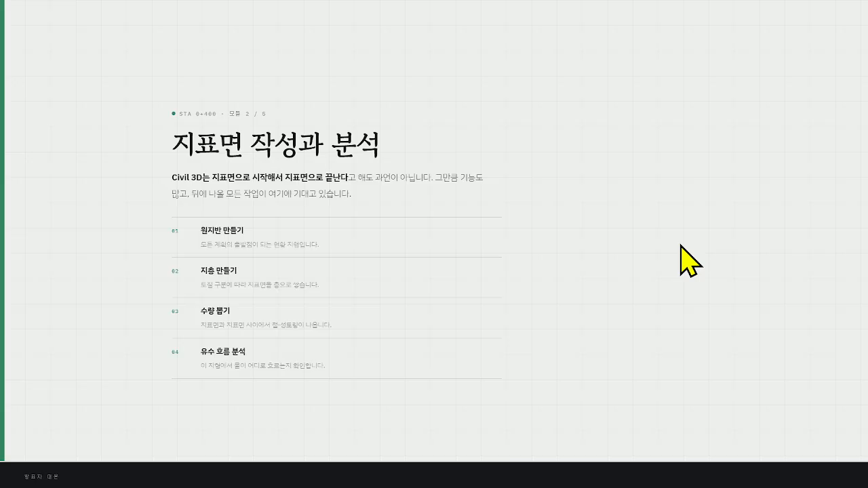
left_click_drag(208, 231, 255, 230)
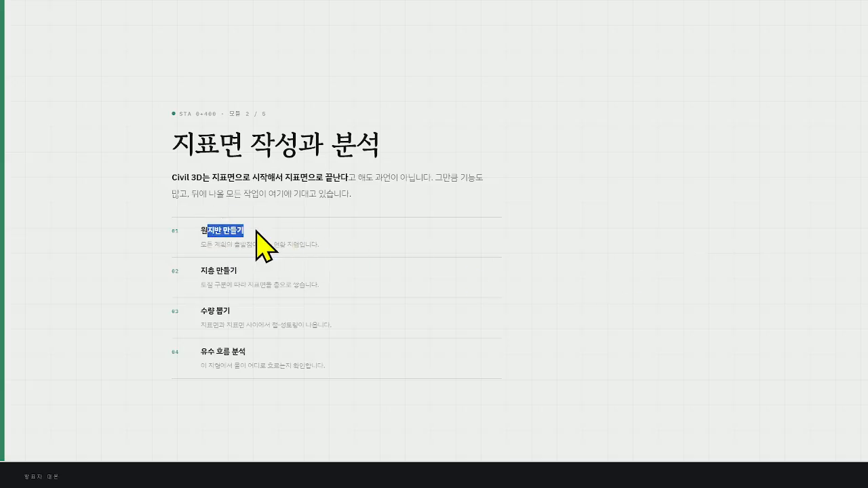
left_click(256, 234)
left_click_drag(200, 233, 254, 234)
left_click_drag(200, 271, 245, 272)
left_click(339, 286)
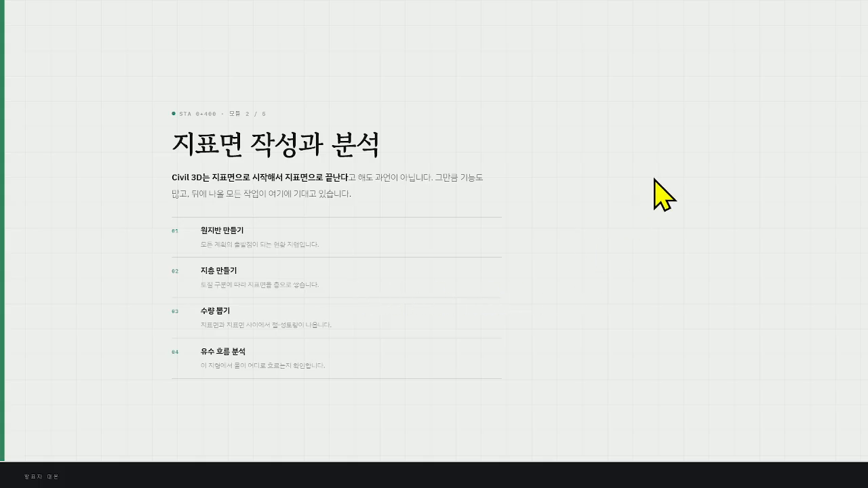
Step: Leave the full-screen slide, check the 노하우공유 channel in Discord and minimize Discord
key("F11")
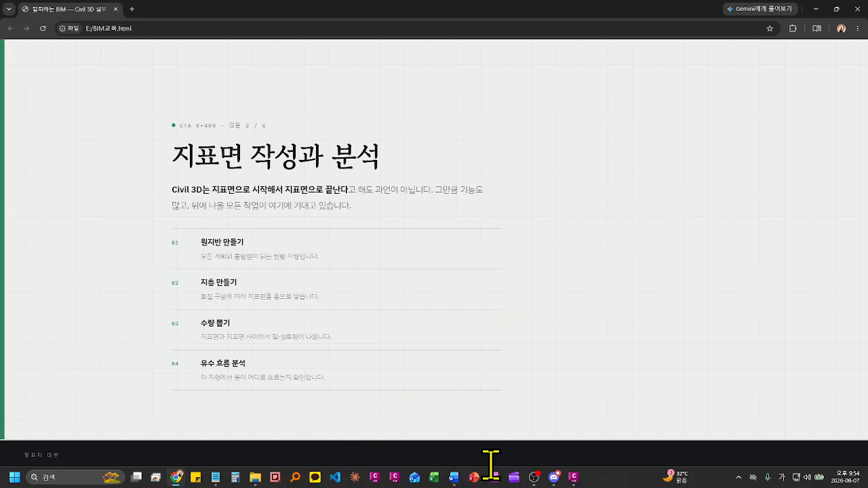
mouse_move(554, 478)
left_click(583, 383)
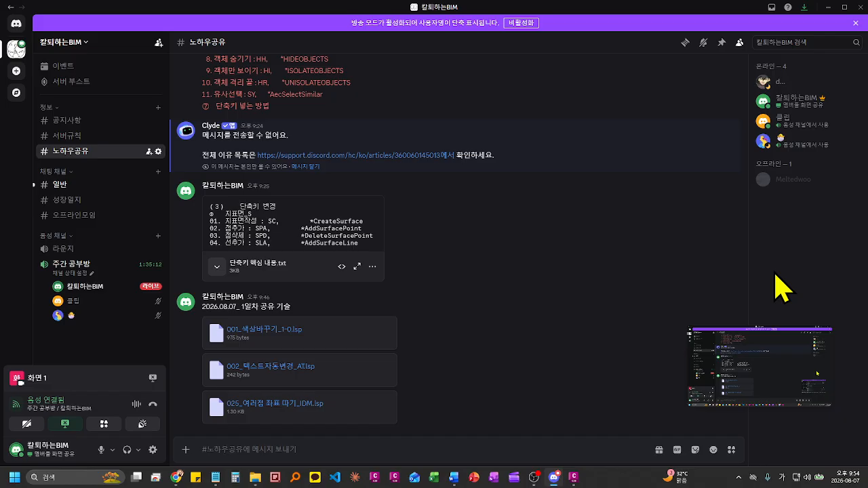
left_click(829, 6)
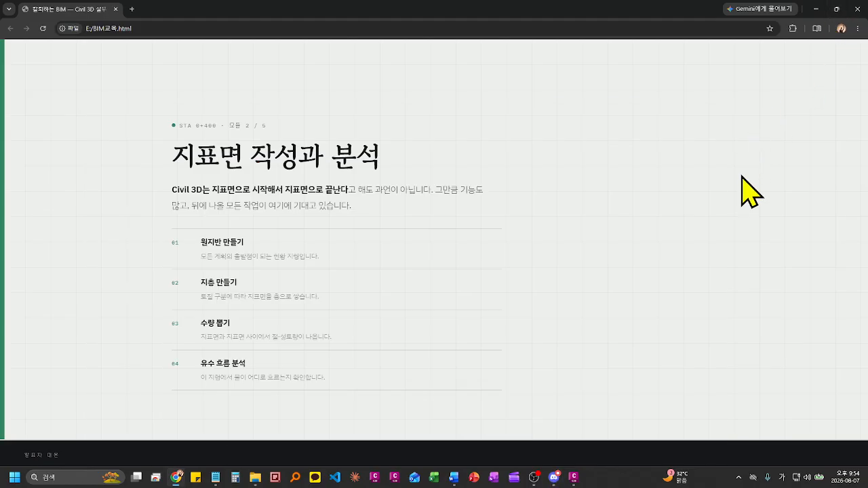
Step: Show the module 2 slide full screen again and switch to OBS
key("f")
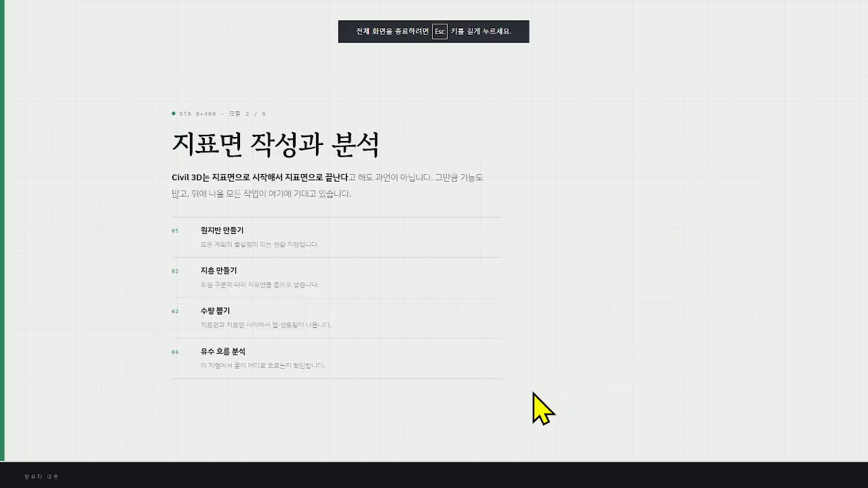
key("super")
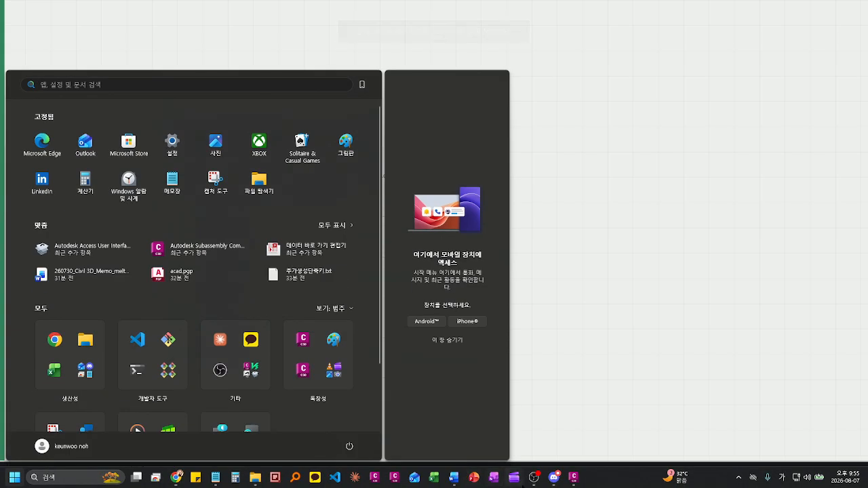
left_click(537, 478)
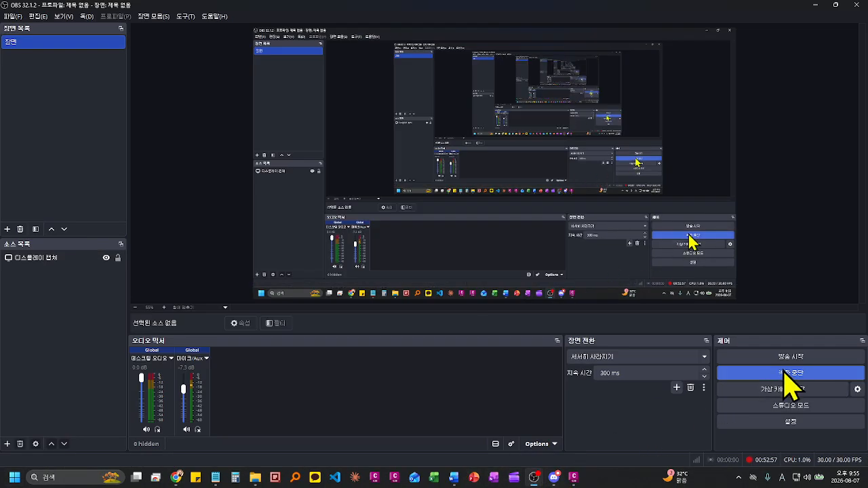